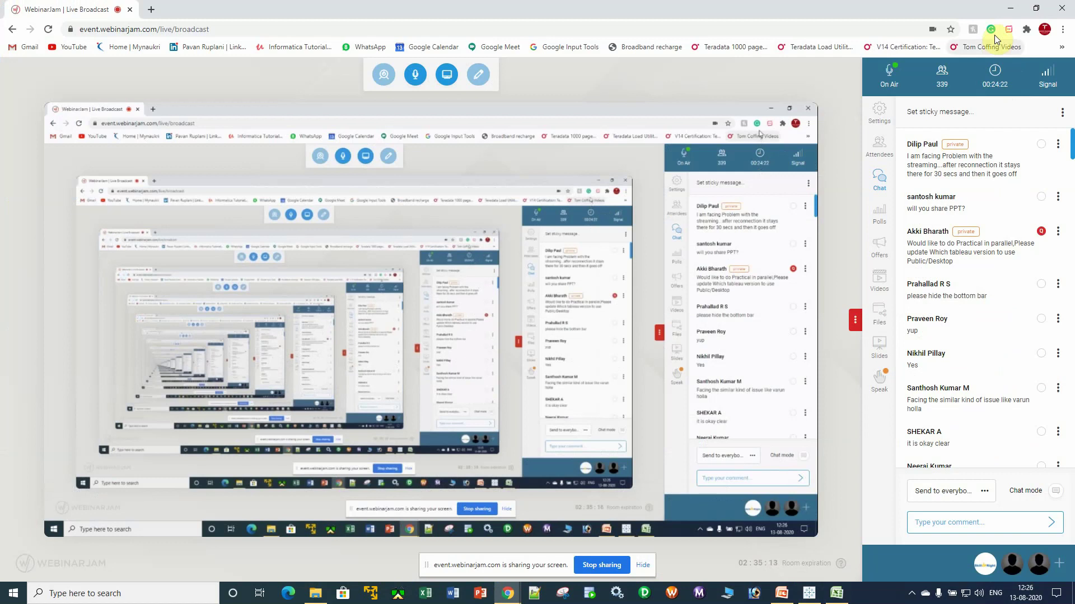
# Switch to the global_superstore_2016 workbook in Excel and examine its order, shipping, customer, Sales, Quantity, Discount and Profit columns
pyautogui.click(1010, 8)
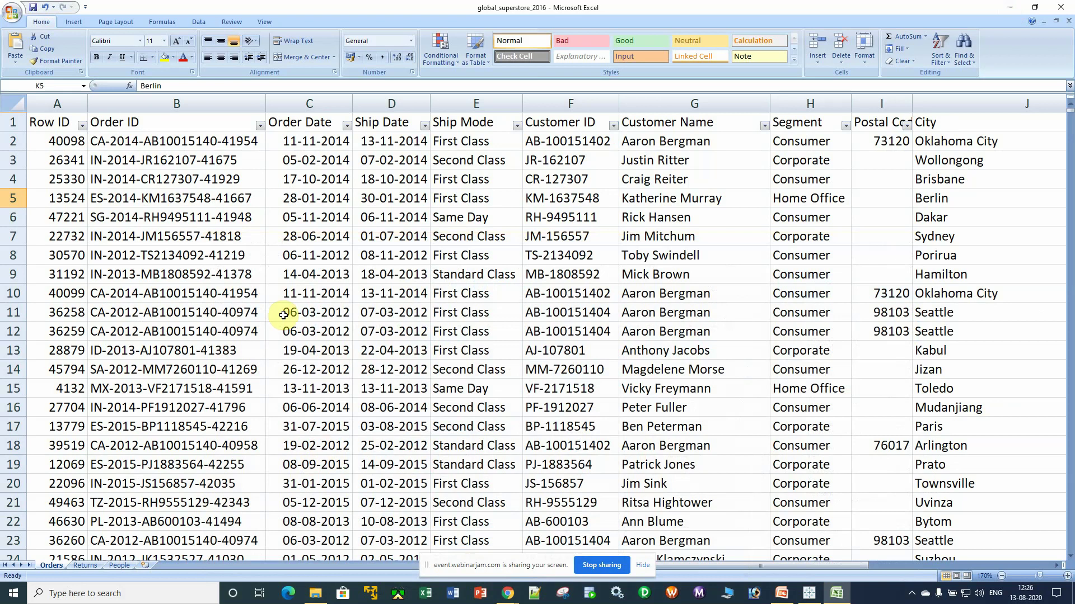
pyautogui.click(160, 143)
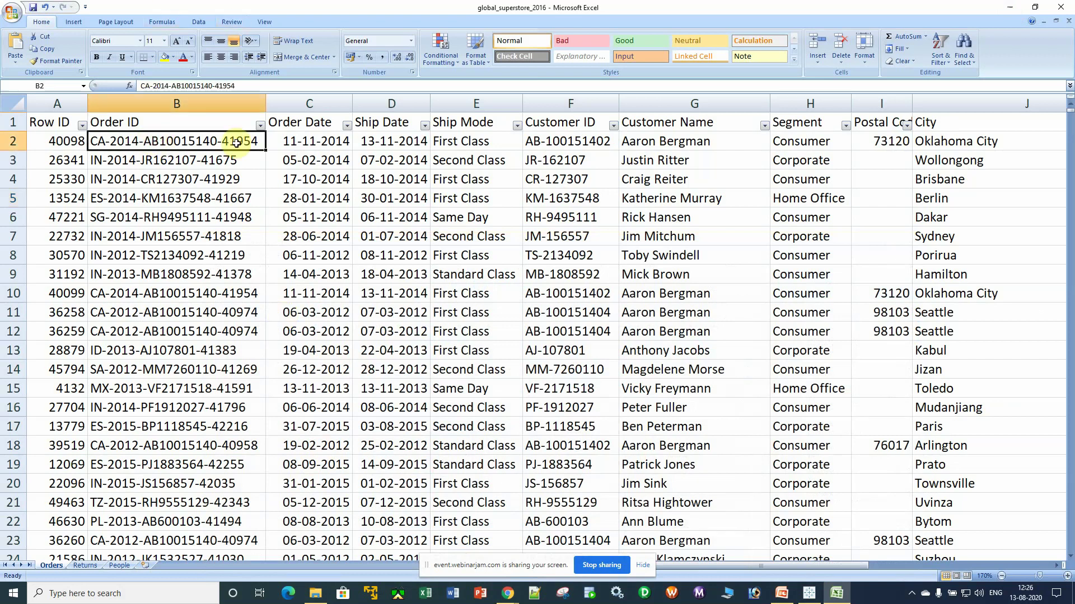
pyautogui.click(311, 148)
pyautogui.click(403, 147)
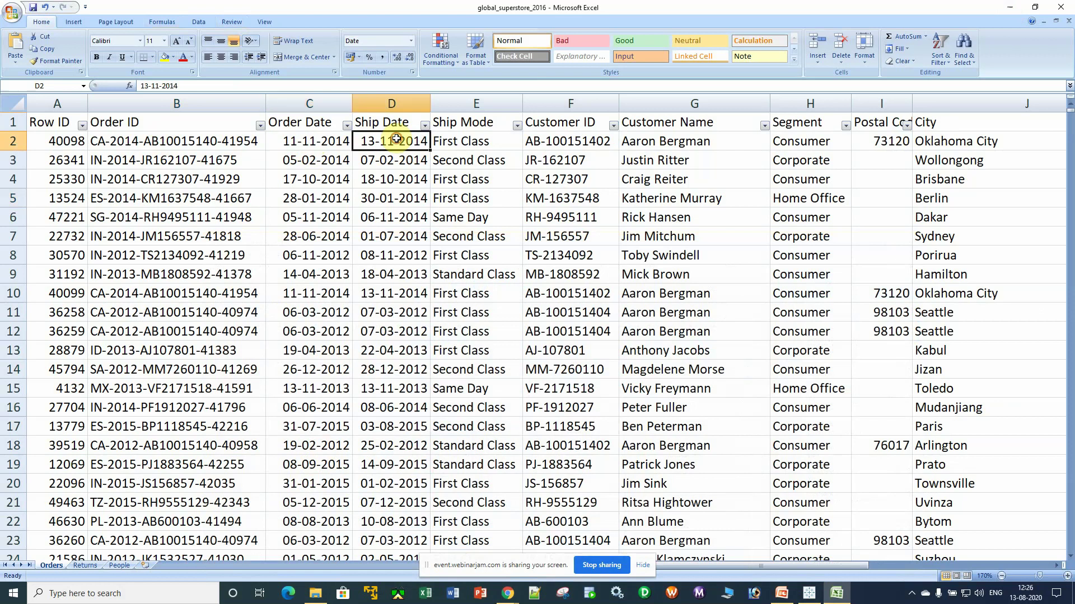
pyautogui.click(462, 150)
pyautogui.click(559, 140)
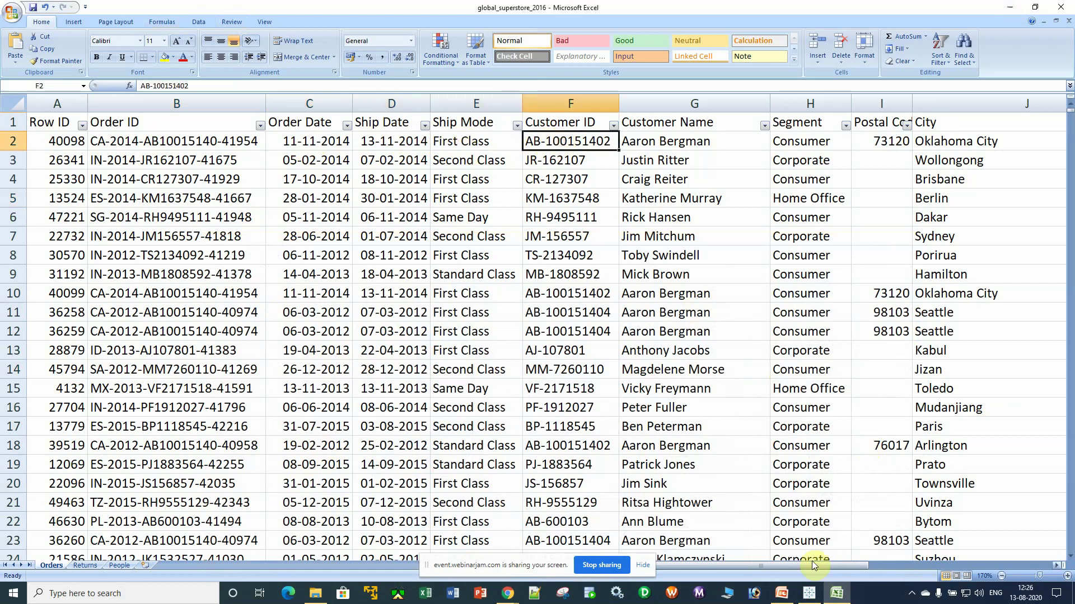
pyautogui.moveTo(764, 566); pyautogui.dragTo(968, 562)
pyautogui.click(691, 122)
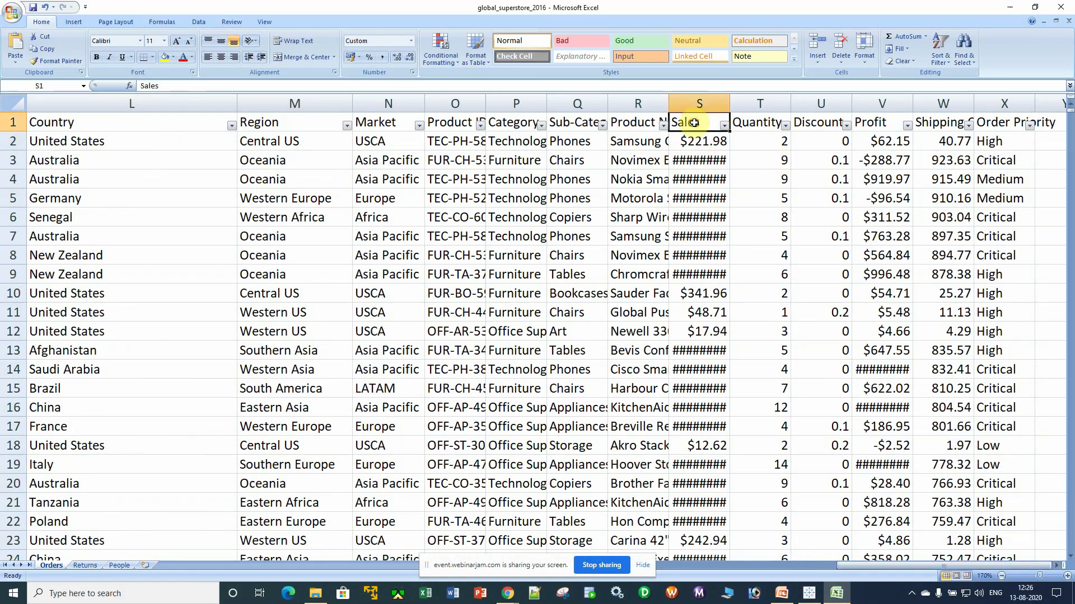
pyautogui.click(756, 122)
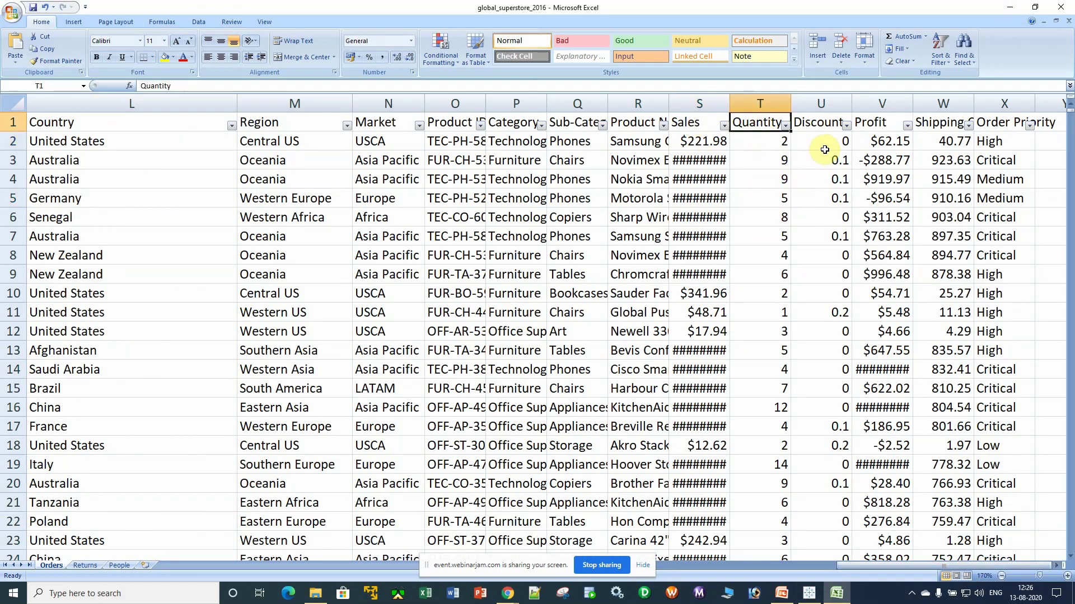
pyautogui.click(823, 119)
pyautogui.click(869, 120)
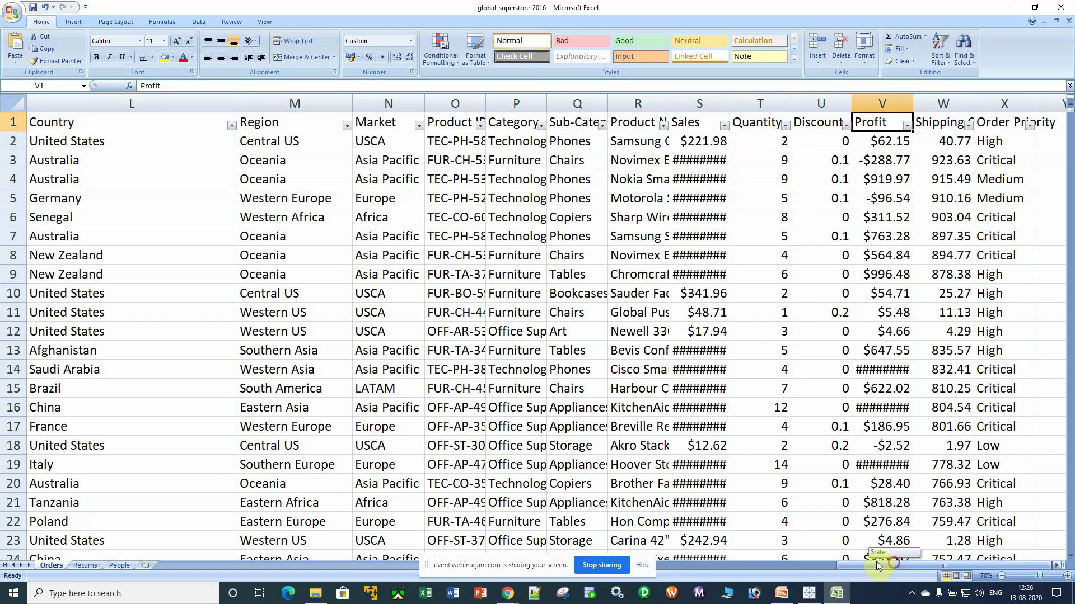
pyautogui.moveTo(875, 562); pyautogui.dragTo(660, 562)
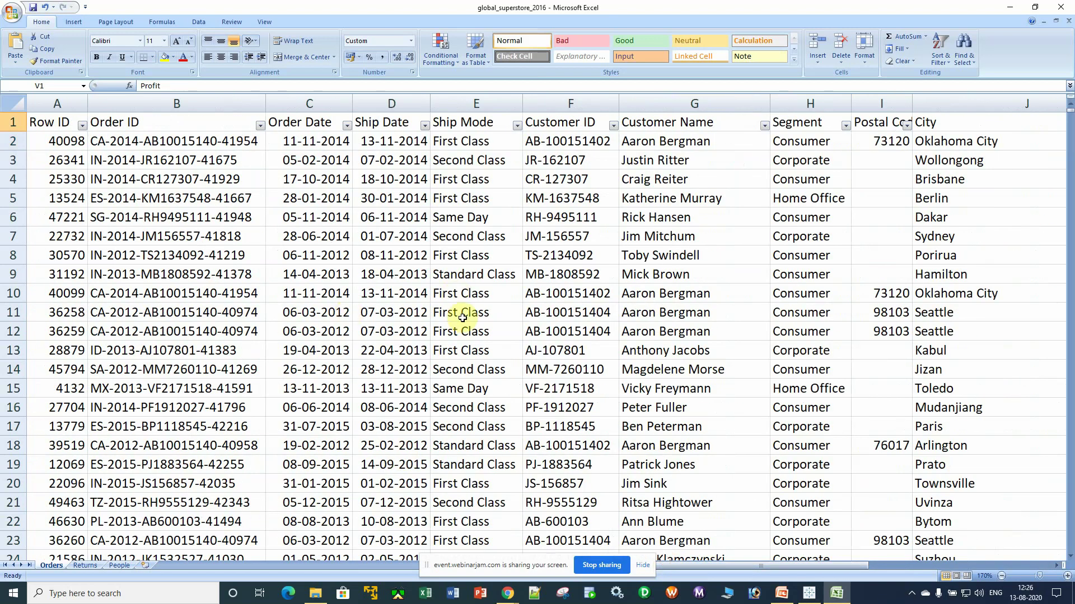
# Move the screen-sharing bar off the worksheet and remove the filters from the header row of the Orders sheet
pyautogui.moveTo(463, 567); pyautogui.dragTo(956, 16)
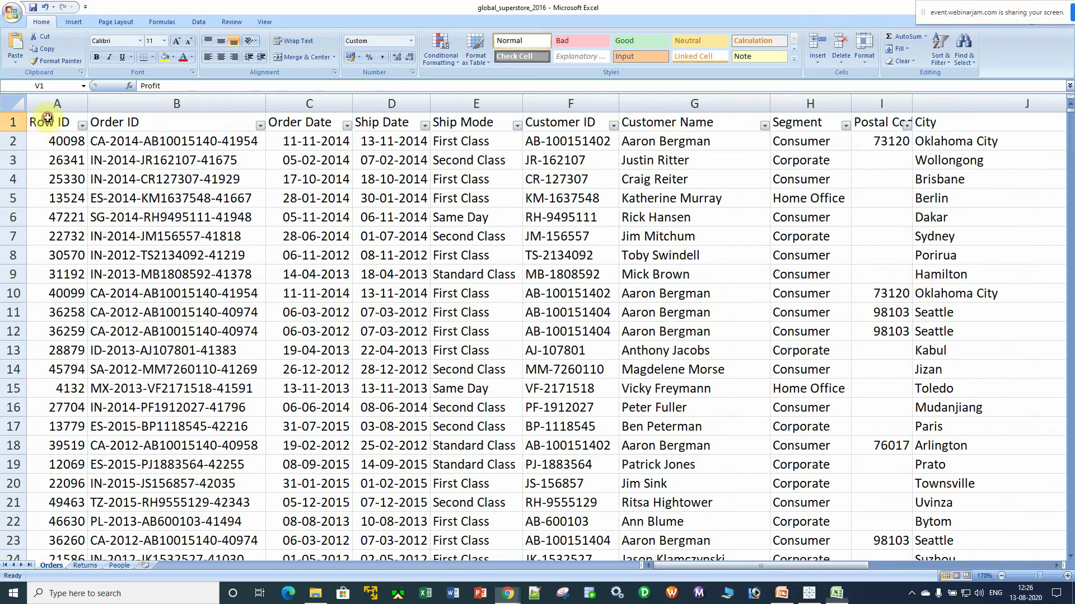
pyautogui.click(48, 118)
pyautogui.hotkey('ctrl', 'shift', 'l')
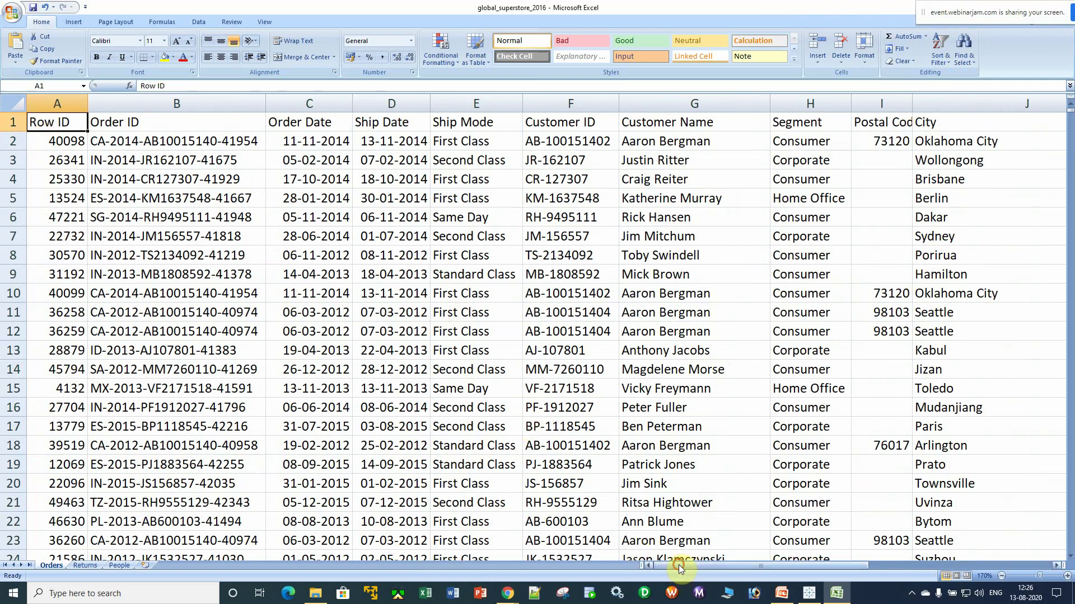
# Widen the Category and Sub-Category columns of the Orders sheet to fit their contents
pyautogui.moveTo(678, 566); pyautogui.dragTo(649, 566)
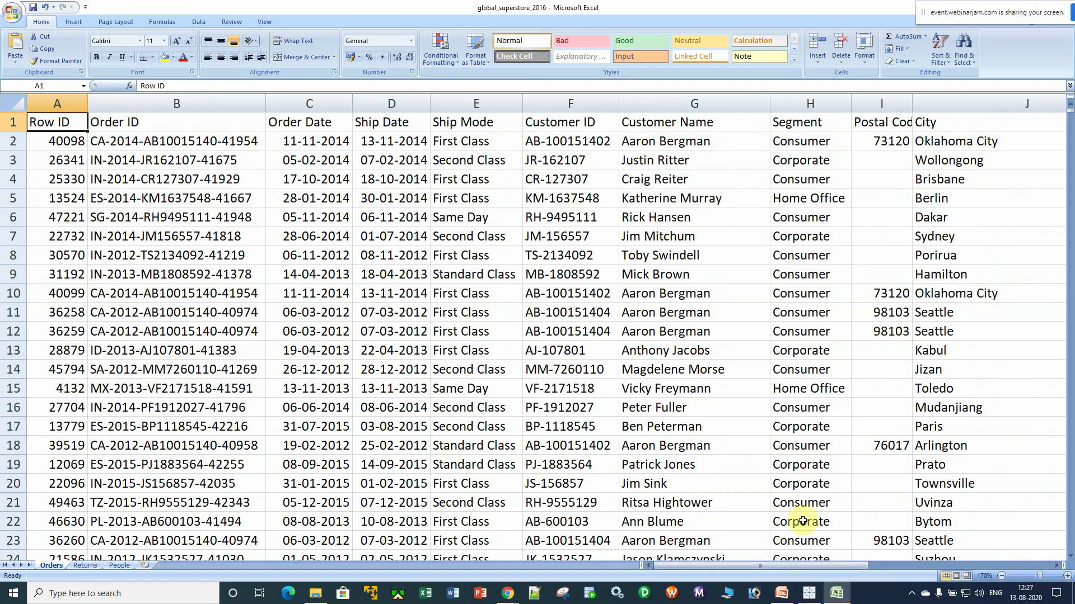
pyautogui.moveTo(712, 565); pyautogui.dragTo(996, 534)
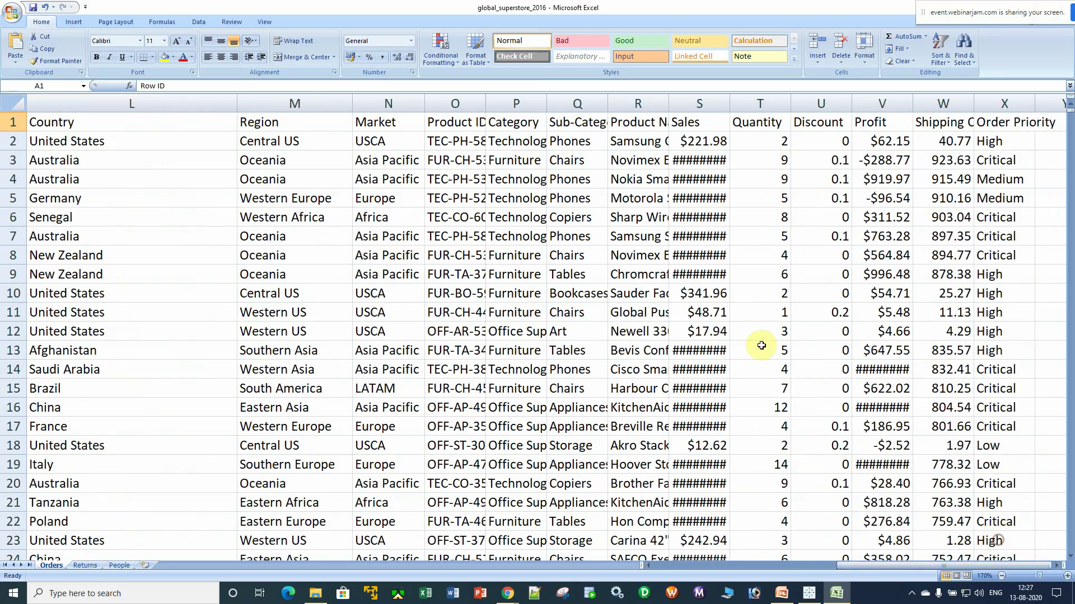
pyautogui.doubleClick(547, 103)
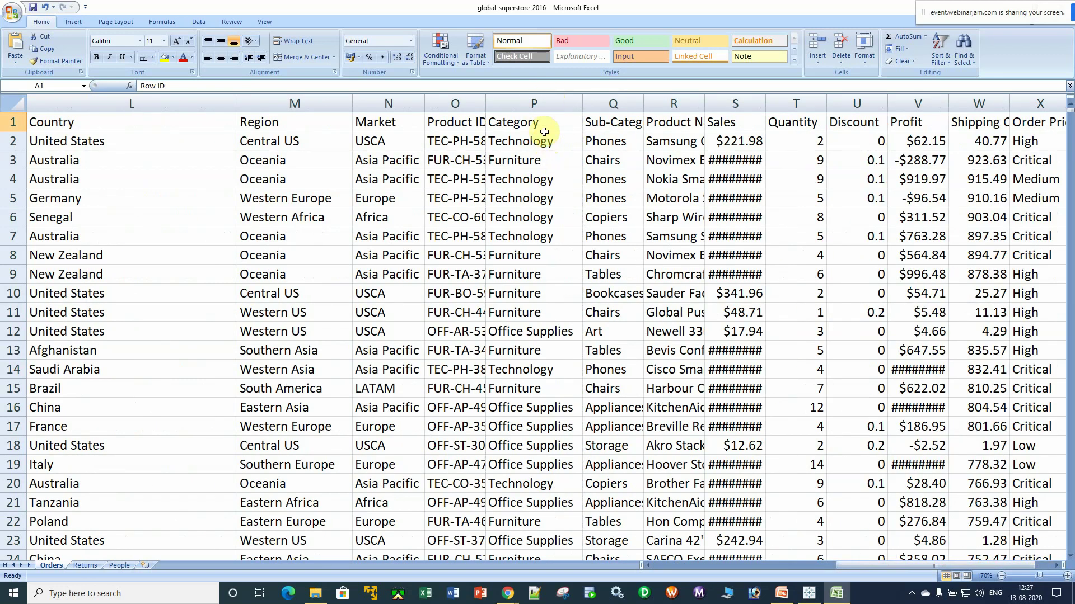
pyautogui.moveTo(543, 124); pyautogui.dragTo(554, 446)
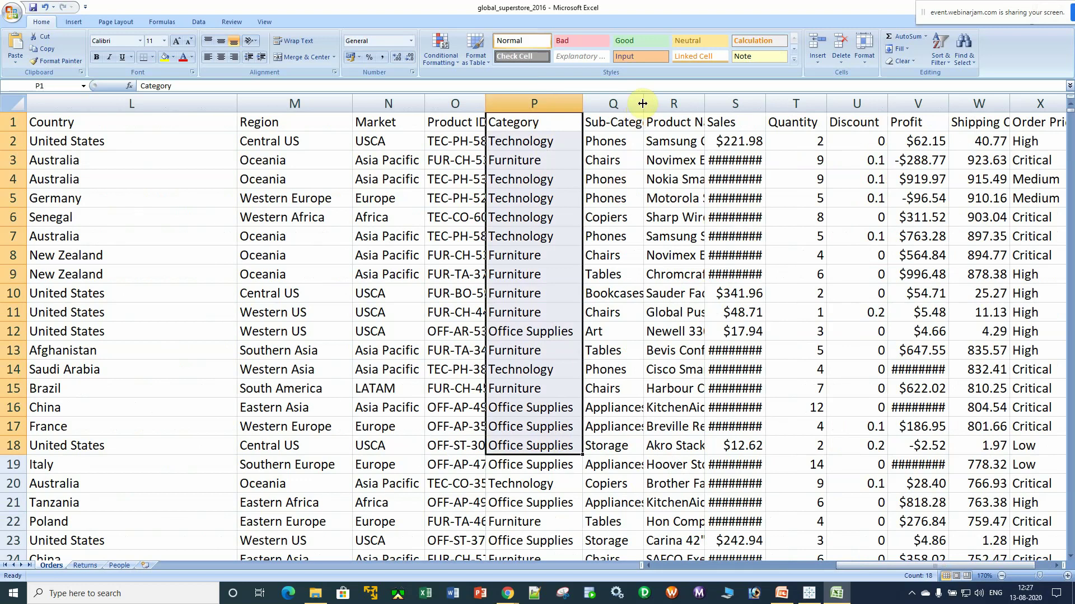
pyautogui.doubleClick(643, 103)
pyautogui.moveTo(627, 123); pyautogui.dragTo(650, 360)
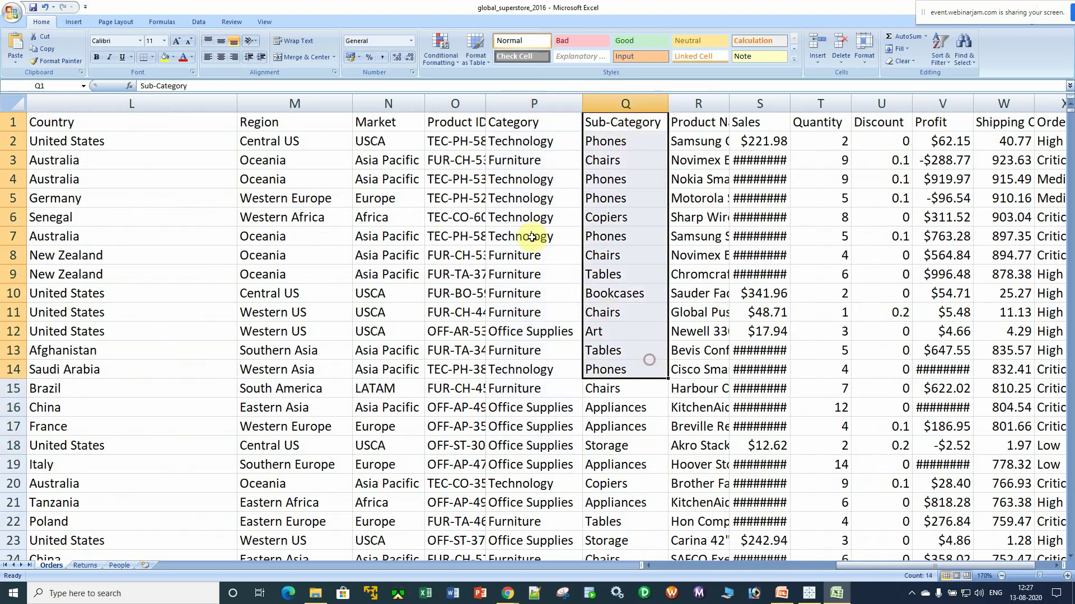
# Examine the Technology, Furniture and Office Supplies categories and how they relate to the Sub-Category entries
pyautogui.click(525, 141)
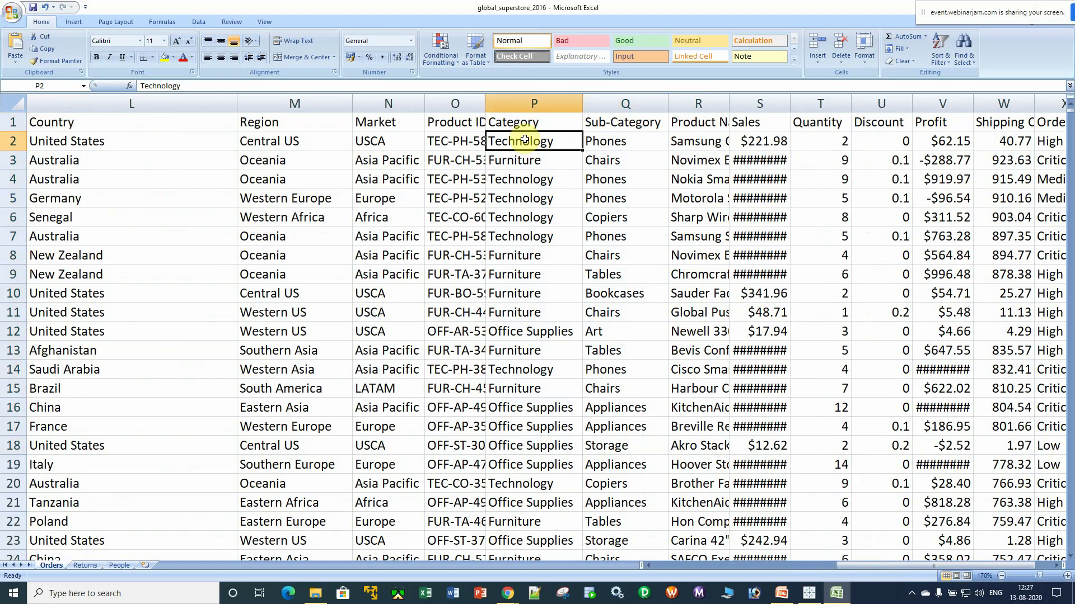
pyautogui.click(517, 157)
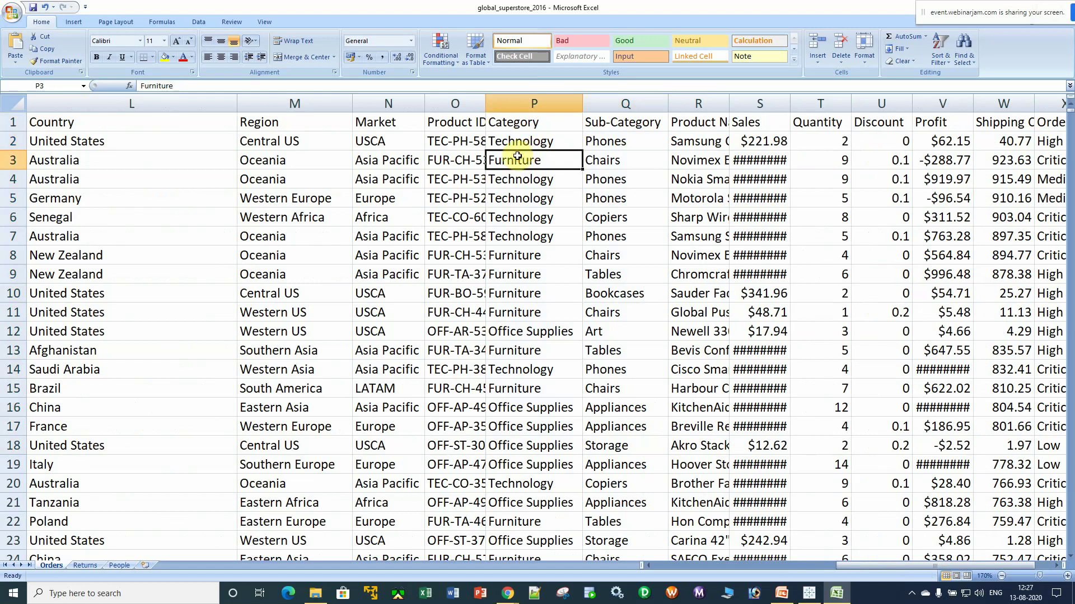
pyautogui.click(529, 334)
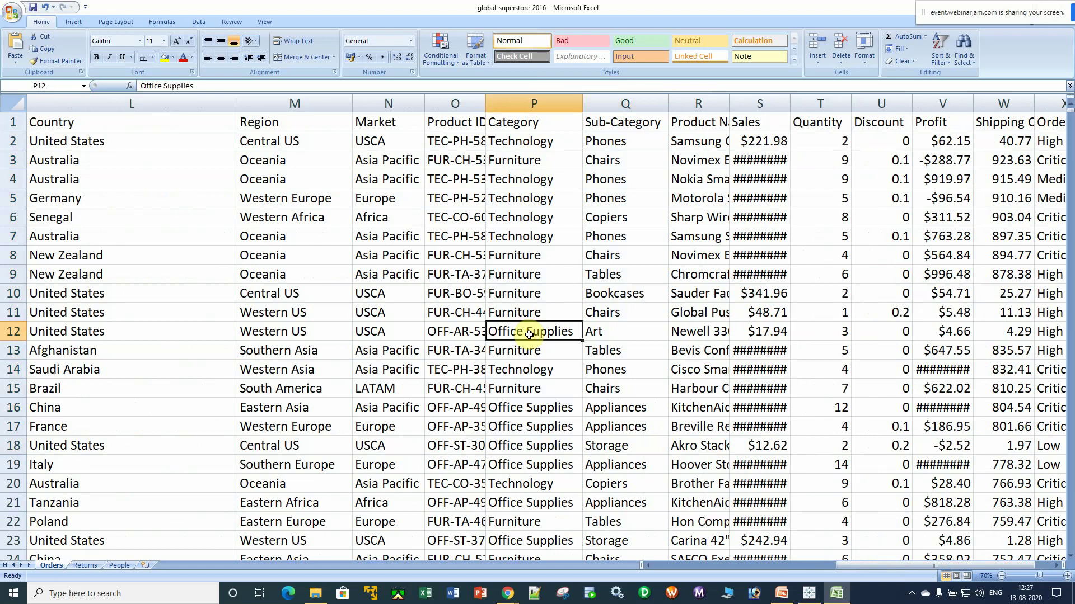
pyautogui.click(610, 121)
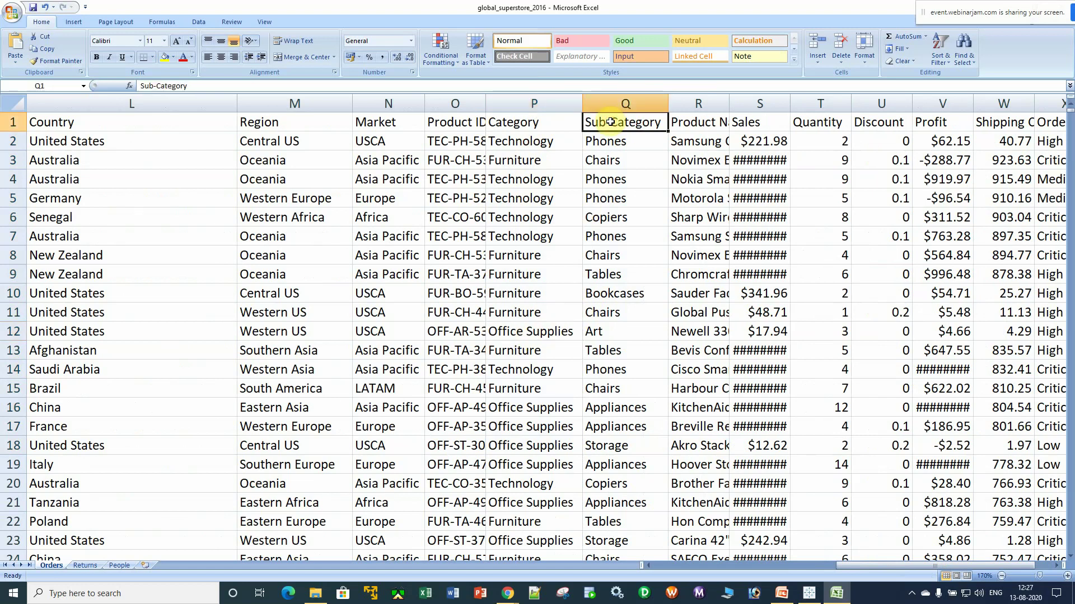
pyautogui.click(540, 141)
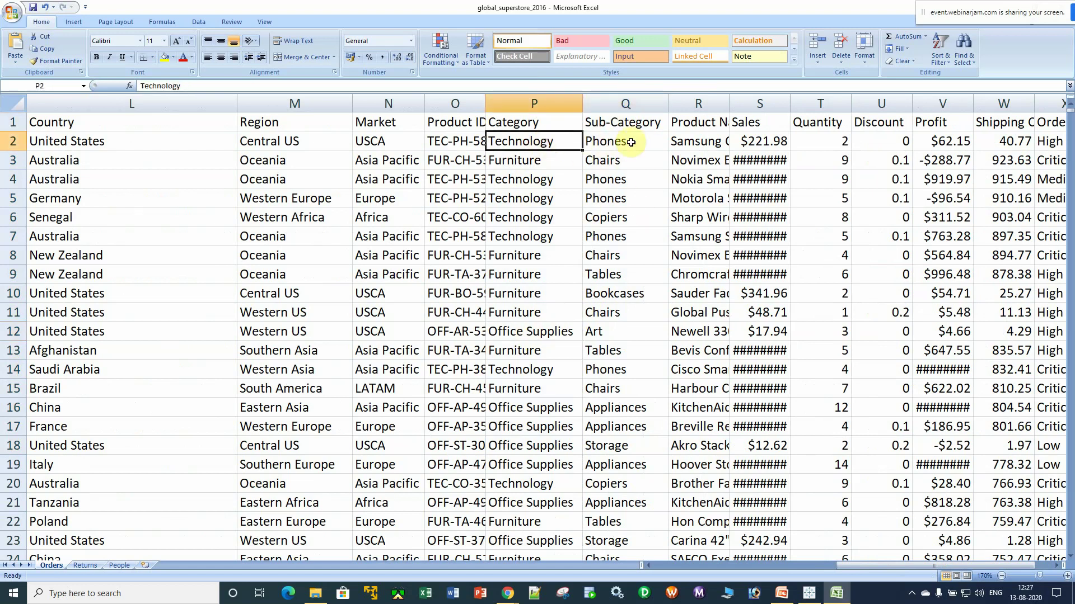
pyautogui.click(544, 159)
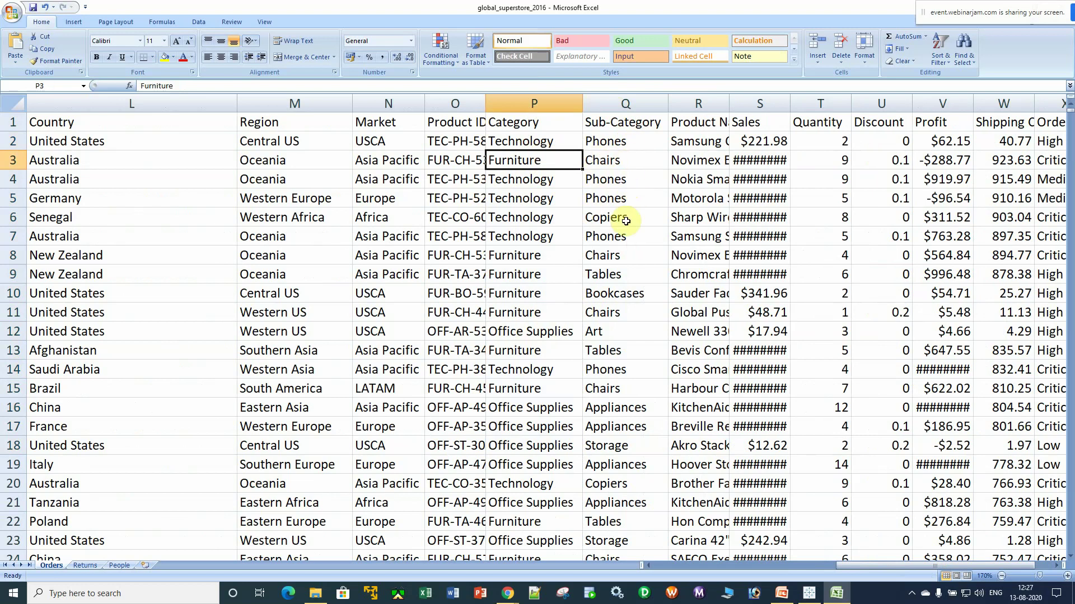
pyautogui.click(569, 335)
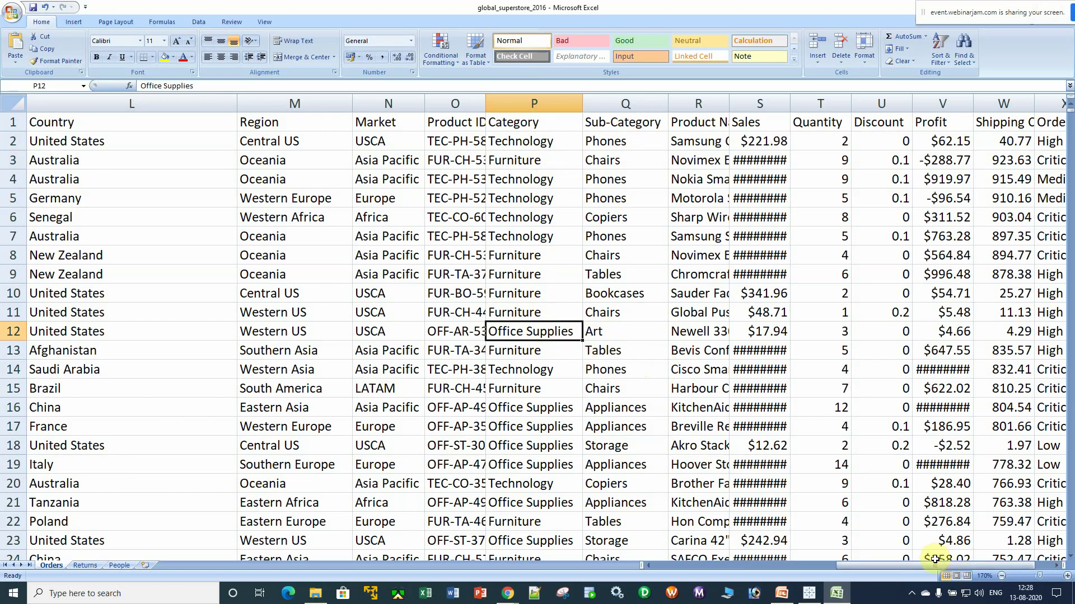
# Create a PivotTable from the entire Orders data range on a new worksheet
pyautogui.moveTo(927, 566); pyautogui.dragTo(525, 563)
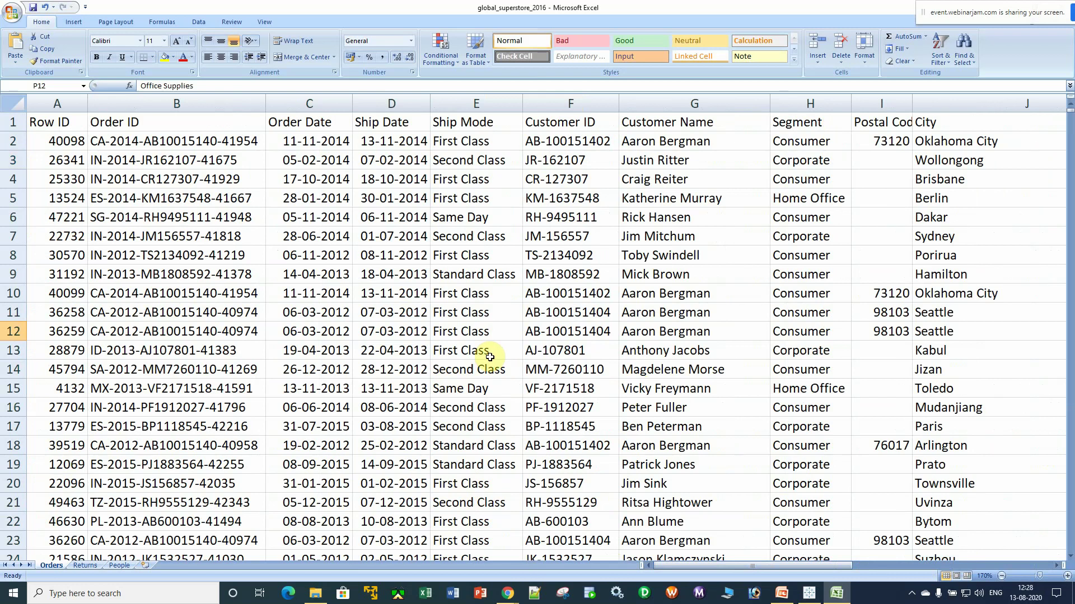
pyautogui.hotkey('ctrl', 'a')
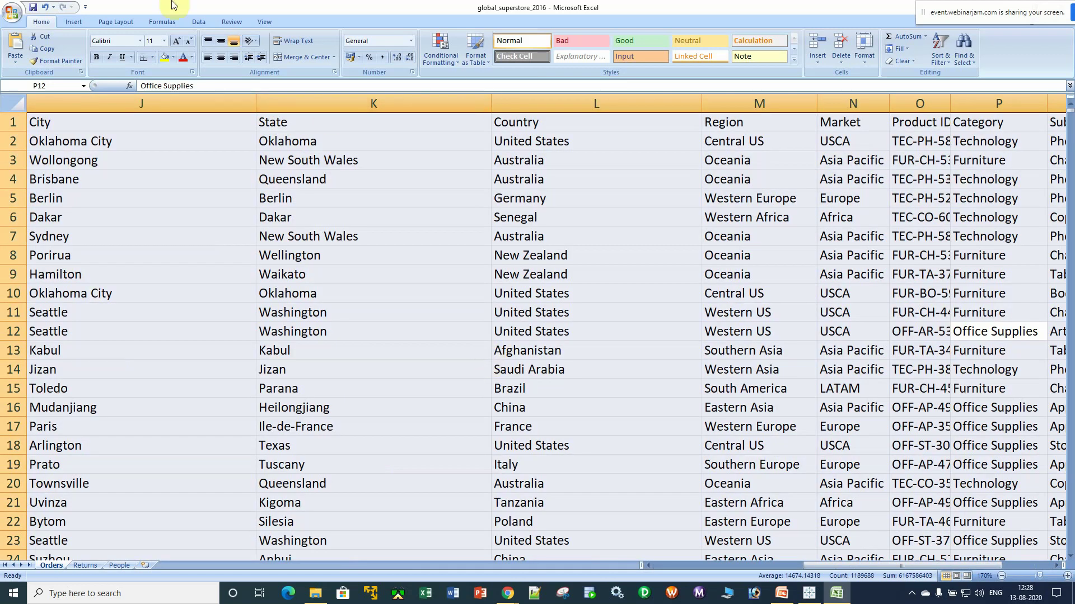
pyautogui.click(74, 23)
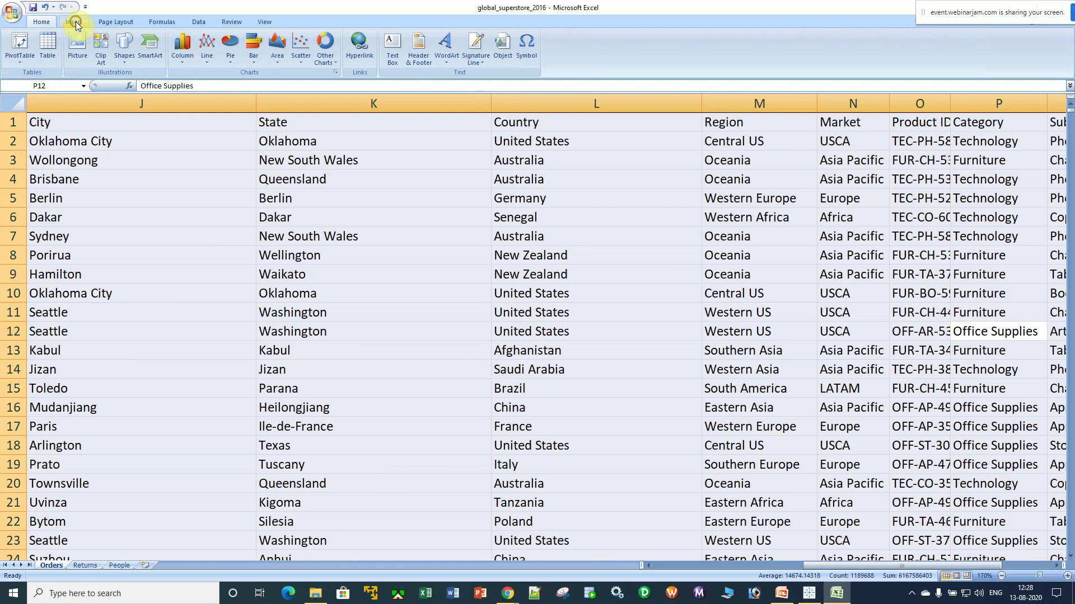
pyautogui.click(22, 60)
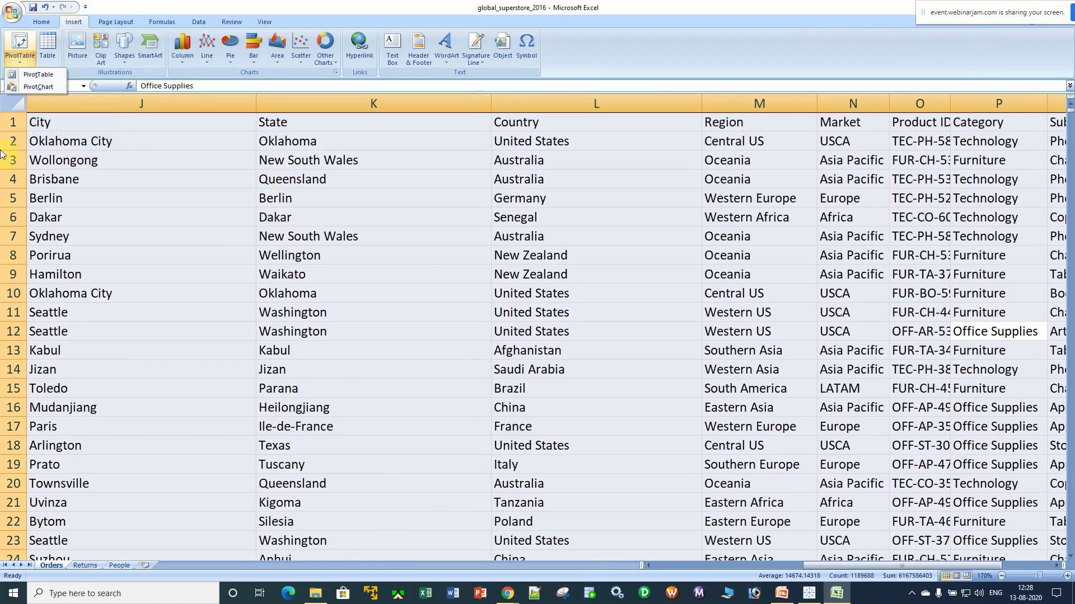
pyautogui.click(44, 74)
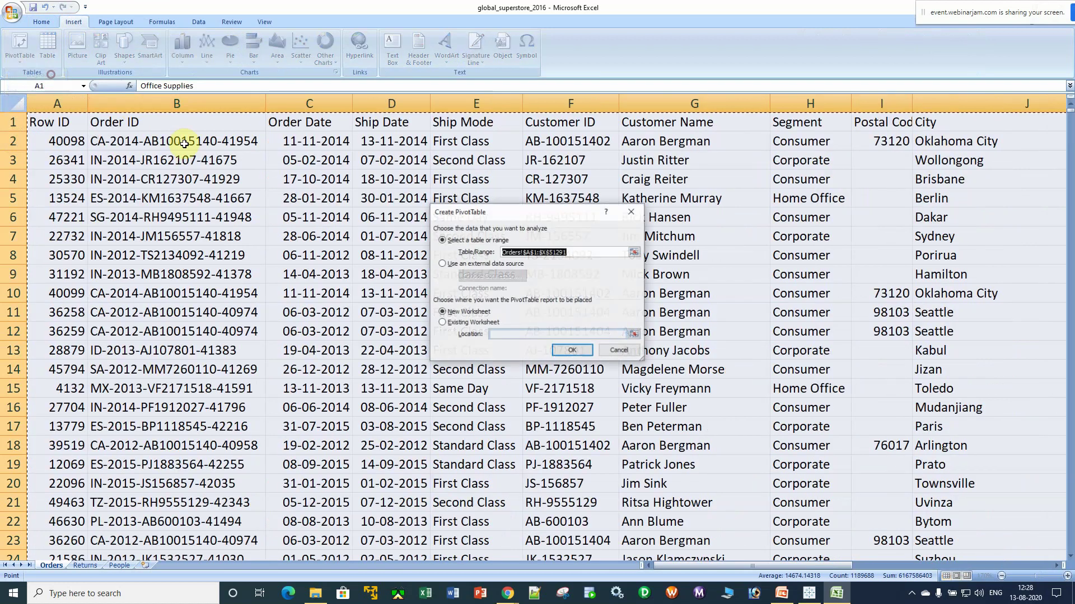
pyautogui.click(576, 350)
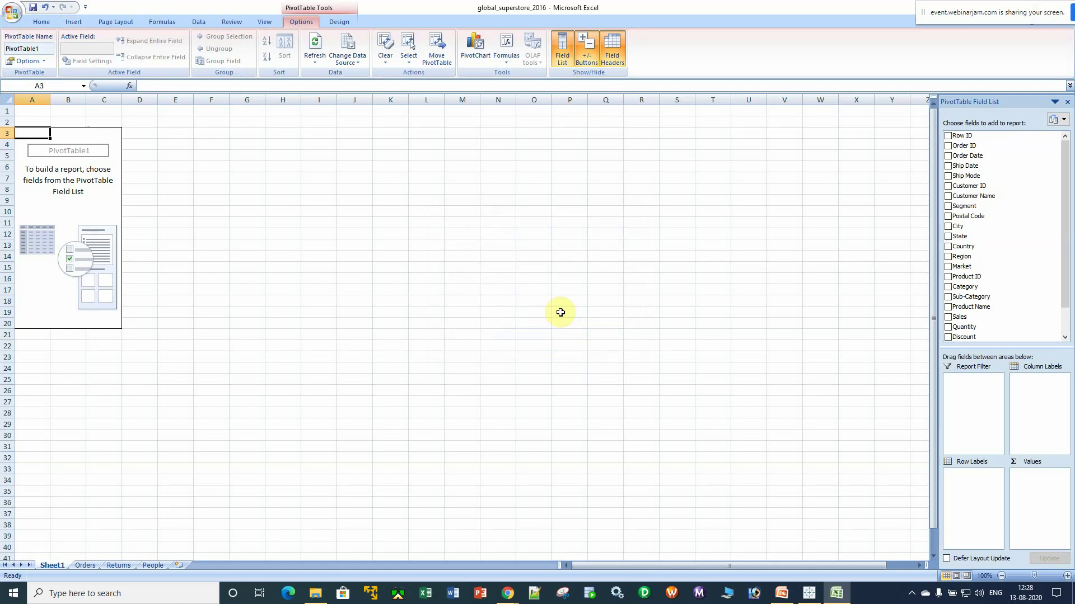
# Add Category and Sub-Category as the PivotTable's row labels, in that order, and Sales as a summed value
pyautogui.click(1067, 576)
pyautogui.click(1067, 576)
pyautogui.click(1067, 577)
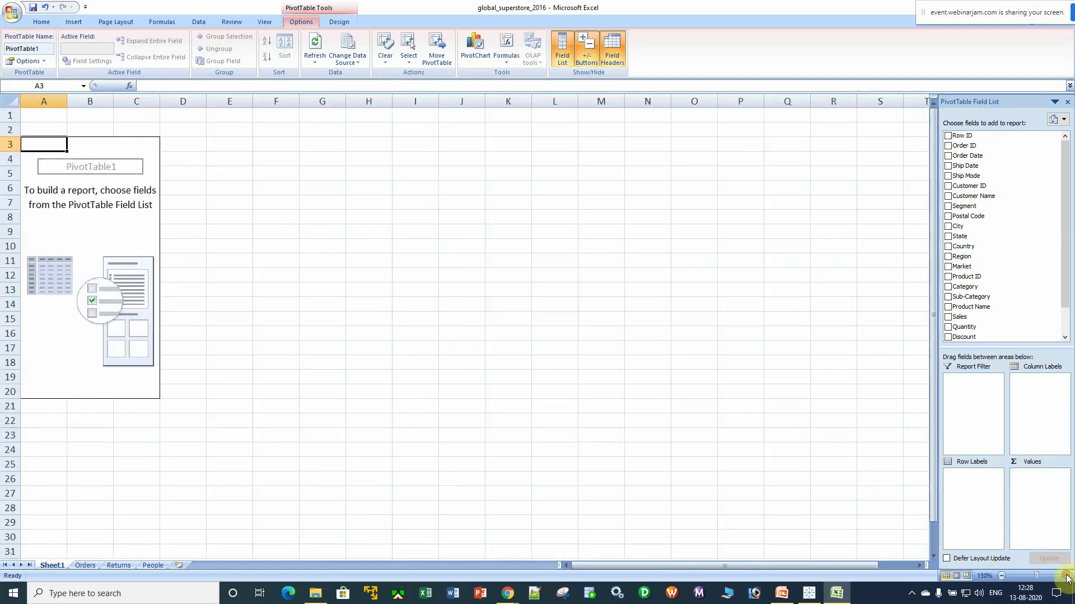
pyautogui.click(1068, 577)
pyautogui.click(1068, 577)
pyautogui.click(1068, 577)
pyautogui.click(1067, 576)
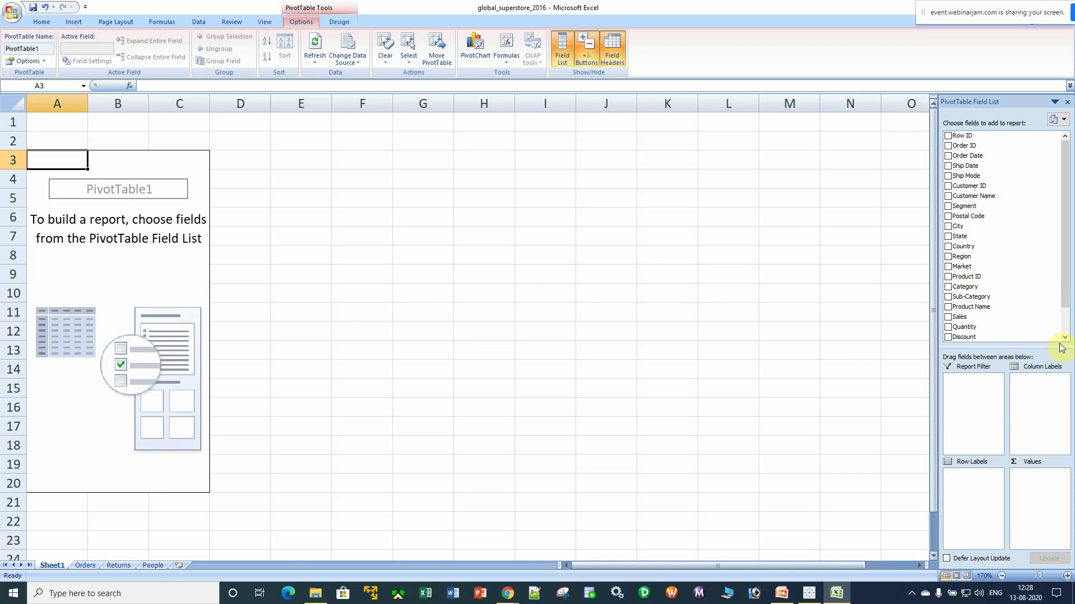
pyautogui.moveTo(1065, 193); pyautogui.dragTo(1065, 270)
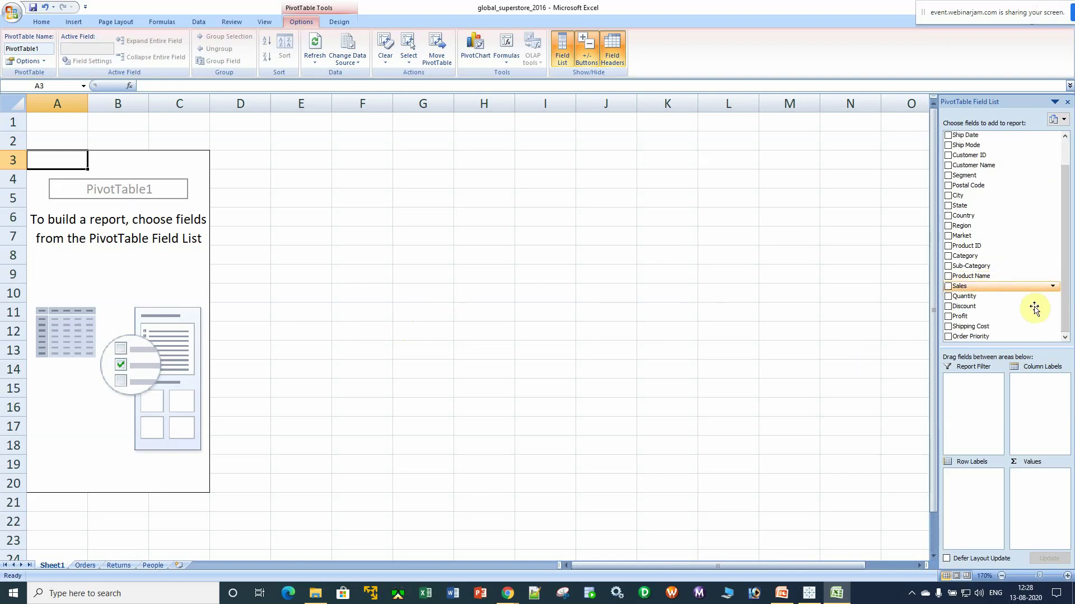
pyautogui.moveTo(963, 258); pyautogui.dragTo(971, 500)
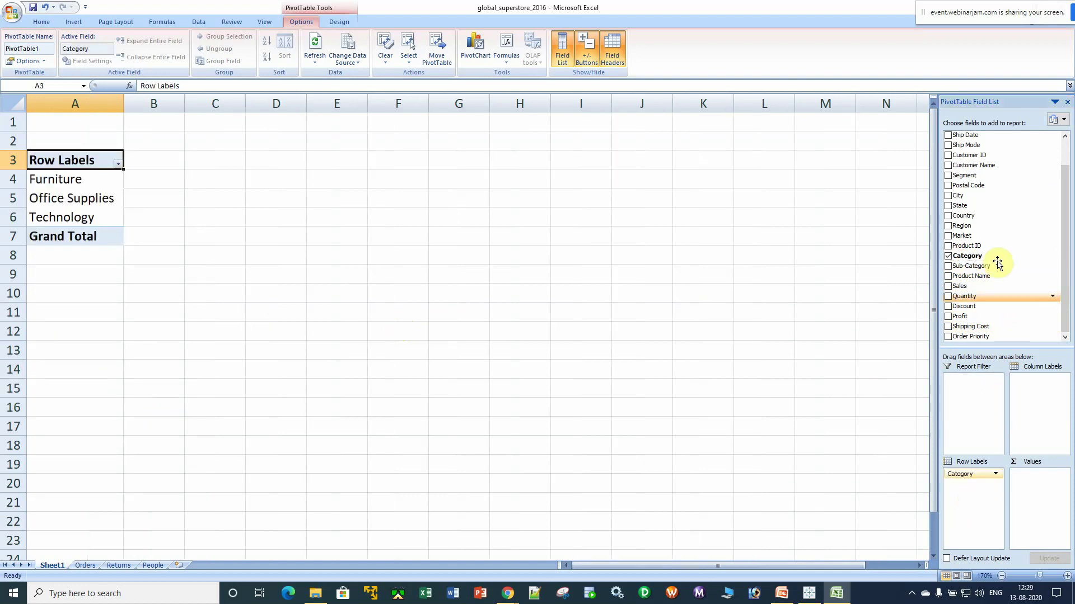
pyautogui.moveTo(974, 267); pyautogui.dragTo(973, 487)
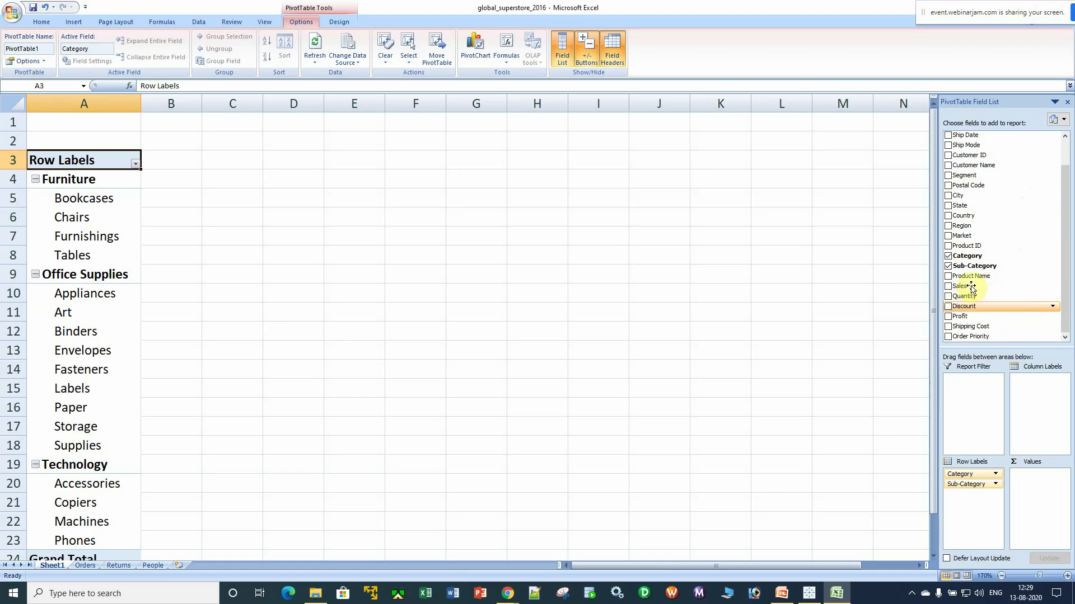
pyautogui.moveTo(961, 287); pyautogui.dragTo(1040, 487)
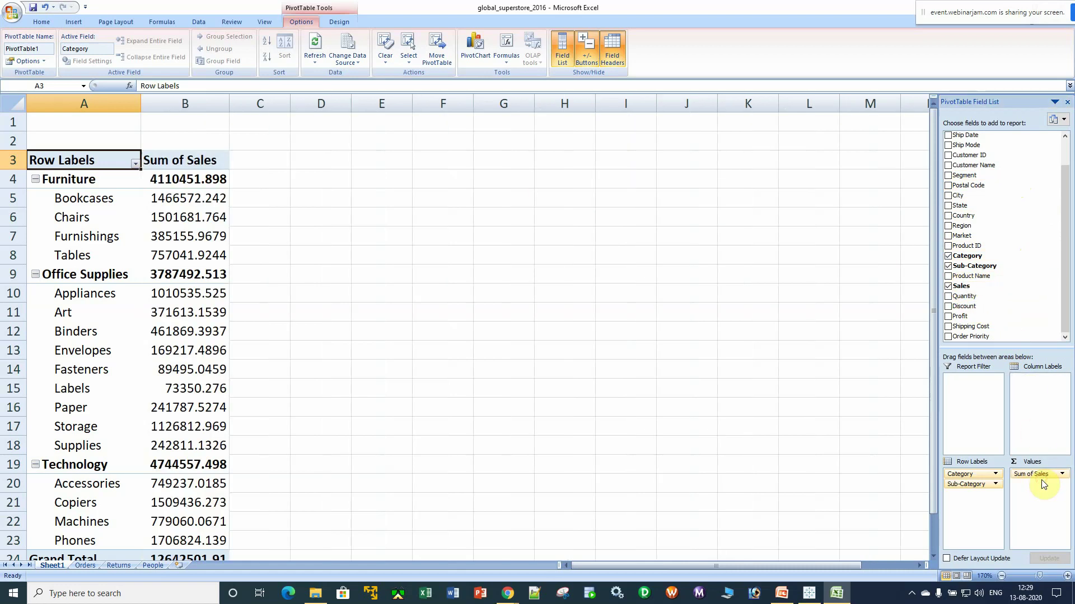
pyautogui.scroll(-2, 444, 408)
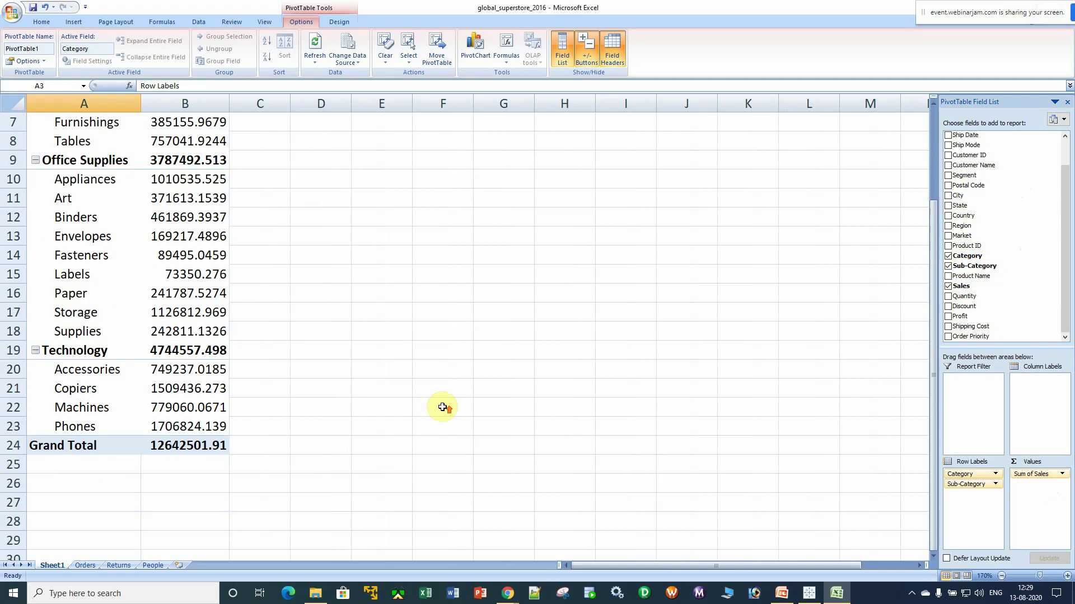
# Apply all borders to the entire PivotTable, from the Row Labels header through the Grand Total row
pyautogui.scroll(2, 442, 407)
pyautogui.scroll(-1, 443, 407)
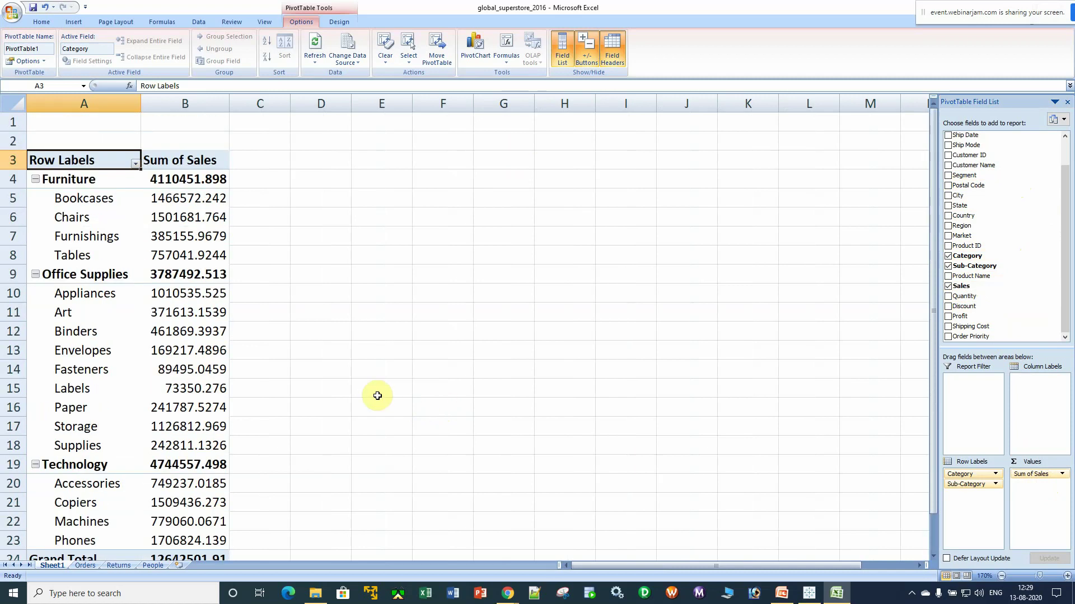
pyautogui.moveTo(83, 161); pyautogui.dragTo(203, 521)
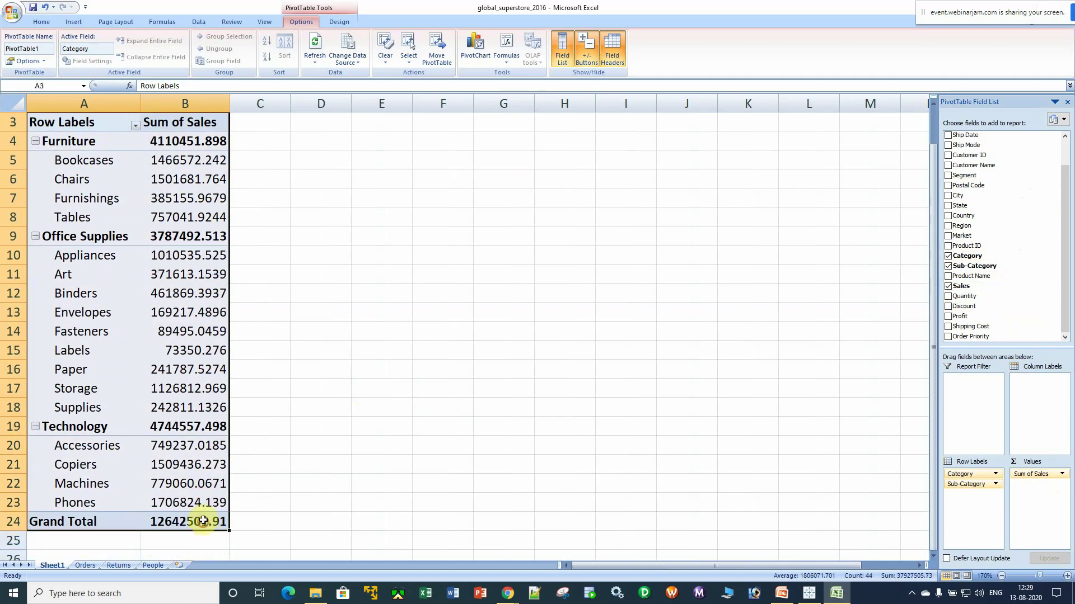
pyautogui.click(73, 21)
pyautogui.click(41, 21)
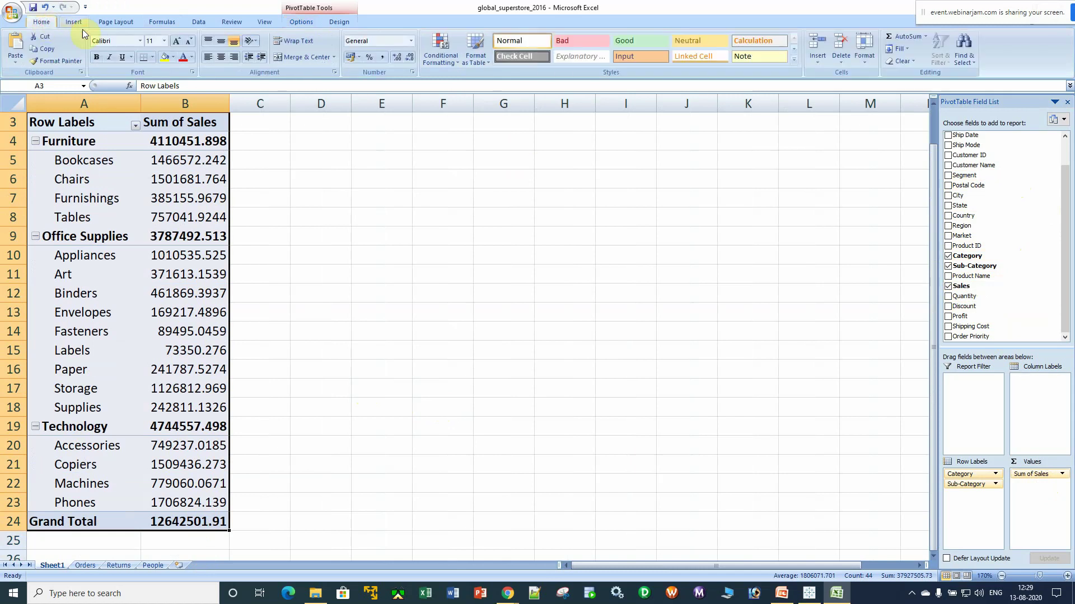
pyautogui.click(152, 57)
pyautogui.click(170, 146)
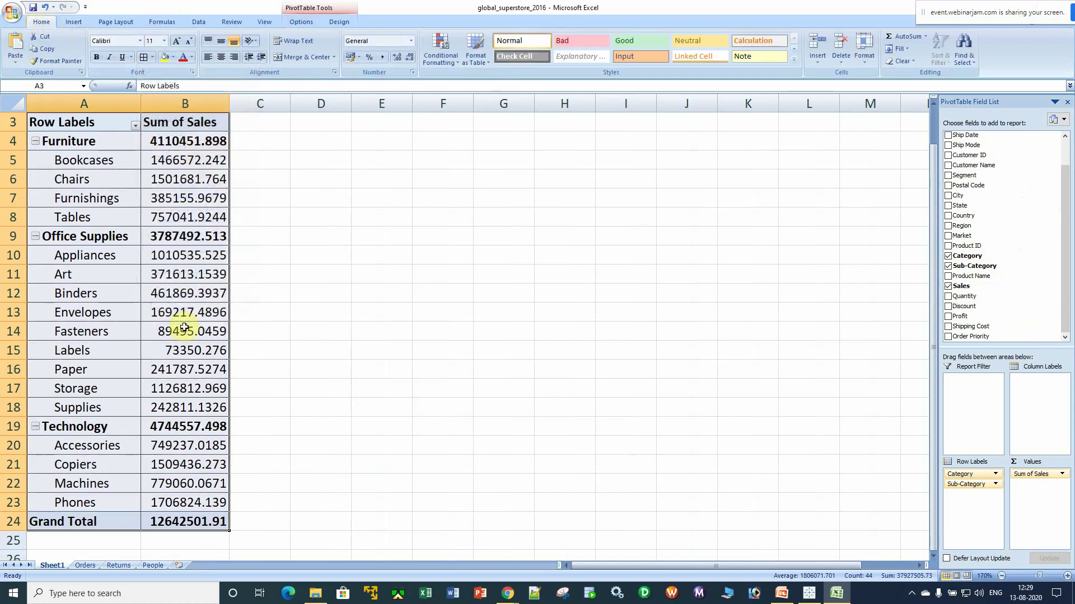
pyautogui.scroll(1, 210, 335)
pyautogui.click(318, 162)
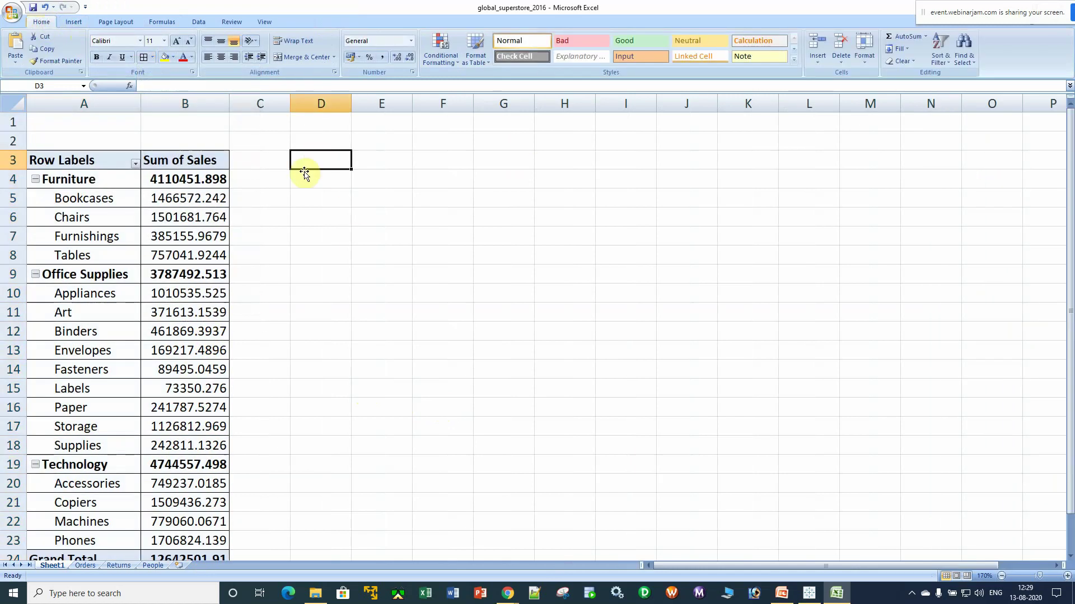
# Examine the sales totals for Furniture, Office Supplies and Technology, the Office Supplies sub-category sales, and the Grand Total
pyautogui.click(98, 178)
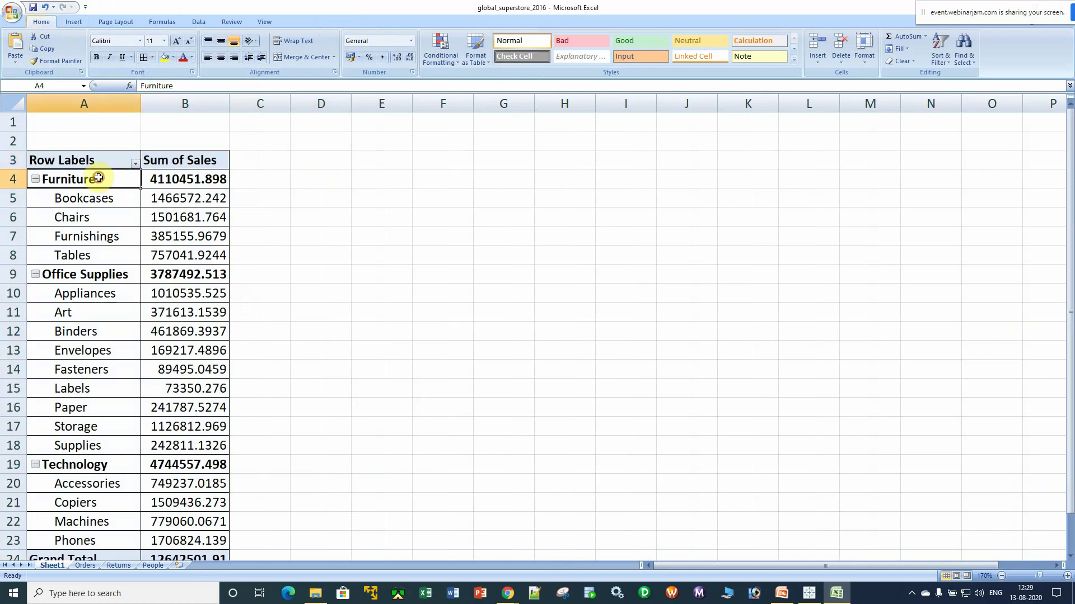
pyautogui.click(182, 179)
pyautogui.click(178, 277)
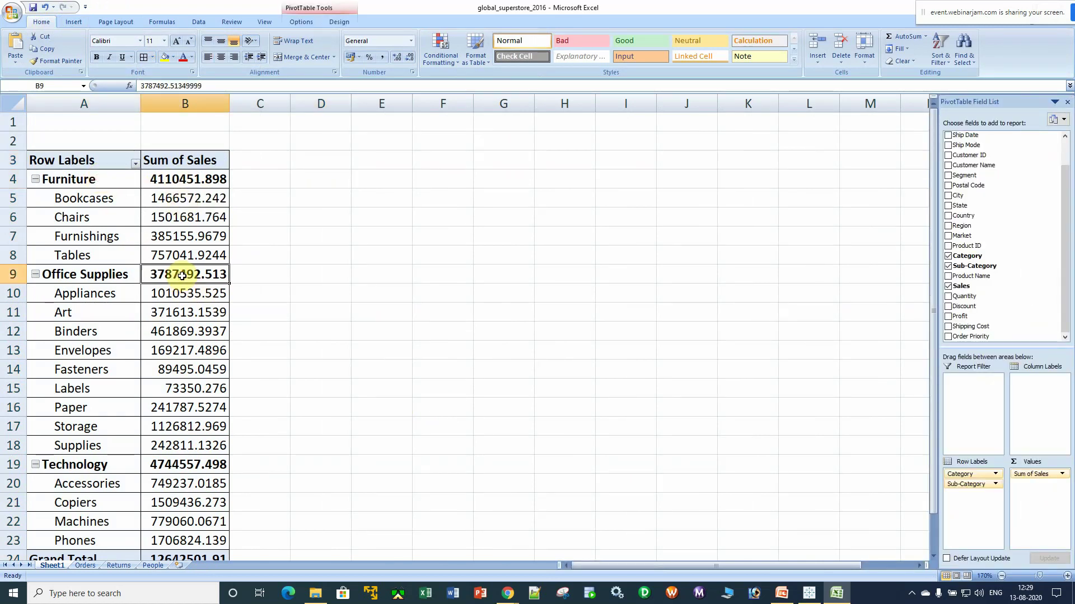
pyautogui.scroll(-1, 341, 410)
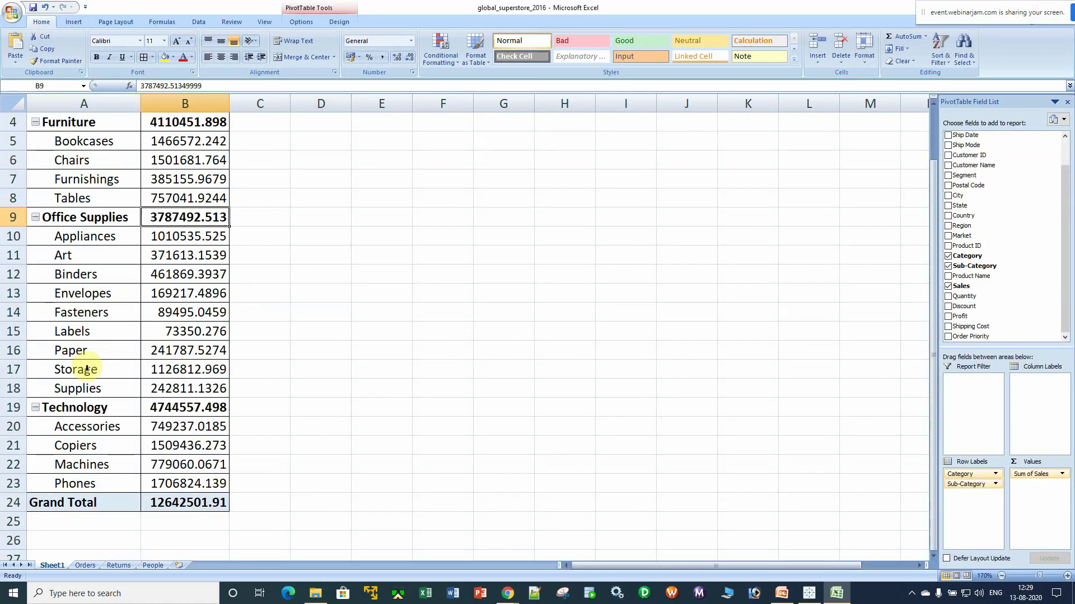
pyautogui.click(177, 408)
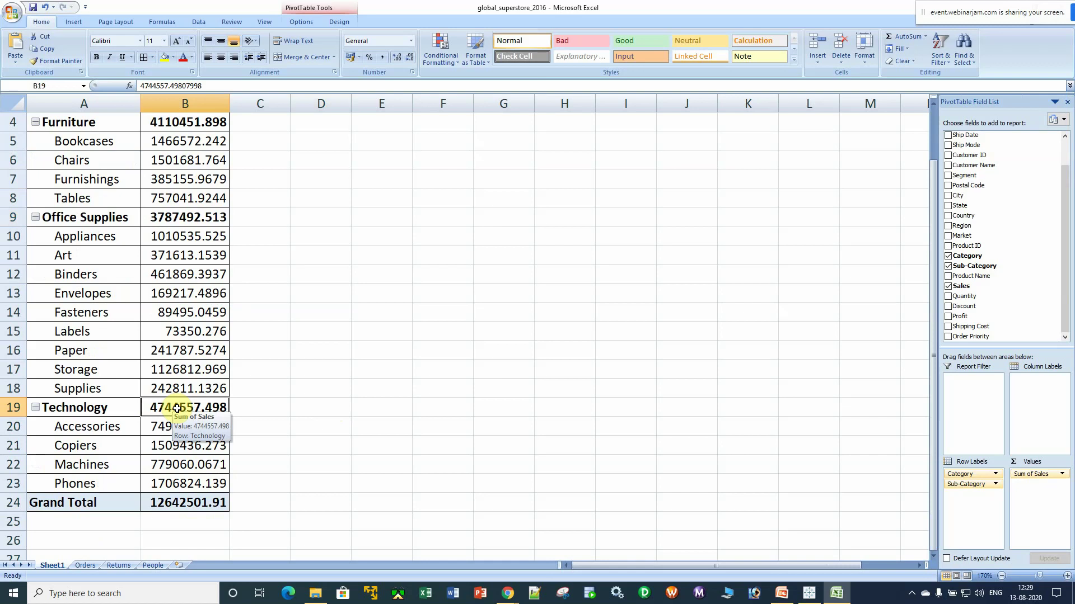
pyautogui.moveTo(187, 235); pyautogui.dragTo(183, 394)
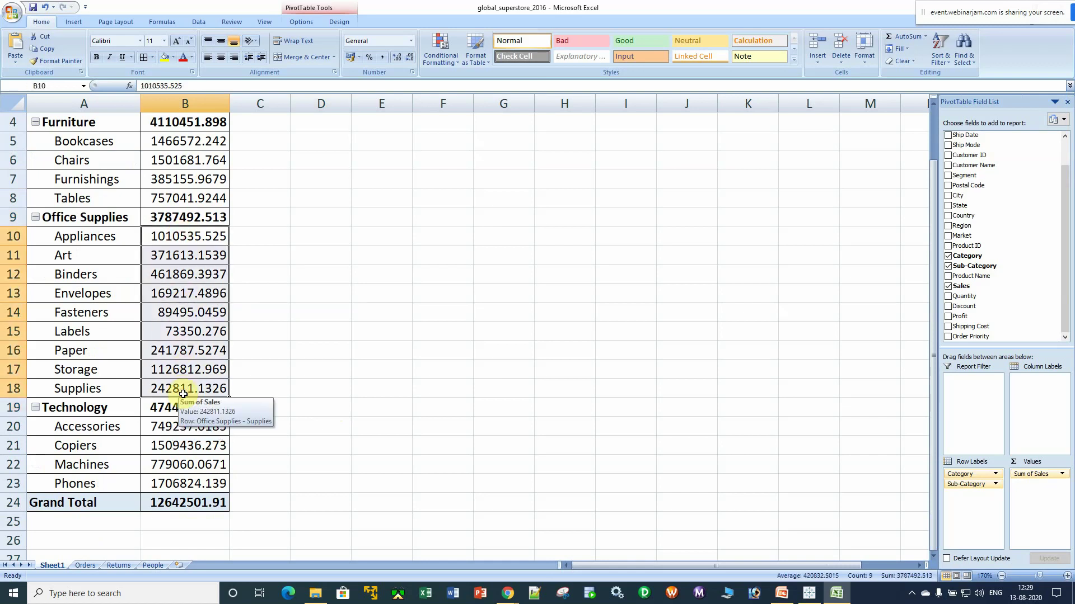
pyautogui.moveTo(89, 504); pyautogui.dragTo(179, 505)
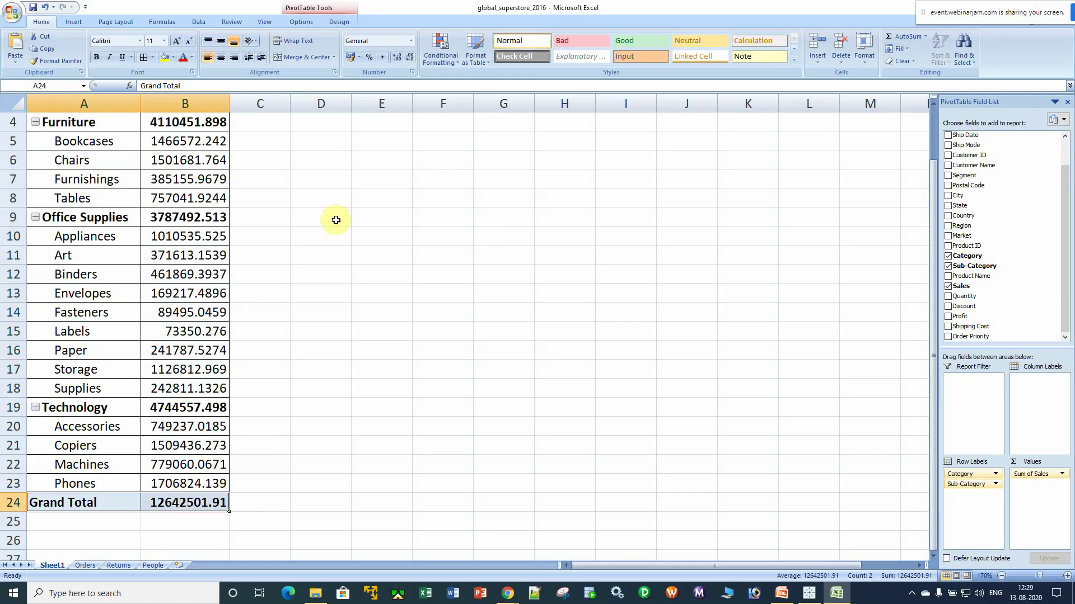
pyautogui.scroll(1, 402, 359)
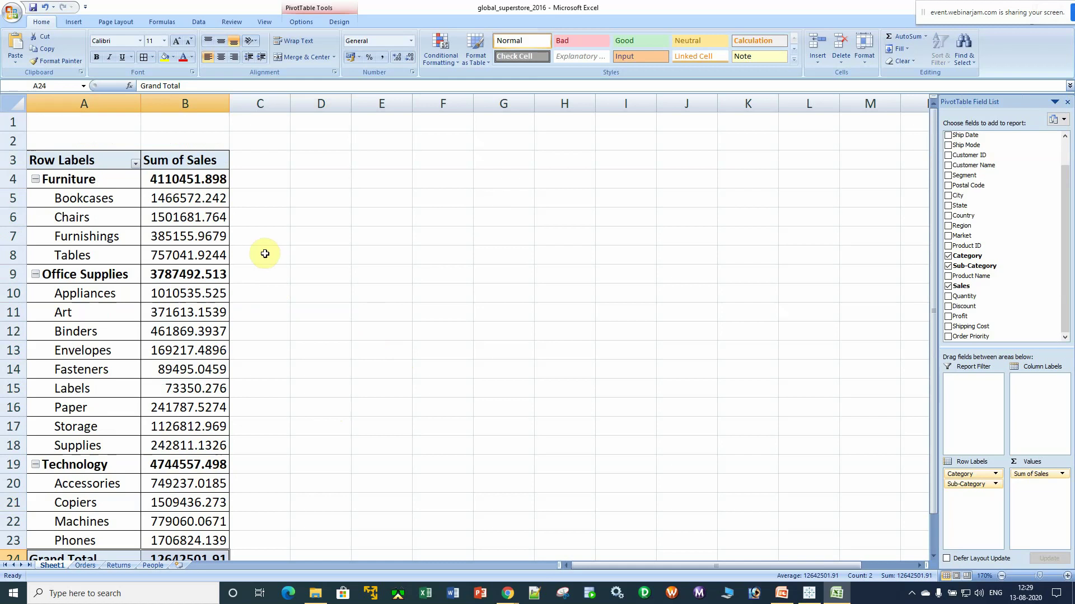
# Insert a 3-D clustered column PivotChart from the whole PivotTable and move its filter pane clear of the field list
pyautogui.click(60, 160)
pyautogui.moveTo(101, 193); pyautogui.dragTo(216, 524)
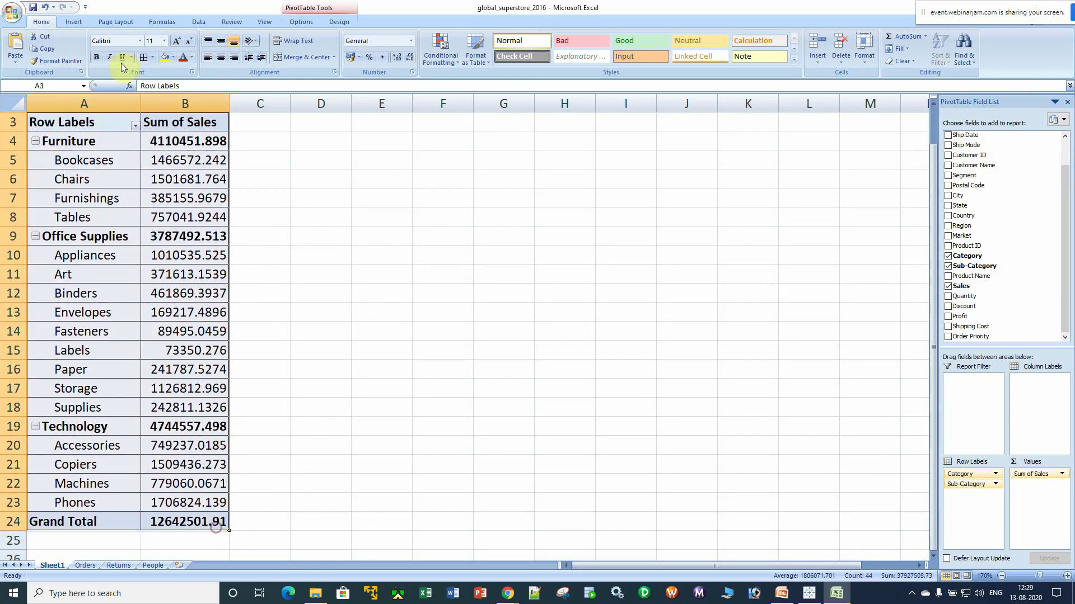
pyautogui.click(74, 21)
pyautogui.click(182, 59)
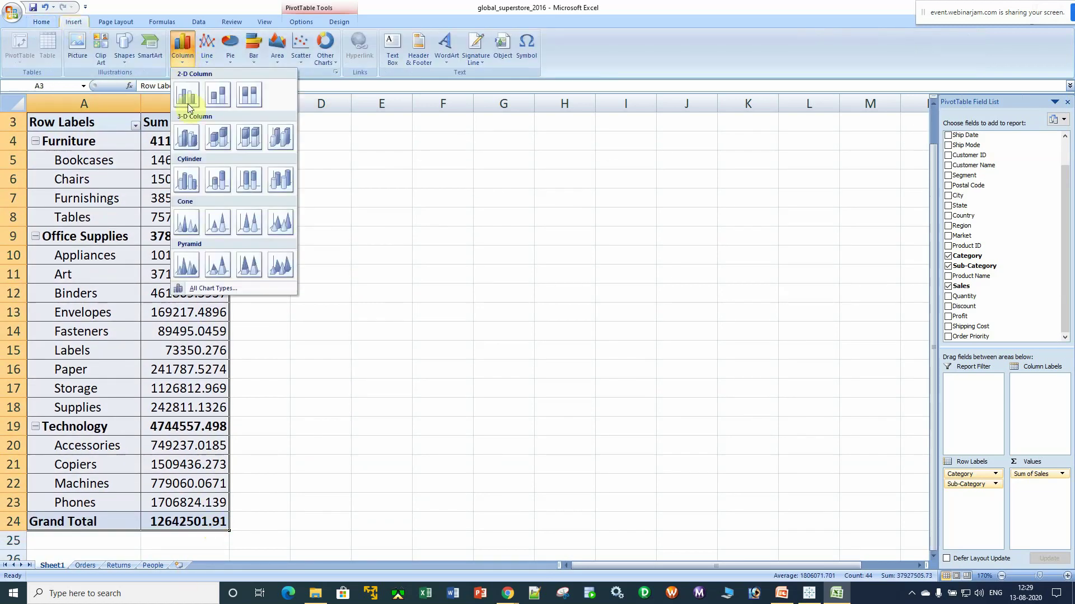
pyautogui.click(187, 136)
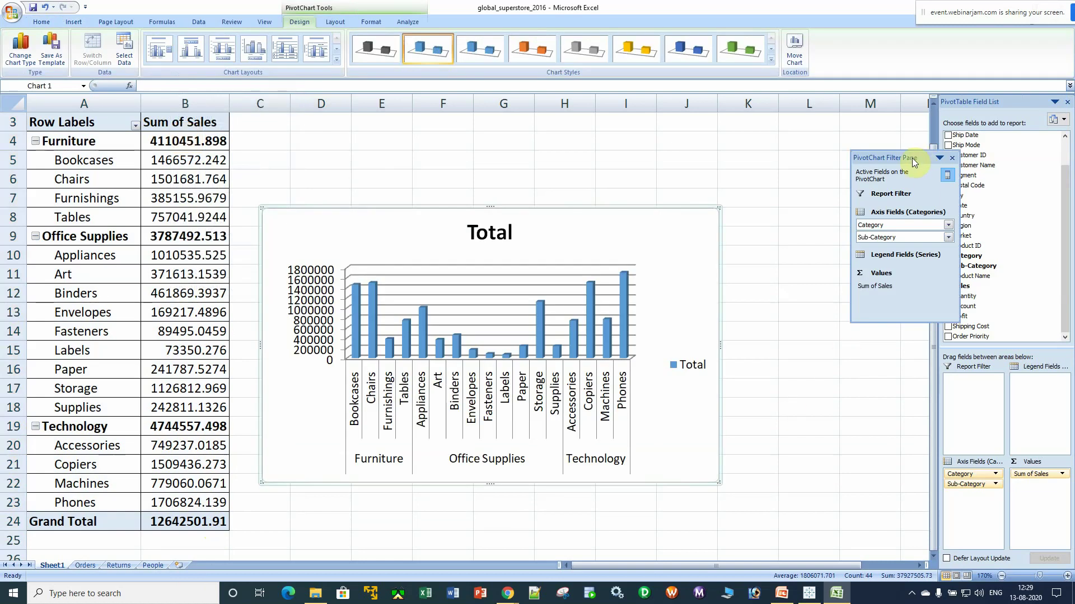
pyautogui.moveTo(898, 159); pyautogui.dragTo(832, 216)
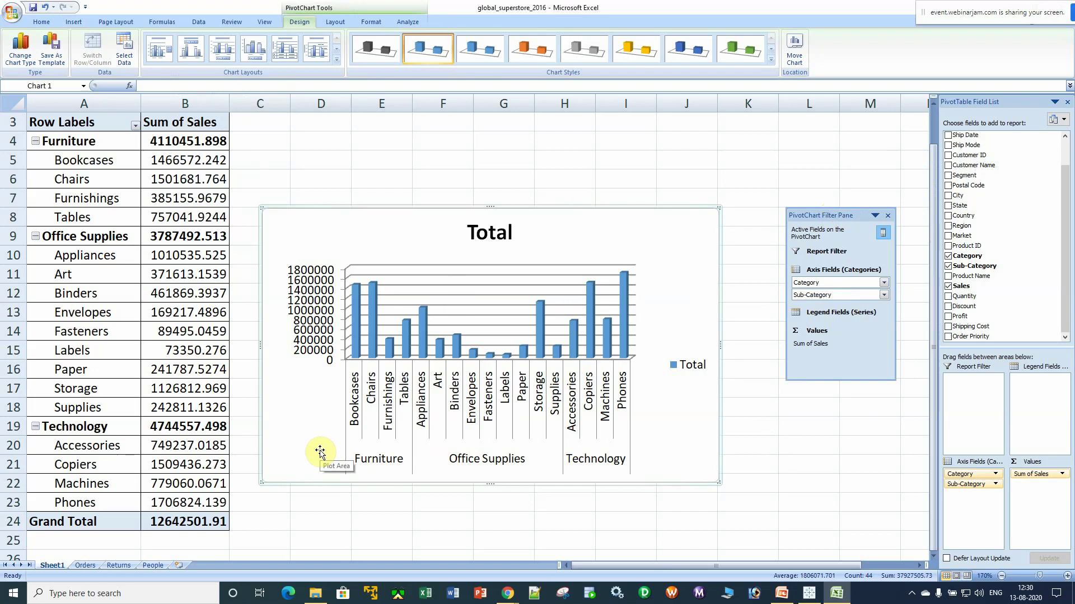
# Filter the PivotChart's Category field to show only Furniture
pyautogui.moveTo(356, 336)
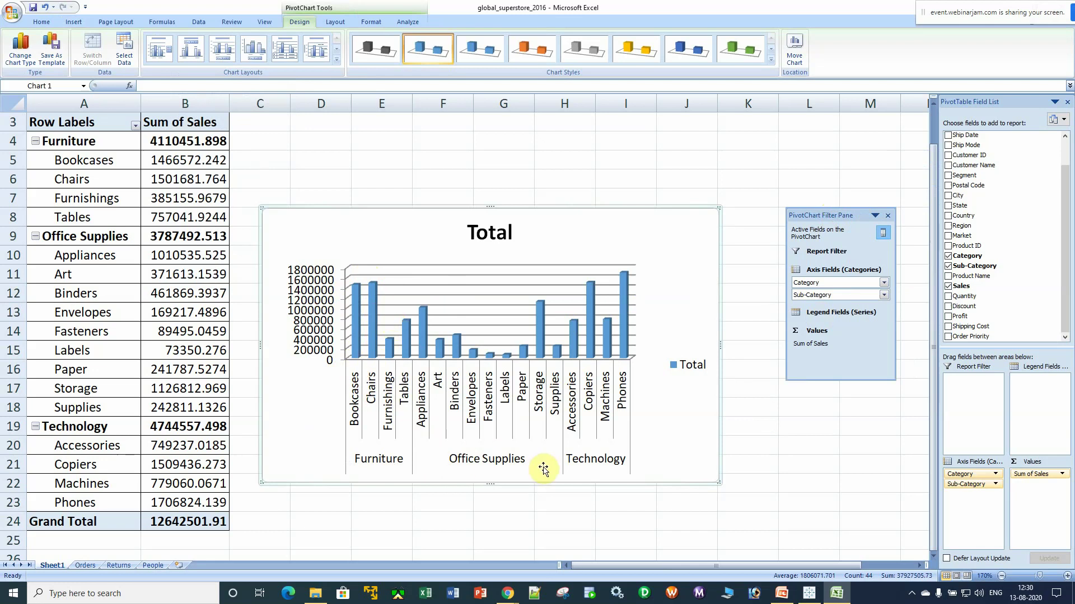
pyautogui.moveTo(506, 356)
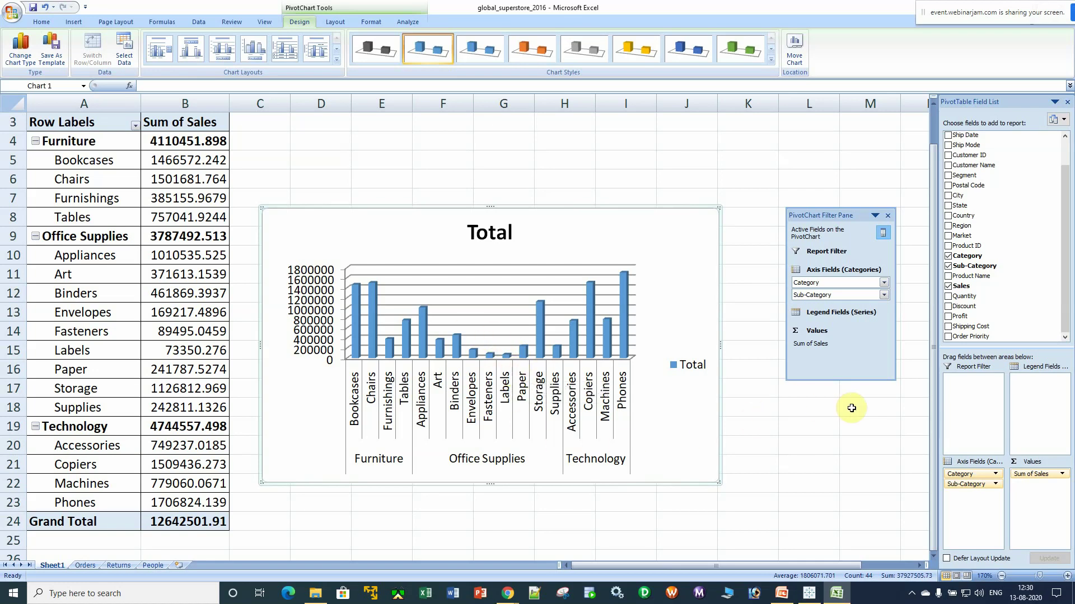
pyautogui.click(885, 282)
pyautogui.click(785, 372)
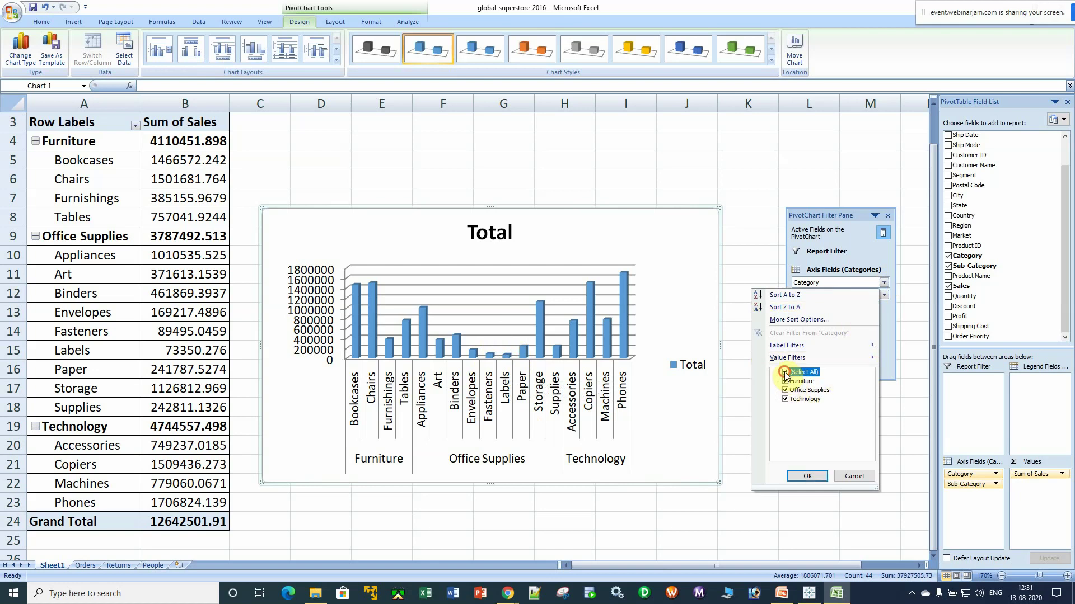
pyautogui.click(785, 381)
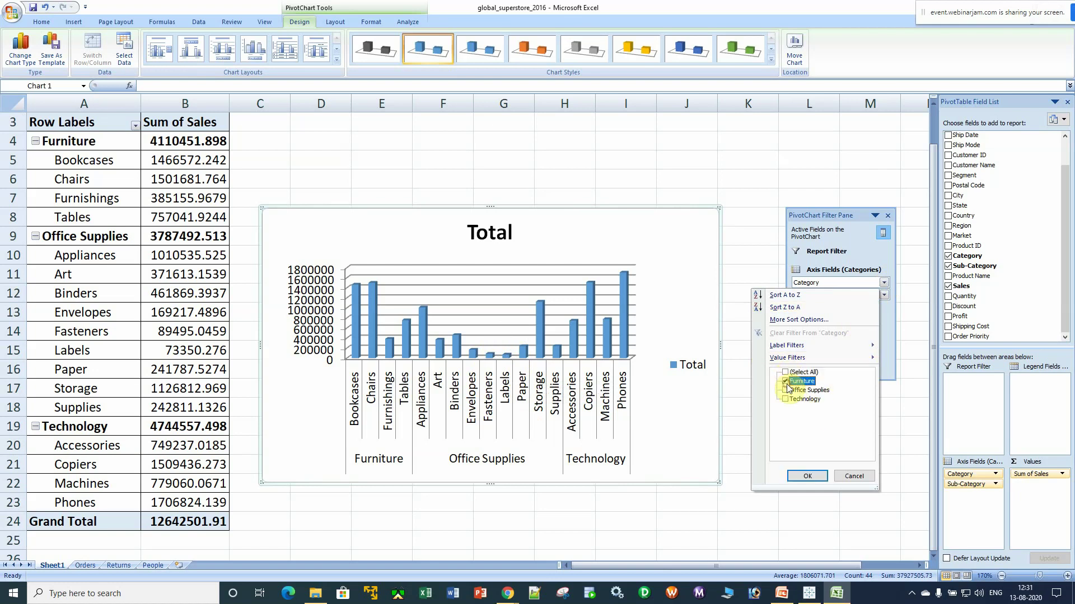
pyautogui.click(807, 475)
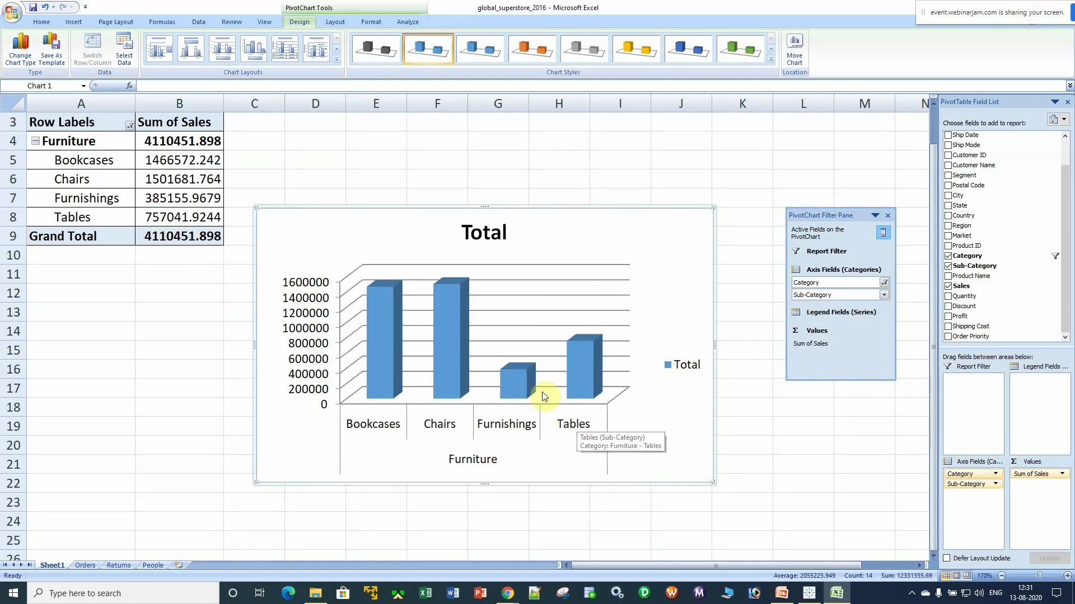
# Try the orange, grey, yellow, dark blue and light blue chart styles on the Furniture PivotChart
pyautogui.moveTo(521, 382)
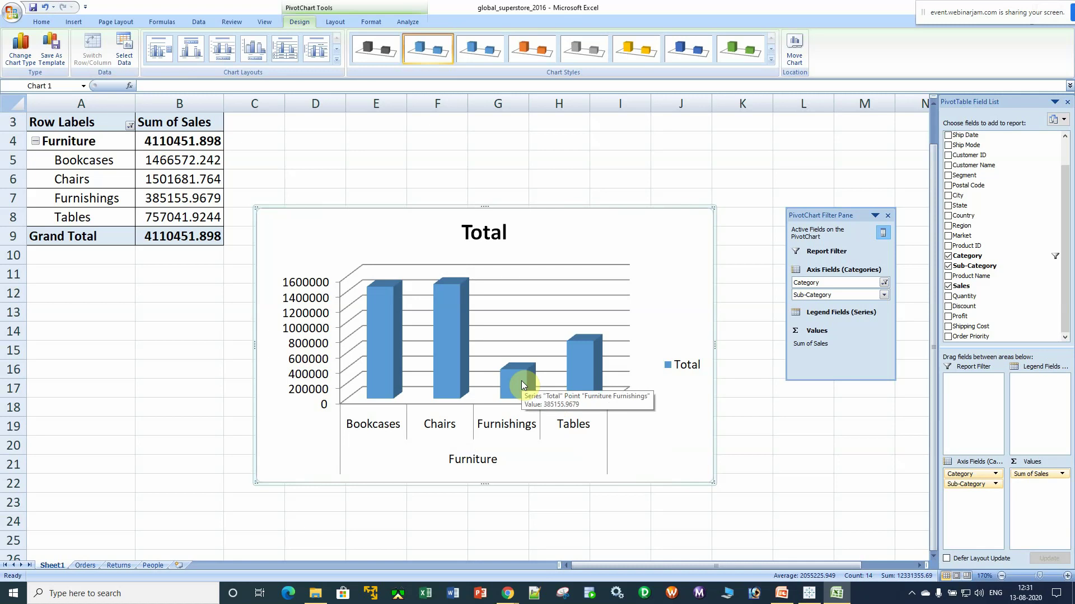
pyautogui.moveTo(447, 330)
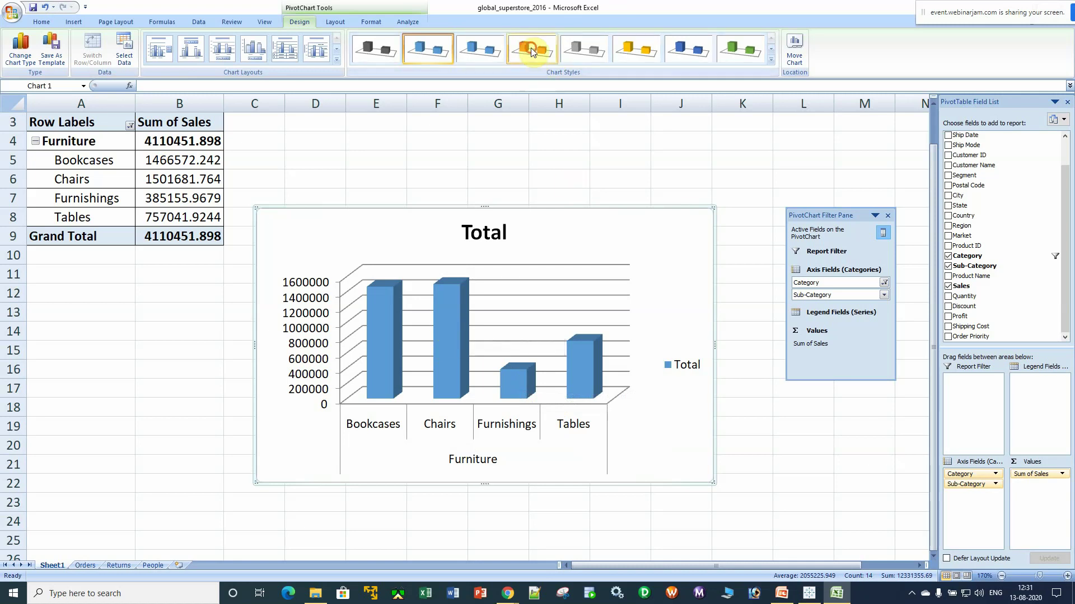
pyautogui.click(683, 47)
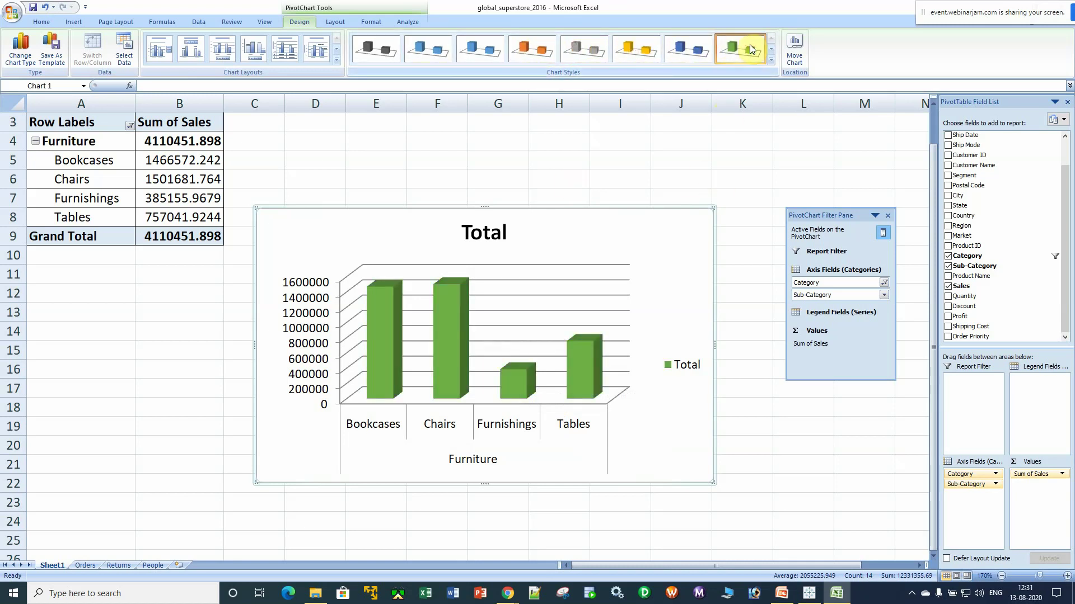
pyautogui.click(422, 49)
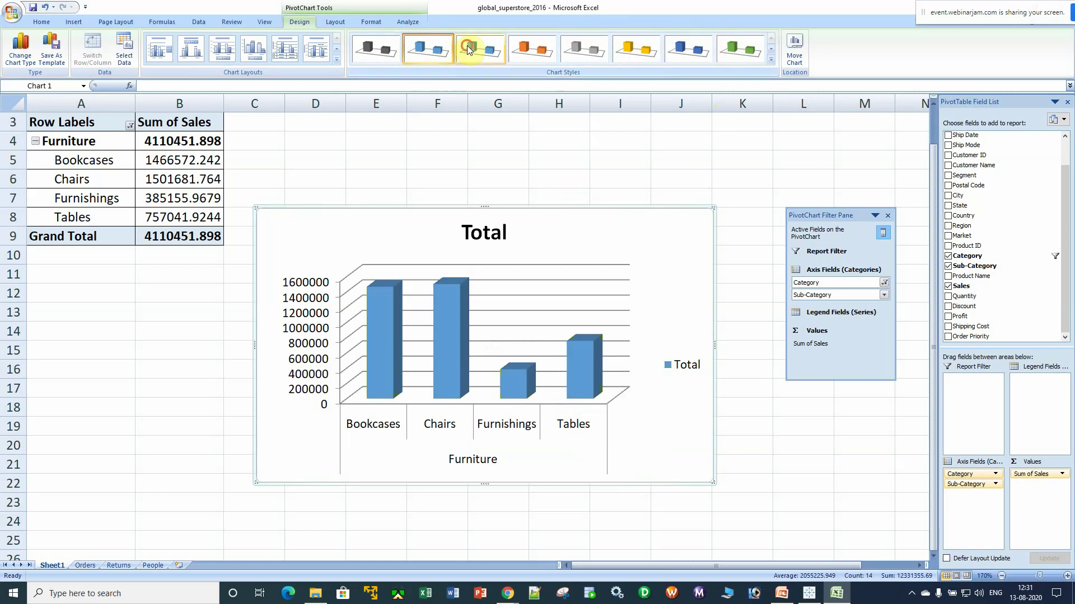
pyautogui.click(523, 49)
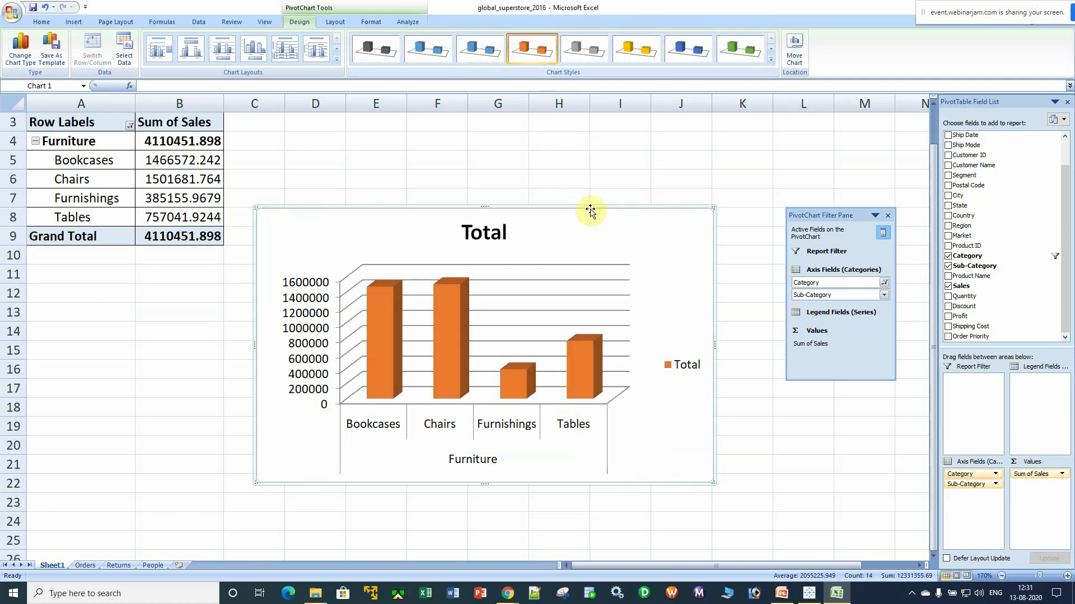
pyautogui.click(582, 51)
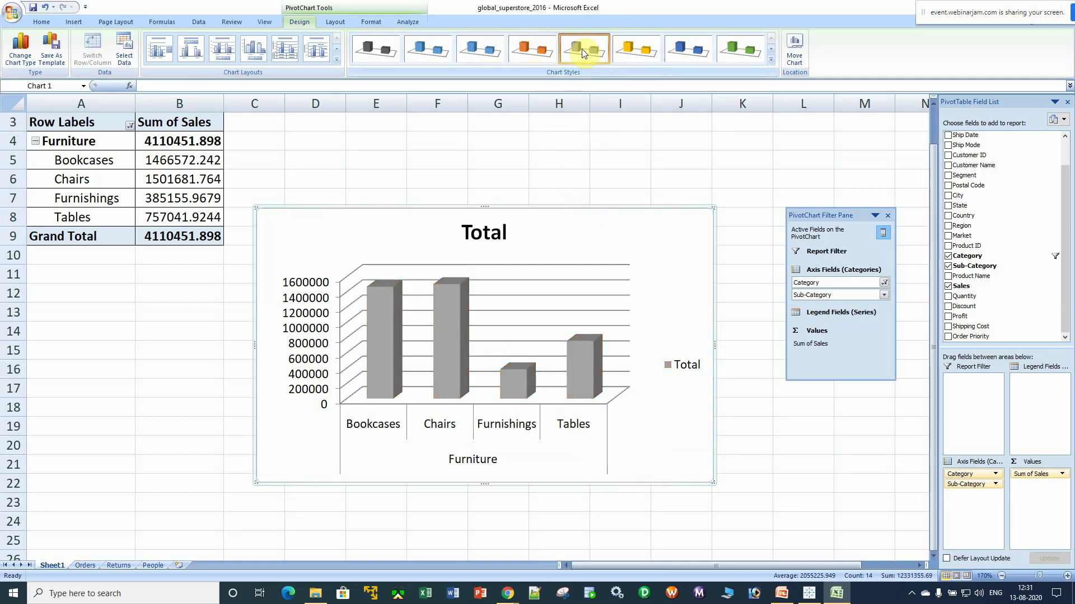
pyautogui.click(624, 49)
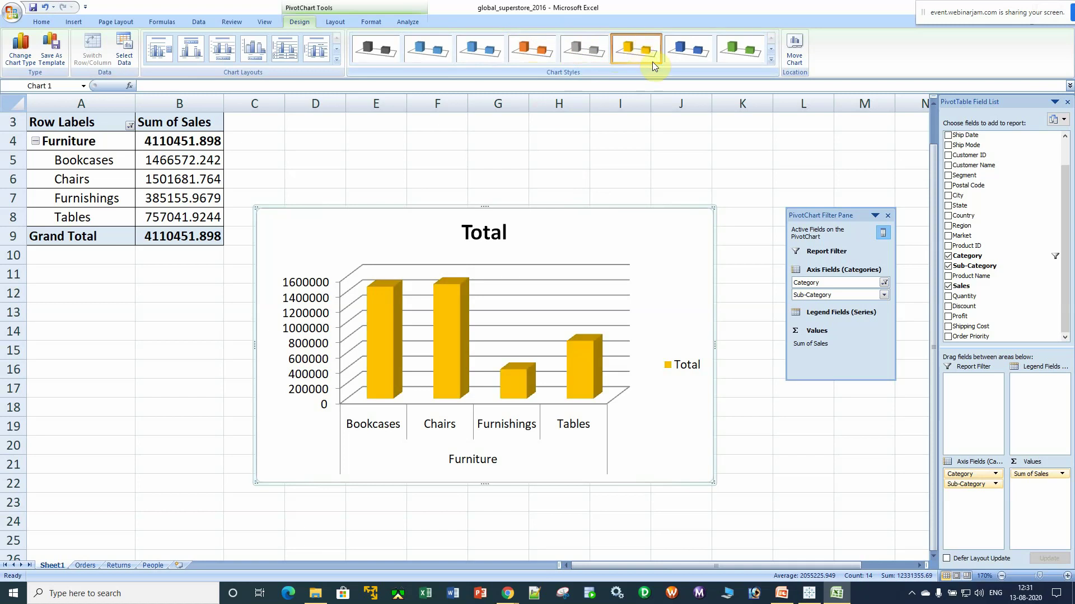
pyautogui.click(680, 48)
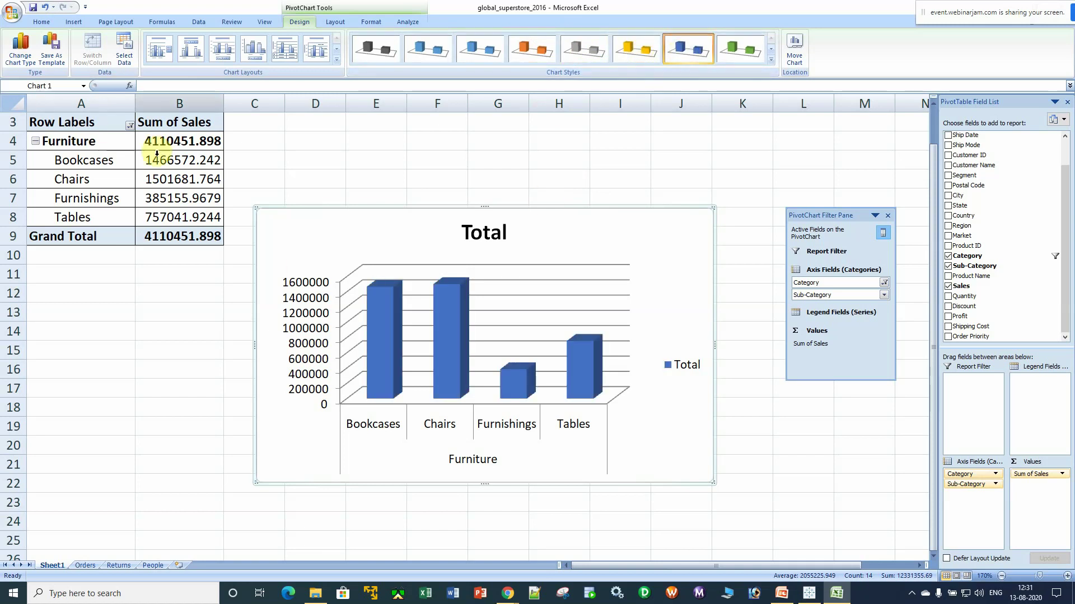
pyautogui.click(532, 40)
pyautogui.click(470, 51)
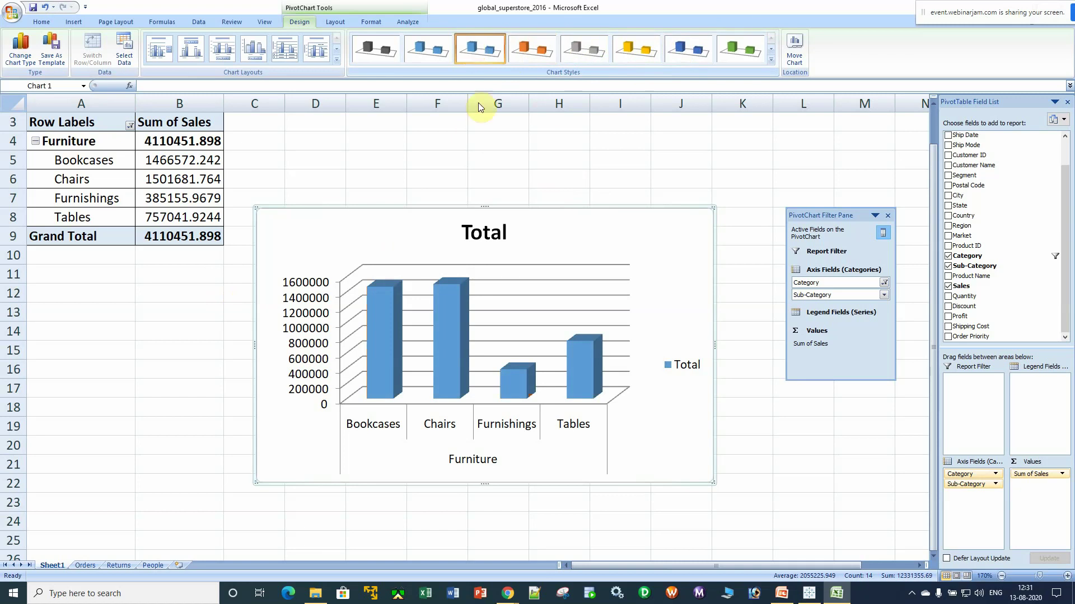
# Apply the green chart style to the PivotChart and reposition the PivotChart Filter Pane higher beside the chart
pyautogui.click(741, 49)
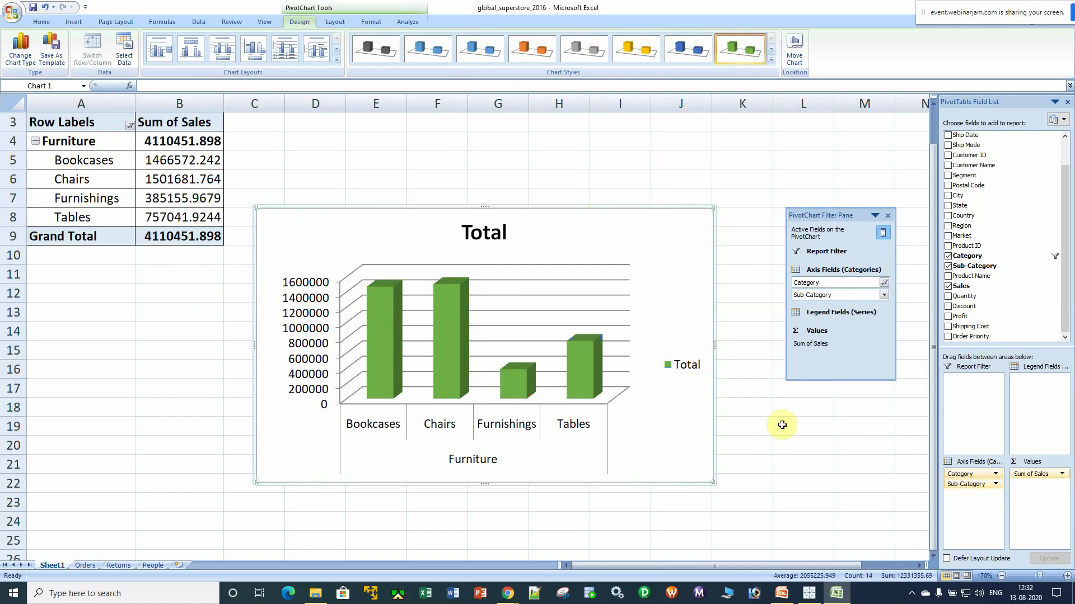
pyautogui.moveTo(831, 215); pyautogui.dragTo(804, 138)
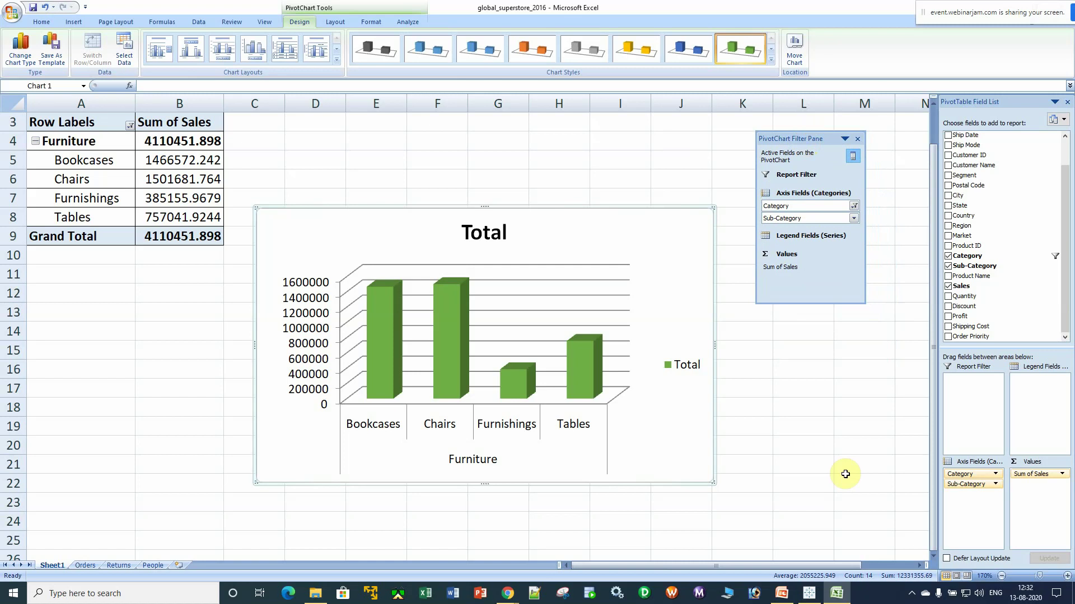
# Check the attendee chat in the WebinarJam broadcast window in Chrome, and switch to Tableau Public
pyautogui.moveTo(508, 593)
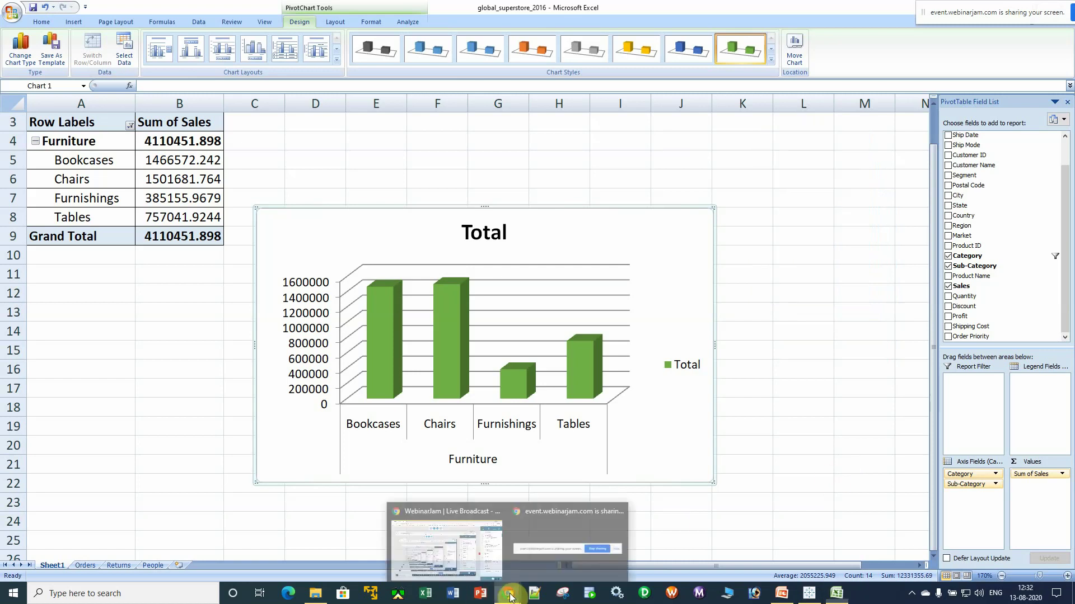
pyautogui.click(462, 548)
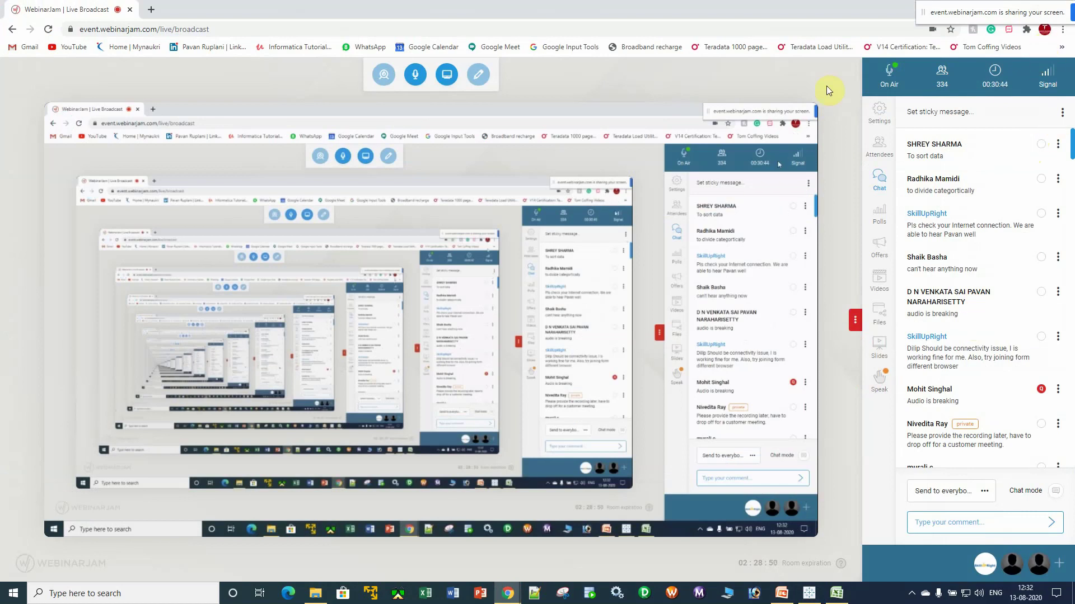
pyautogui.click(809, 595)
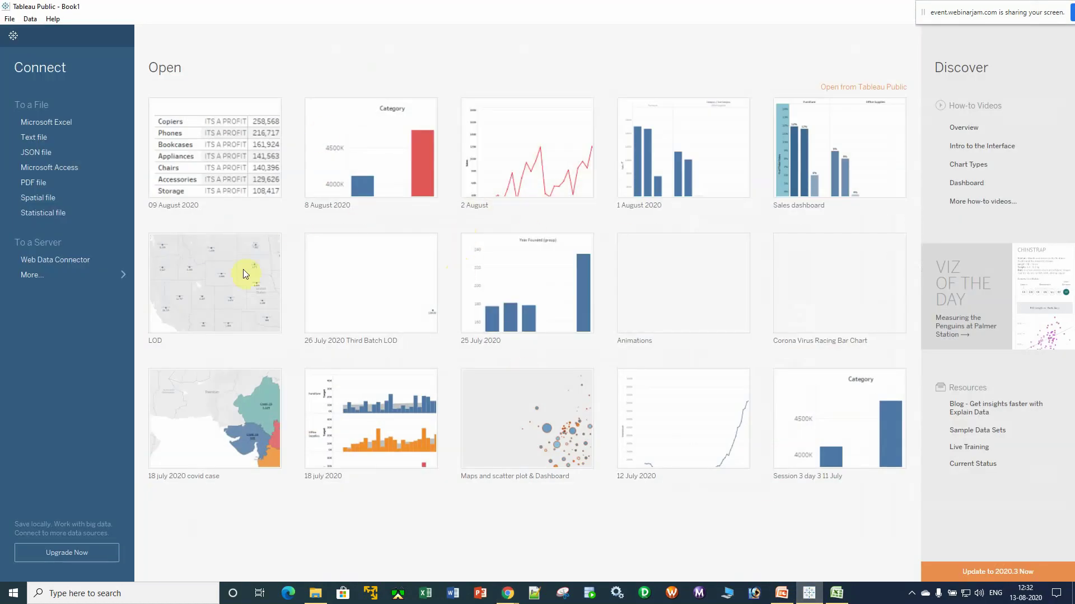
# Connect to the Excel workbook global_superstore_2016 in the "1) My Course on Tableau" folder
pyautogui.click(62, 123)
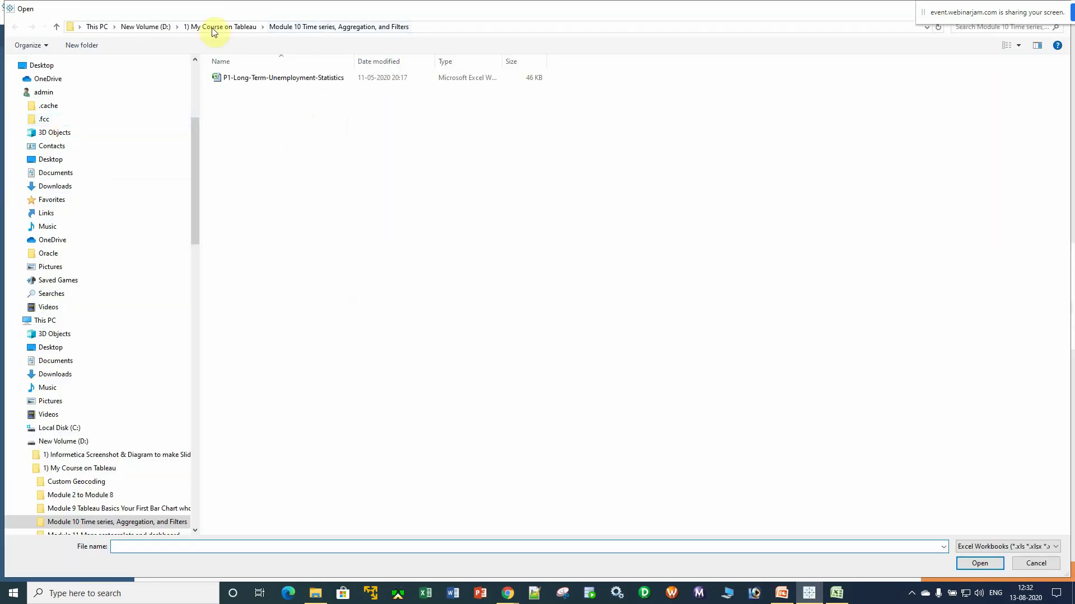
pyautogui.click(207, 27)
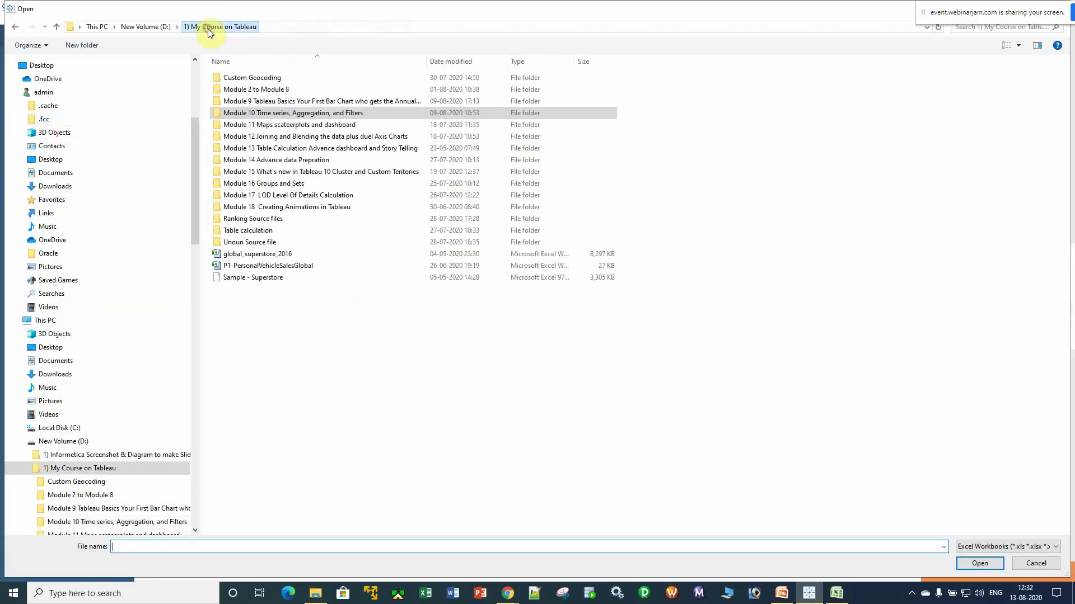
pyautogui.click(146, 27)
pyautogui.doubleClick(307, 100)
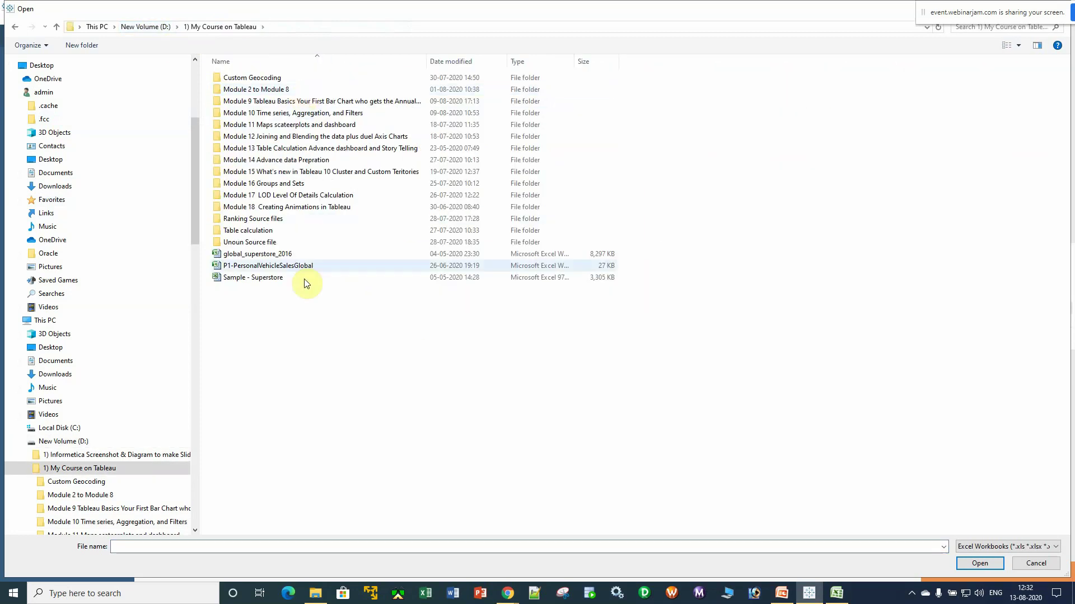
pyautogui.click(244, 255)
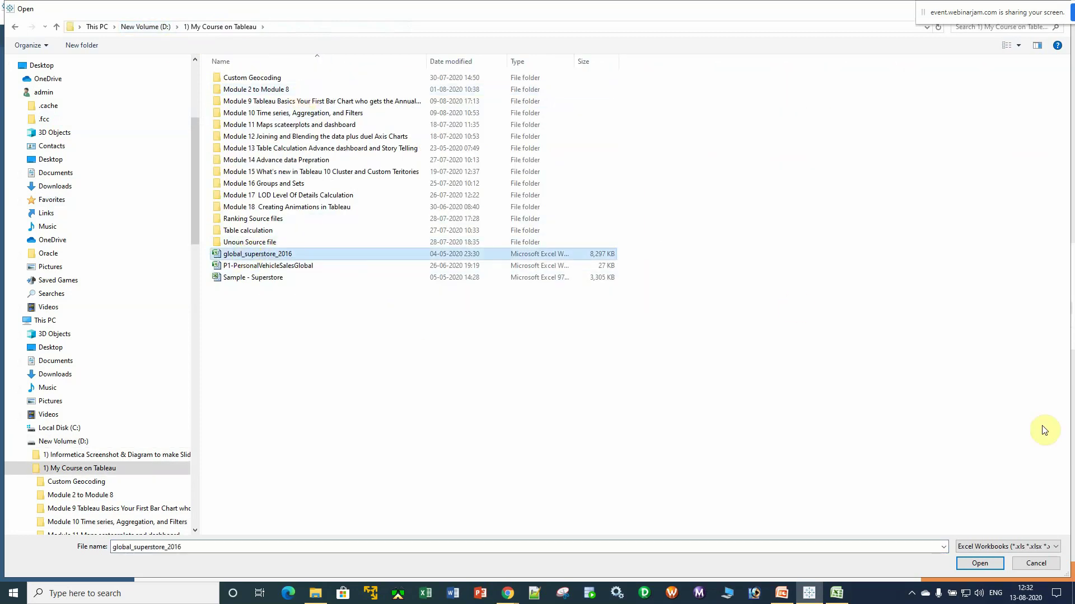
pyautogui.click(991, 564)
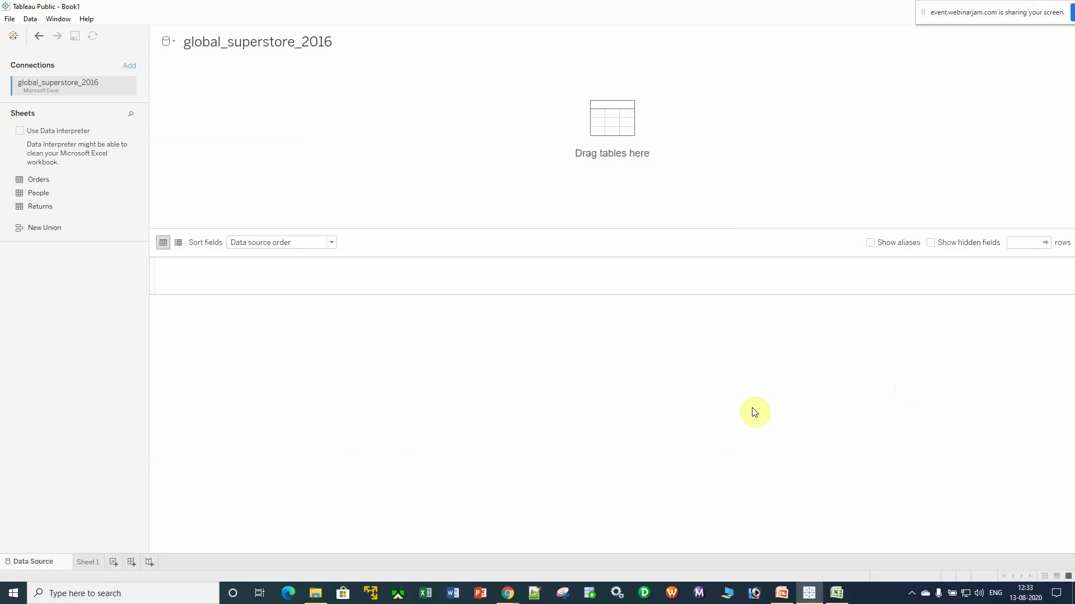
# Switch to Excel, look through the workbook's Orders, Returns and People sheets, and return to Tableau Public
pyautogui.click(837, 593)
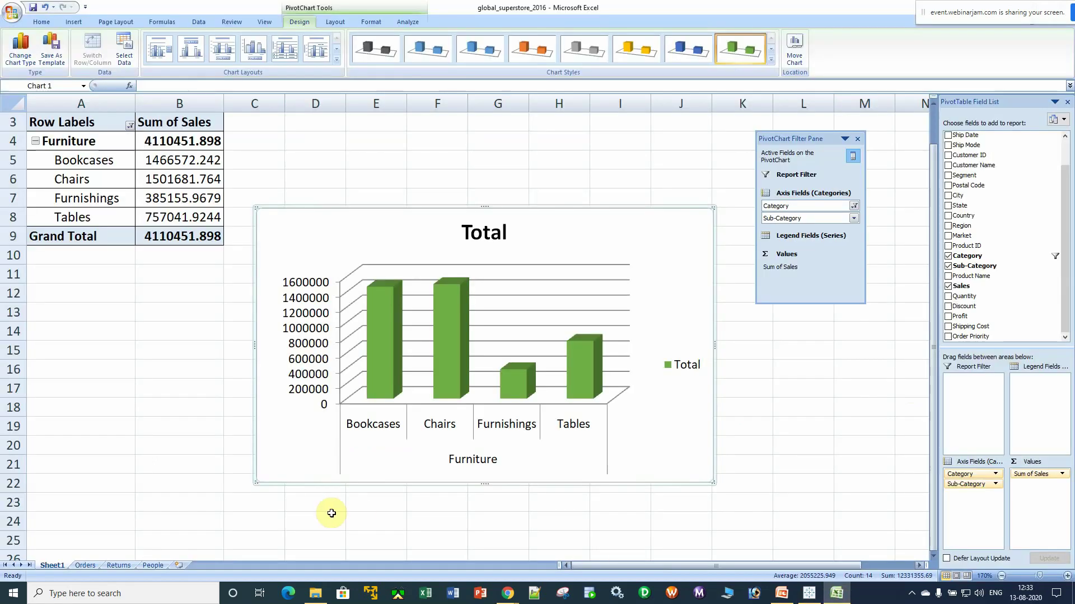
pyautogui.click(80, 566)
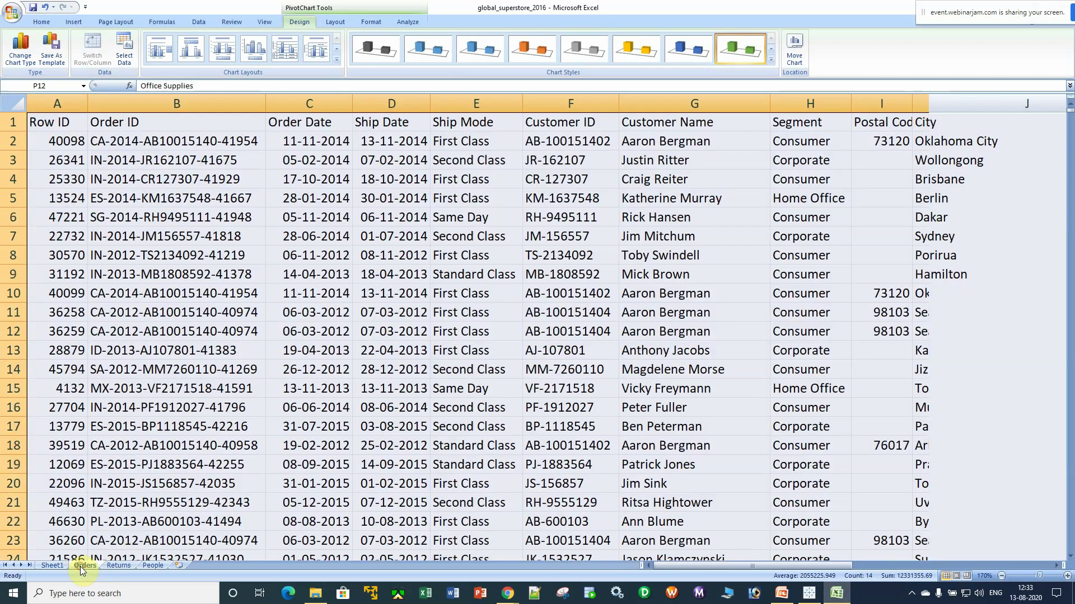
pyautogui.click(119, 566)
pyautogui.click(150, 567)
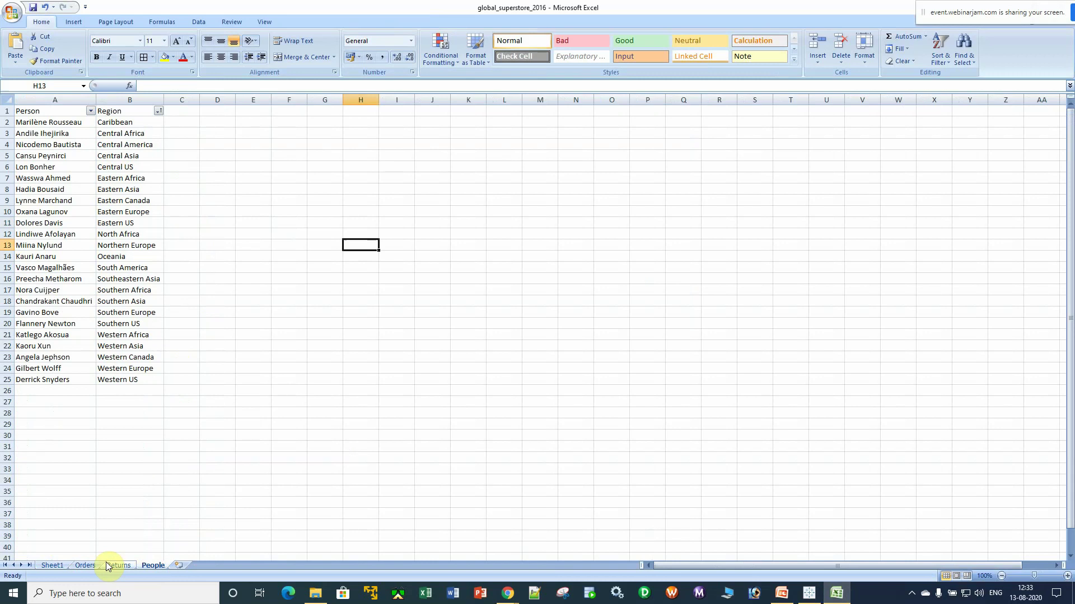
pyautogui.moveTo(923, 21)
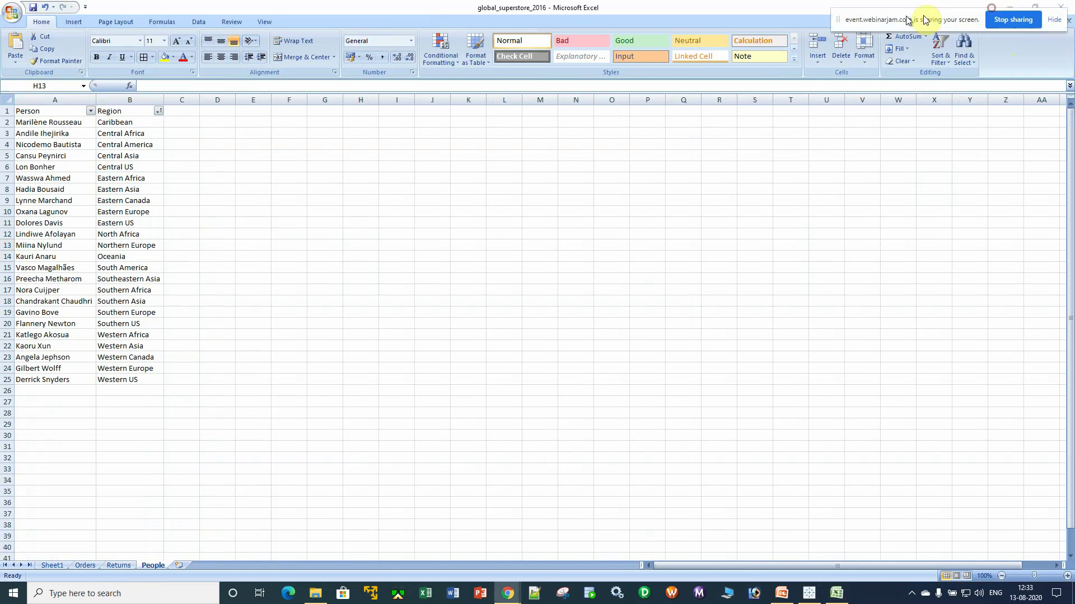
pyautogui.click(1008, 7)
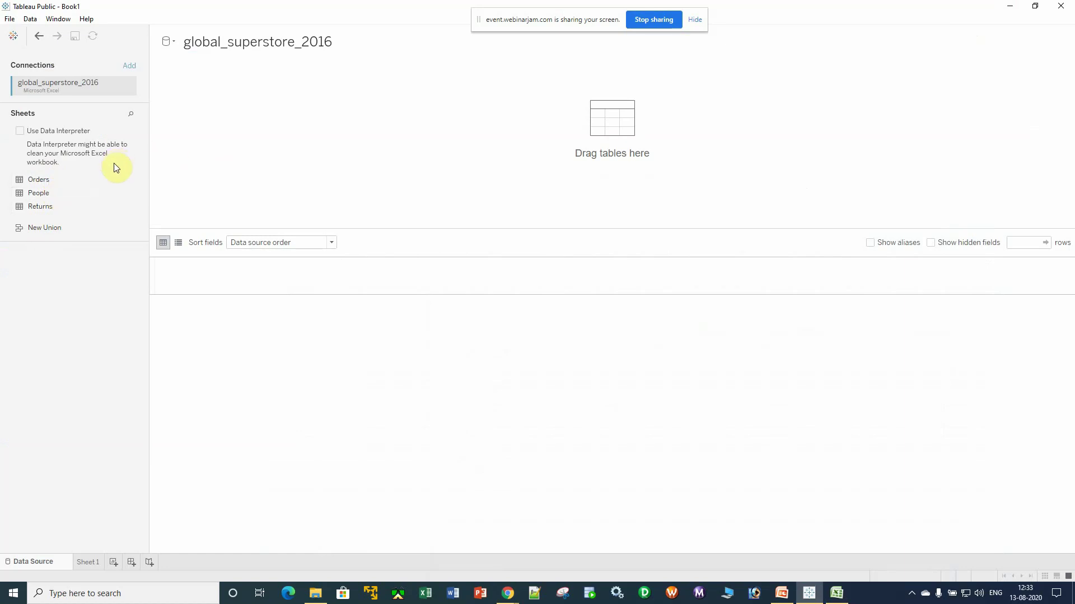
# Add the Orders table to the data source, preview its rows and open Sheet 1
pyautogui.moveTo(36, 177); pyautogui.dragTo(456, 148)
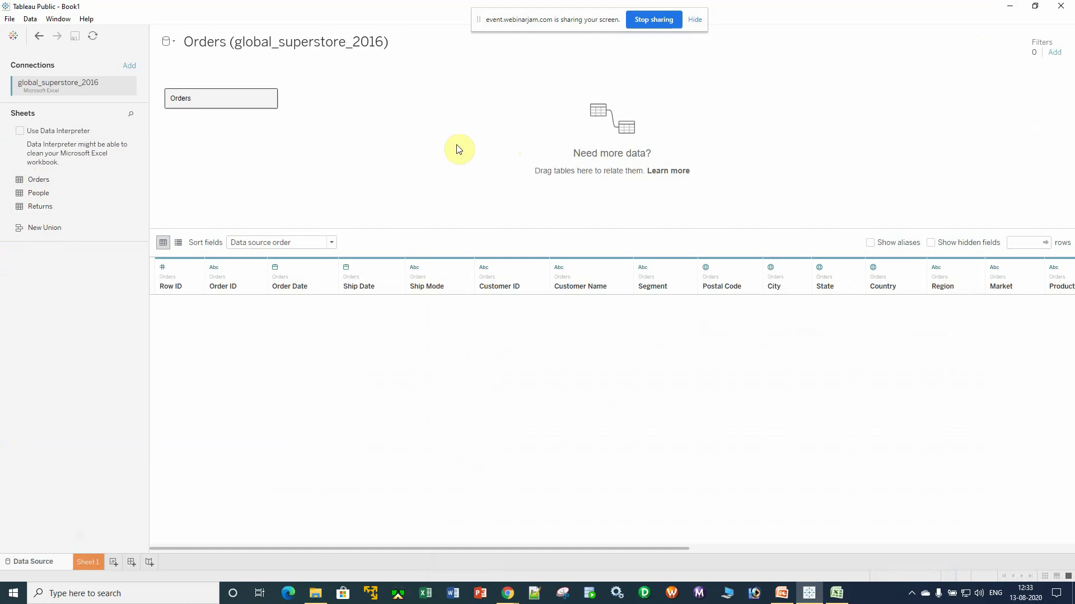
pyautogui.scroll(-15, 588, 430)
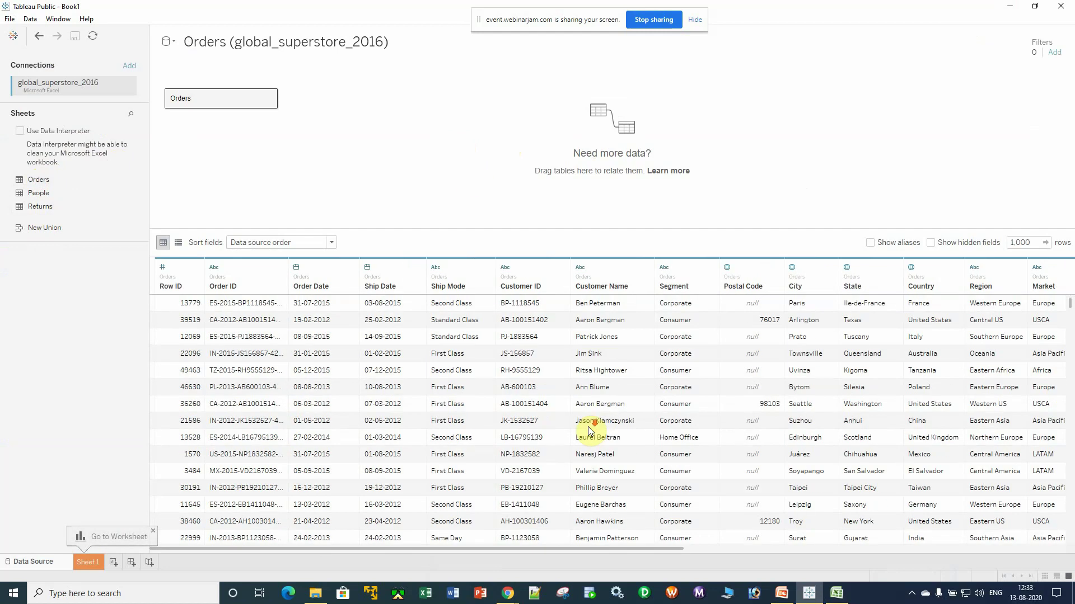
pyautogui.scroll(-10, 591, 430)
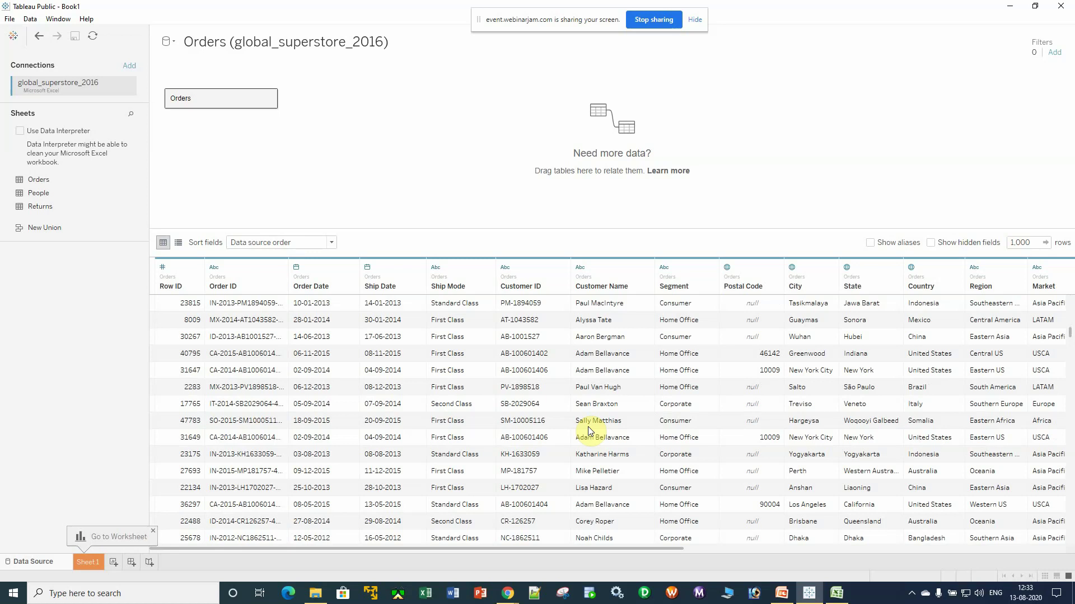
pyautogui.click(86, 562)
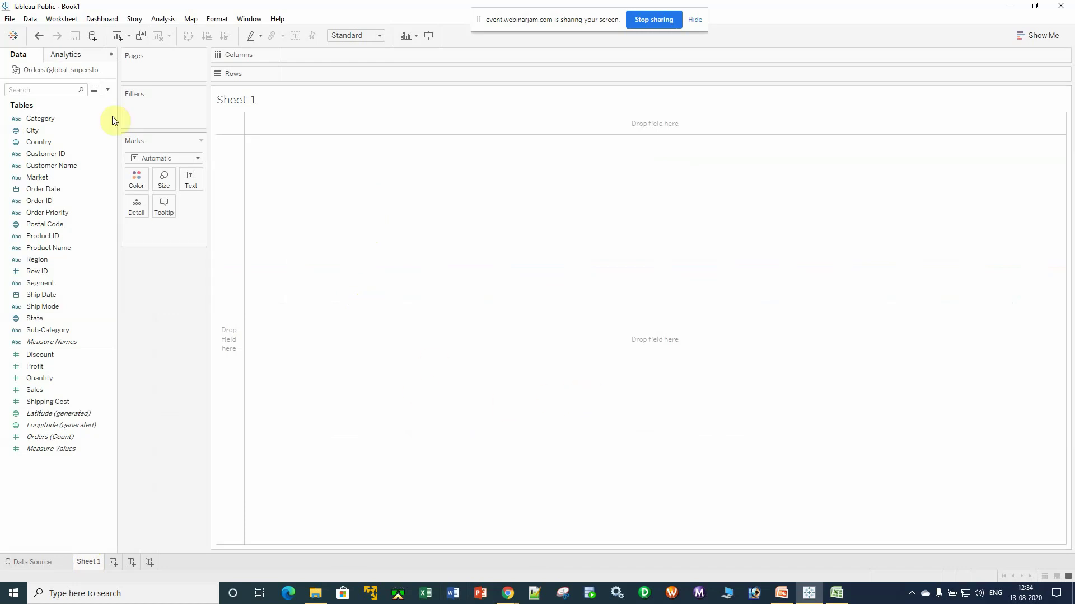
# Remove the Orders table from the data source and add it back, returning to Sheet 1
pyautogui.click(52, 564)
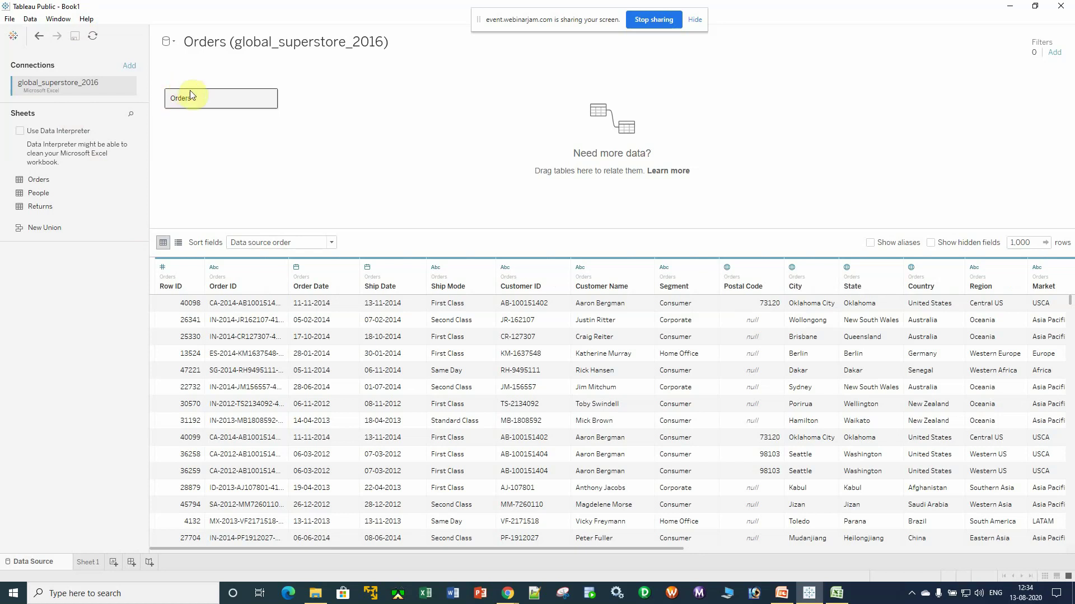
pyautogui.moveTo(192, 96); pyautogui.dragTo(47, 324)
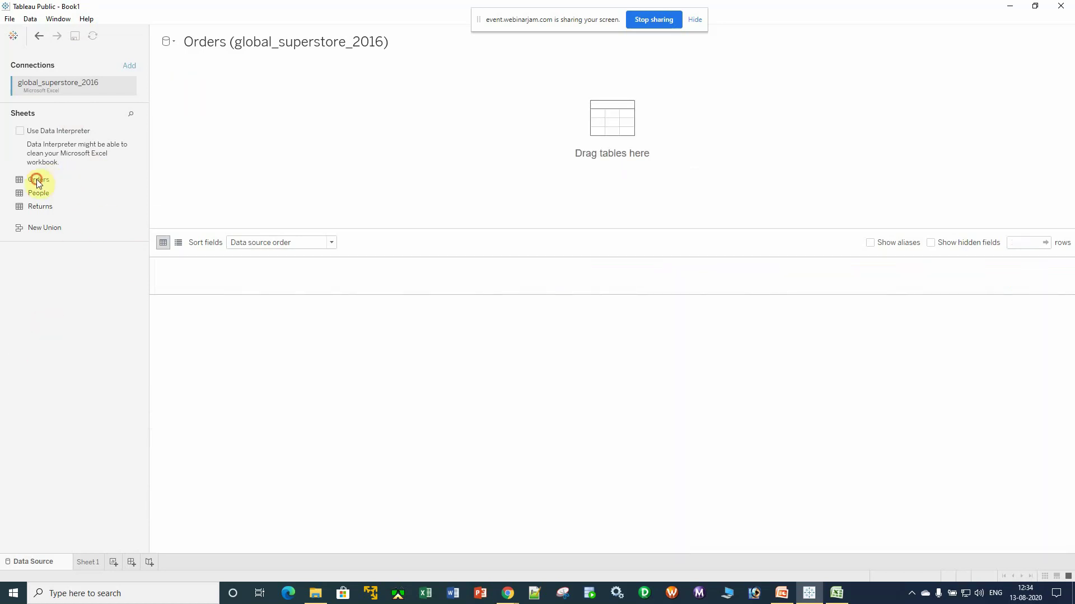
pyautogui.moveTo(39, 180); pyautogui.dragTo(408, 144)
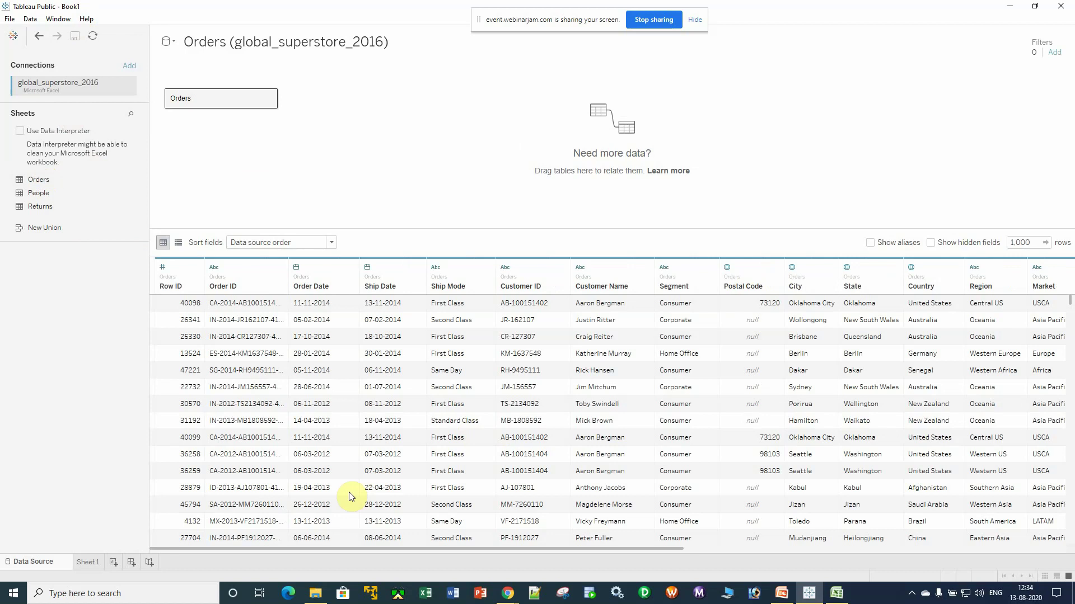
pyautogui.click(91, 563)
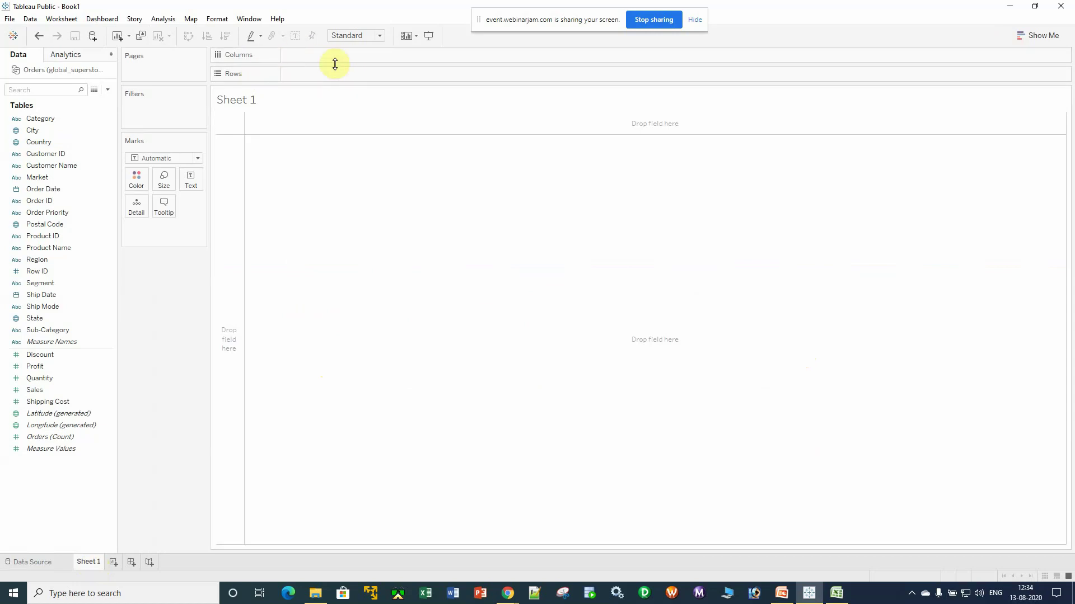
pyautogui.press('super+plus')
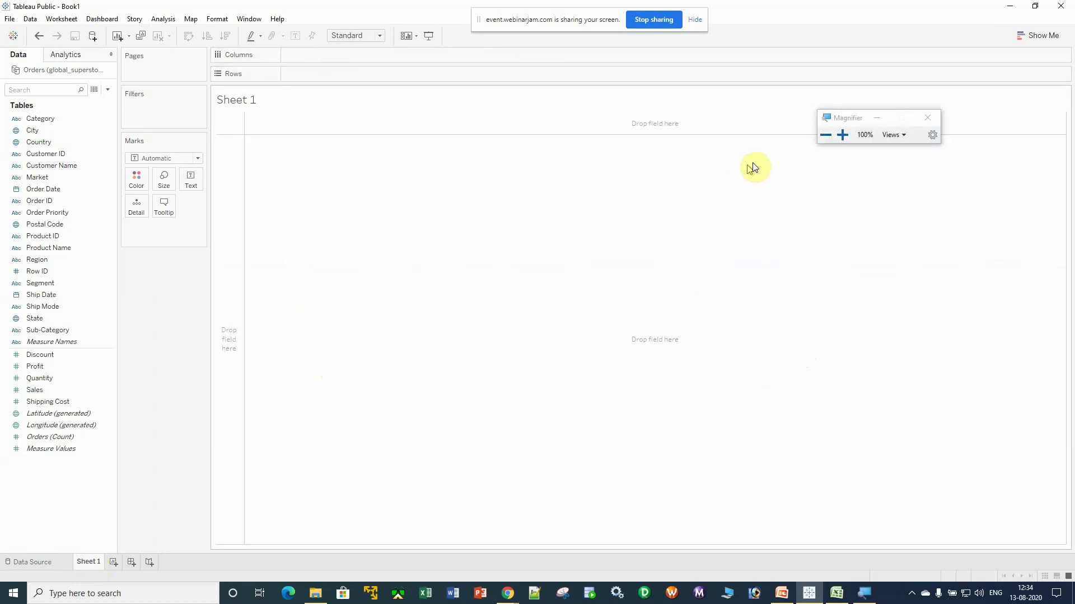
pyautogui.click(878, 118)
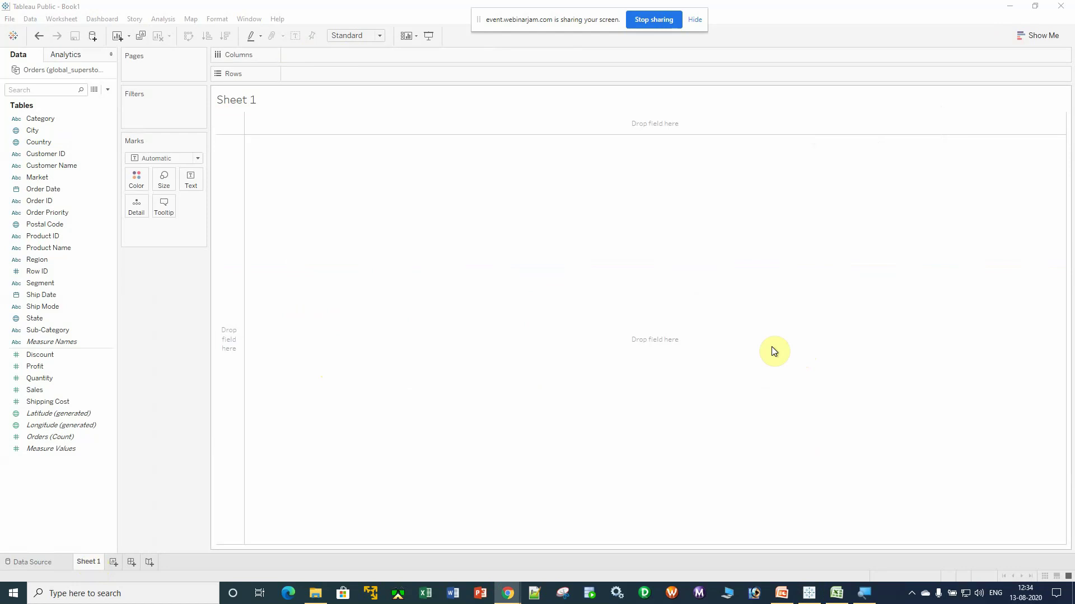
pyautogui.press('super+plus')
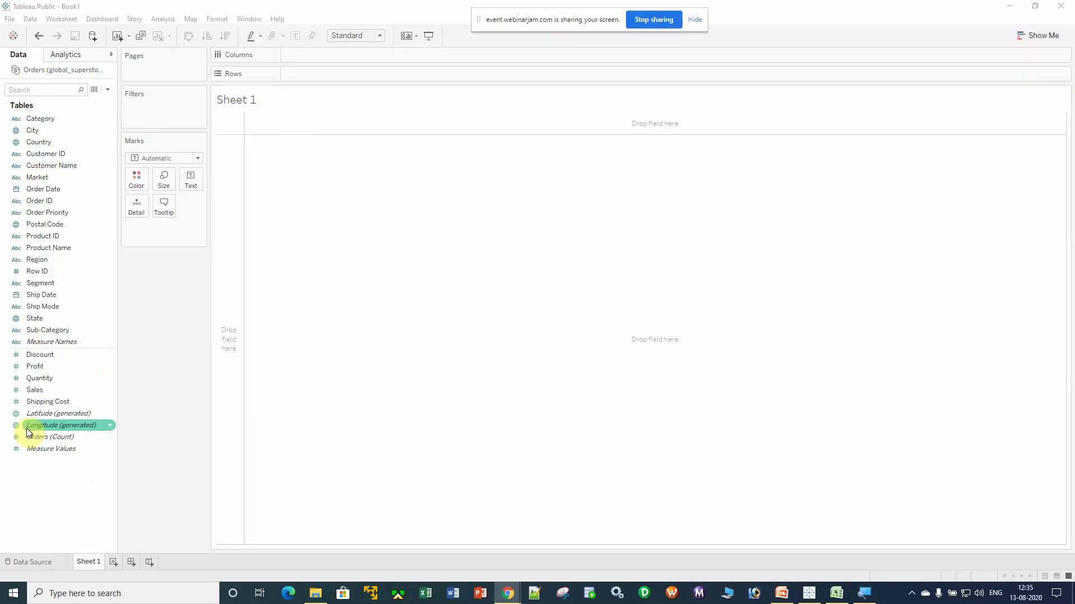
pyautogui.click(12, 426)
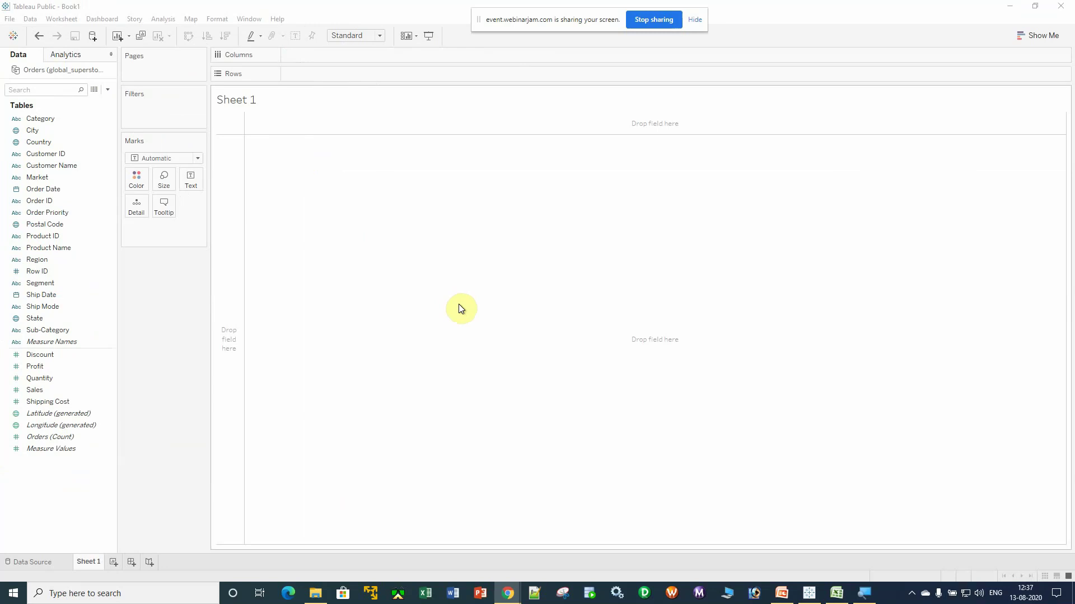
pyautogui.click(80, 131)
pyautogui.click(94, 163)
# Build a bar chart with Category and Sub-Category as columns and the sum of Sales as rows
pyautogui.click(45, 119)
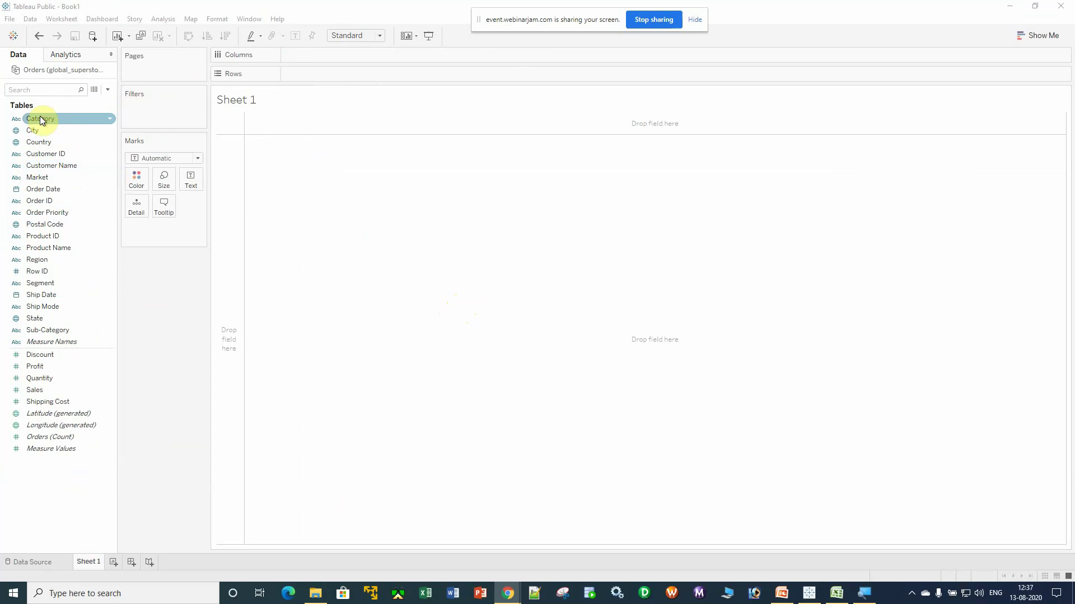
pyautogui.moveTo(45, 119); pyautogui.dragTo(183, 313)
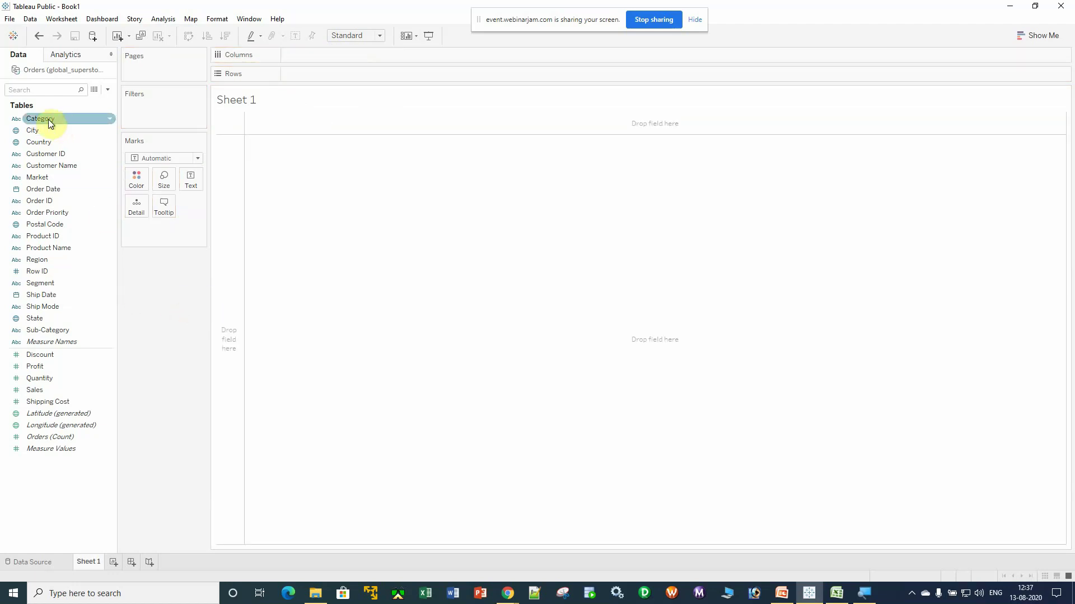
pyautogui.moveTo(36, 120); pyautogui.dragTo(300, 56)
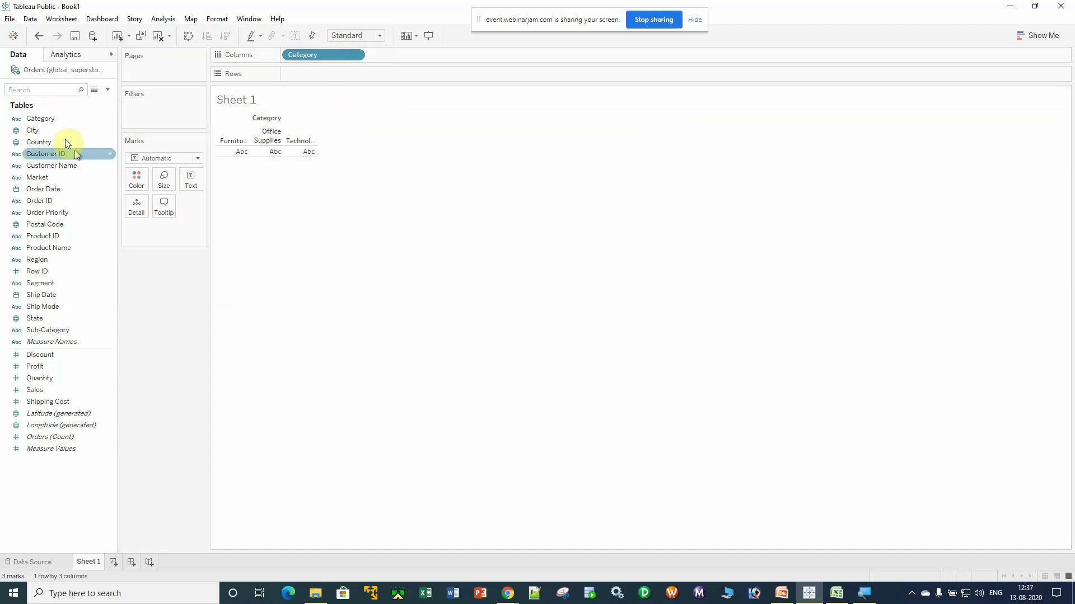
pyautogui.moveTo(61, 330); pyautogui.dragTo(384, 54)
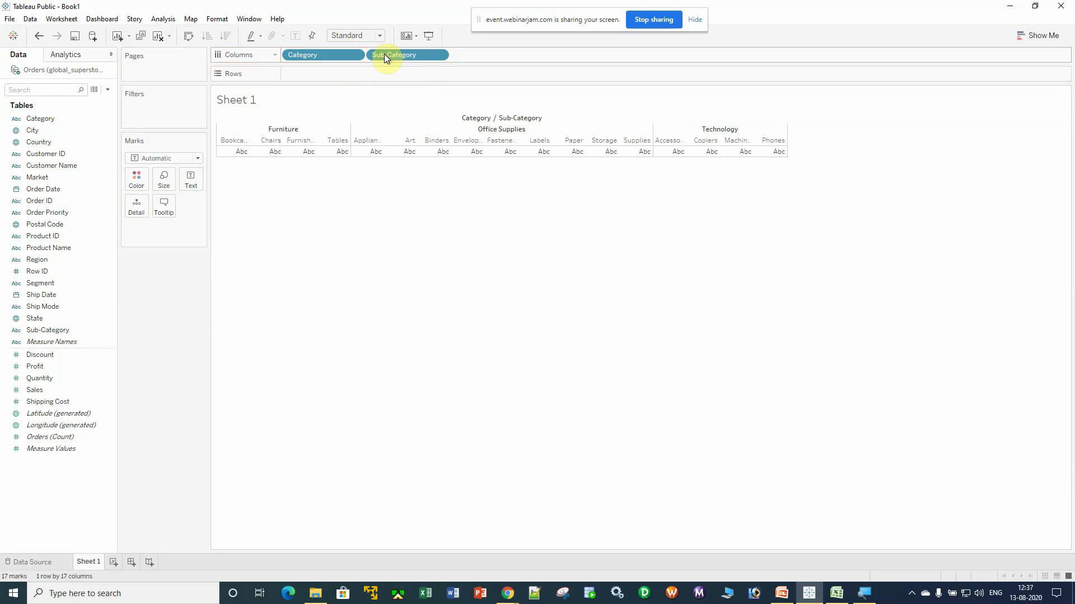
pyautogui.moveTo(32, 395); pyautogui.dragTo(301, 72)
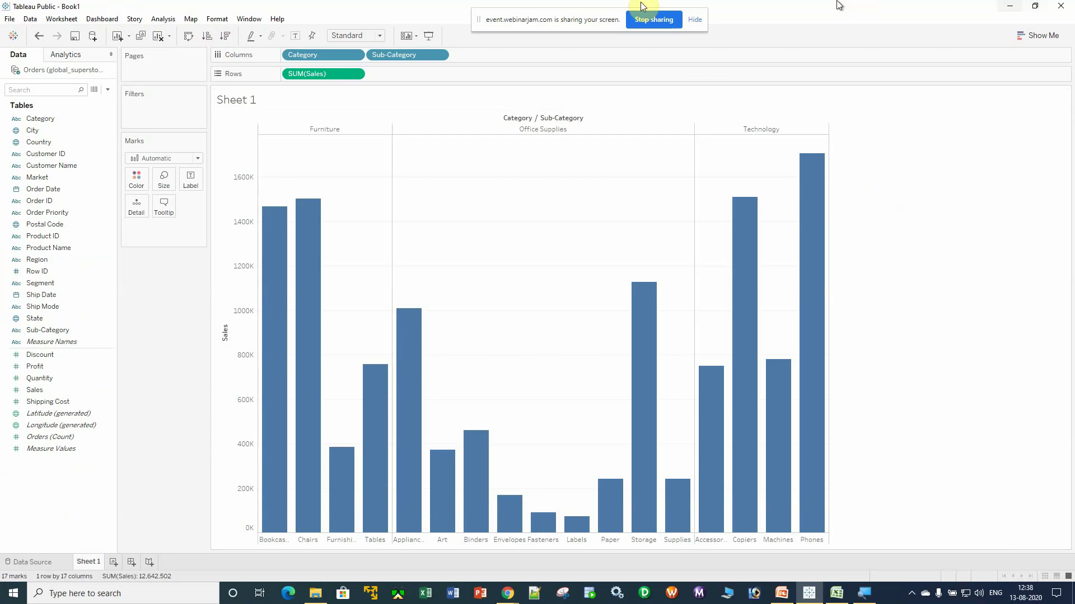
# Try ascending order for the sub-categories within each category, and sort them by Sales in descending order
pyautogui.click(229, 37)
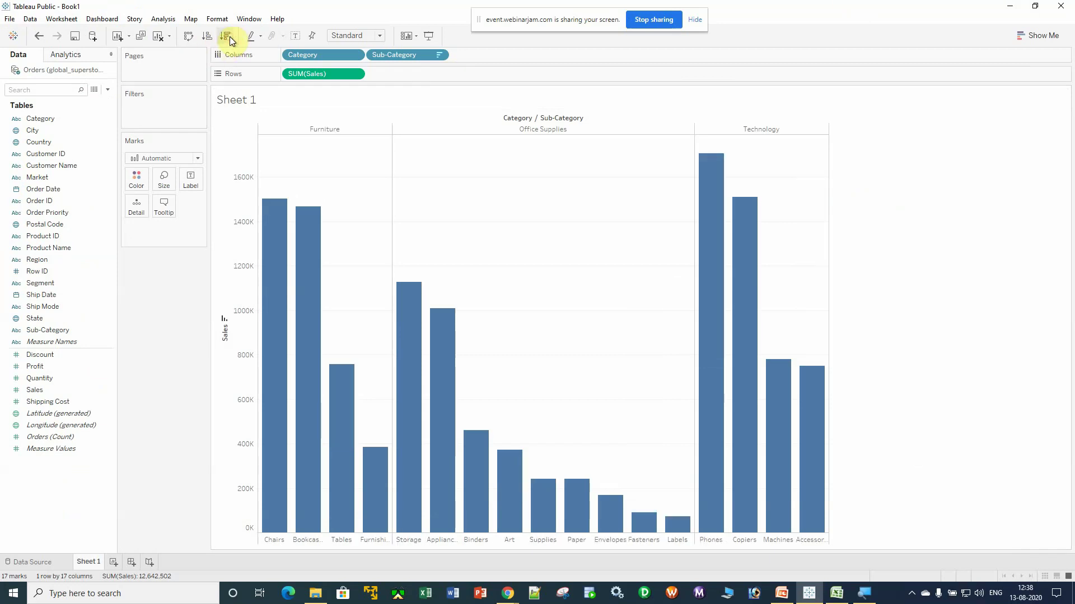
pyautogui.click(208, 37)
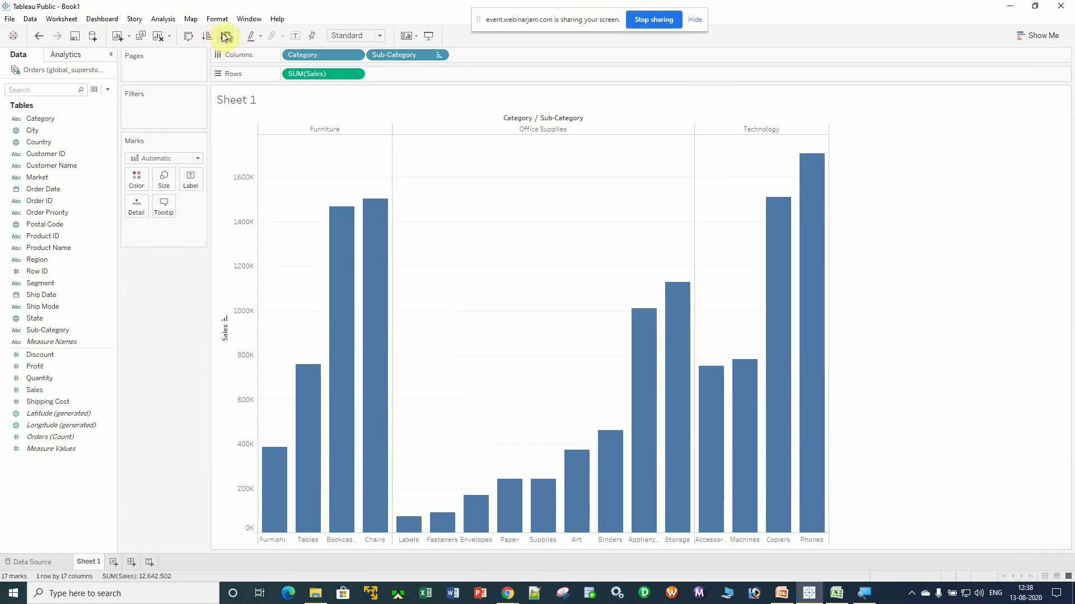
pyautogui.click(227, 36)
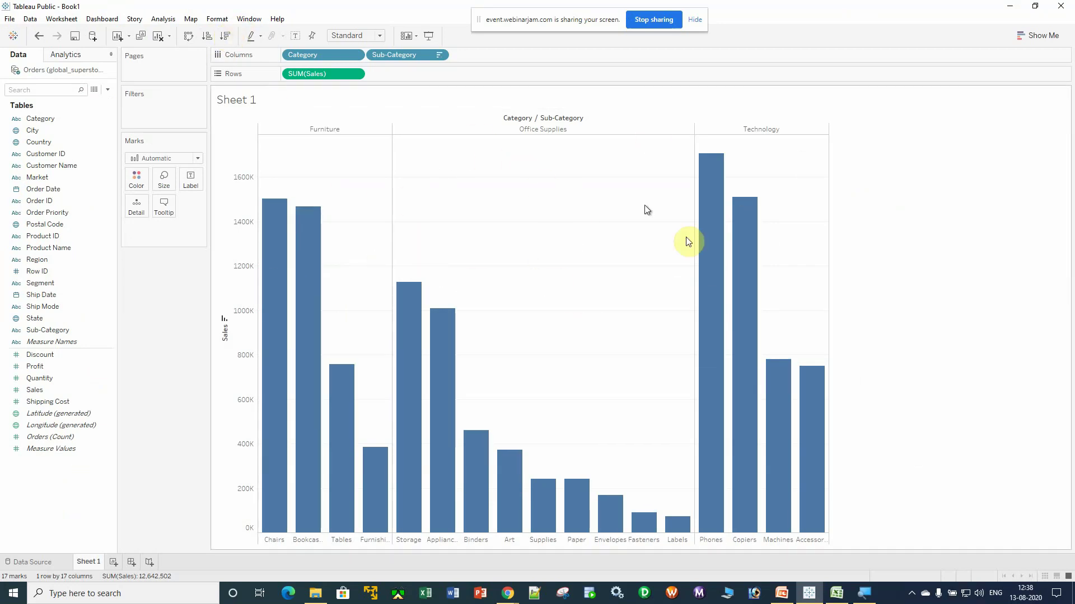
# Label the bars with the sum of Sales, removing the label from the marks once and applying it again
pyautogui.moveTo(35, 390); pyautogui.dragTo(153, 301)
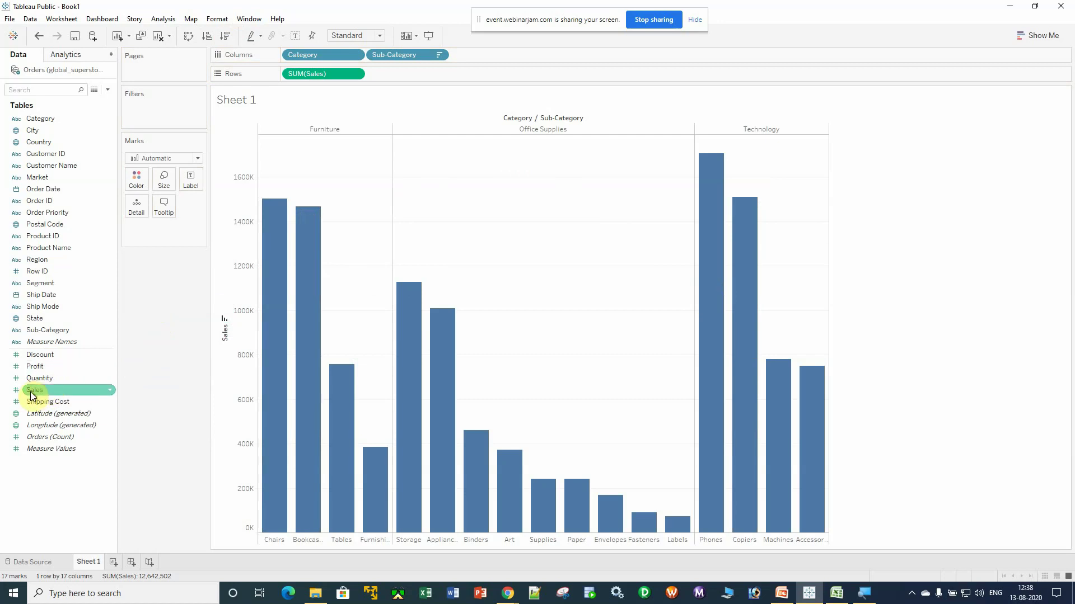
pyautogui.moveTo(35, 390); pyautogui.dragTo(191, 179)
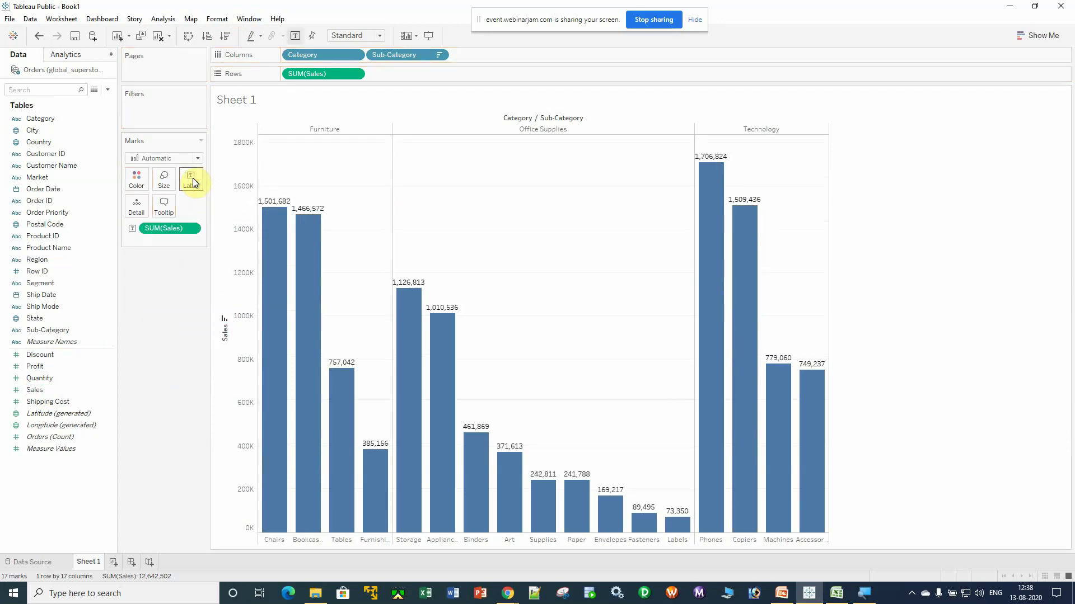
pyautogui.moveTo(164, 230); pyautogui.dragTo(171, 346)
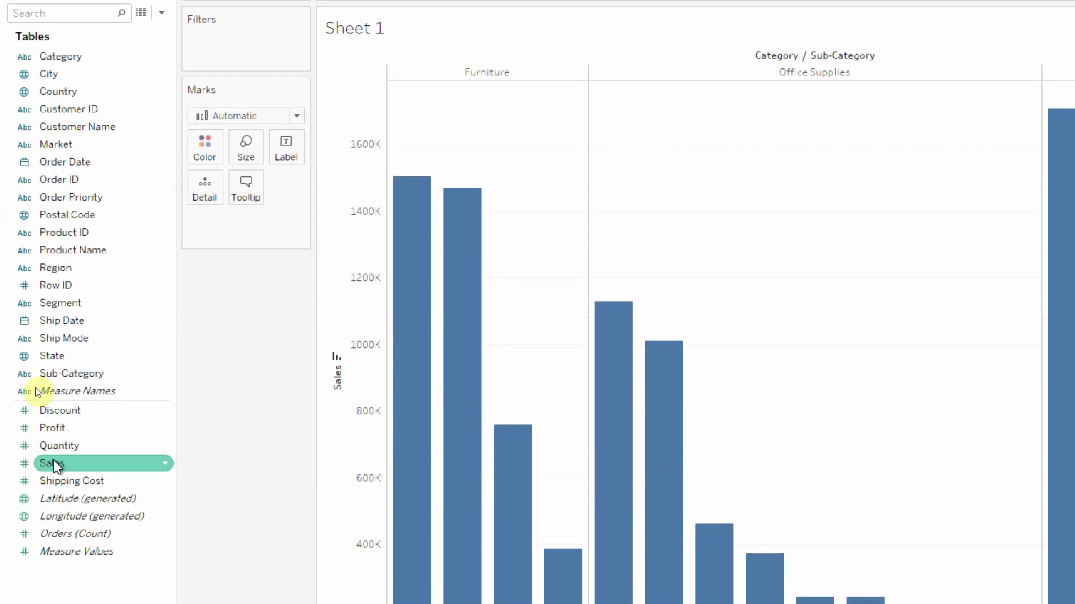
pyautogui.moveTo(54, 468); pyautogui.dragTo(293, 152)
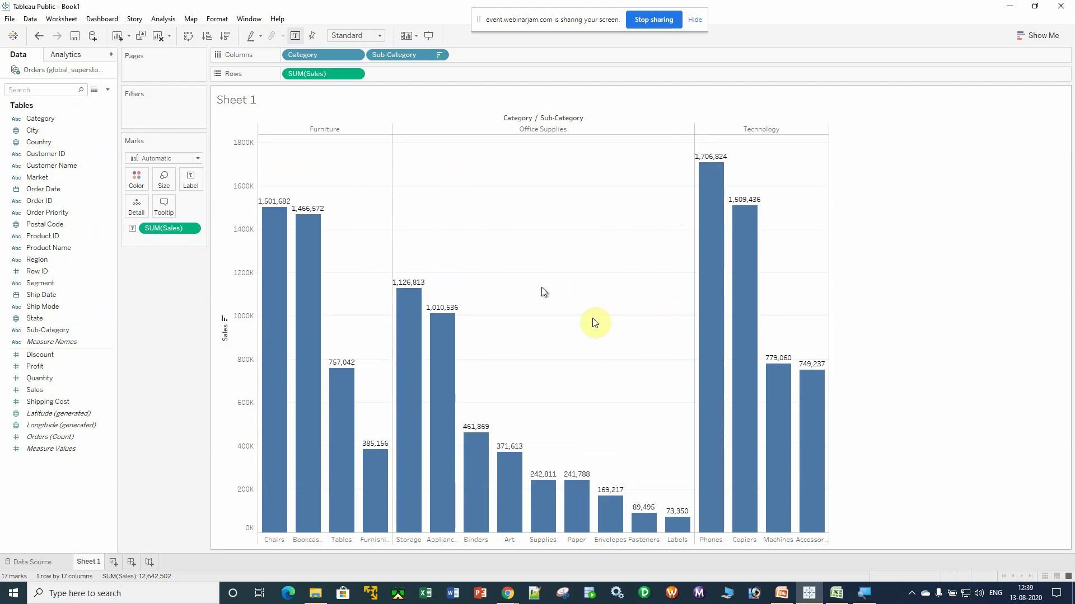
pyautogui.moveTo(292, 205)
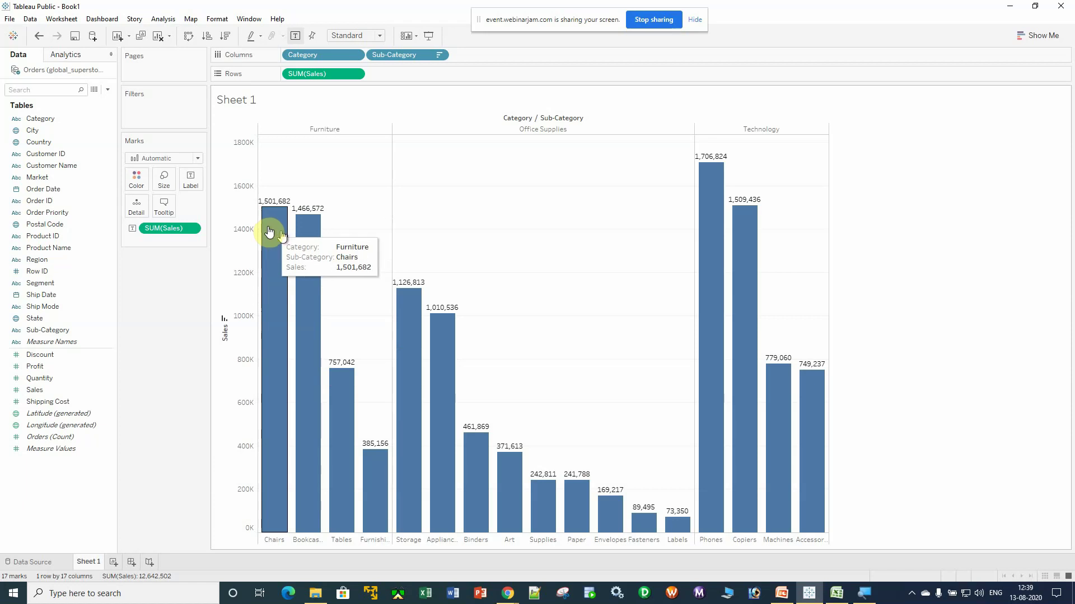
# Format the worksheet's default font as 12 pt, bold and black, and close the formatting settings
pyautogui.moveTo(675, 529)
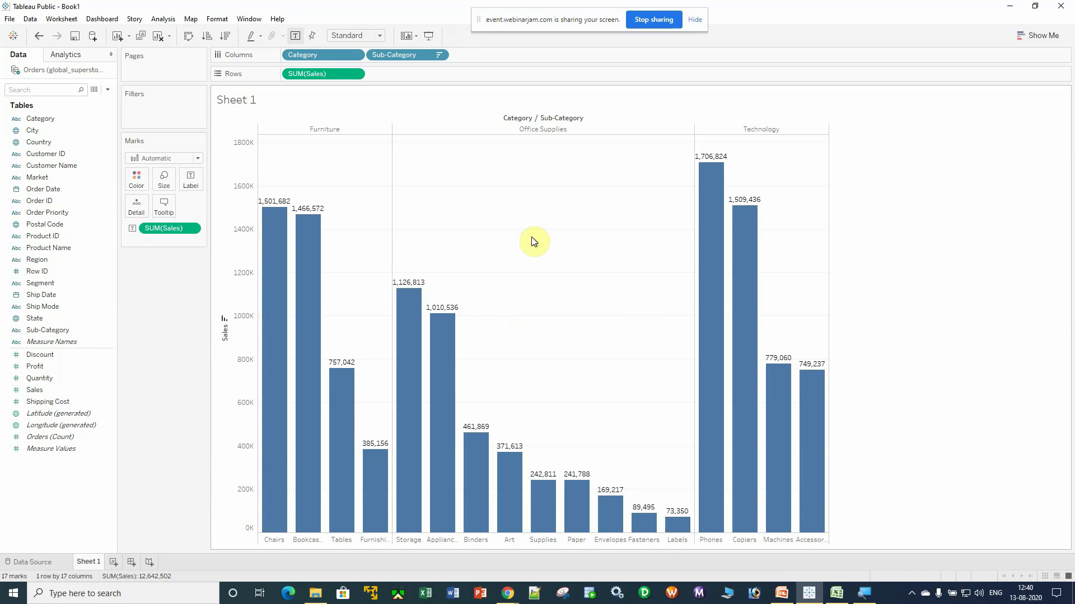
pyautogui.rightClick(544, 156)
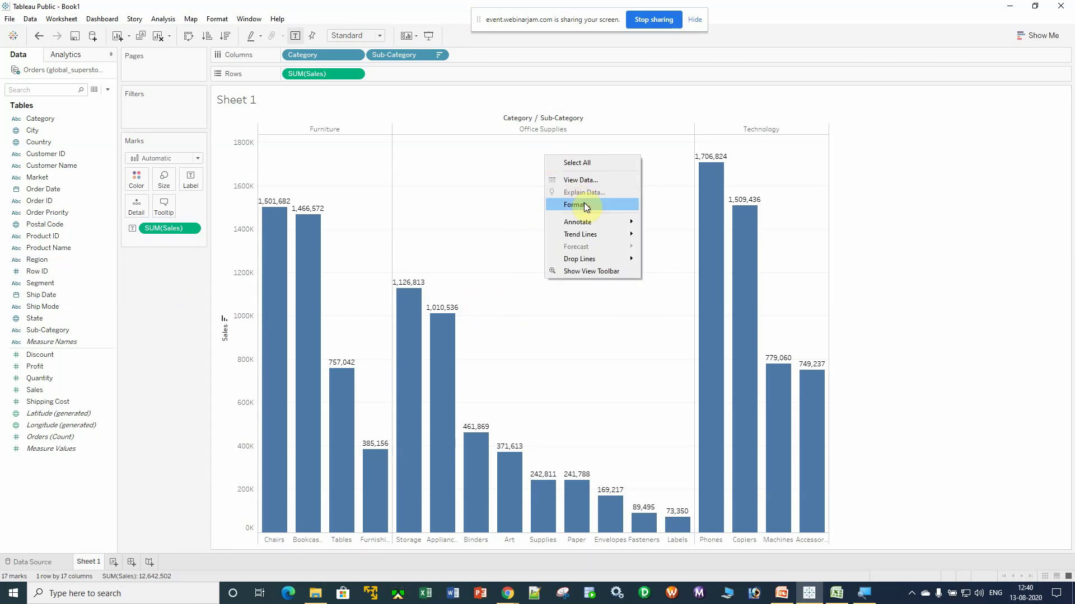
pyautogui.click(910, 148)
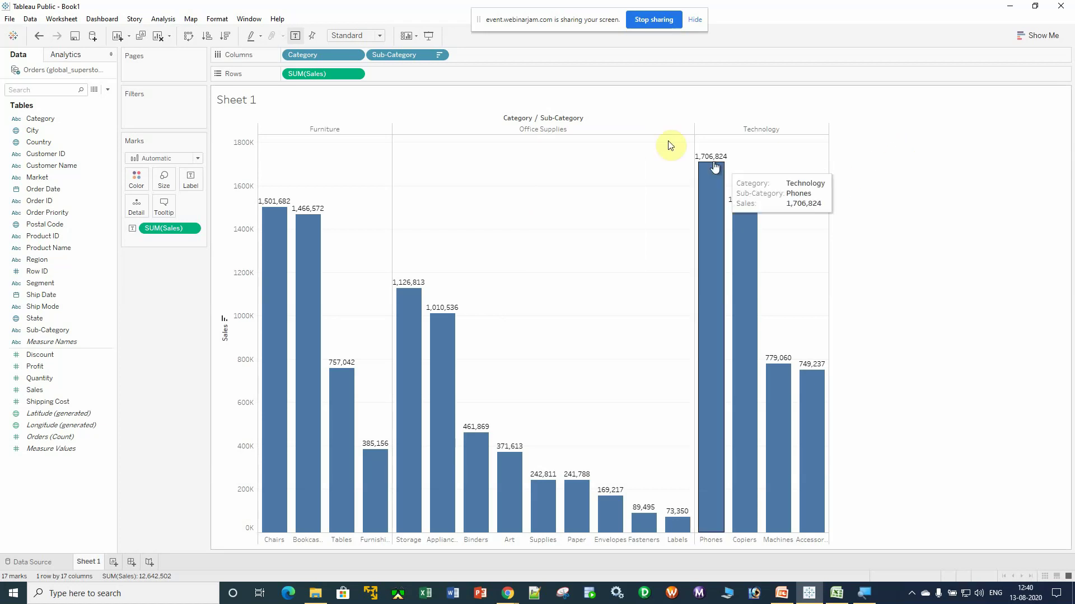
pyautogui.rightClick(529, 163)
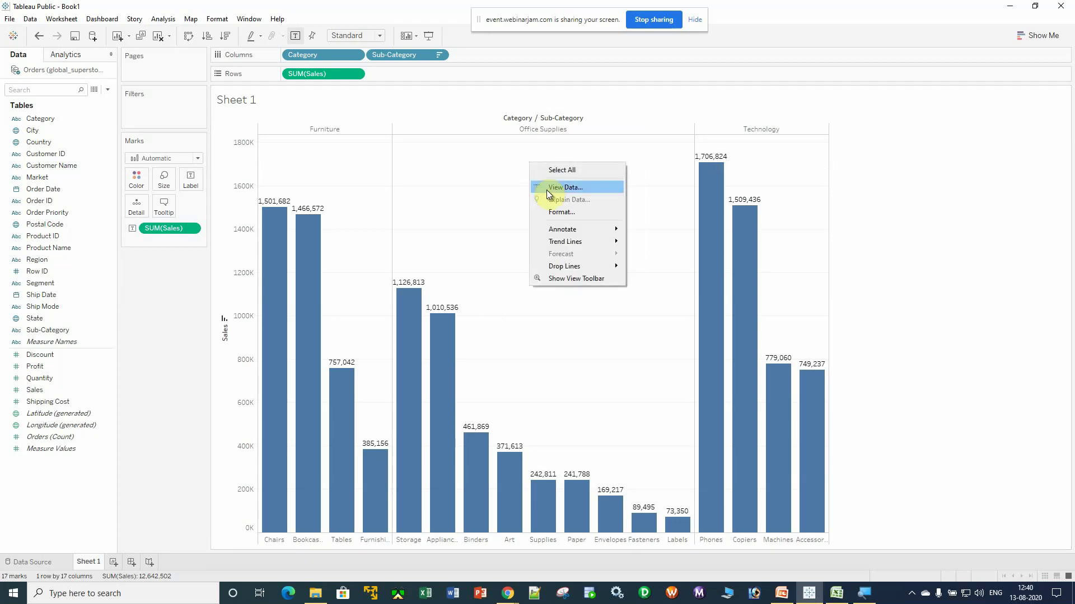
pyautogui.click(565, 212)
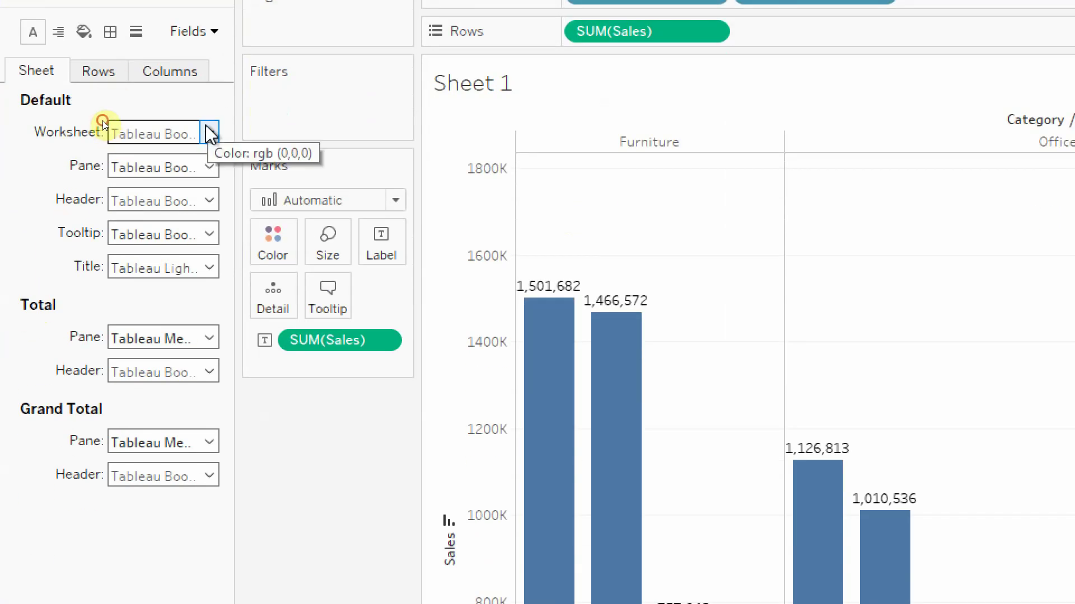
pyautogui.click(207, 129)
pyautogui.click(166, 197)
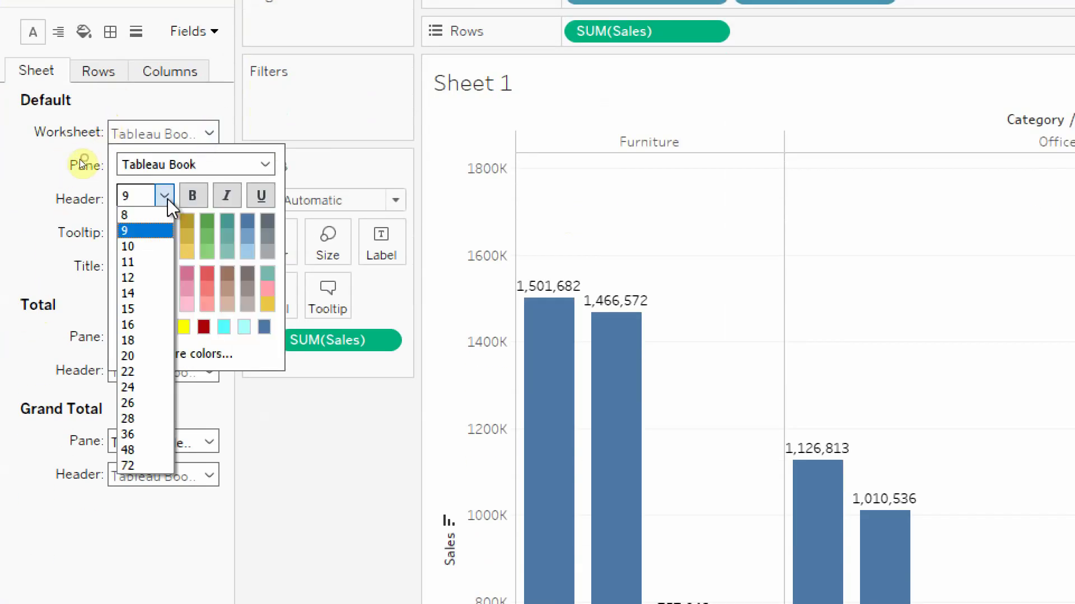
pyautogui.click(153, 276)
pyautogui.click(204, 202)
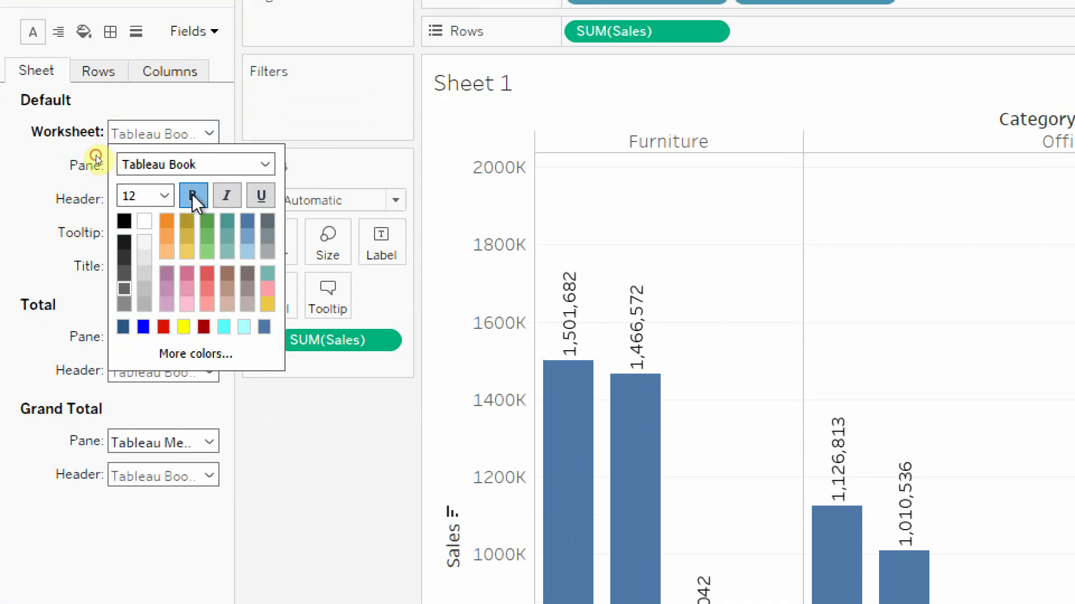
pyautogui.click(124, 221)
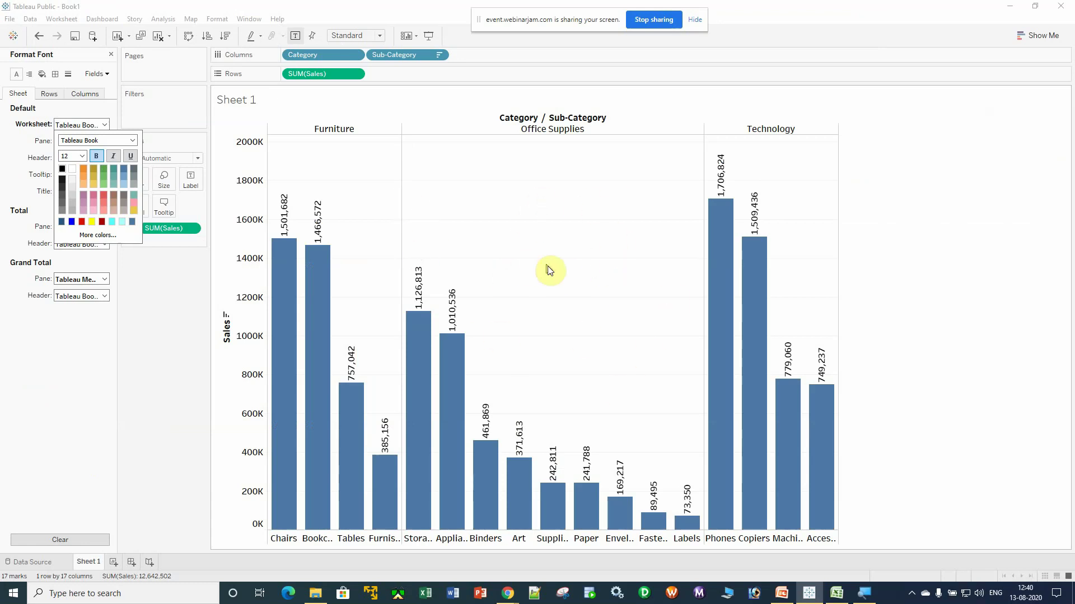
pyautogui.click(85, 374)
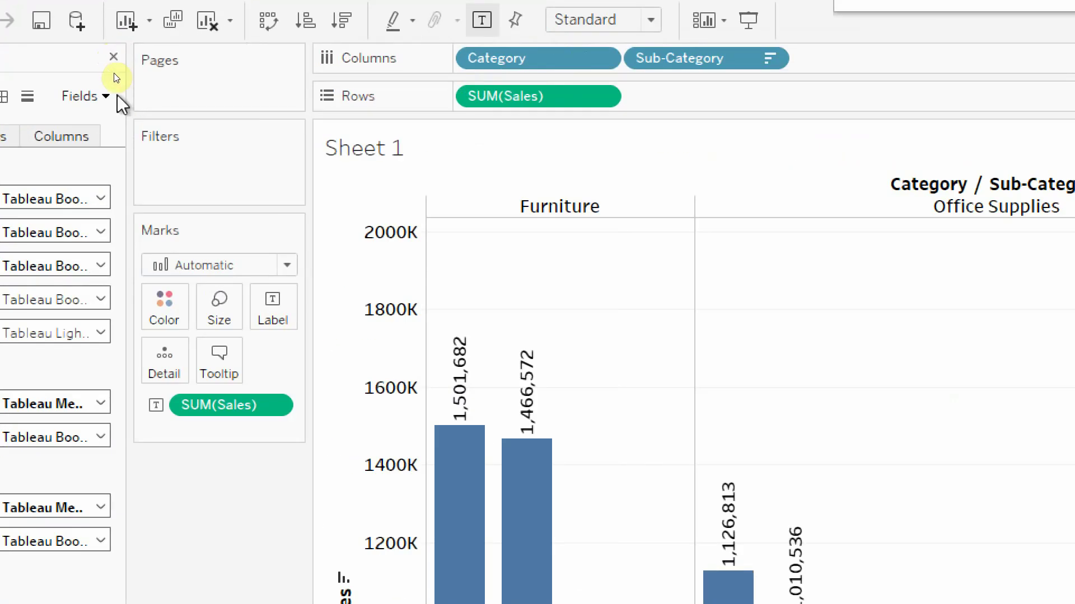
pyautogui.click(113, 55)
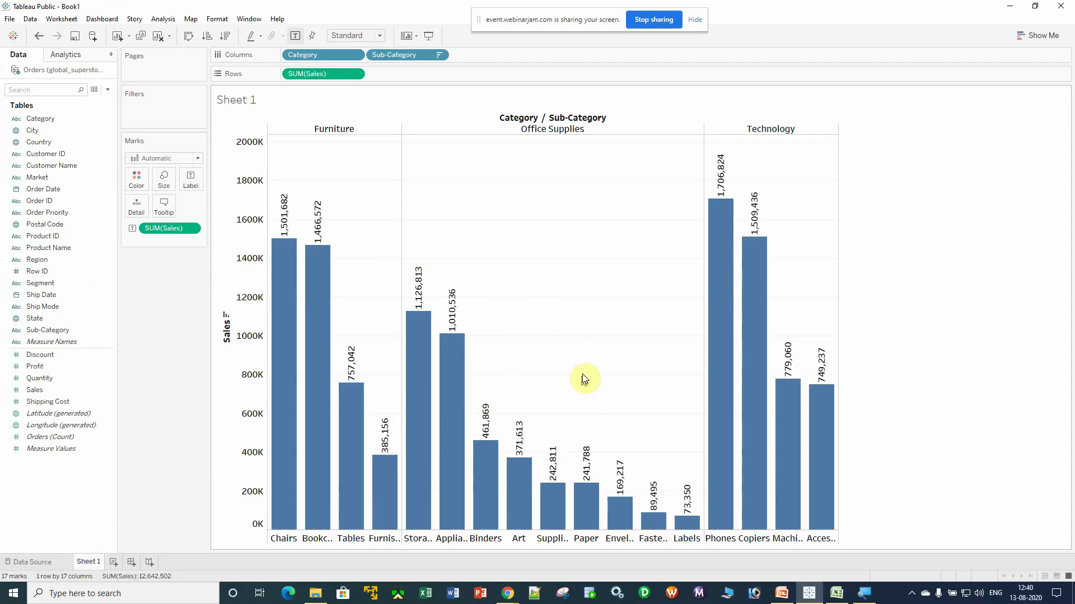
# Try both vertical text directions for the bar labels, and set their direction to horizontal
pyautogui.moveTo(319, 210)
pyautogui.click(193, 179)
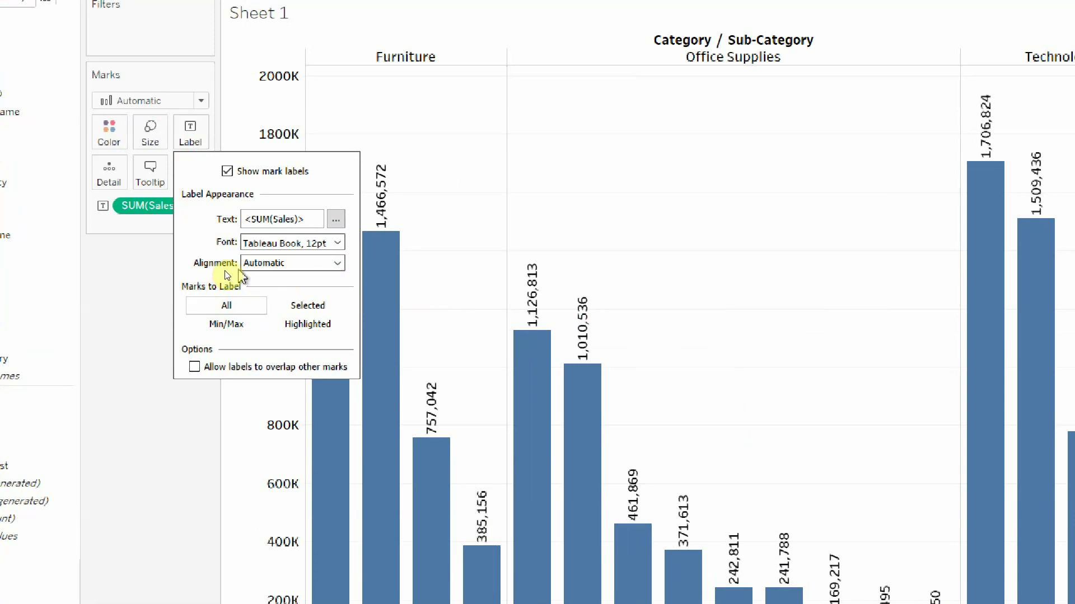
pyautogui.click(287, 267)
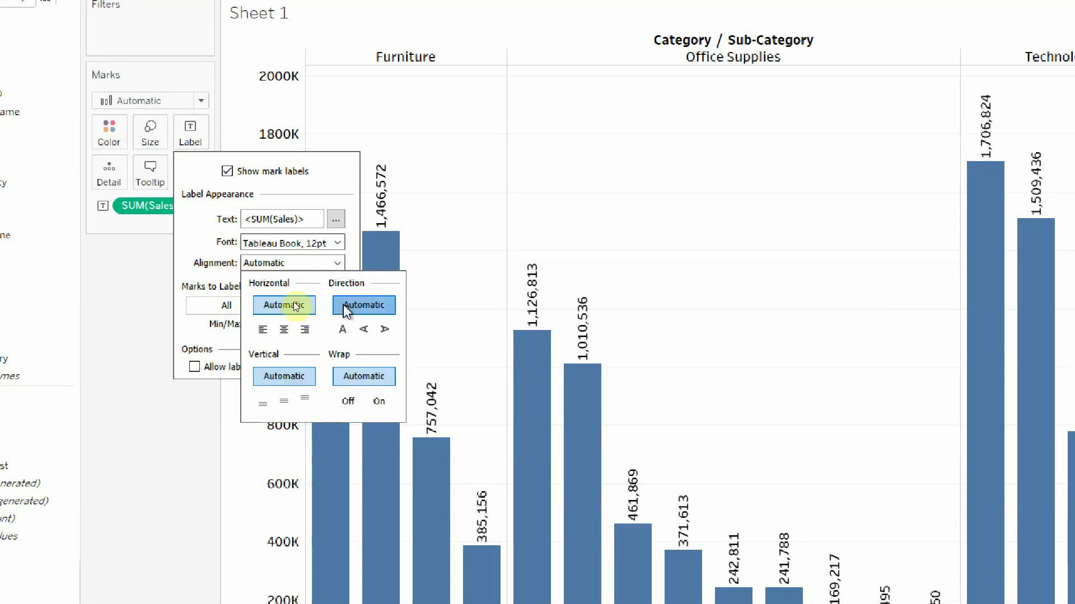
pyautogui.click(342, 330)
pyautogui.click(365, 329)
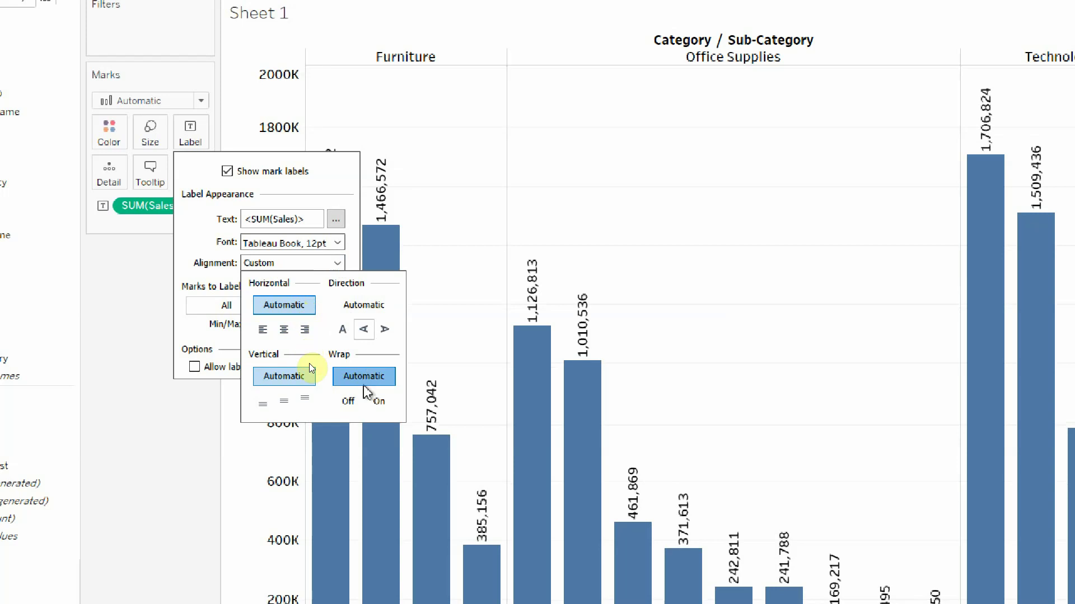
pyautogui.click(385, 329)
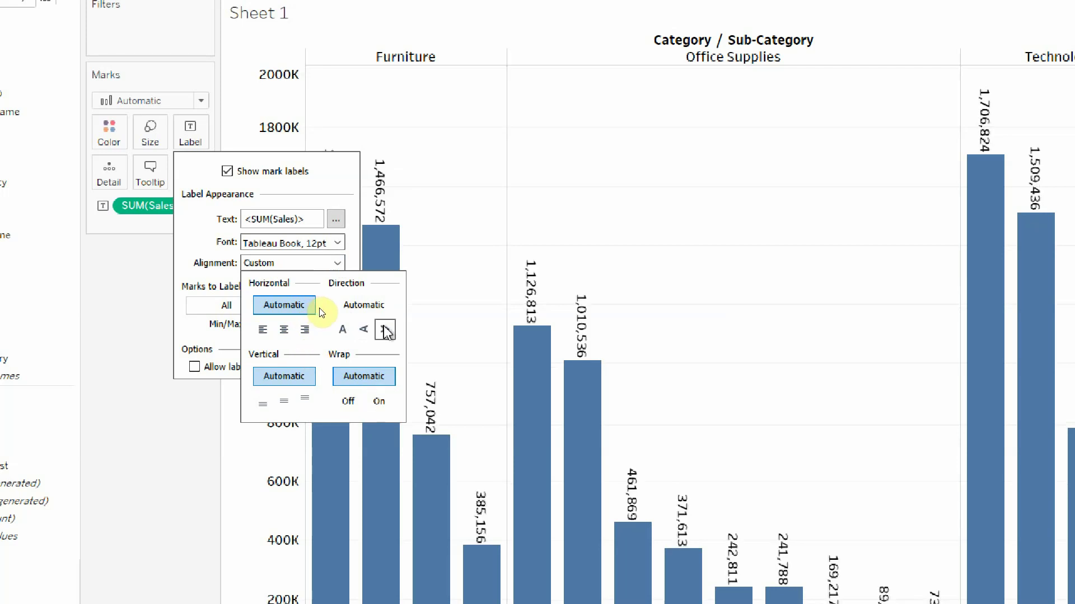
pyautogui.click(343, 329)
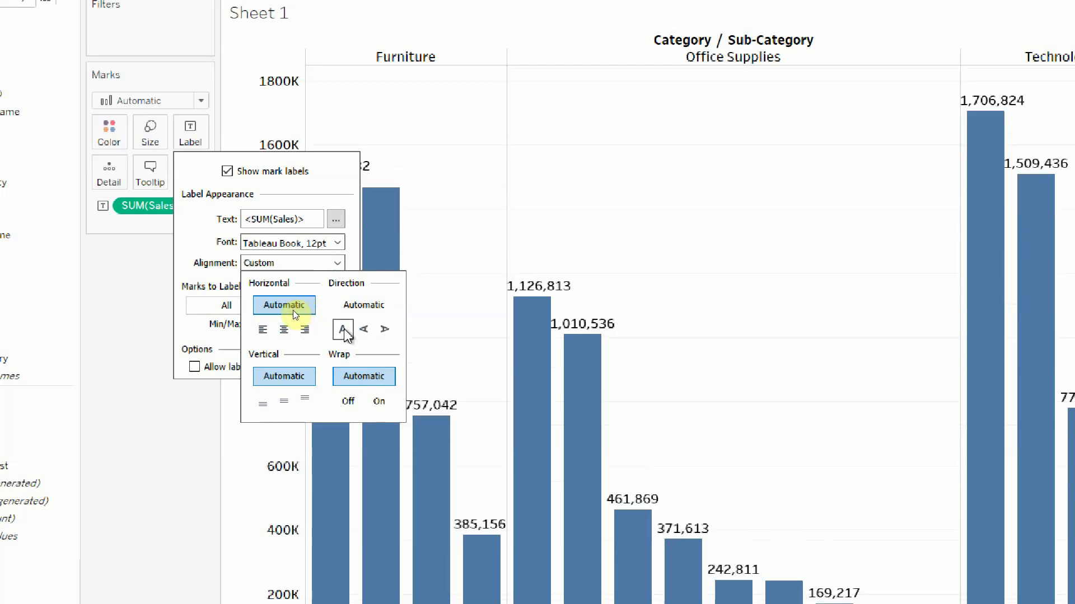
pyautogui.click(488, 236)
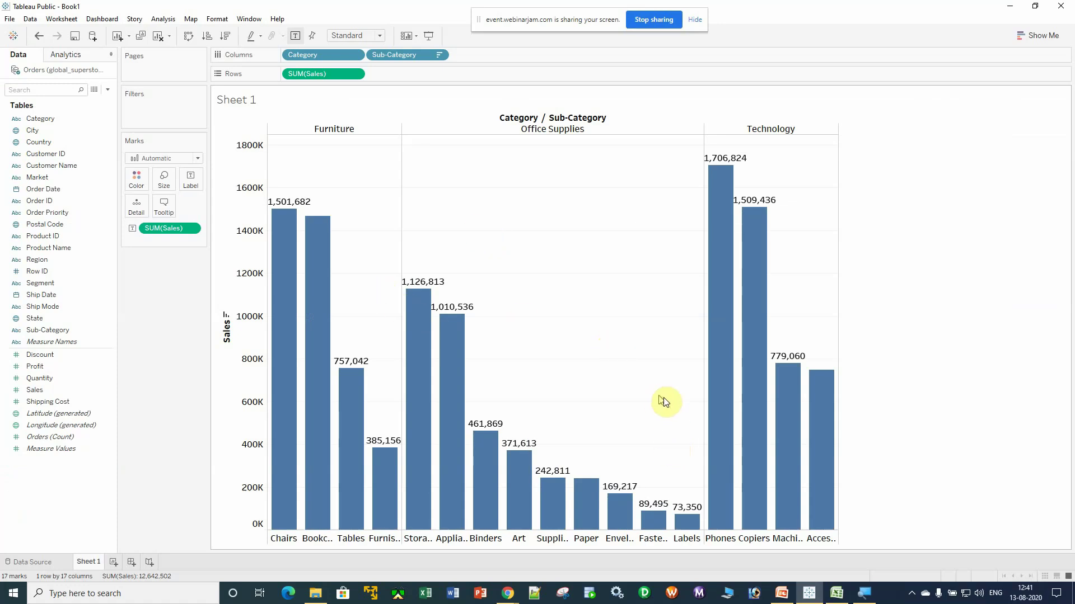
# Set the mark label of the Accessories bar in Technology to Always Show, and review its label options
pyautogui.moveTo(829, 405)
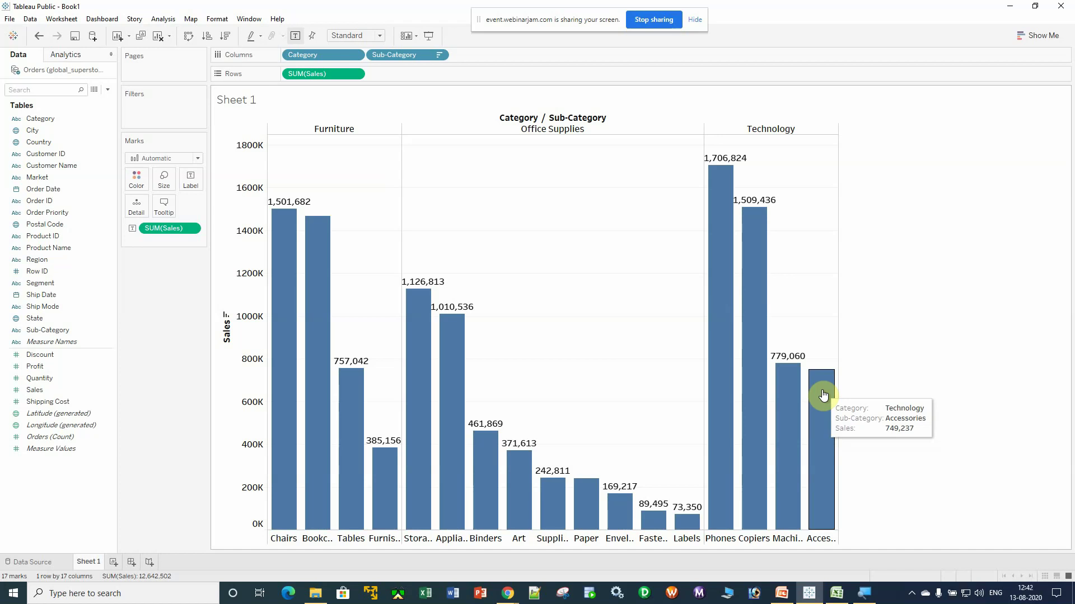
pyautogui.rightClick(823, 395)
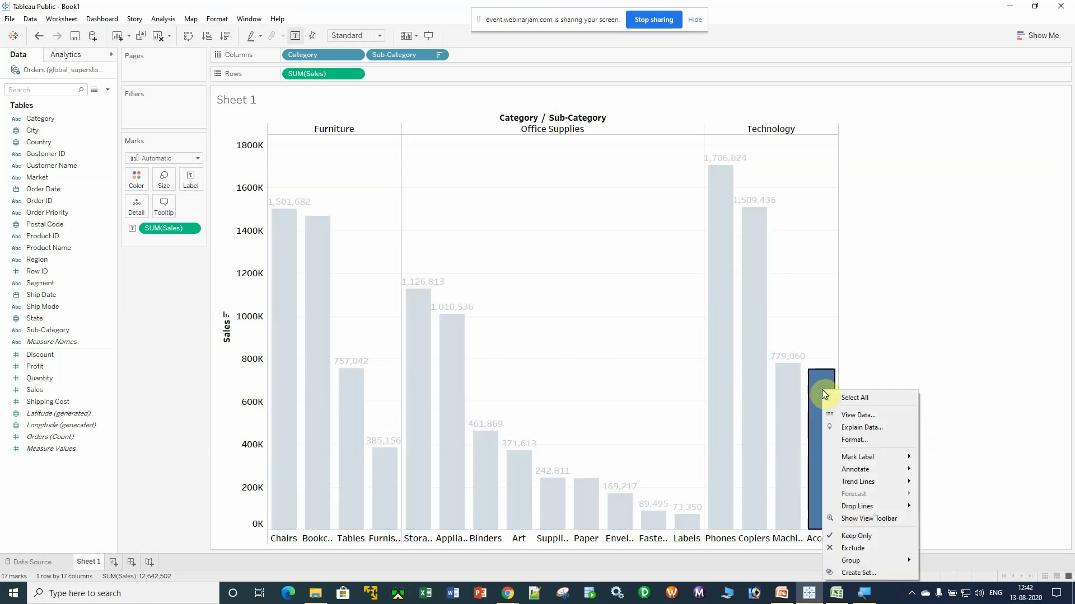
pyautogui.moveTo(864, 459)
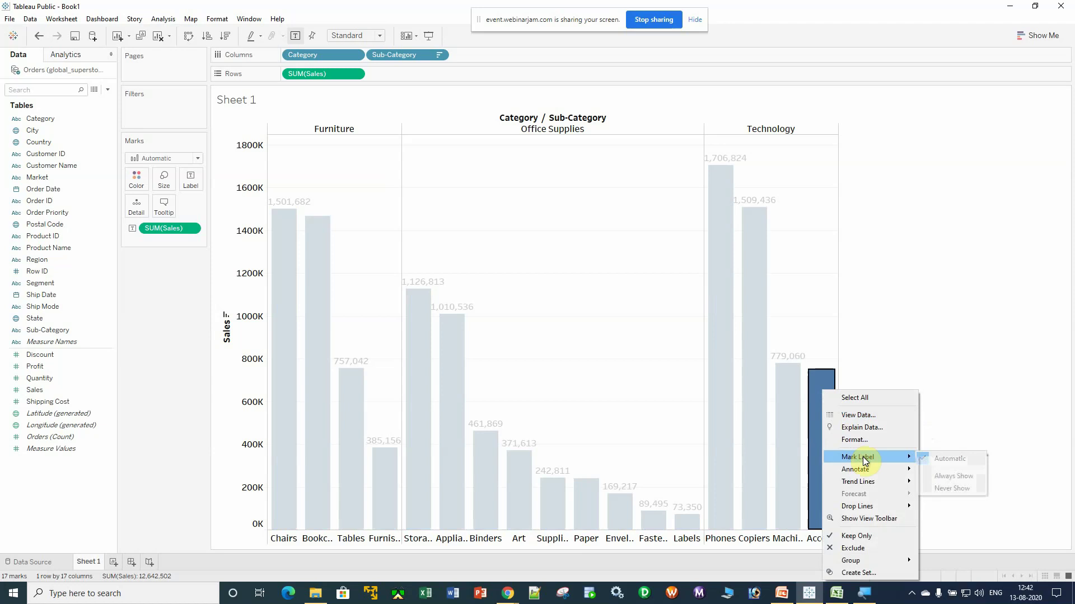
pyautogui.click(963, 478)
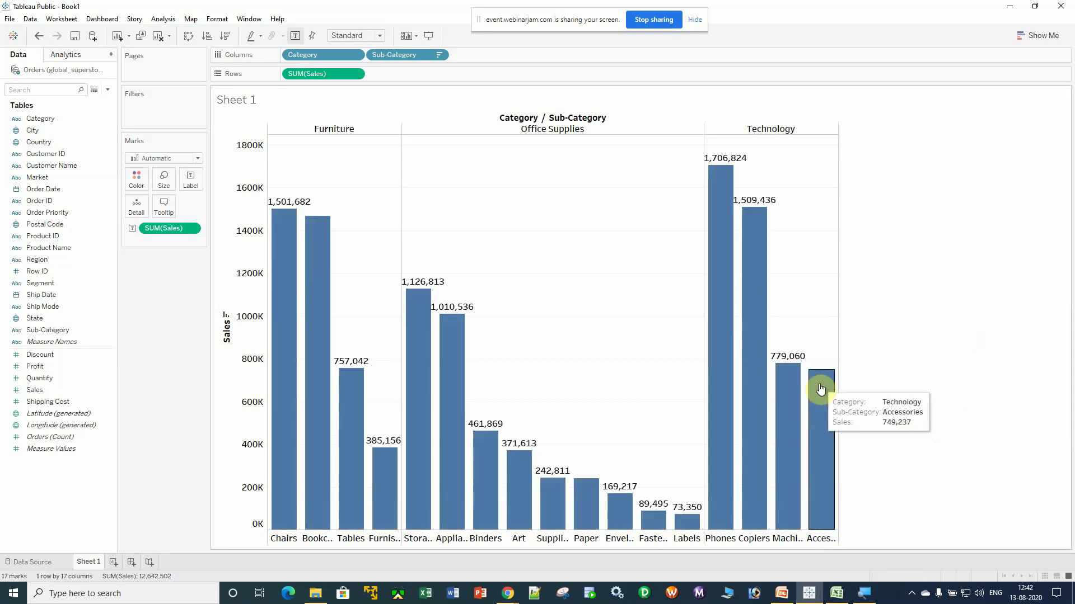
pyautogui.rightClick(821, 389)
pyautogui.moveTo(879, 454)
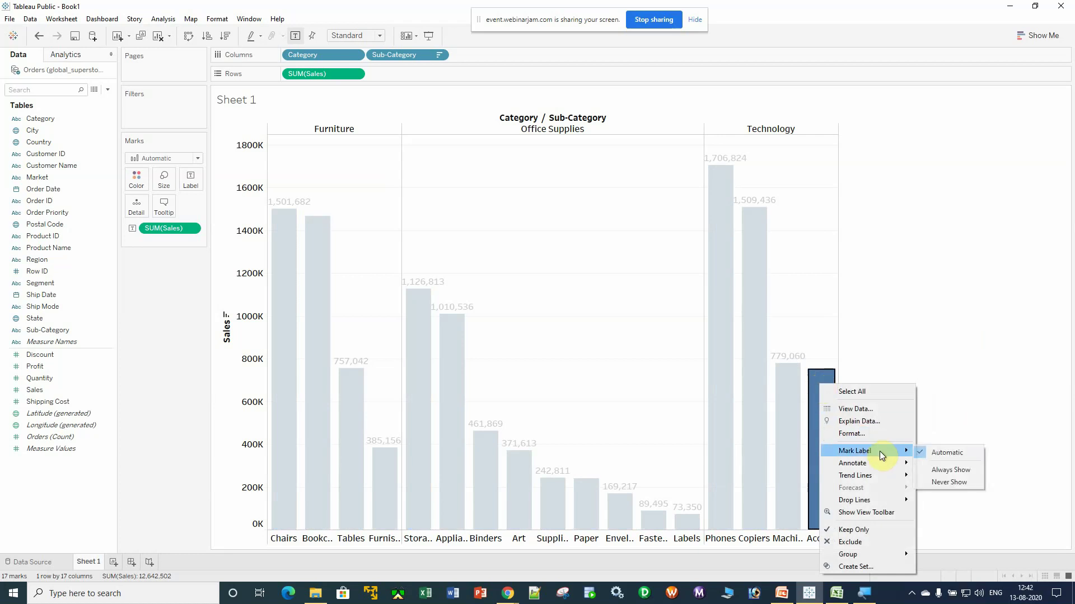
pyautogui.click(966, 471)
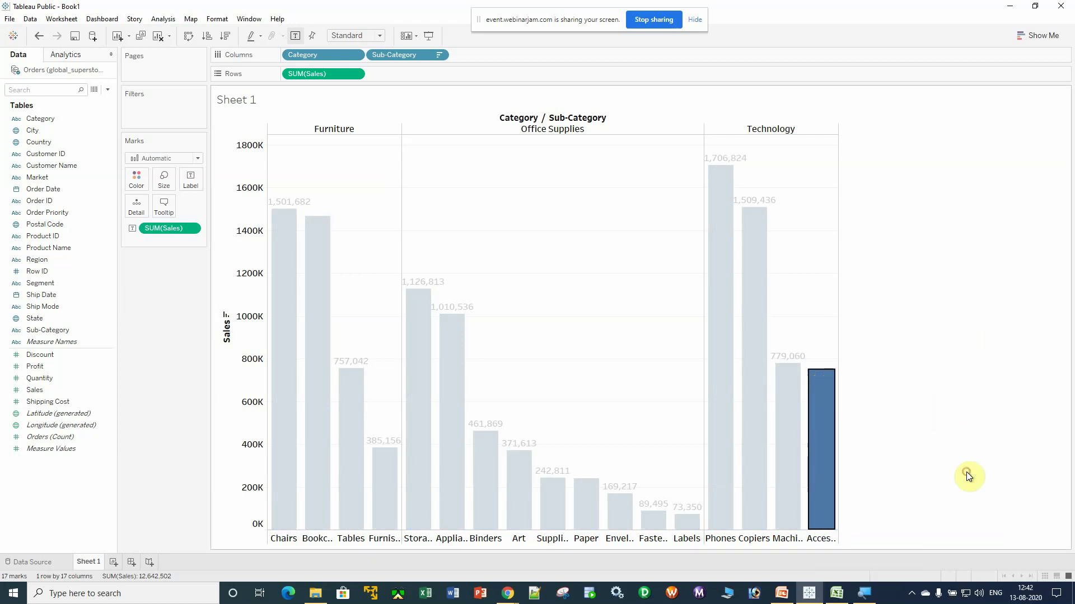
pyautogui.click(905, 438)
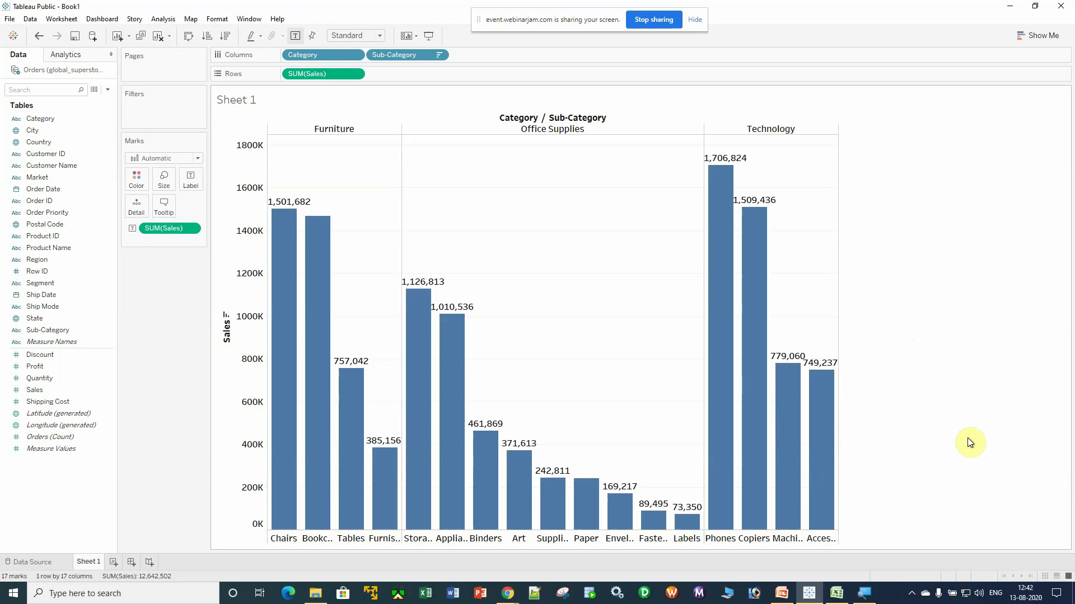
pyautogui.moveTo(823, 367)
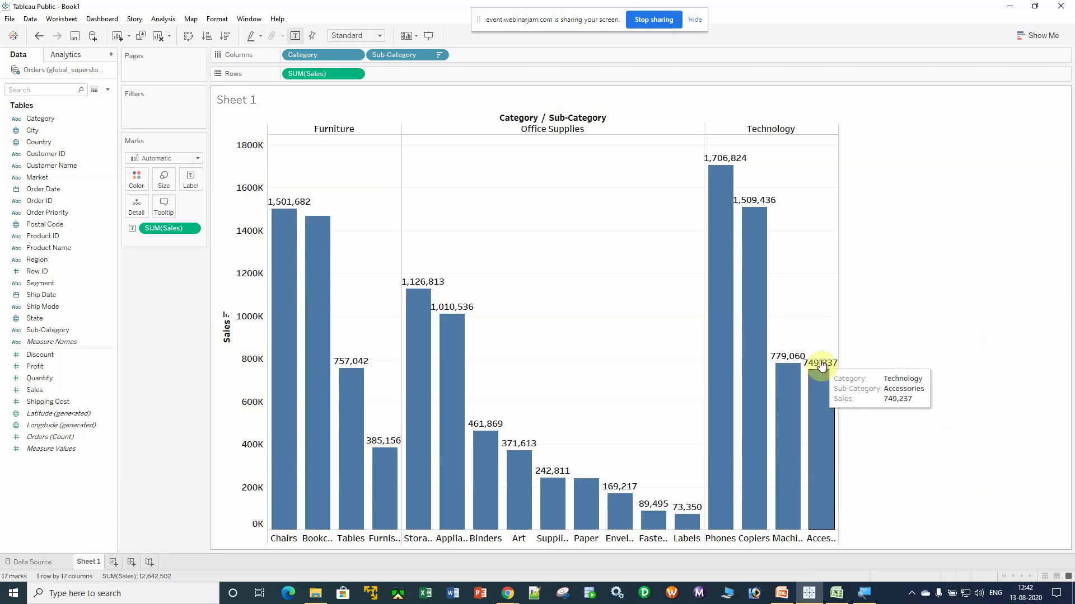
pyautogui.rightClick(823, 395)
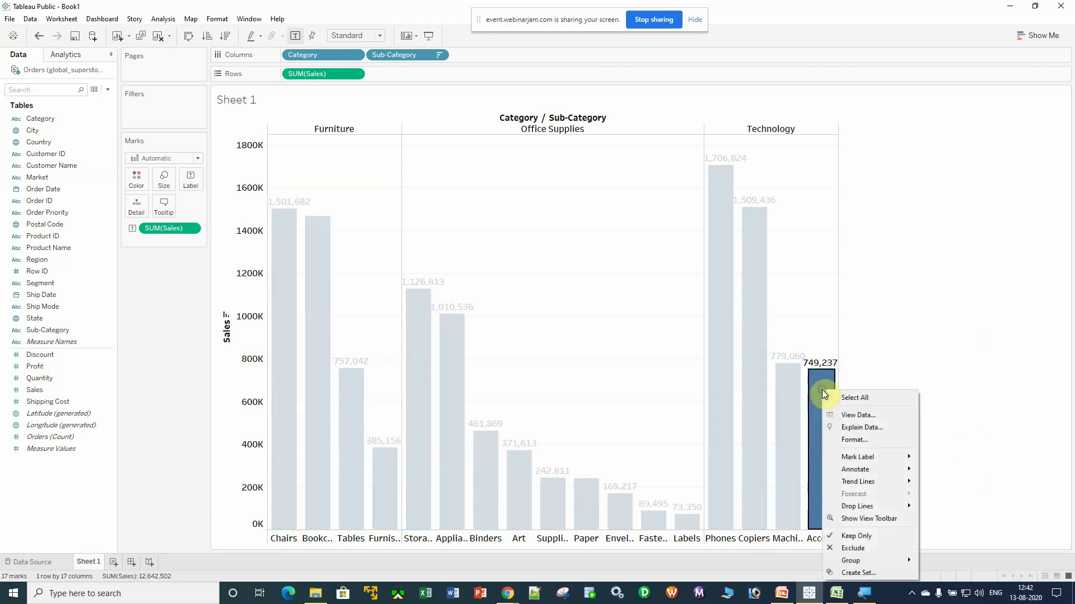
pyautogui.moveTo(882, 458)
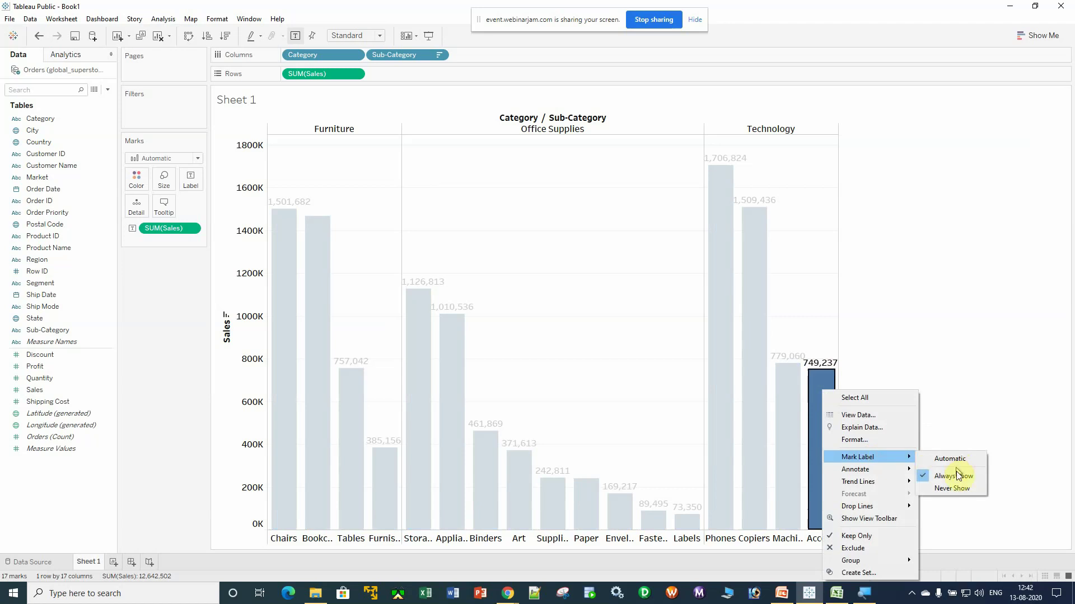
pyautogui.click(939, 315)
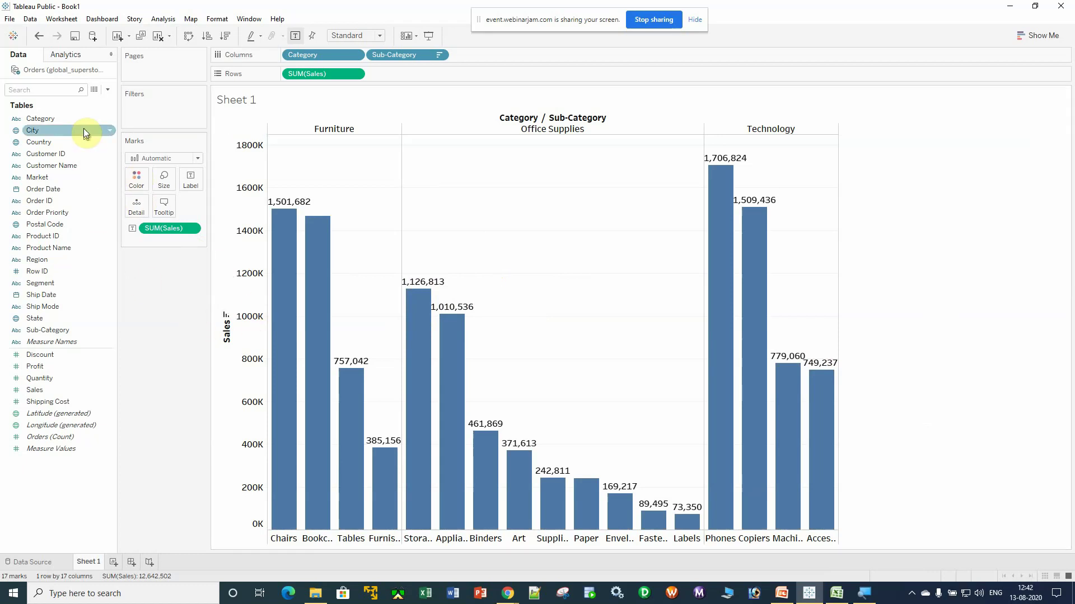
# Color the bars by Category and move the color legend beneath the Marks card
pyautogui.moveTo(63, 120); pyautogui.dragTo(75, 161)
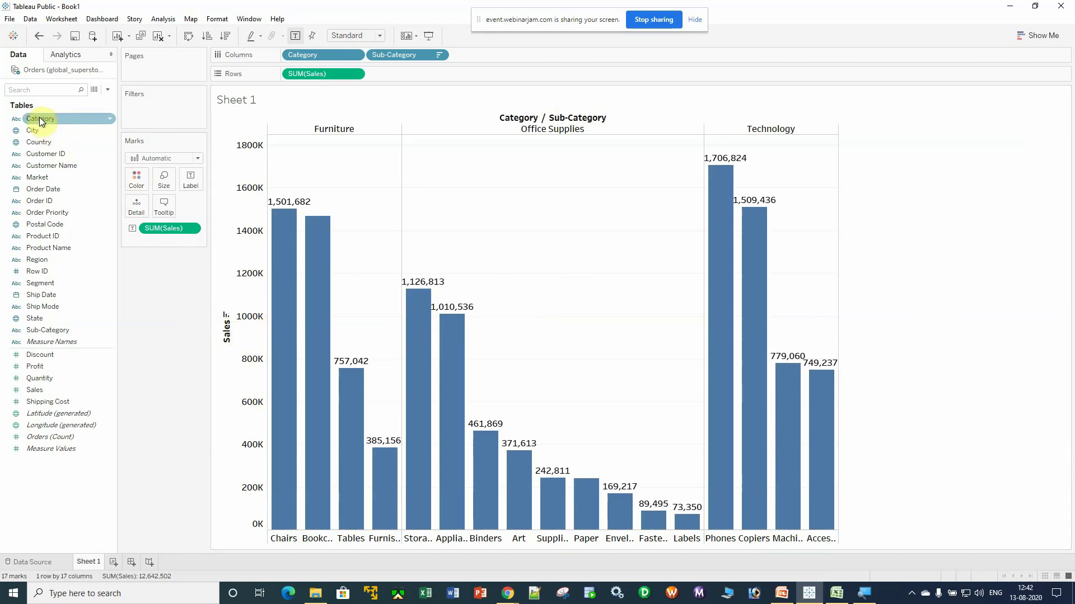
pyautogui.moveTo(41, 120); pyautogui.dragTo(137, 180)
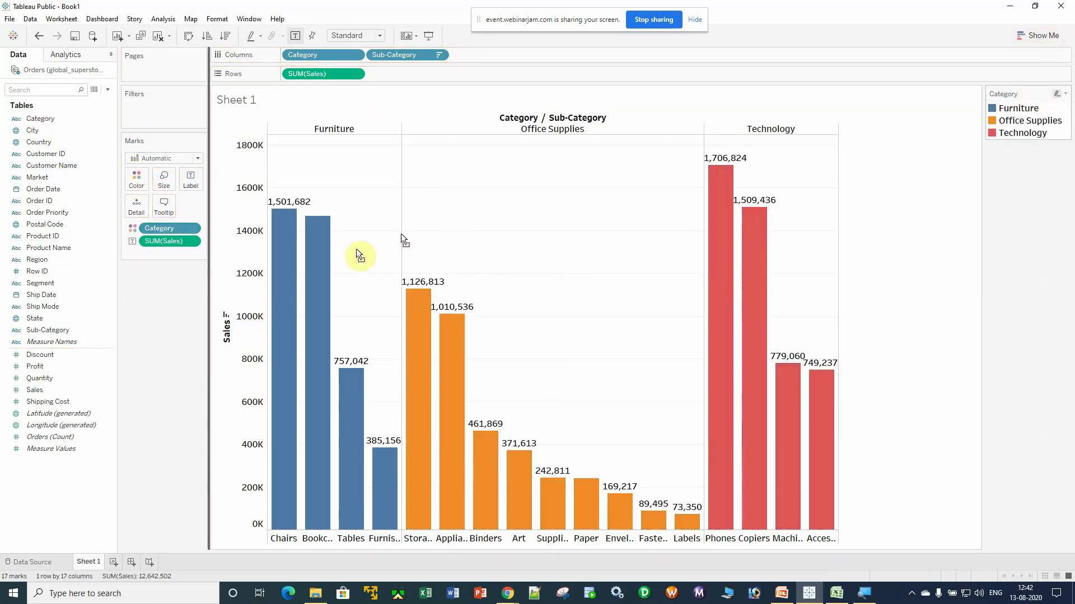
pyautogui.moveTo(356, 249); pyautogui.dragTo(154, 300)
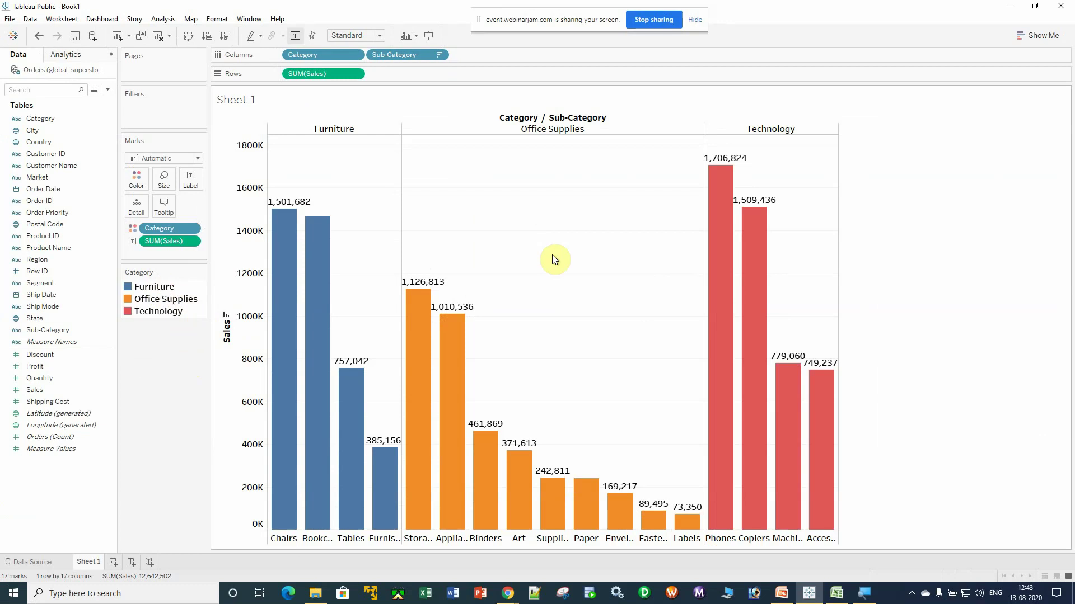
# Highlight the Furniture, Office Supplies and Technology bars in turn through the color legend
pyautogui.click(161, 288)
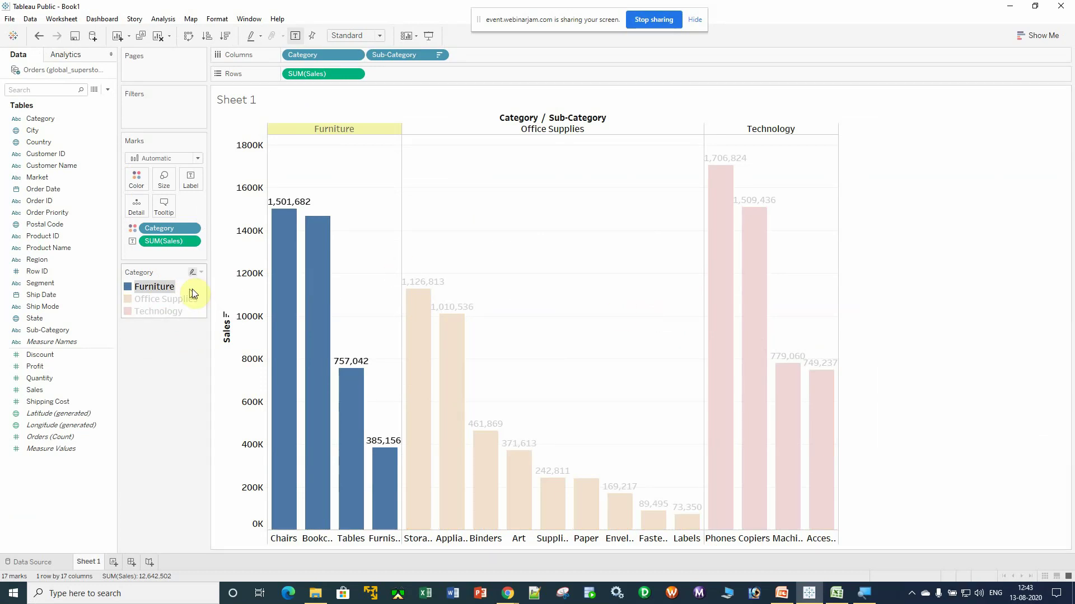
pyautogui.click(167, 300)
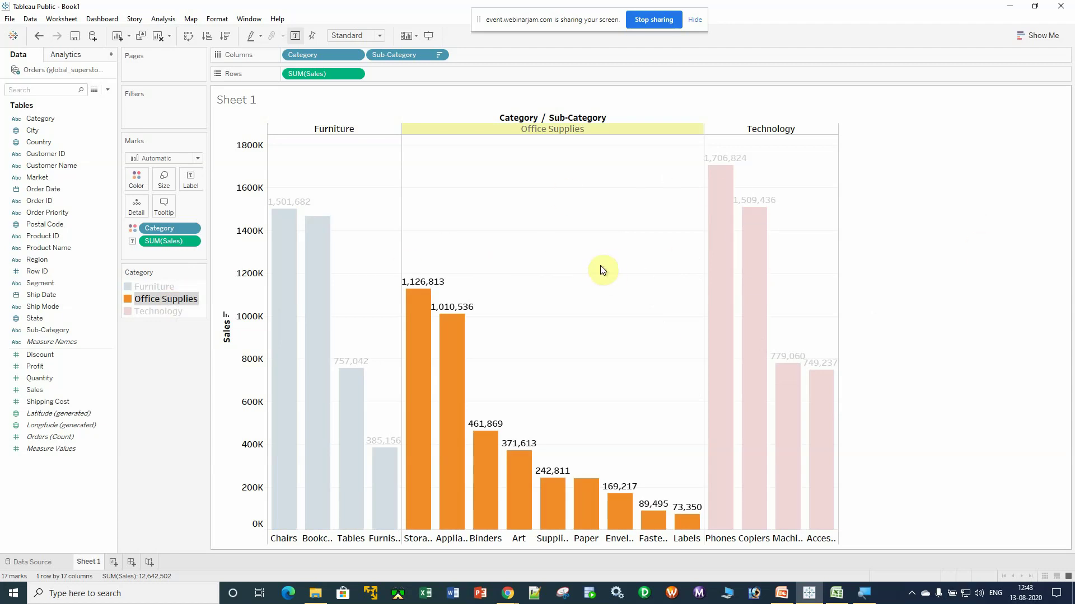
pyautogui.click(150, 312)
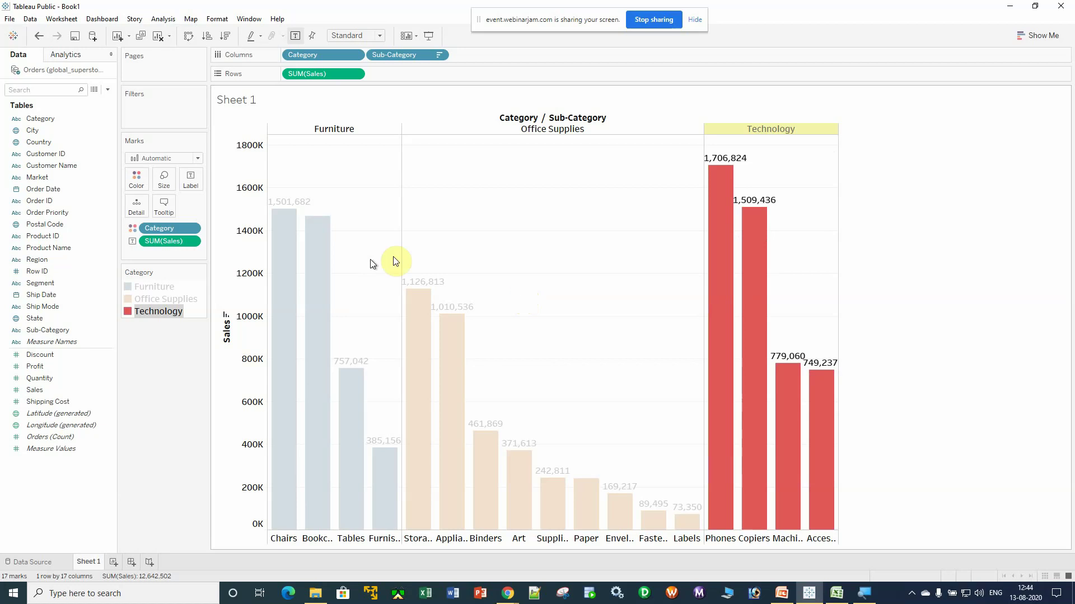
# Filter the chart to keep only the Furniture category
pyautogui.click(155, 287)
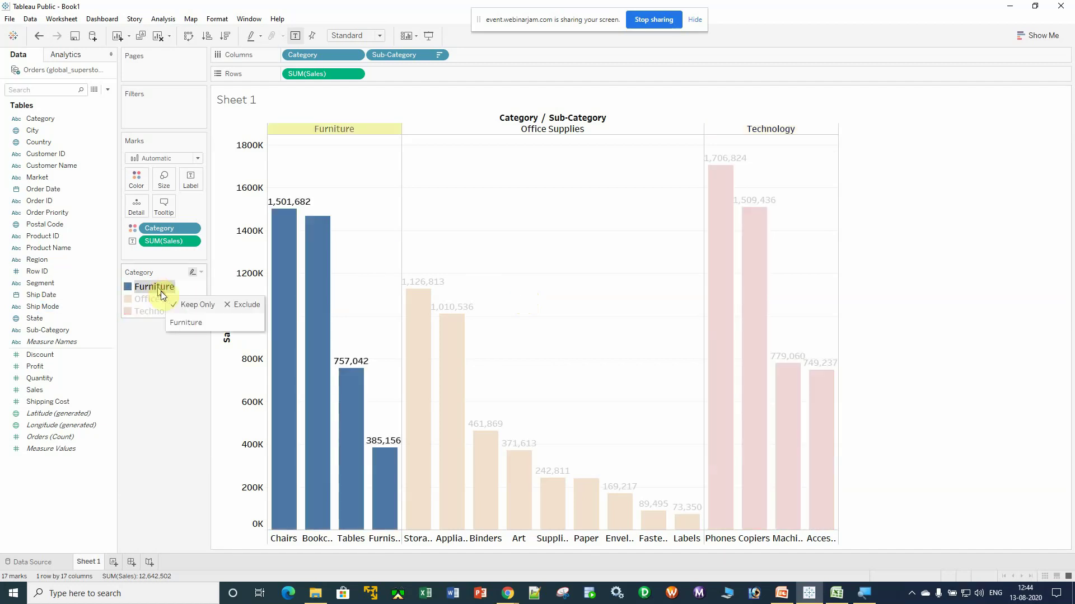
pyautogui.click(197, 308)
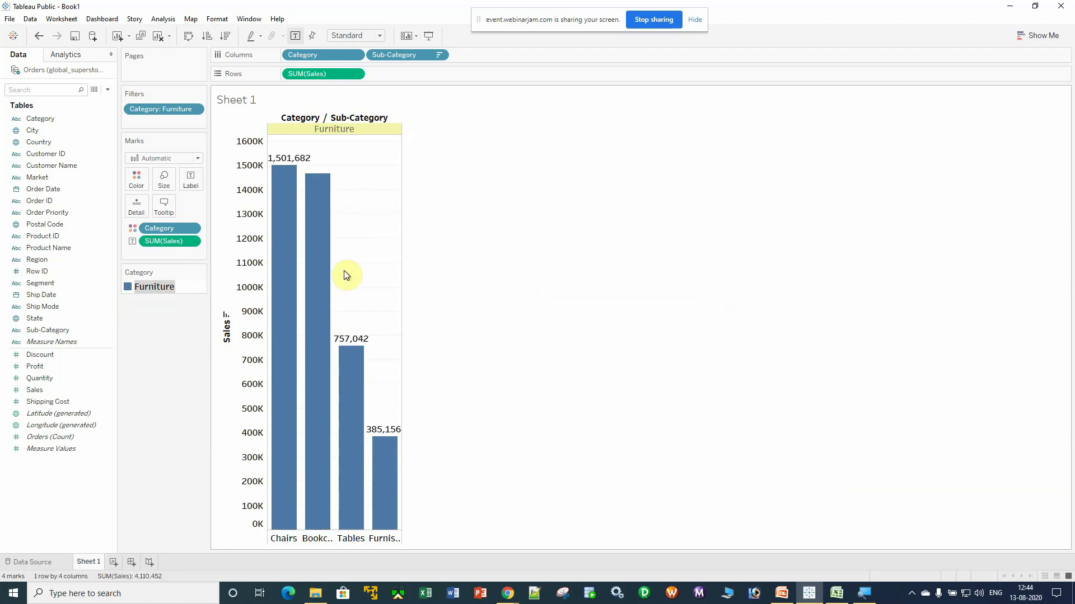
# Undo the Furniture-only filter and clear the Furniture highlight in the color legend
pyautogui.hotkey('ctrl', 'z')
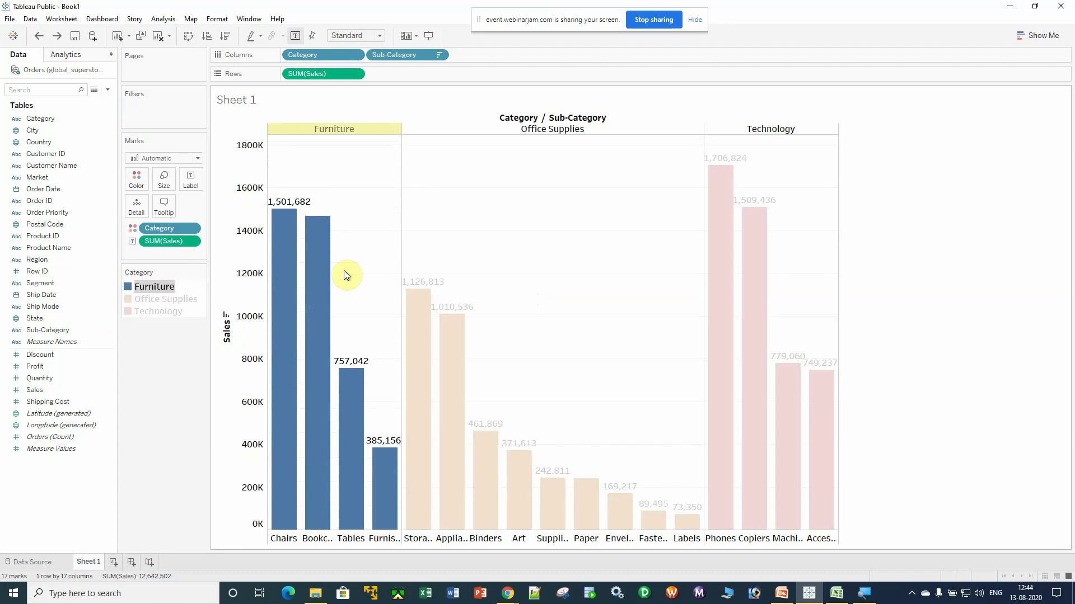
pyautogui.click(166, 388)
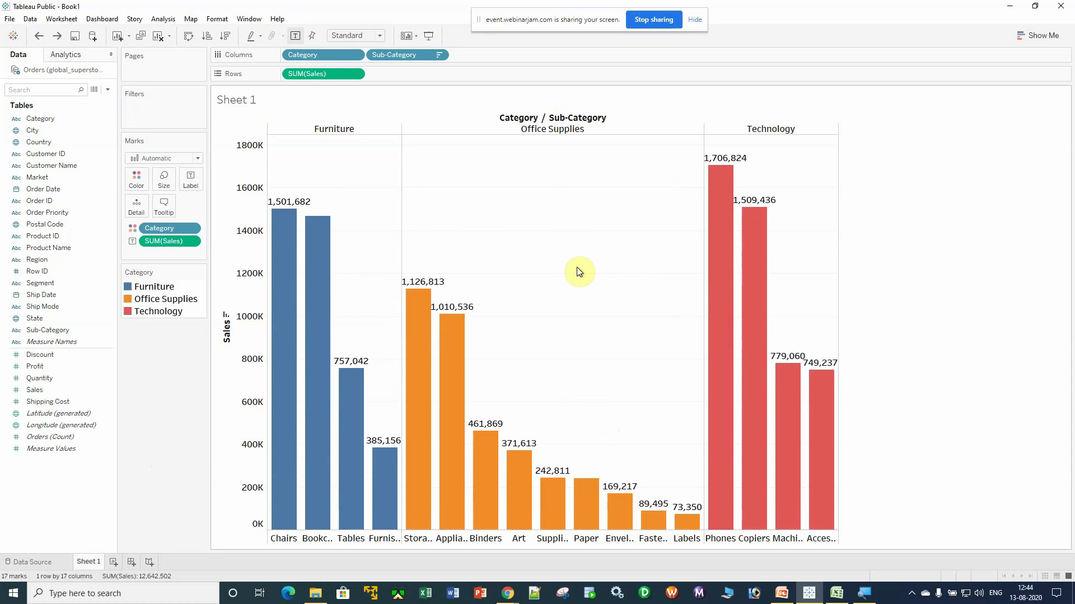
# Change the Furniture category's bar color to pink from the Automatic palette and apply it
pyautogui.click(138, 177)
pyautogui.click(178, 215)
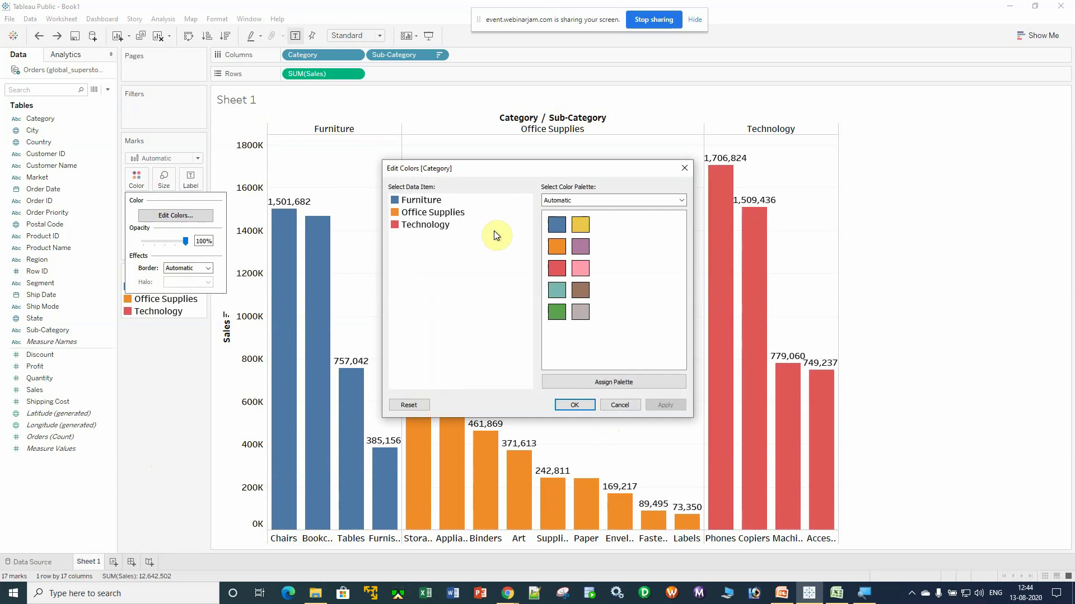
pyautogui.click(437, 202)
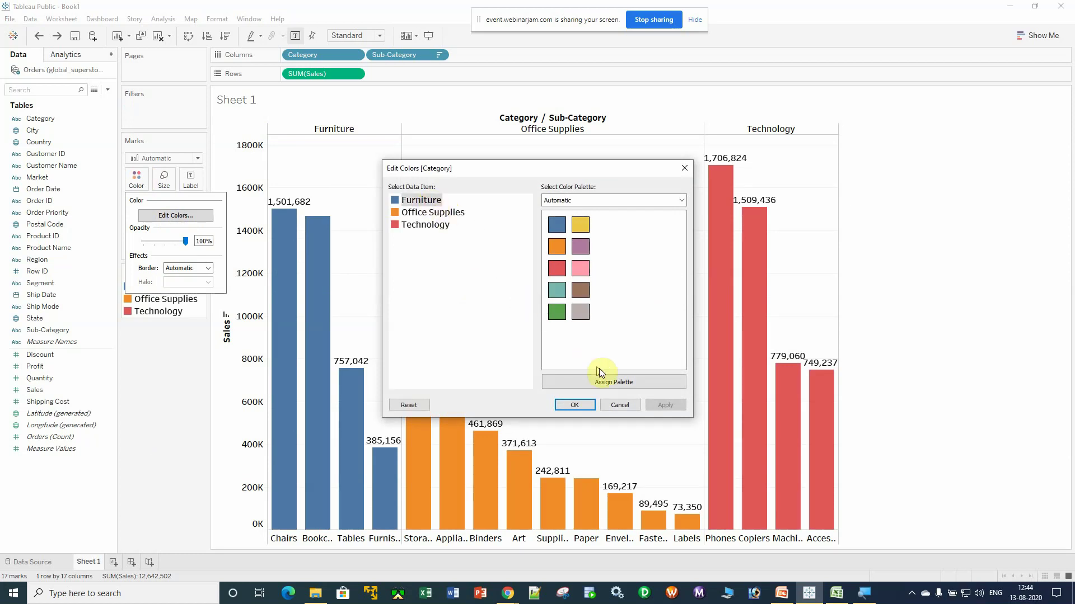
pyautogui.click(580, 268)
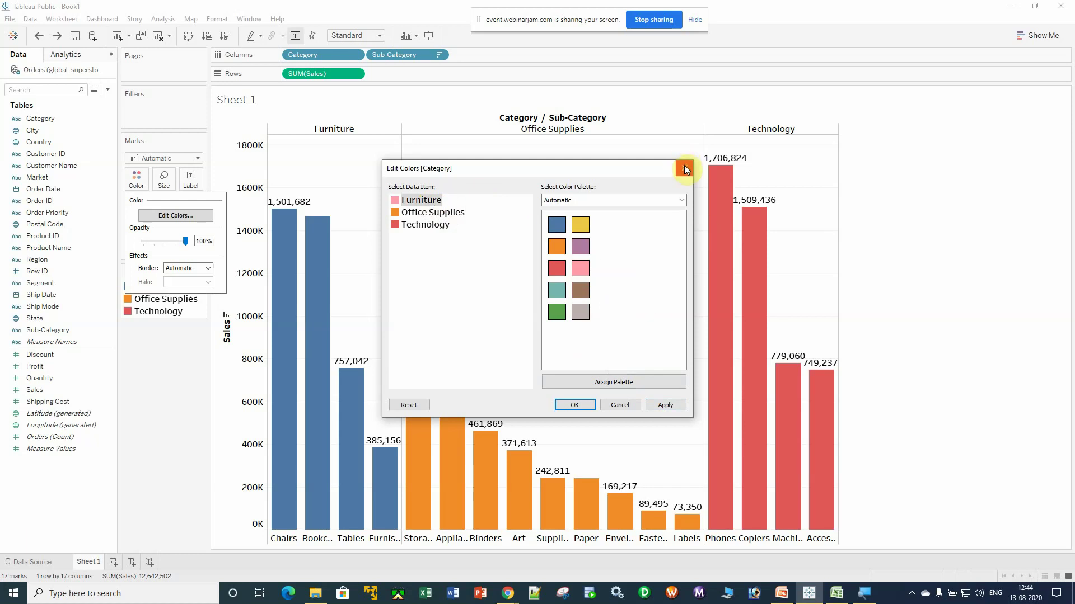
pyautogui.click(675, 406)
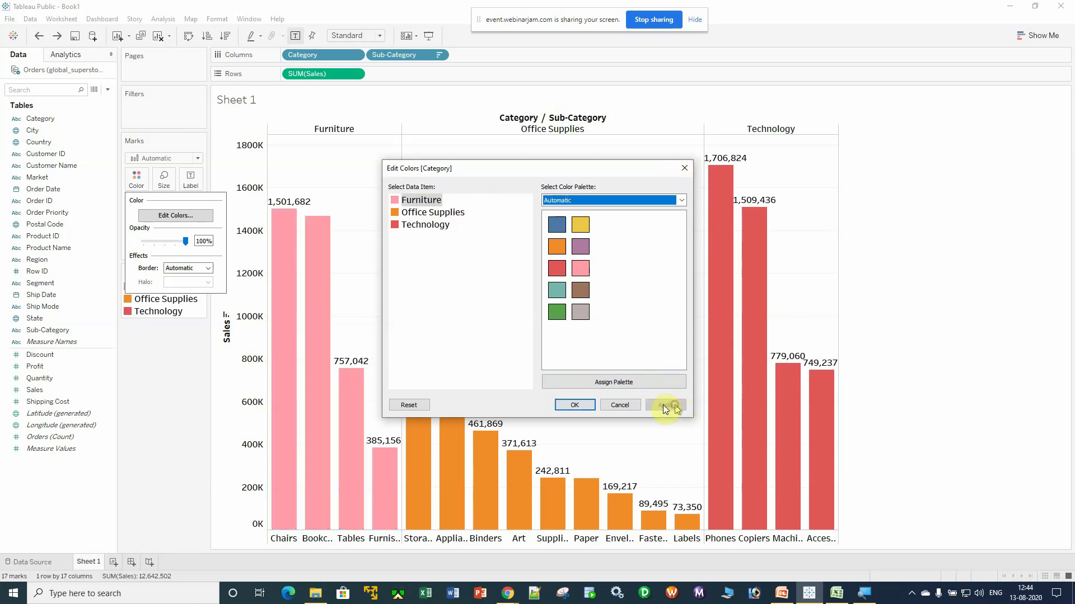
pyautogui.click(568, 403)
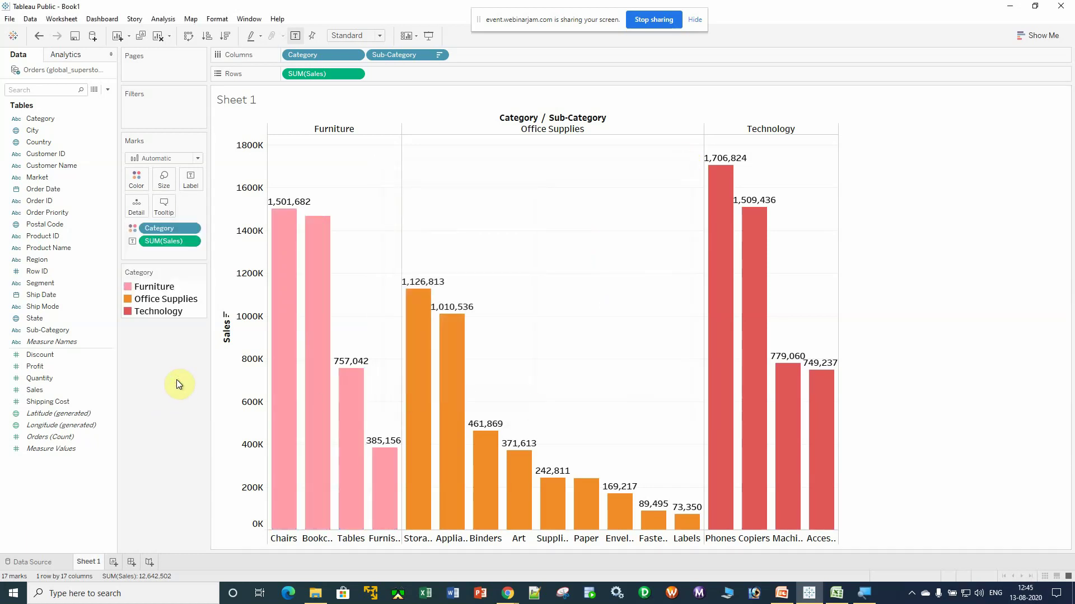
# Review the available color palettes for the Category colors, keeping the Automatic palette
pyautogui.click(139, 180)
pyautogui.click(180, 217)
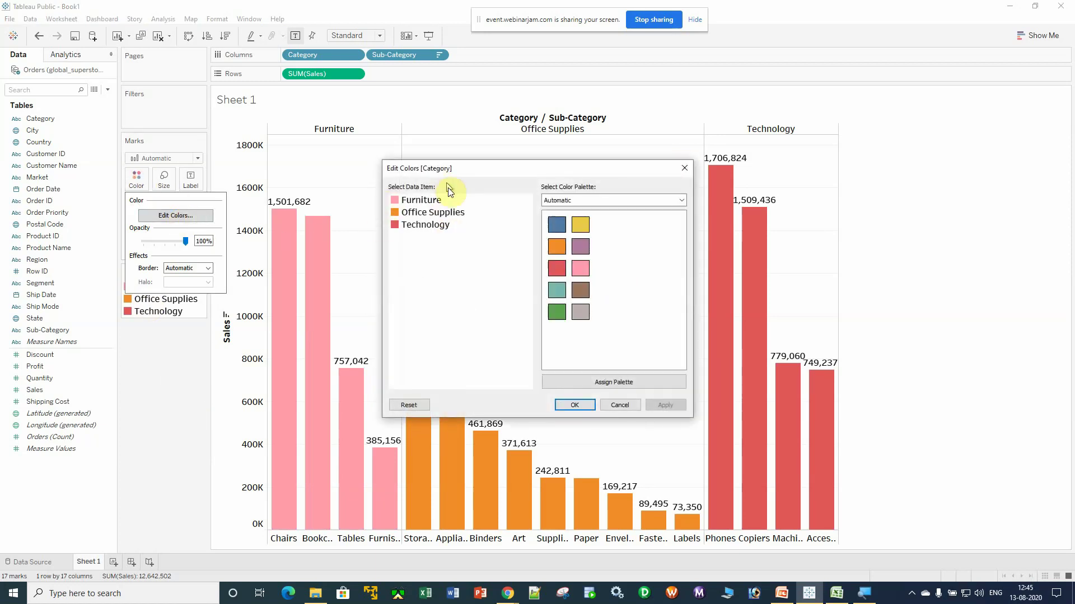
pyautogui.click(679, 199)
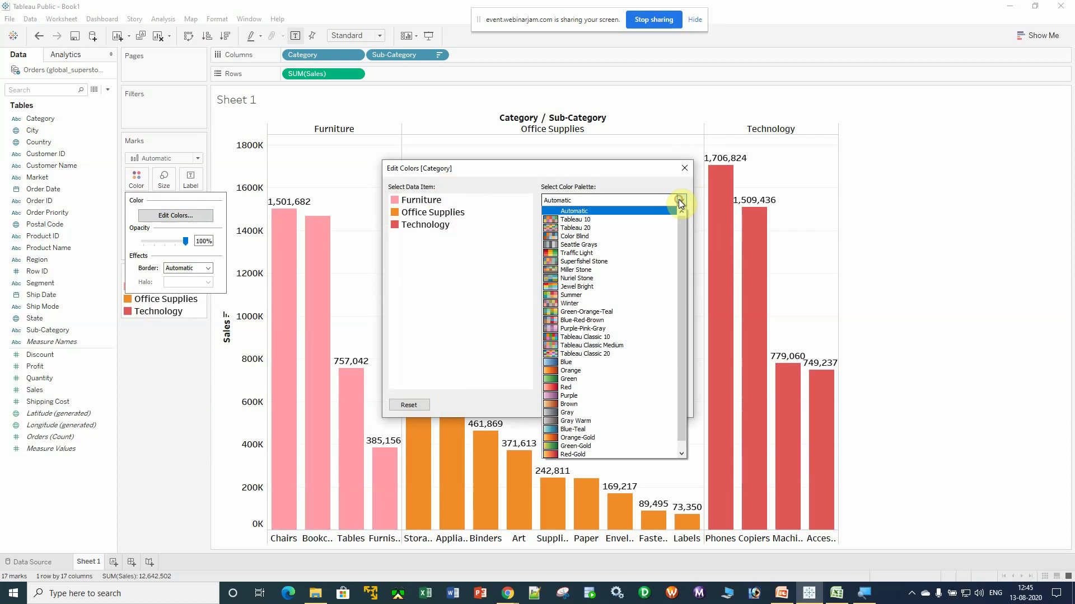
pyautogui.click(680, 203)
pyautogui.click(680, 202)
pyautogui.click(681, 202)
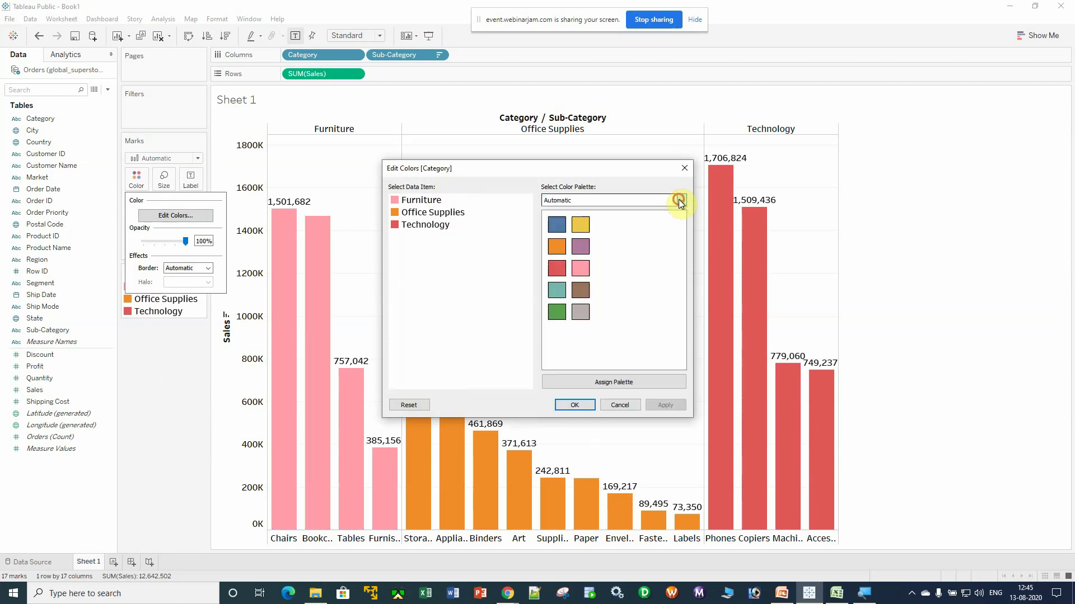
pyautogui.click(572, 404)
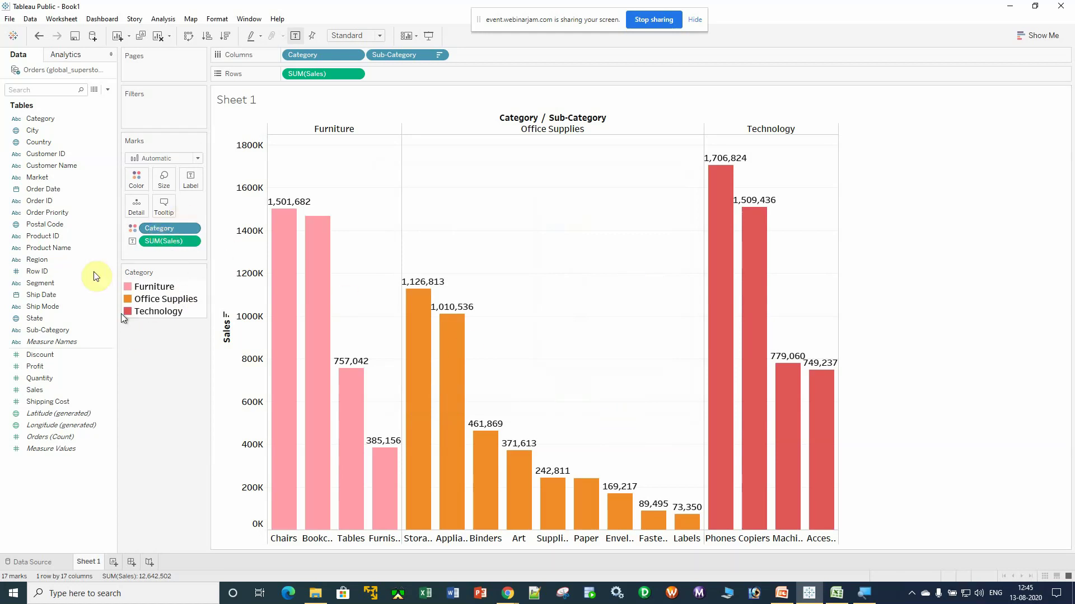
# Try removing the Category coloring from the bars, and undo the removal
pyautogui.click(36, 120)
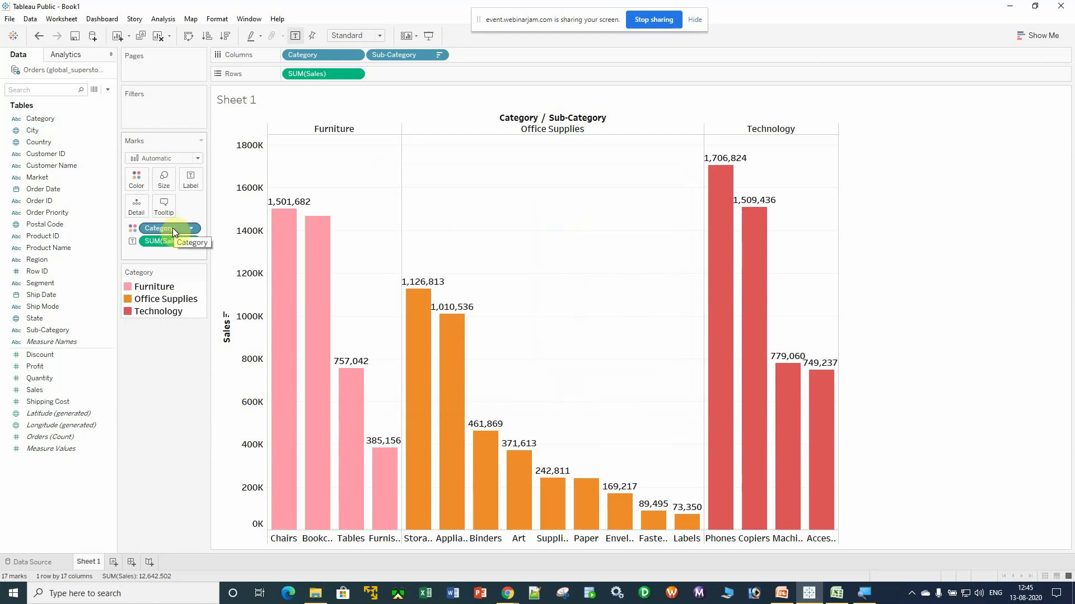
pyautogui.moveTo(172, 228); pyautogui.dragTo(156, 463)
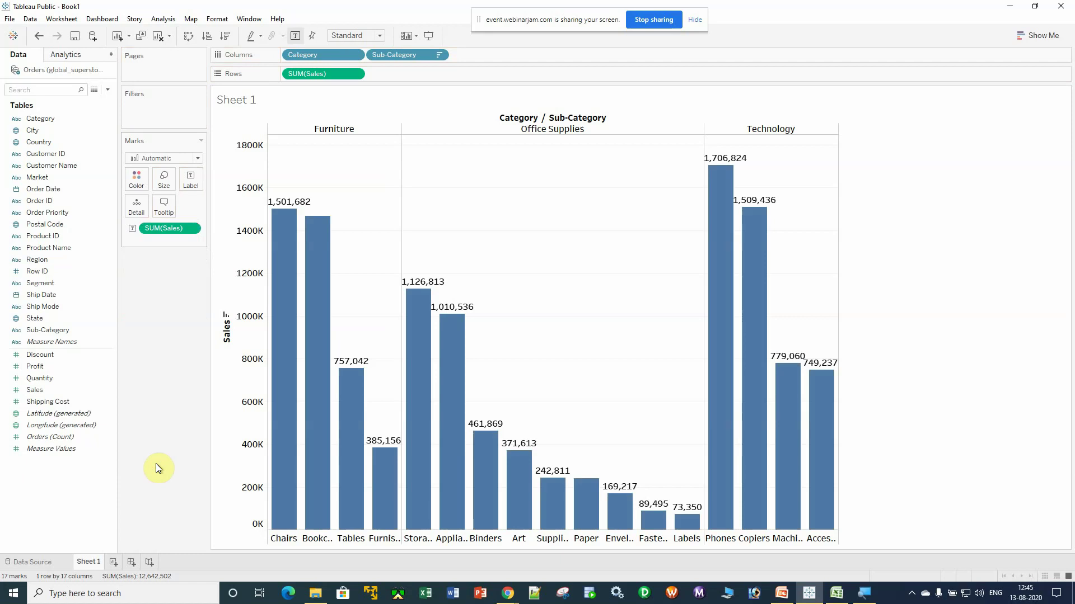
pyautogui.hotkey('ctrl', 'z')
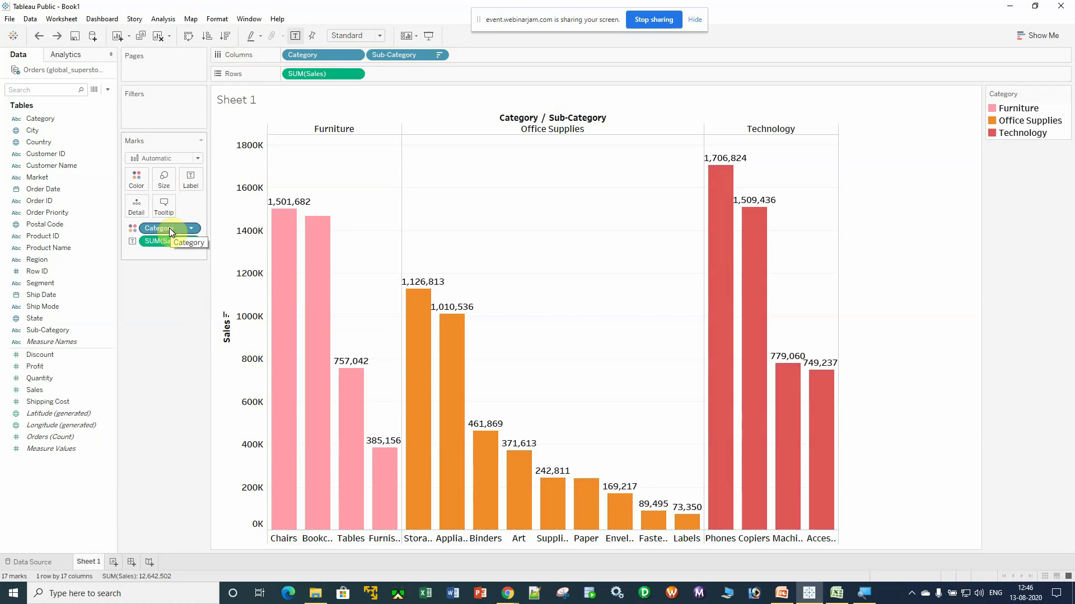
# Color the bars by Sub-Category instead of Category and move the color legend beneath the Marks card
pyautogui.moveTo(171, 232); pyautogui.dragTo(163, 363)
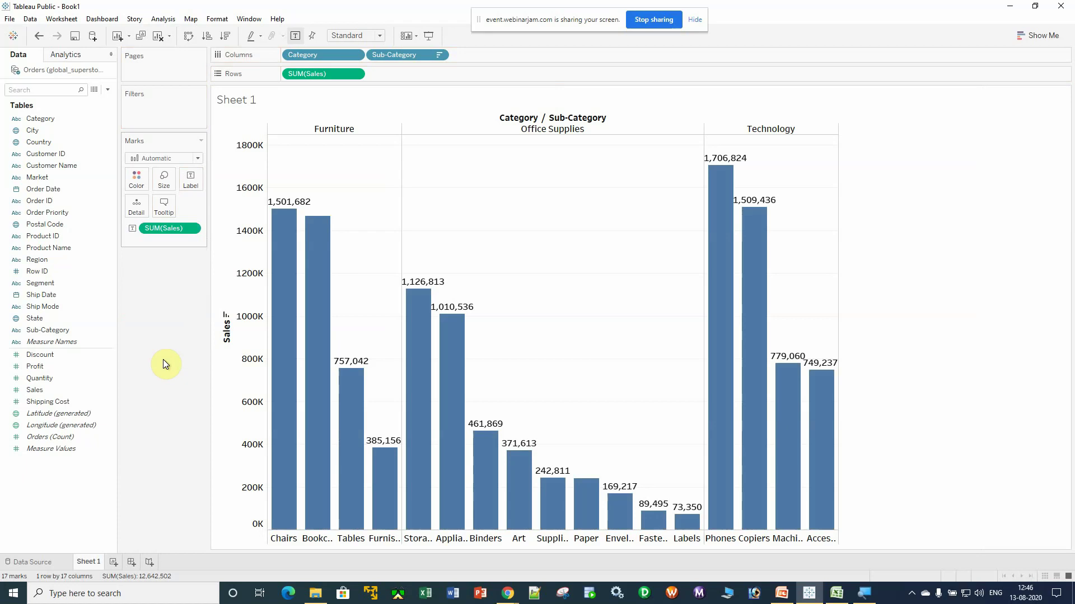
pyautogui.moveTo(50, 330); pyautogui.dragTo(137, 180)
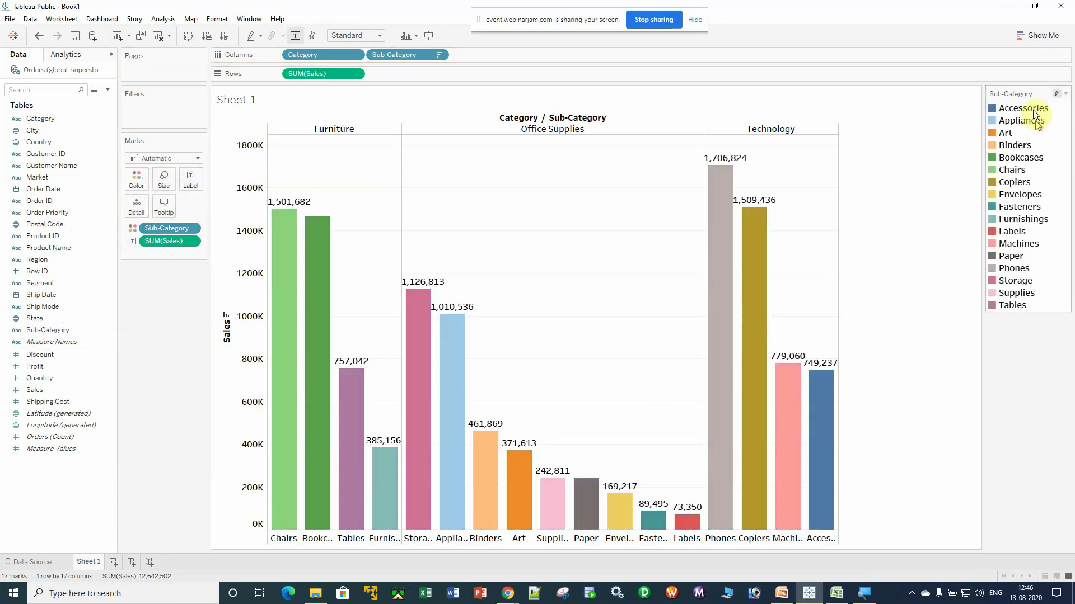
pyautogui.moveTo(1002, 94); pyautogui.dragTo(176, 287)
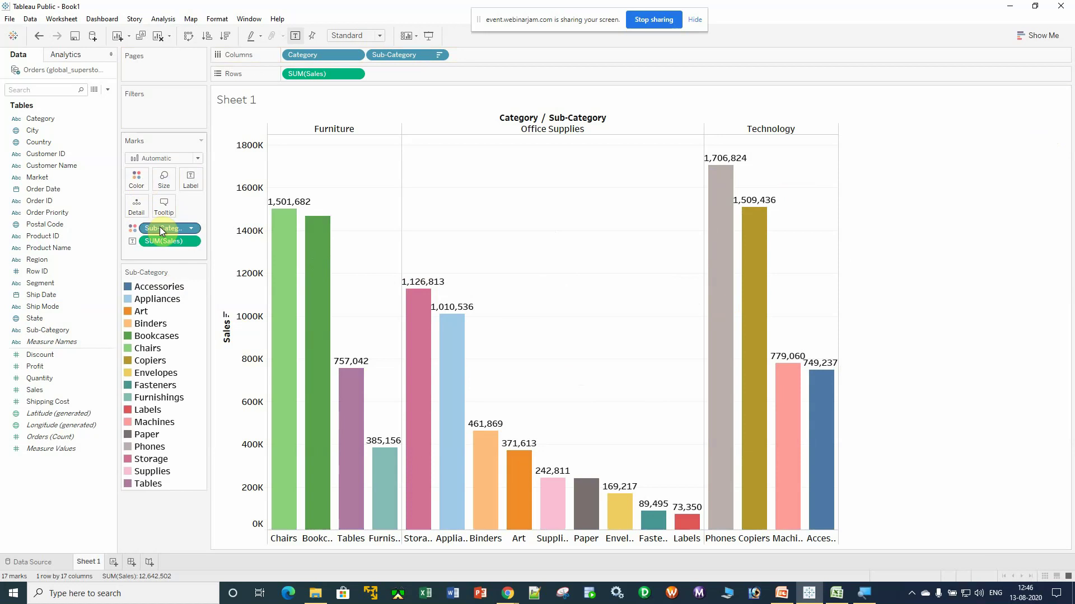
# Remove the Sub-Category coloring and shade the bars by Sales instead
pyautogui.moveTo(160, 227); pyautogui.dragTo(156, 524)
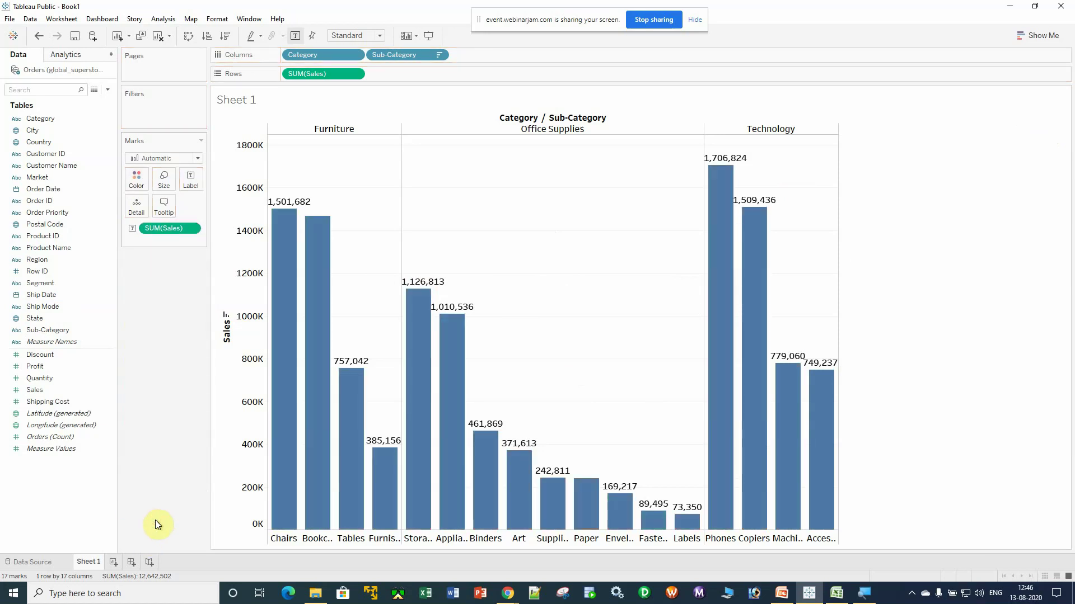
pyautogui.click(50, 249)
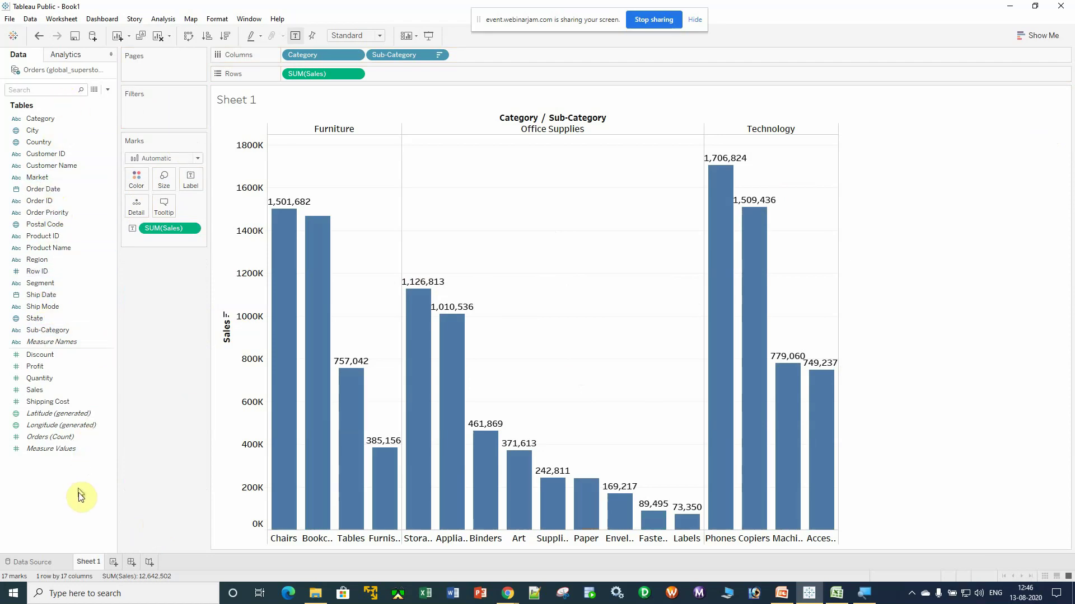
pyautogui.moveTo(50, 437); pyautogui.dragTo(91, 397)
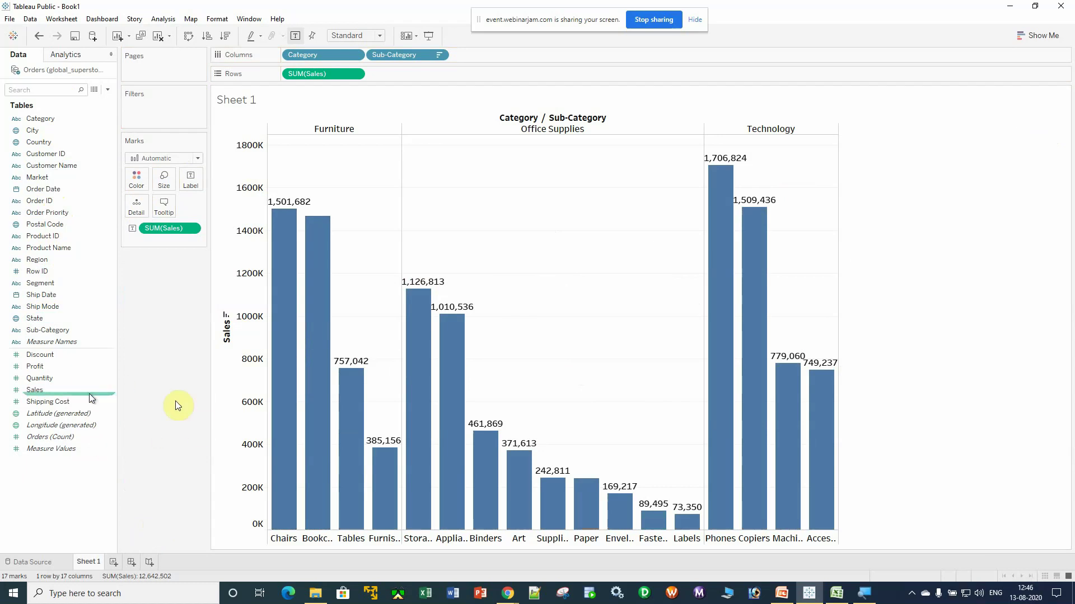
pyautogui.moveTo(176, 404); pyautogui.dragTo(111, 378)
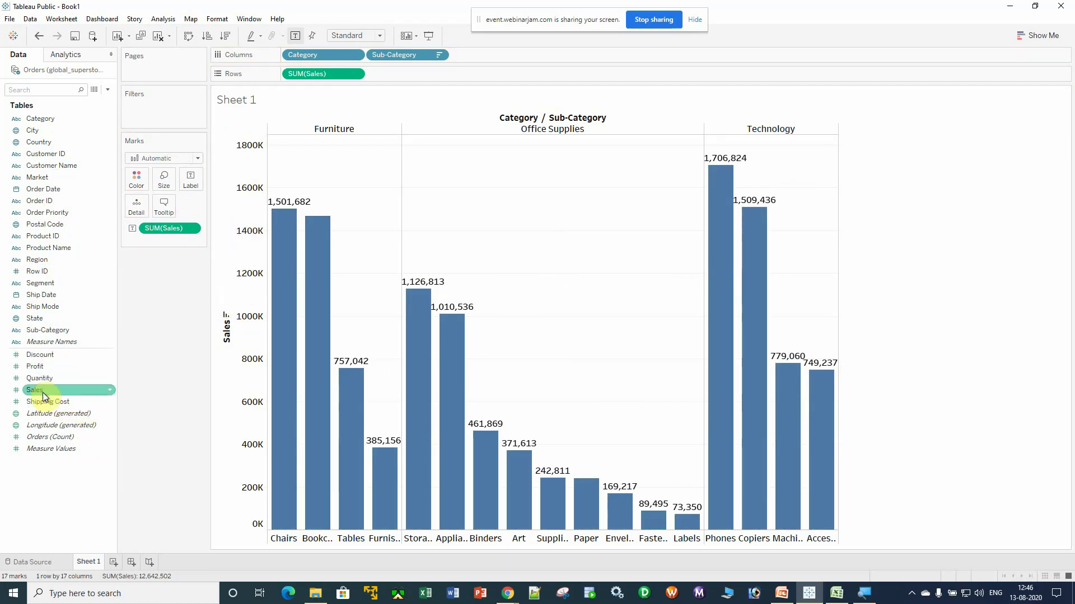
pyautogui.moveTo(29, 395)
pyautogui.mouseDown()
pyautogui.moveTo(112, 277)
pyautogui.moveTo(137, 188)
pyautogui.mouseUp()
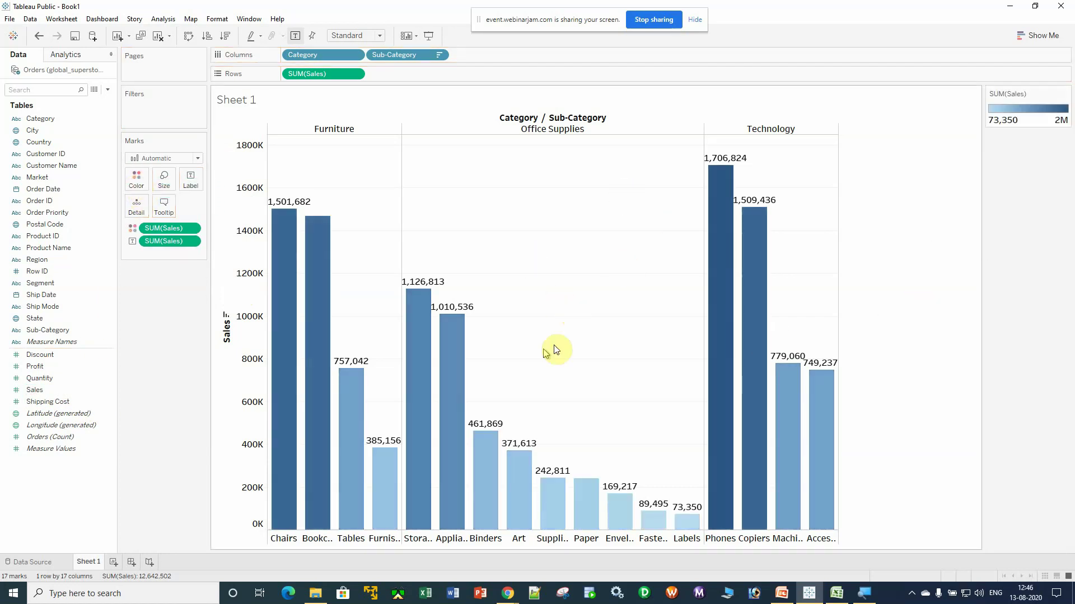
# Hide the Category / Sub-Category field labels above the chart columns
pyautogui.moveTo(292, 225)
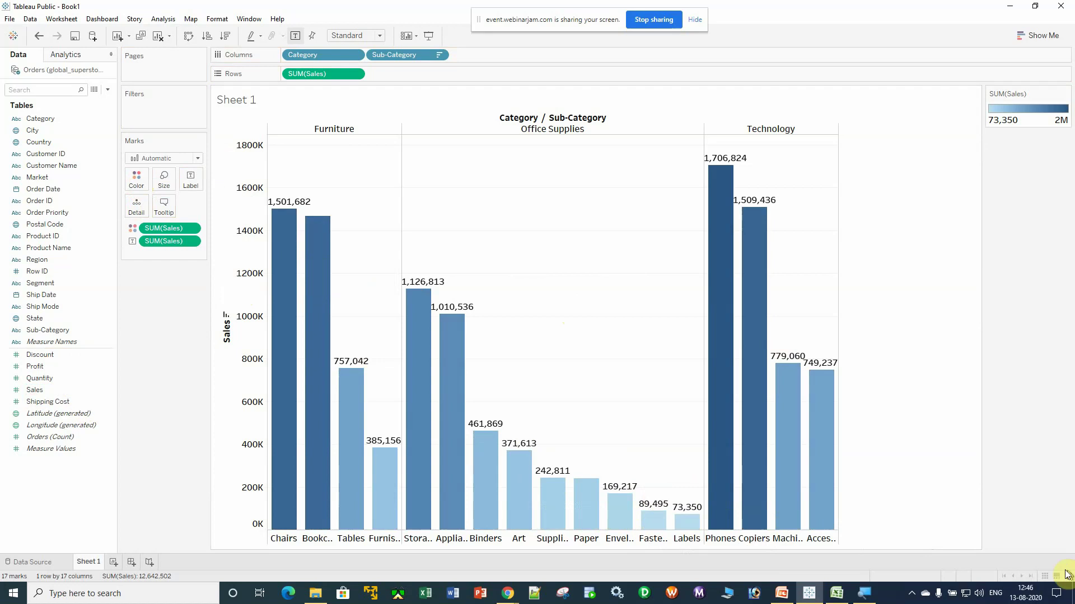
pyautogui.moveTo(708, 472)
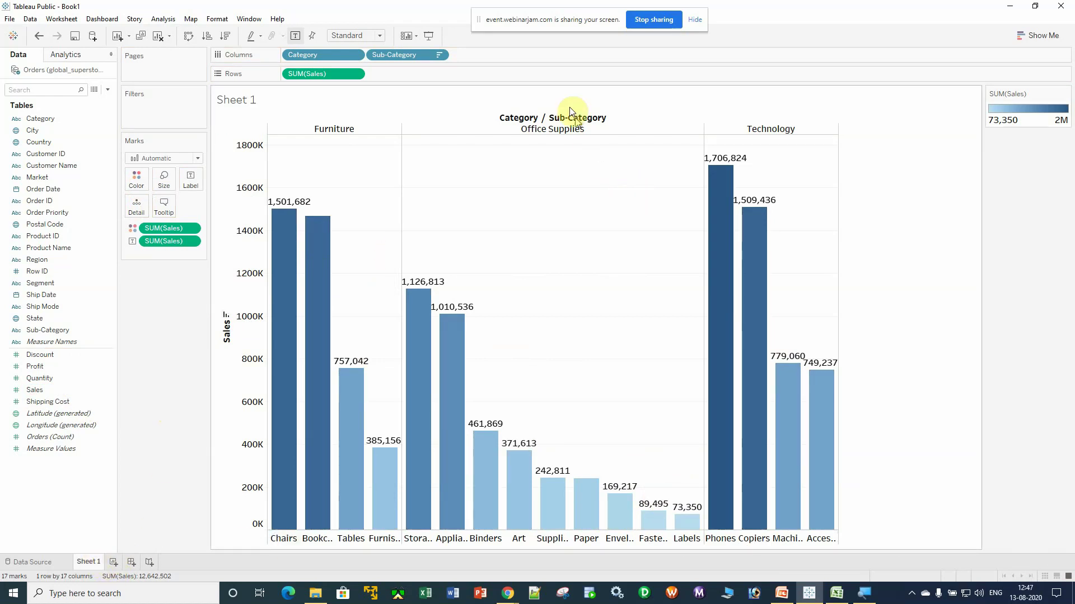
pyautogui.rightClick(537, 121)
pyautogui.click(579, 166)
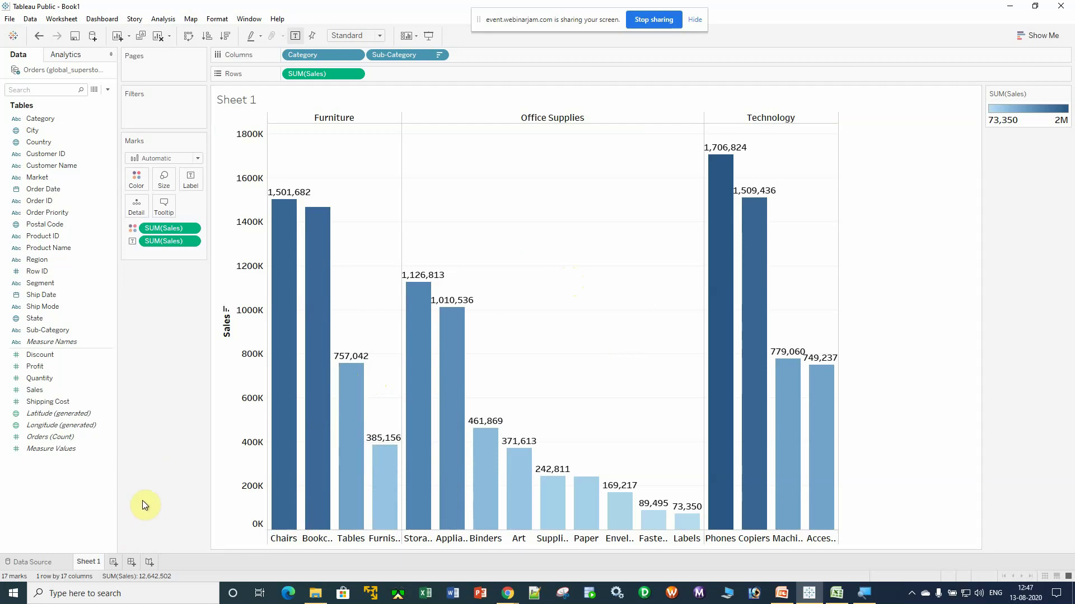
# Rename the Sheet 1 worksheet as Sales and add a new blank worksheet
pyautogui.rightClick(85, 563)
pyautogui.click(123, 437)
pyautogui.write('Sales')
pyautogui.press('Return')
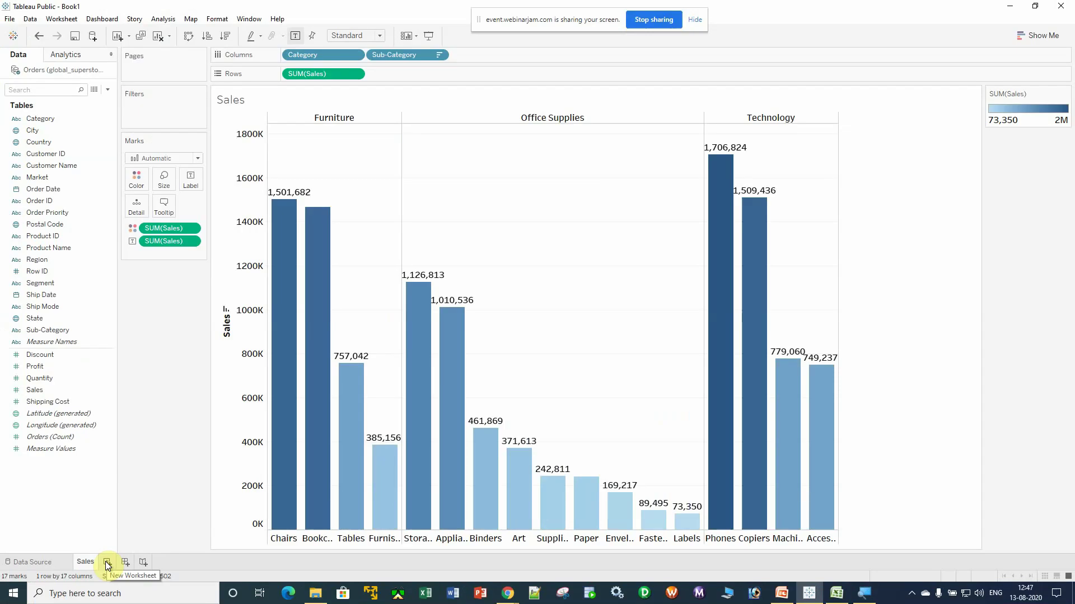
pyautogui.click(107, 562)
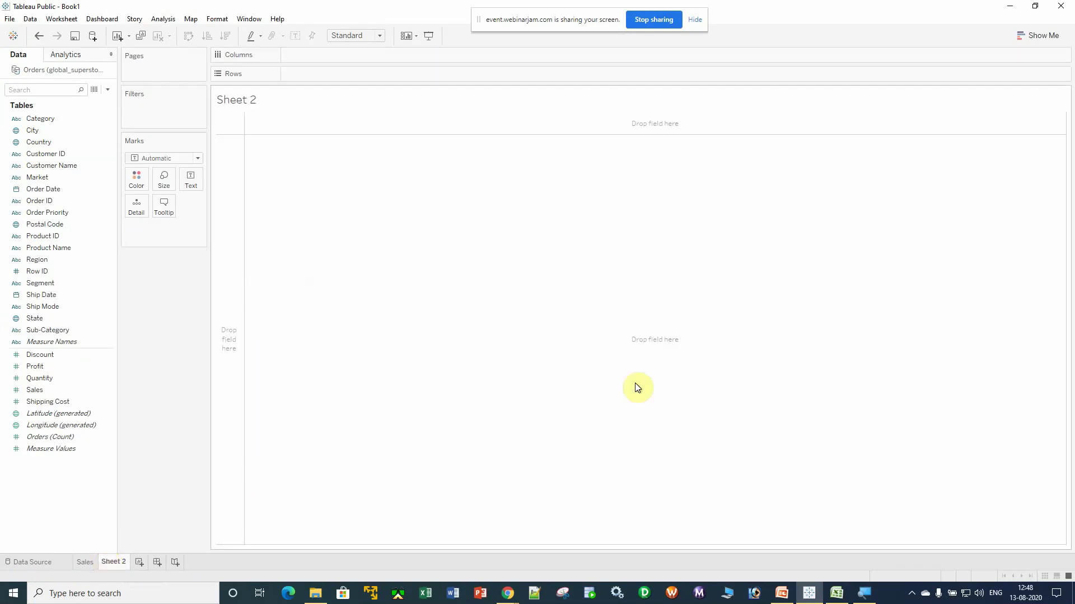
# Switch to the WebinarJam broadcast page in Chrome, read through the attendees' chat questions, and return to Tableau Public
pyautogui.moveTo(507, 593)
pyautogui.click(472, 542)
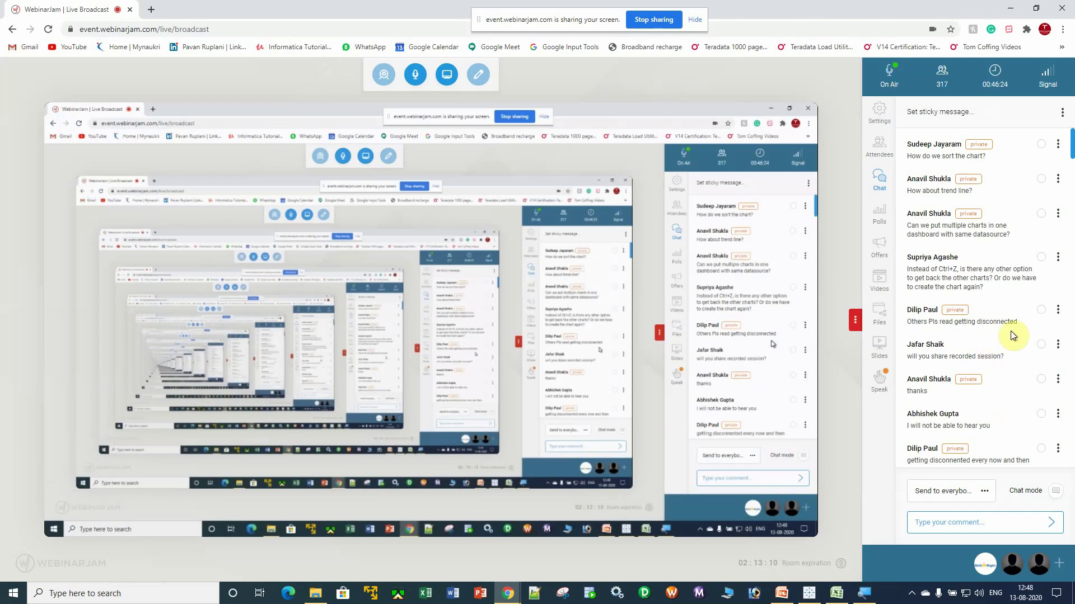
pyautogui.scroll(-5, 1011, 336)
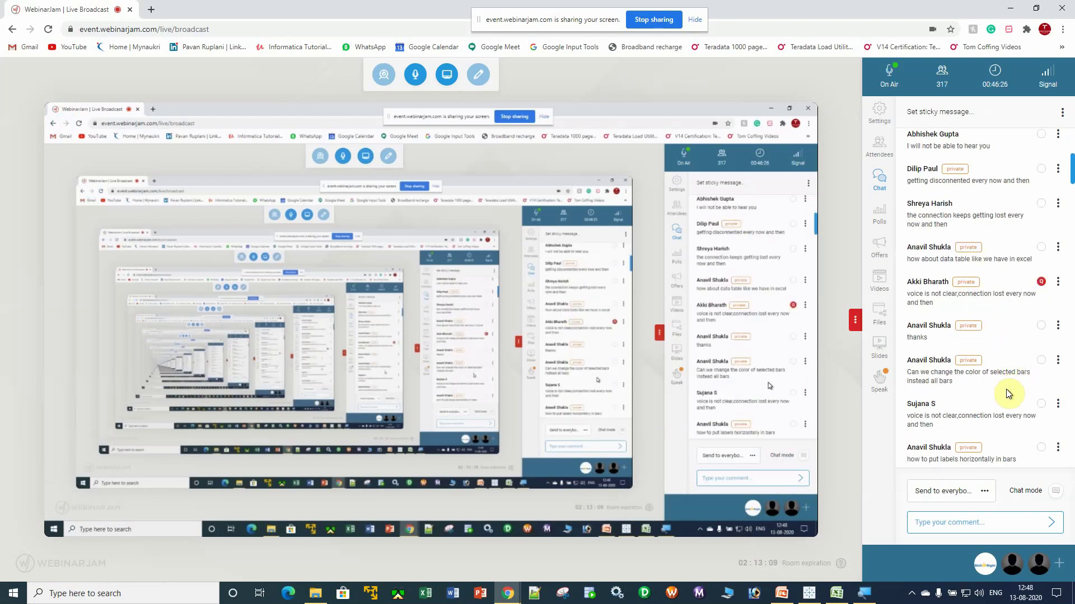
pyautogui.scroll(5, 1008, 395)
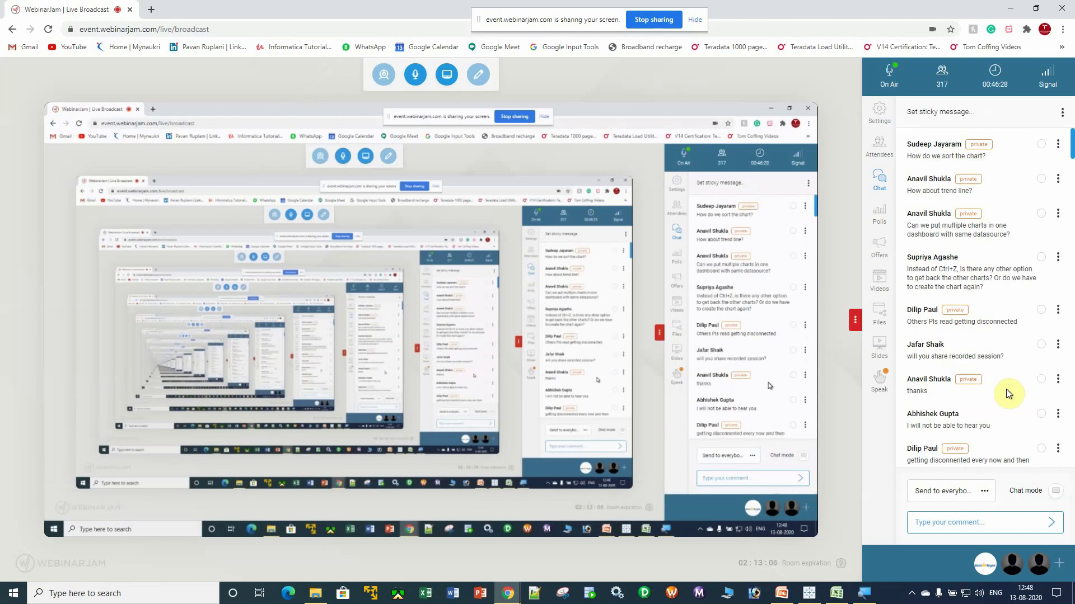
pyautogui.click(1011, 9)
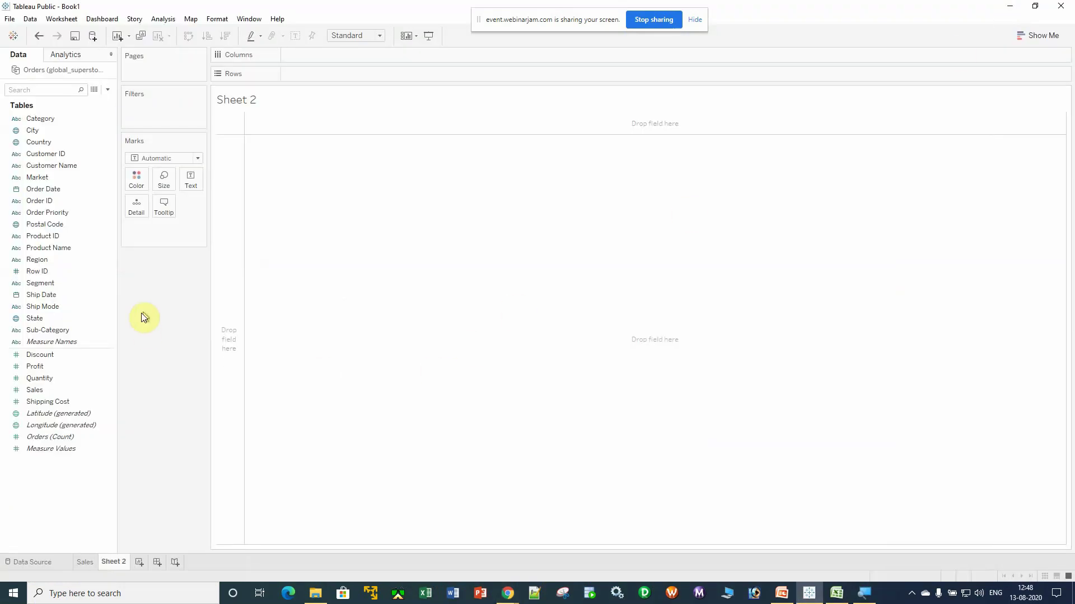
# Revisit the Sales worksheet briefly, and add Sub-Category as the row field on Sheet 2
pyautogui.click(85, 563)
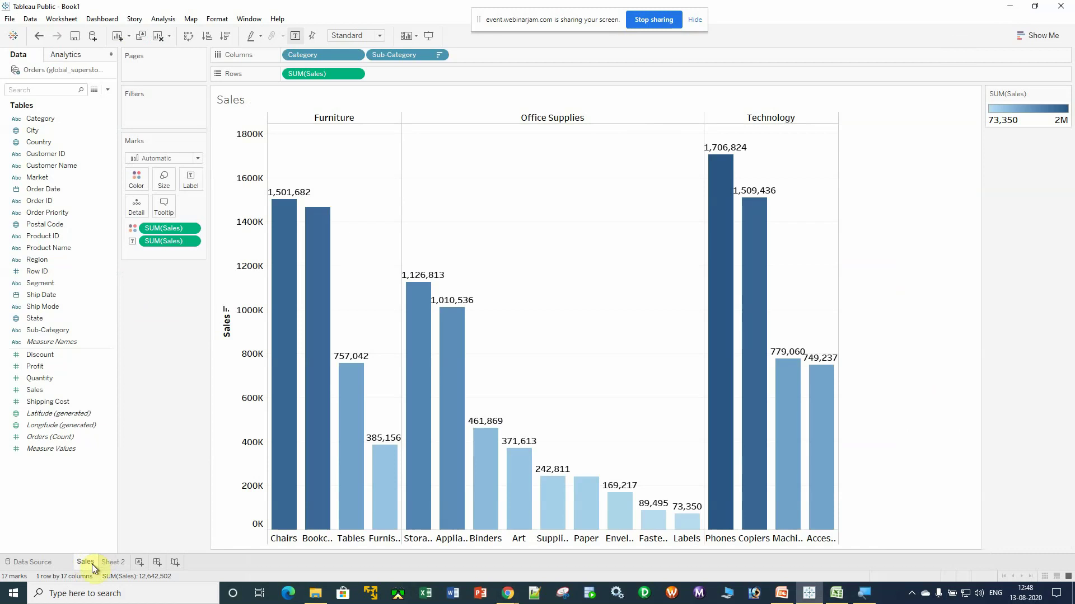
pyautogui.click(113, 561)
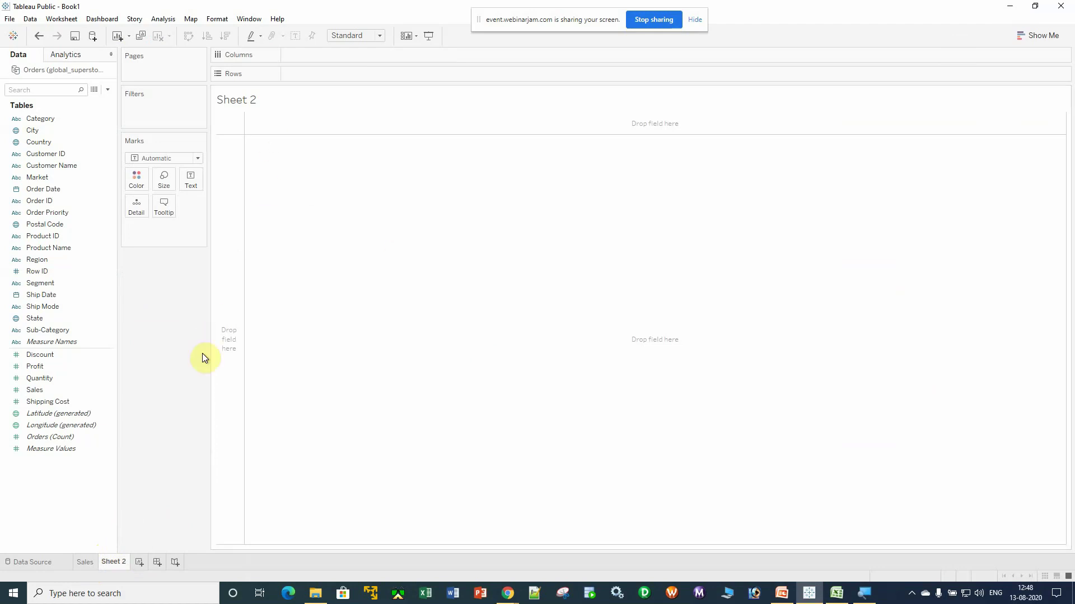
pyautogui.click(79, 333)
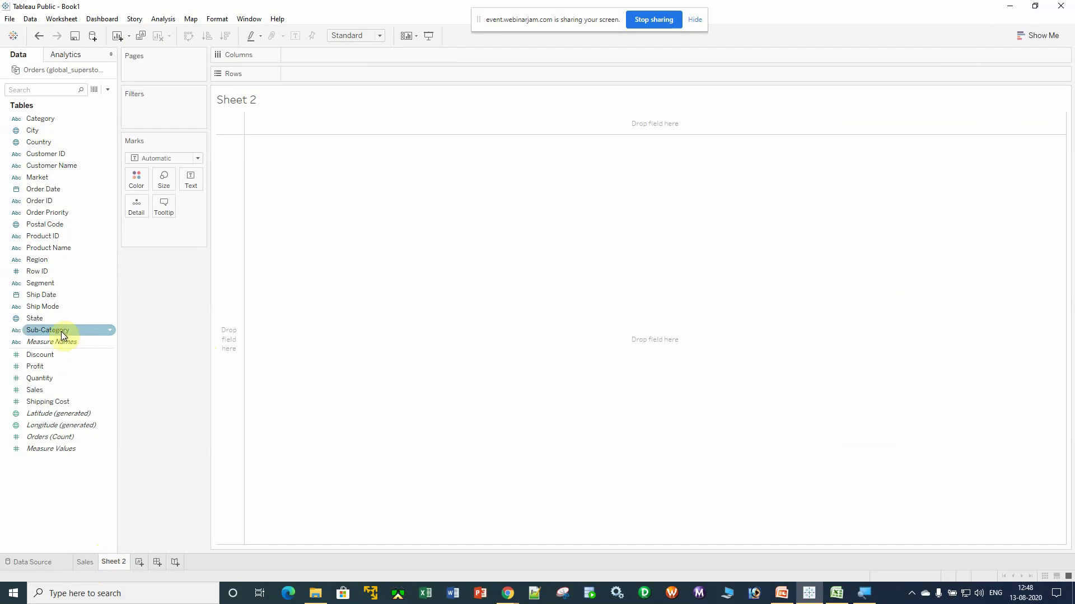
pyautogui.doubleClick(62, 332)
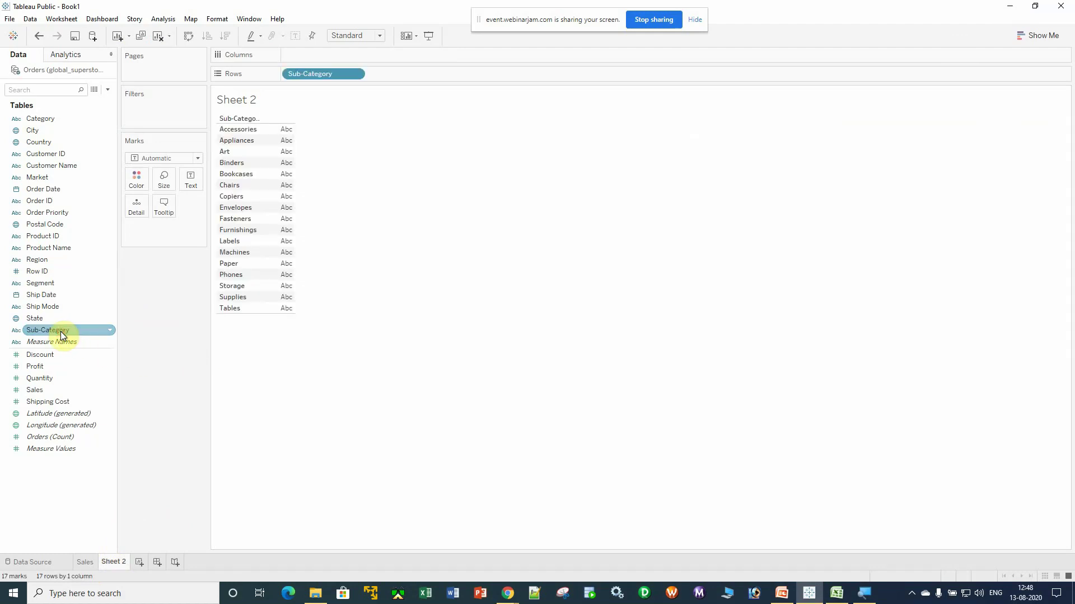
# Add Sales to the Sub-Category table on Sheet 2 and convert the table into a pie chart
pyautogui.doubleClick(40, 389)
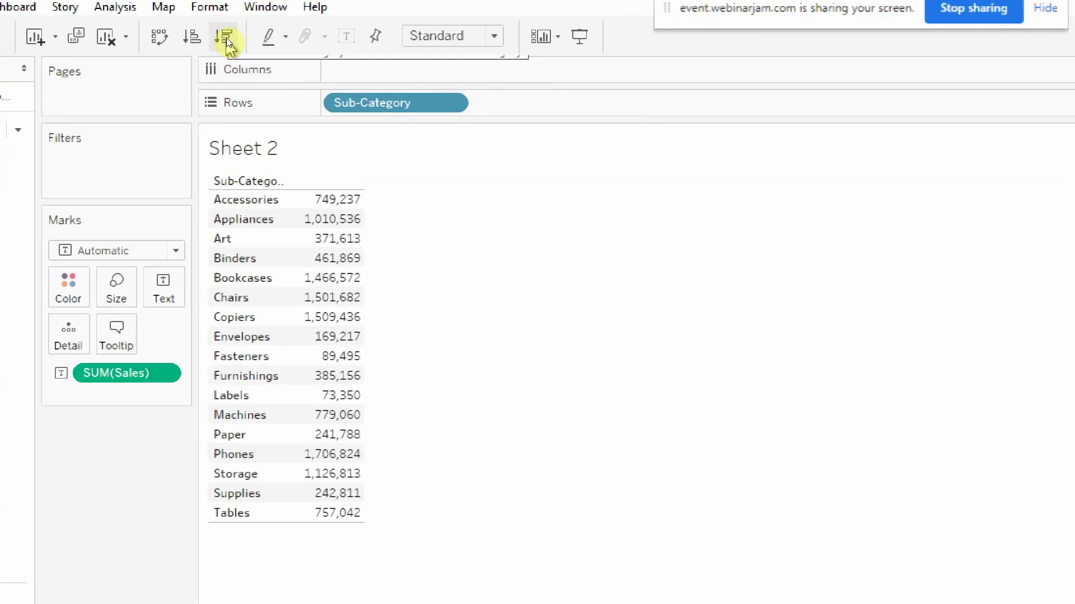
pyautogui.click(226, 37)
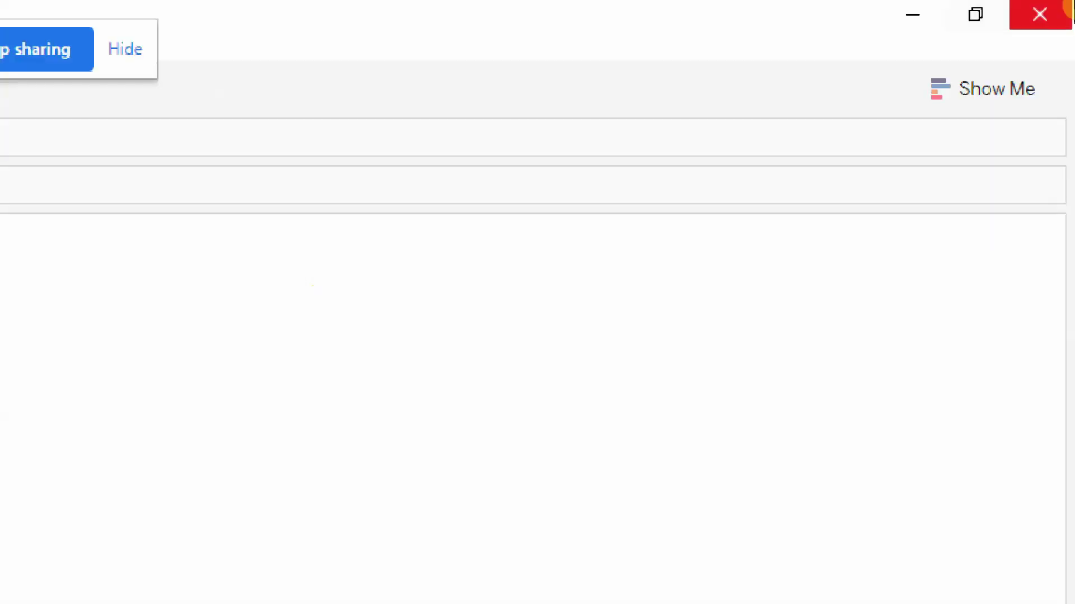
pyautogui.click(1007, 81)
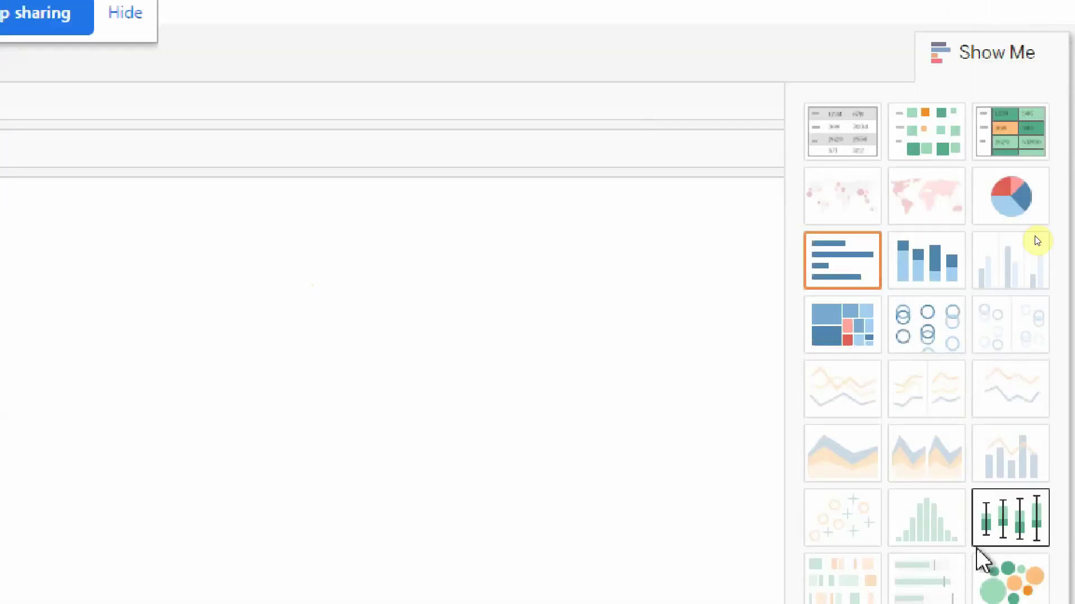
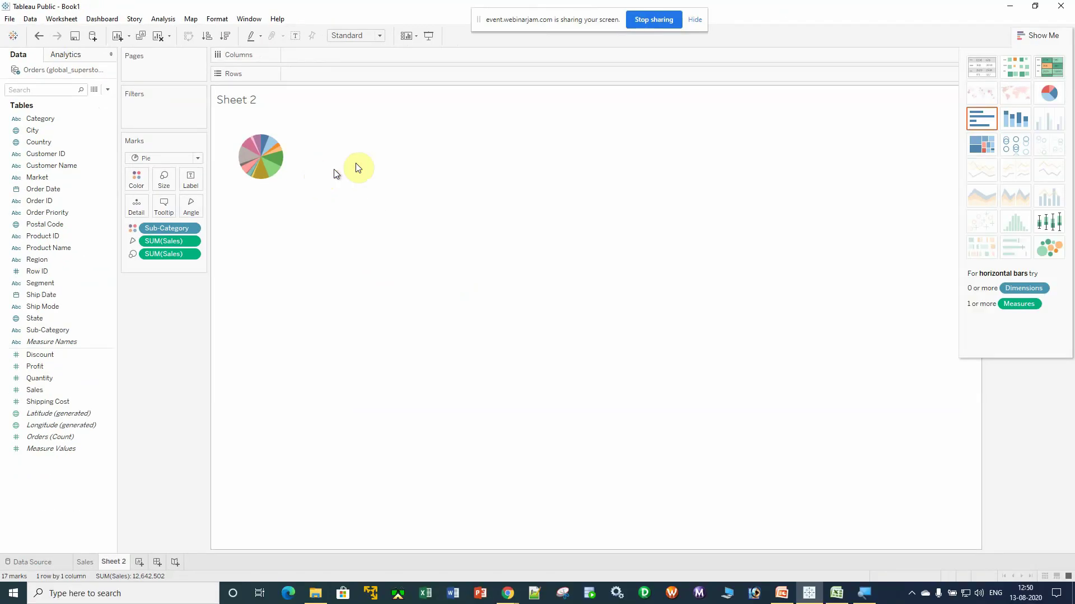
# Fit the Sheet 2 pie chart to Entire View
pyautogui.click(378, 37)
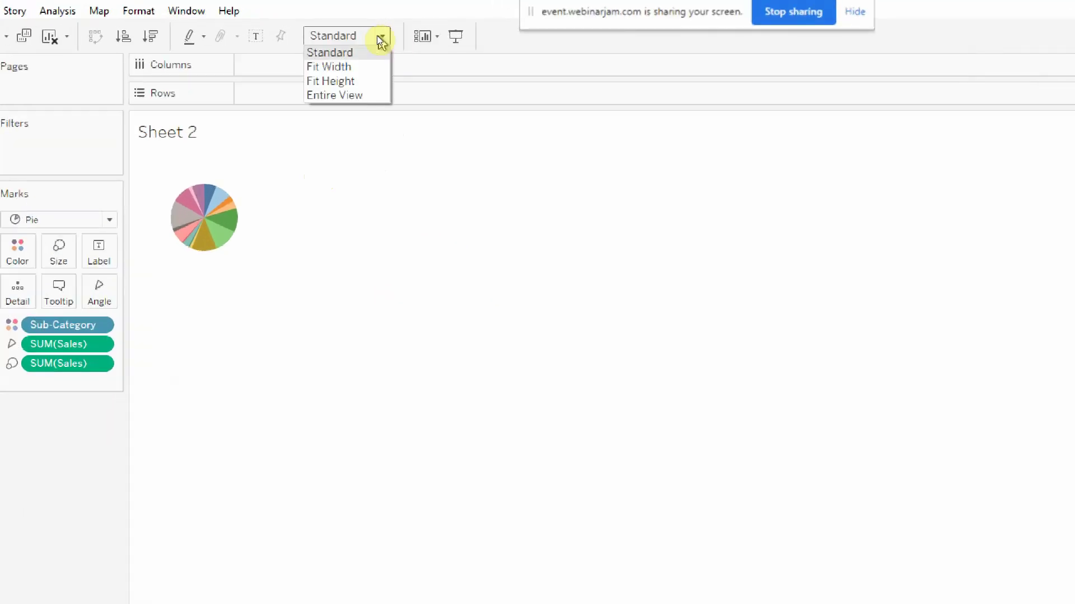
pyautogui.click(375, 95)
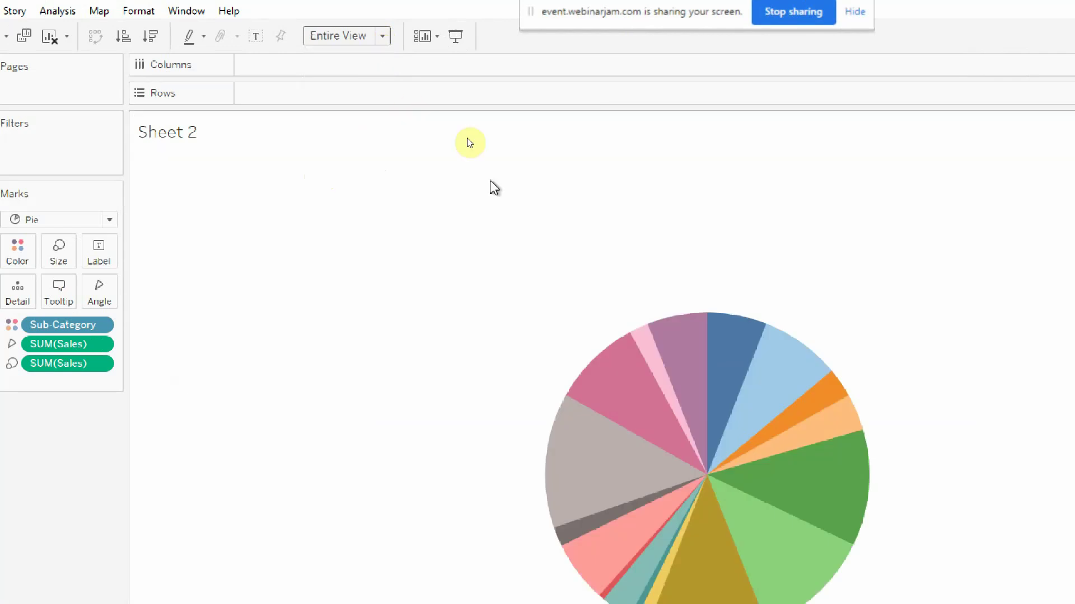
pyautogui.press('super')
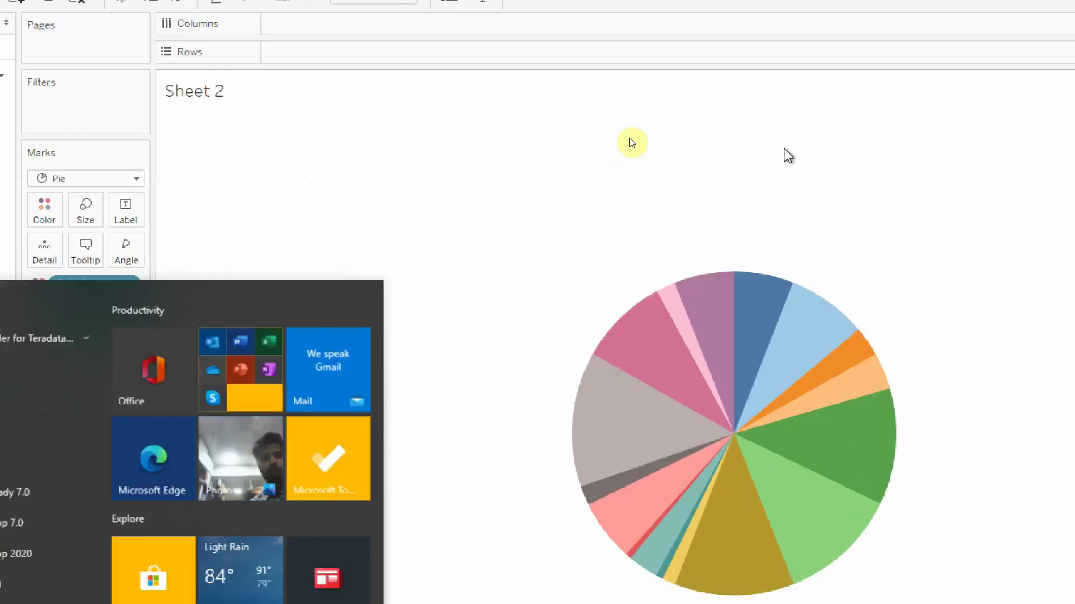
pyautogui.press('super')
pyautogui.click(297, 51)
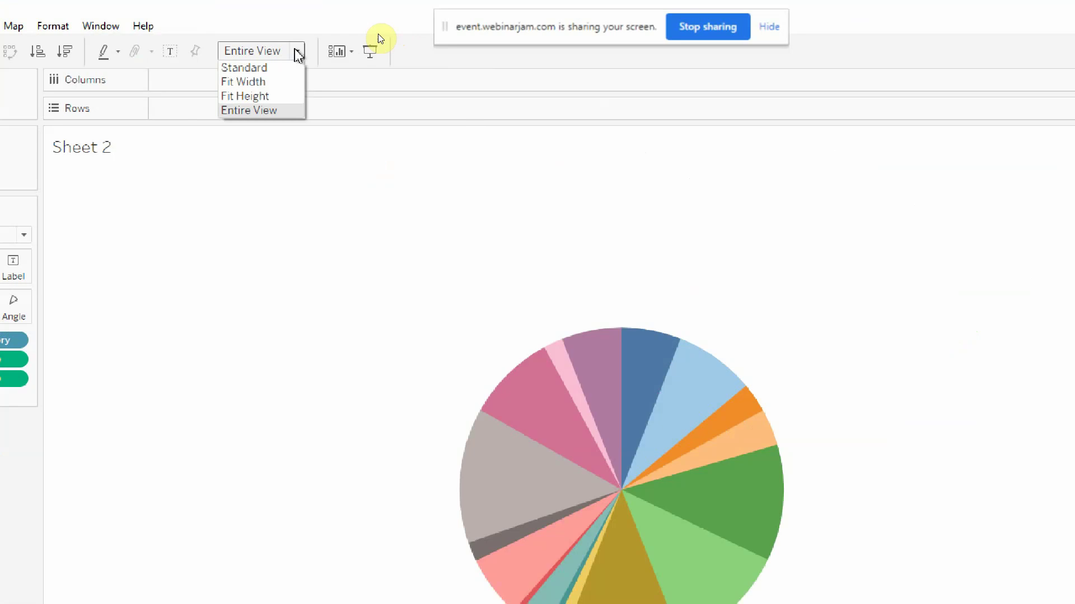
pyautogui.click(374, 77)
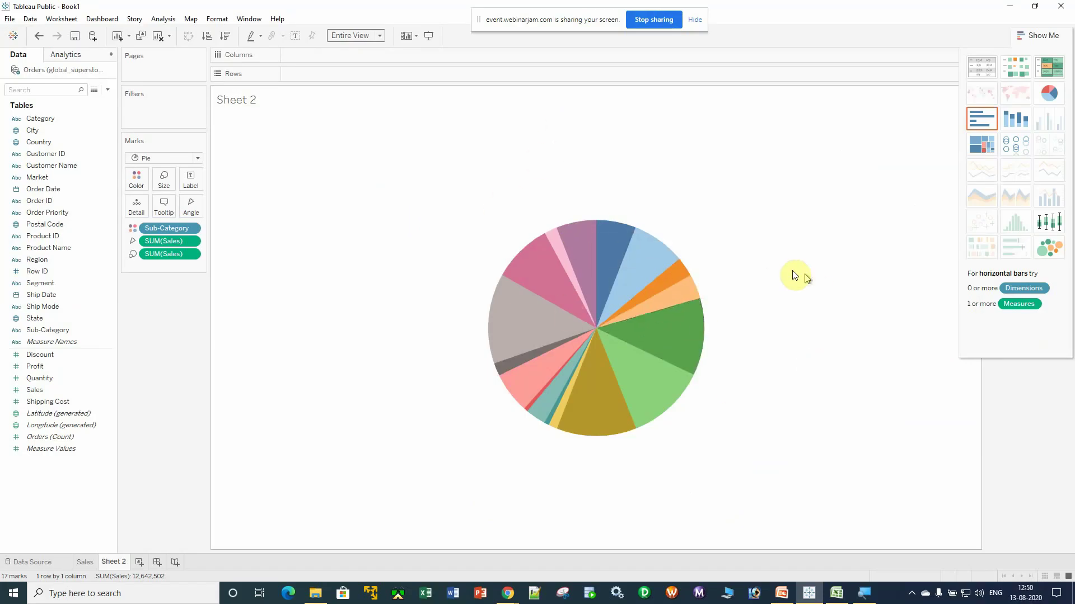
# Label the pie slices with Sub-Category and Sales
pyautogui.moveTo(644, 258)
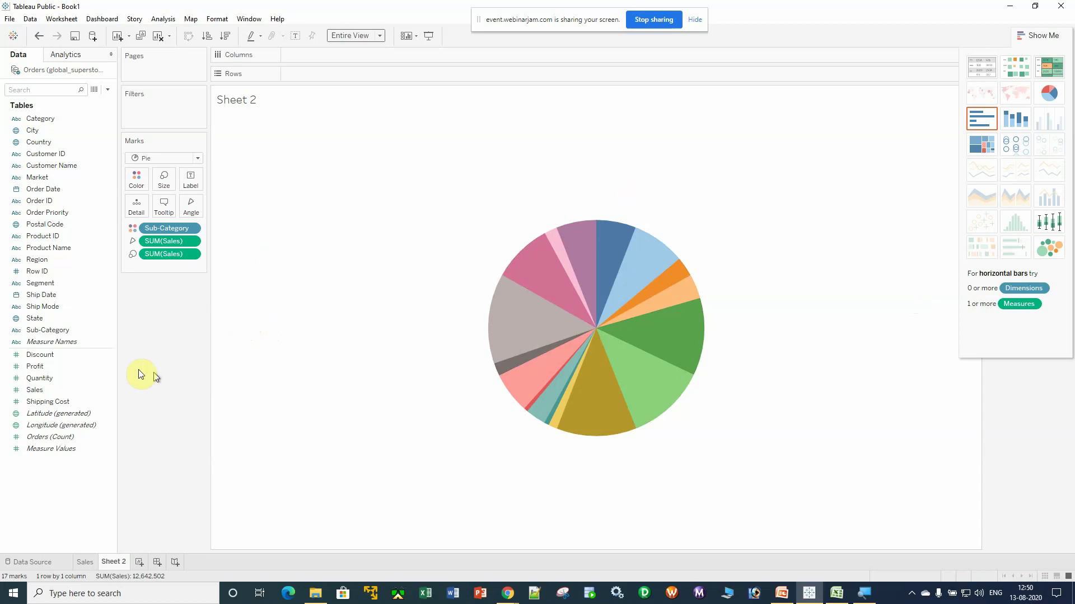
pyautogui.click(39, 331)
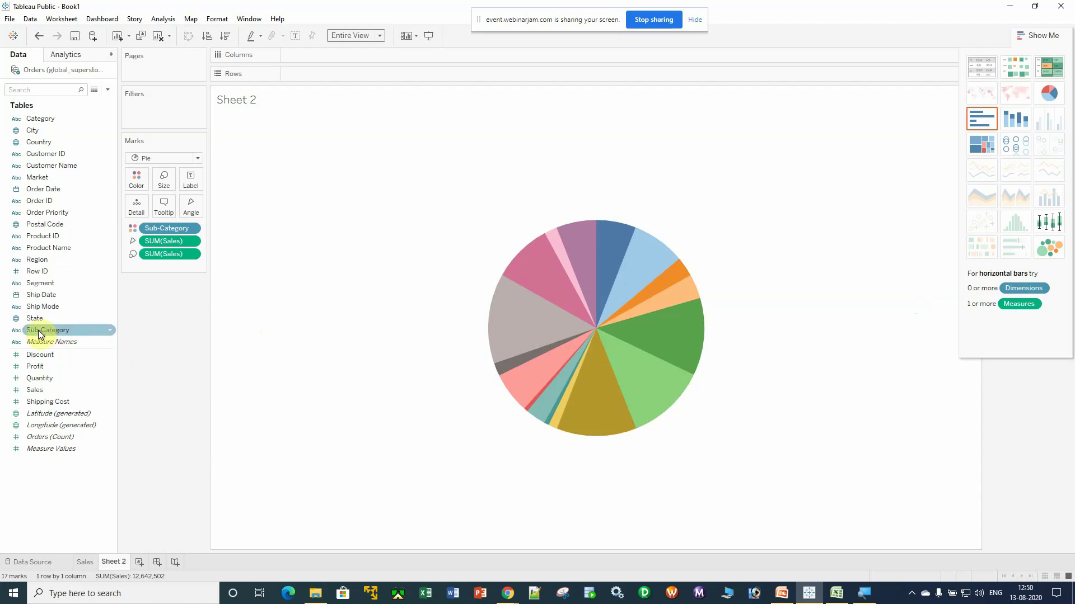
pyautogui.moveTo(39, 331); pyautogui.dragTo(191, 187)
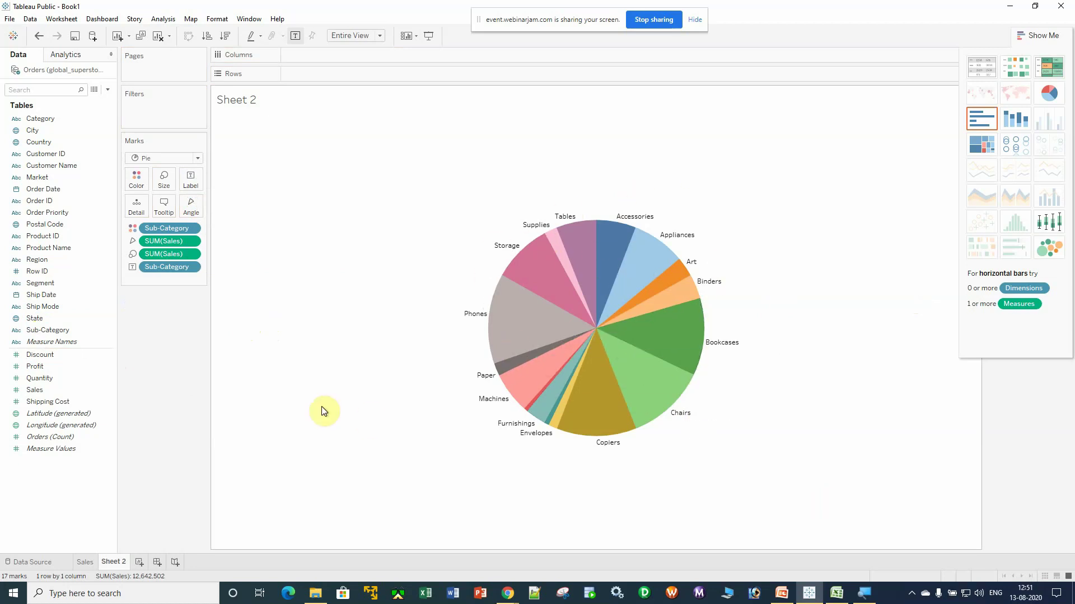
pyautogui.moveTo(35, 390); pyautogui.dragTo(193, 180)
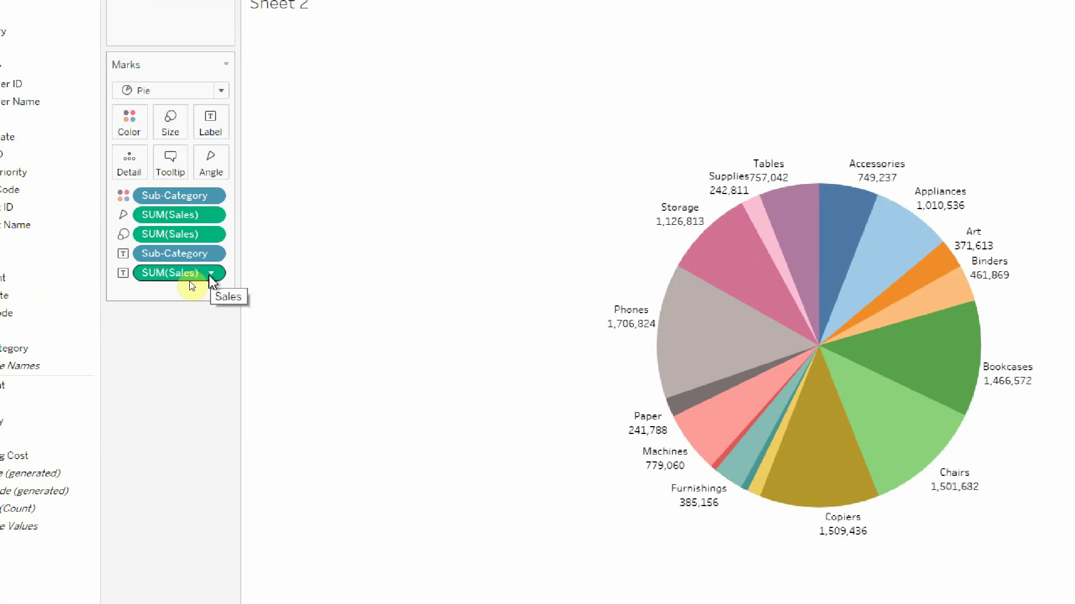
pyautogui.click(211, 274)
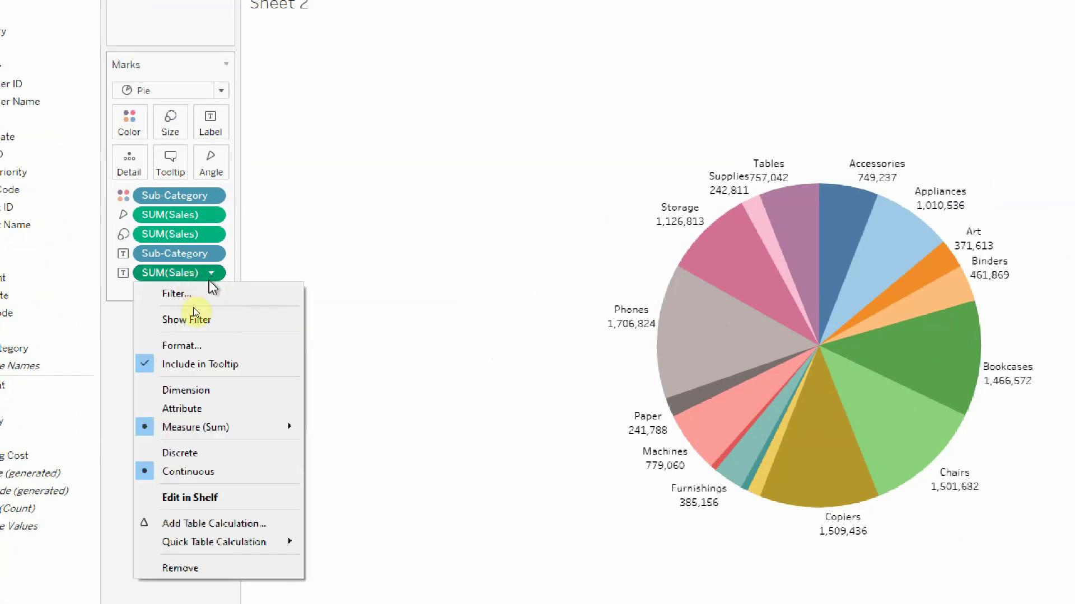
pyautogui.moveTo(248, 546)
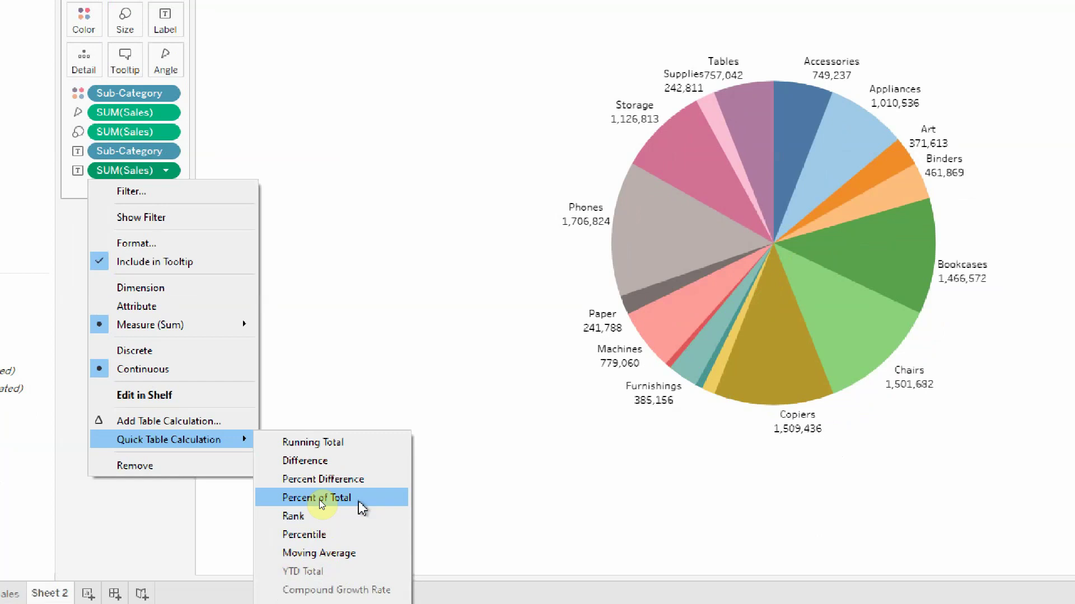
pyautogui.click(307, 334)
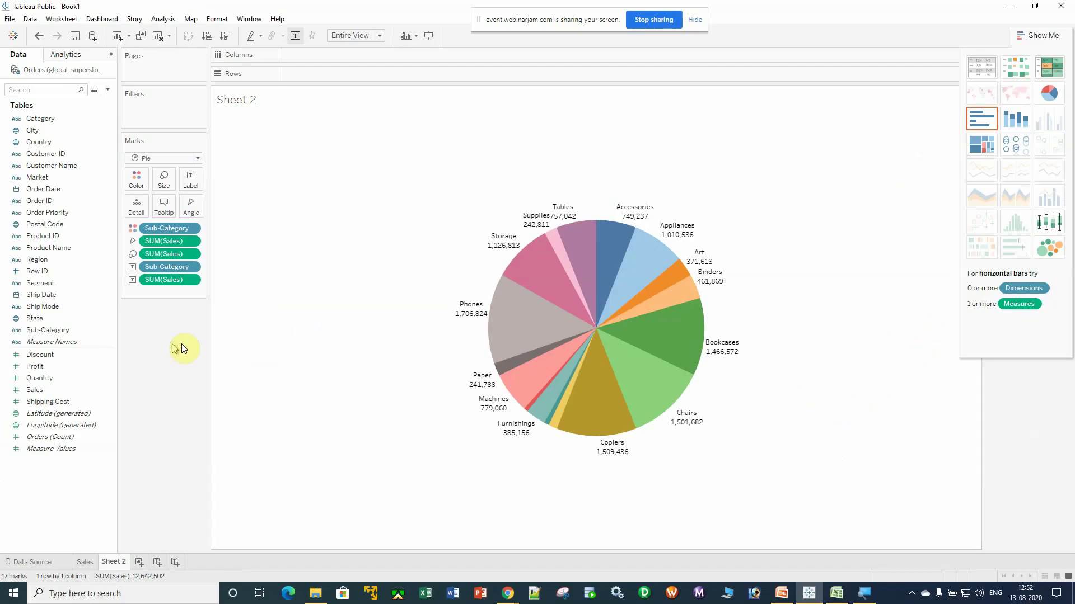
# Apply the Percent of Total quick table calculation to the Sales label and close the chart type suggestions
pyautogui.click(191, 281)
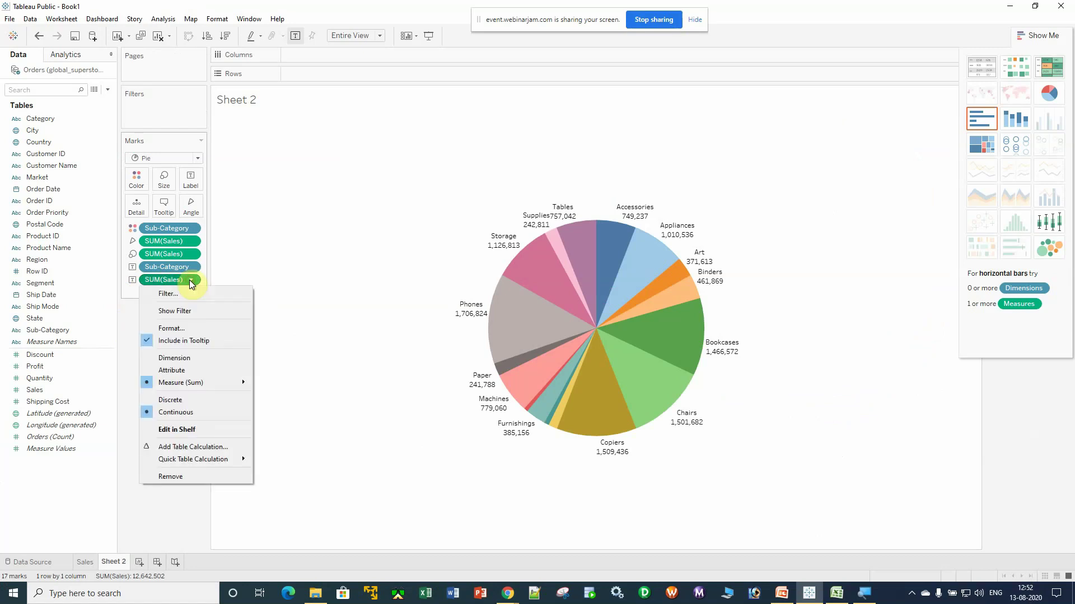
pyautogui.moveTo(206, 463)
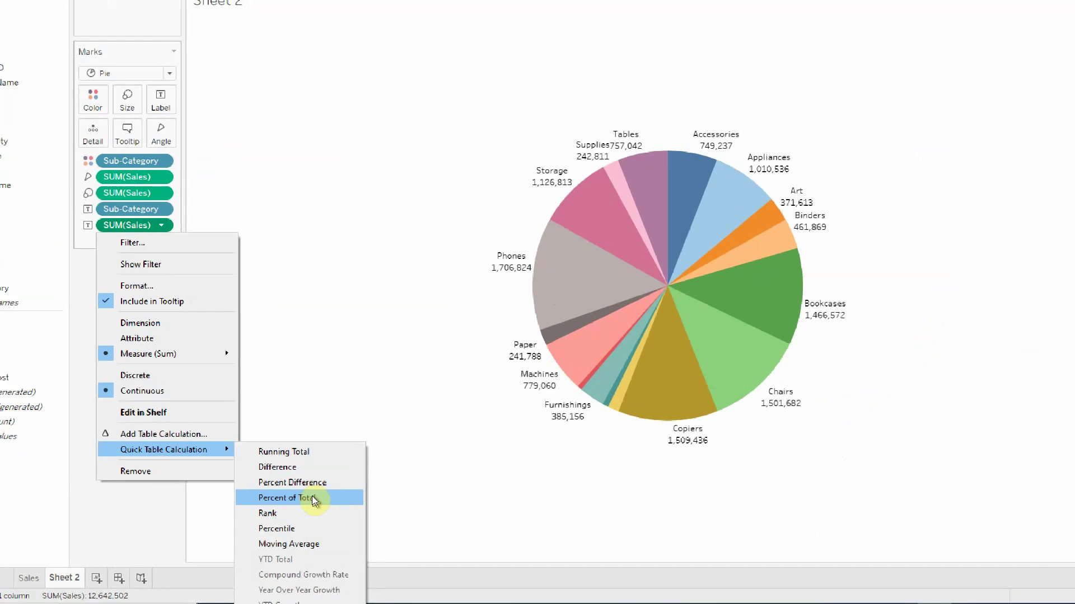
pyautogui.click(311, 496)
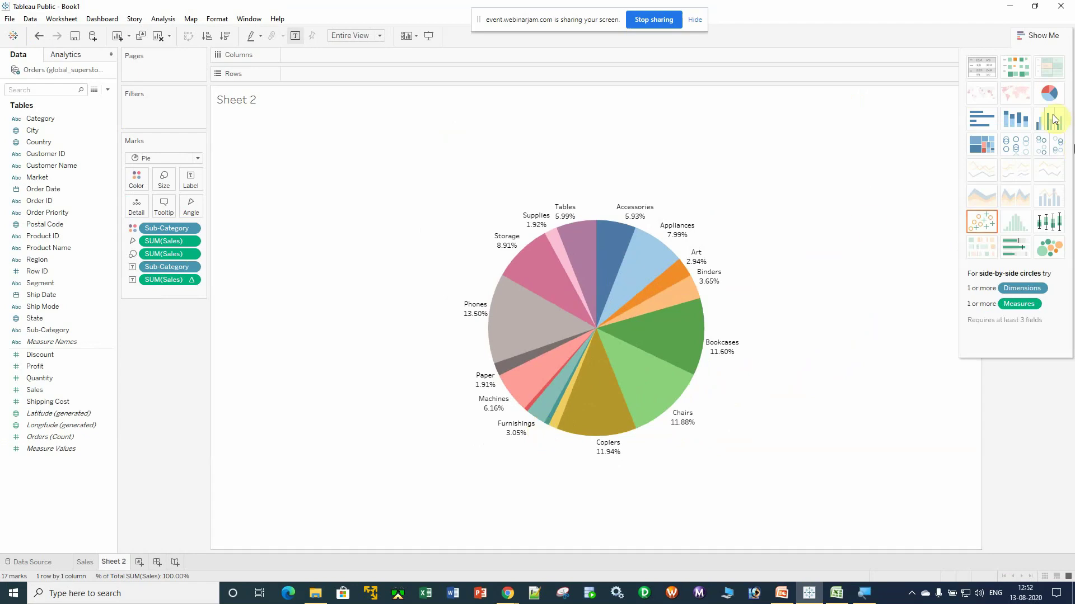
pyautogui.click(1034, 34)
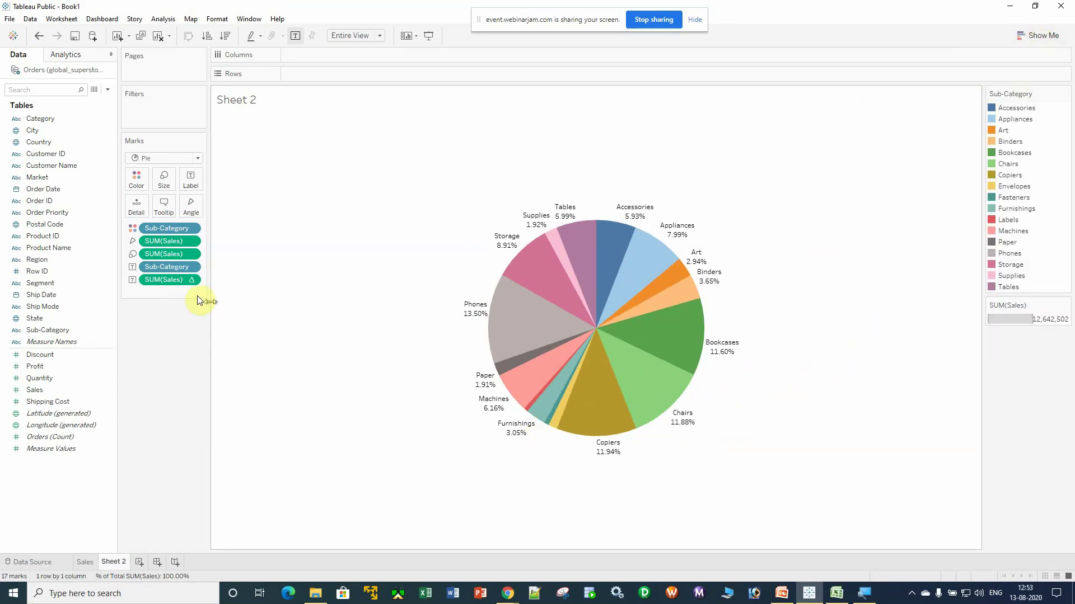
# Format the numbers of the Sales percent-of-total label as Percentage with 0 decimal places
pyautogui.click(191, 280)
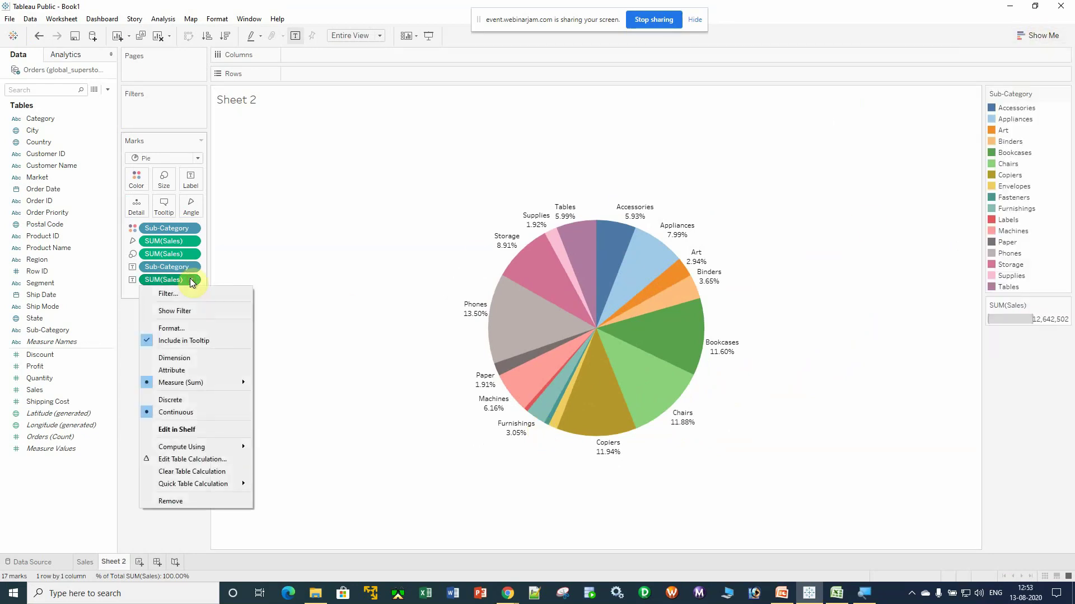
pyautogui.click(227, 331)
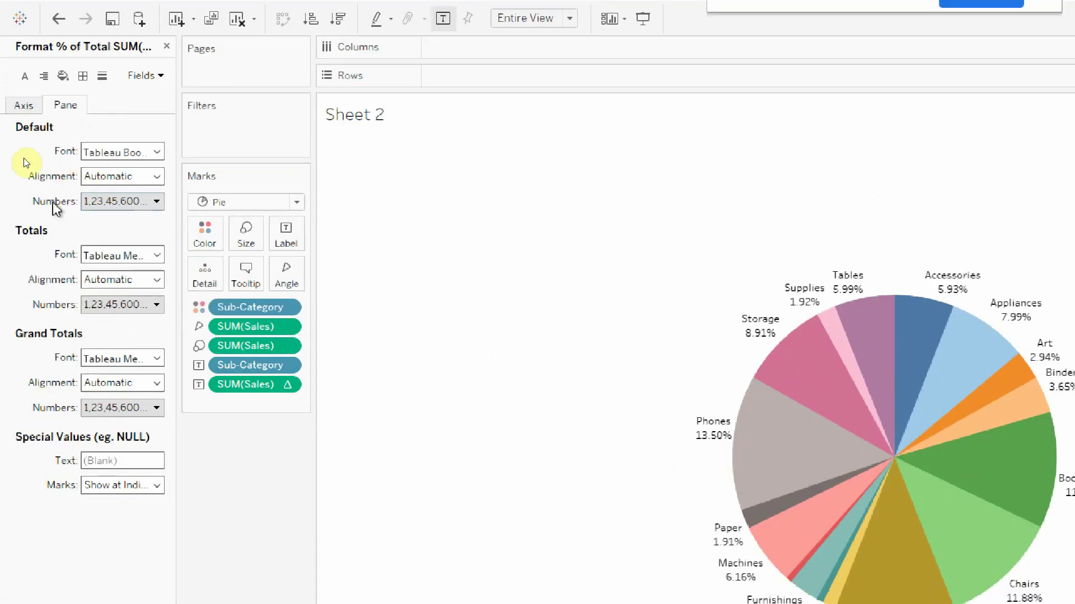
pyautogui.click(156, 201)
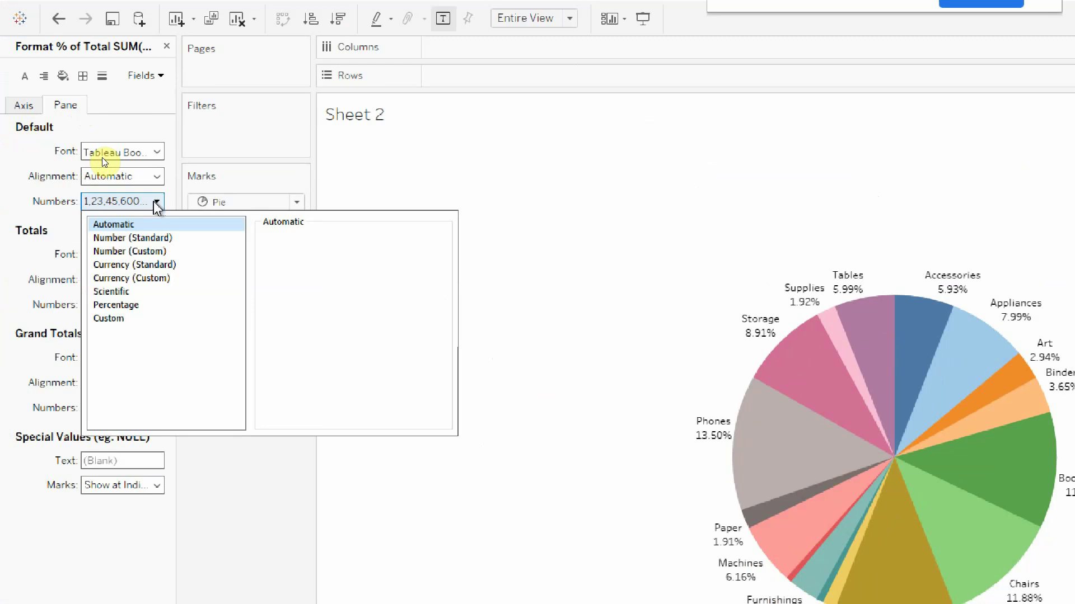
pyautogui.click(133, 305)
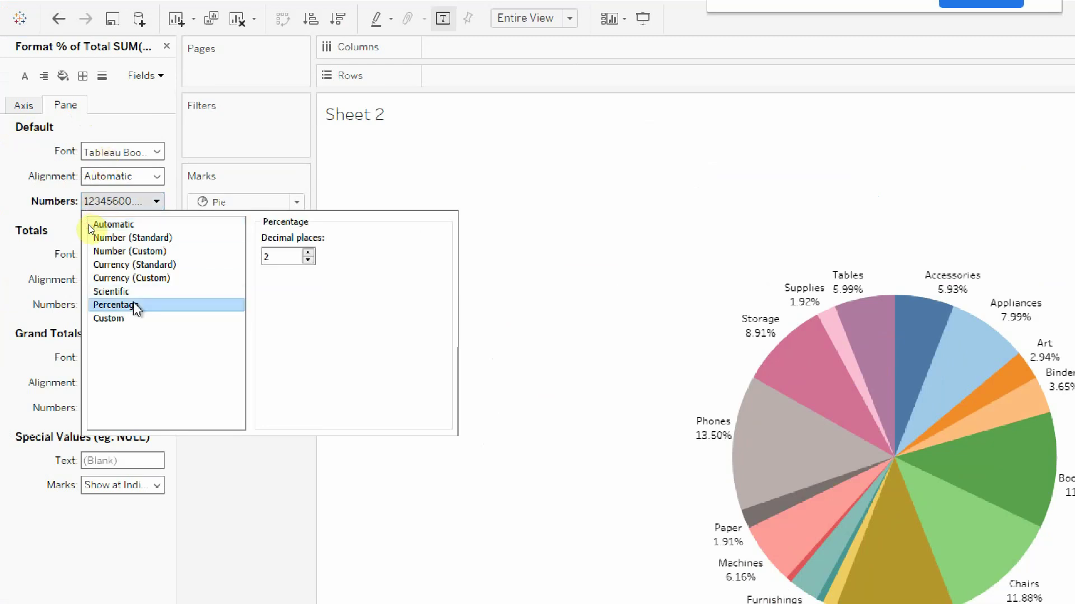
pyautogui.click(308, 260)
pyautogui.click(308, 260)
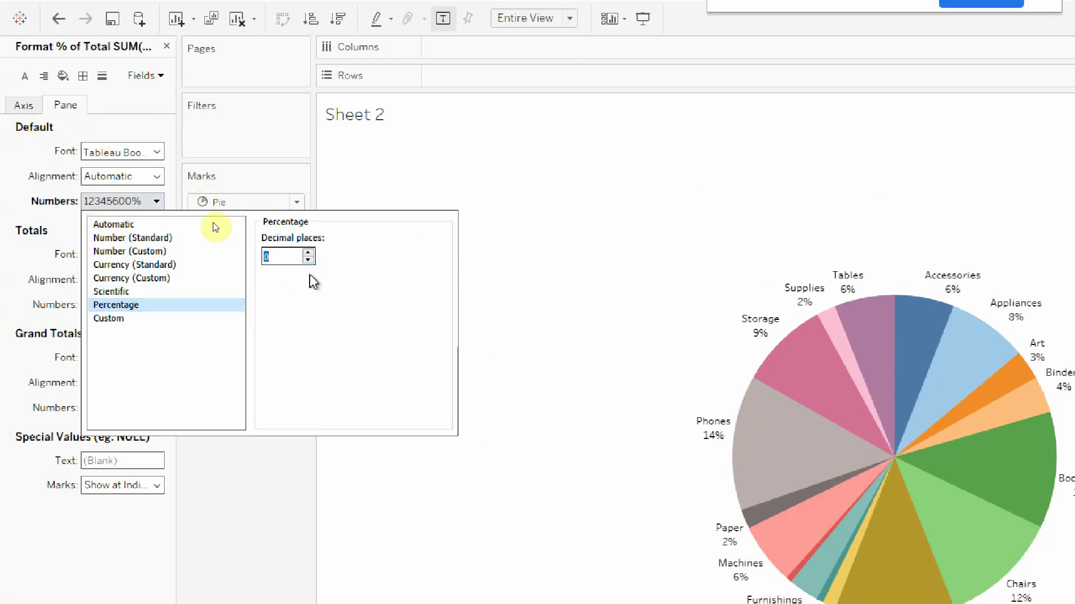
pyautogui.click(412, 202)
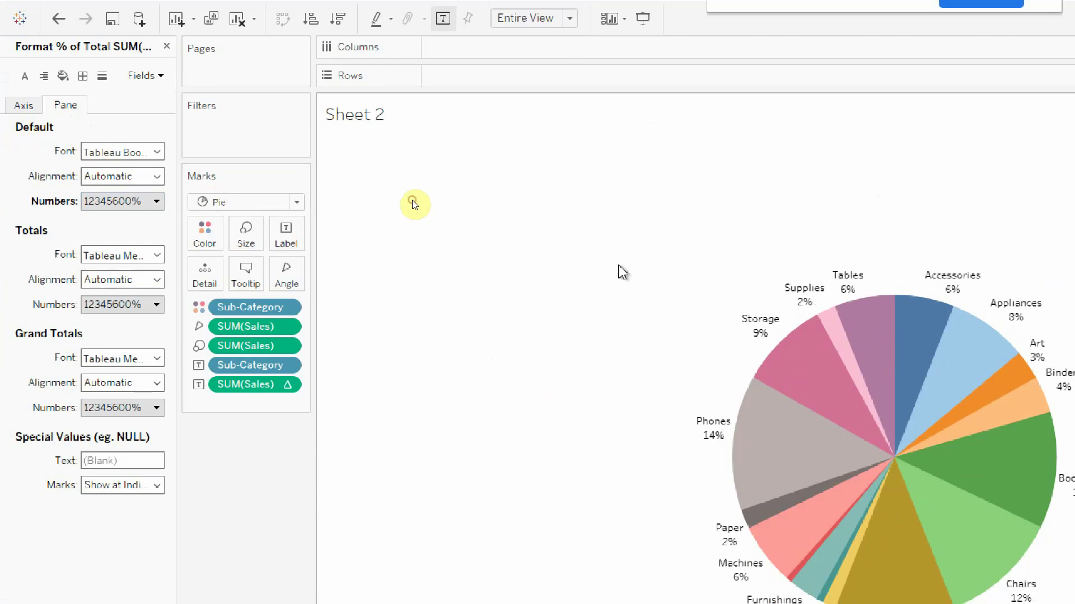
pyautogui.click(166, 46)
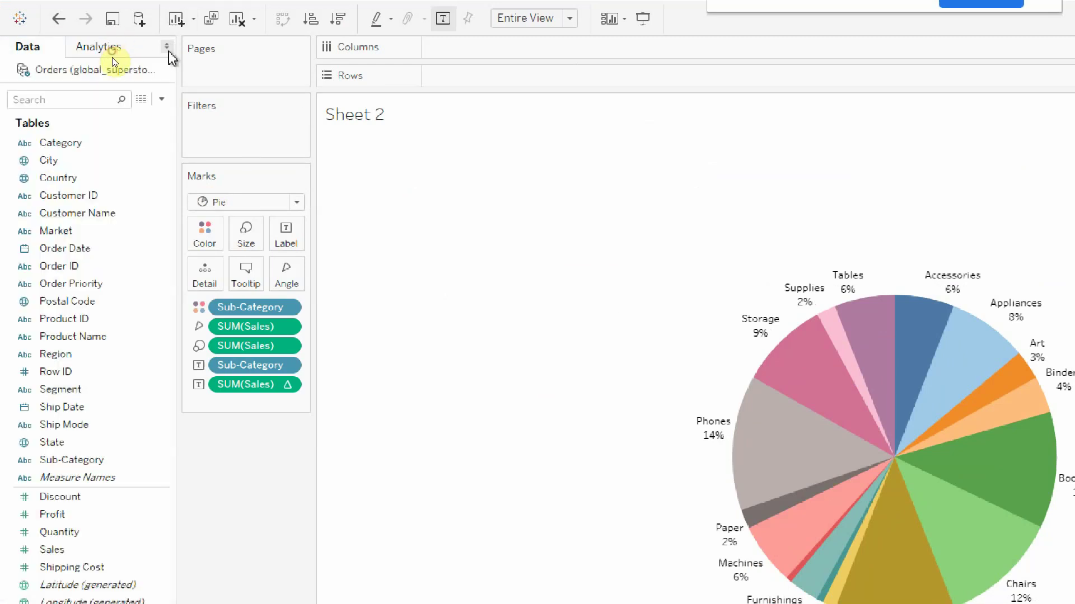
# Review the number format and decimal places setting of the Sales percentage label
pyautogui.click(289, 390)
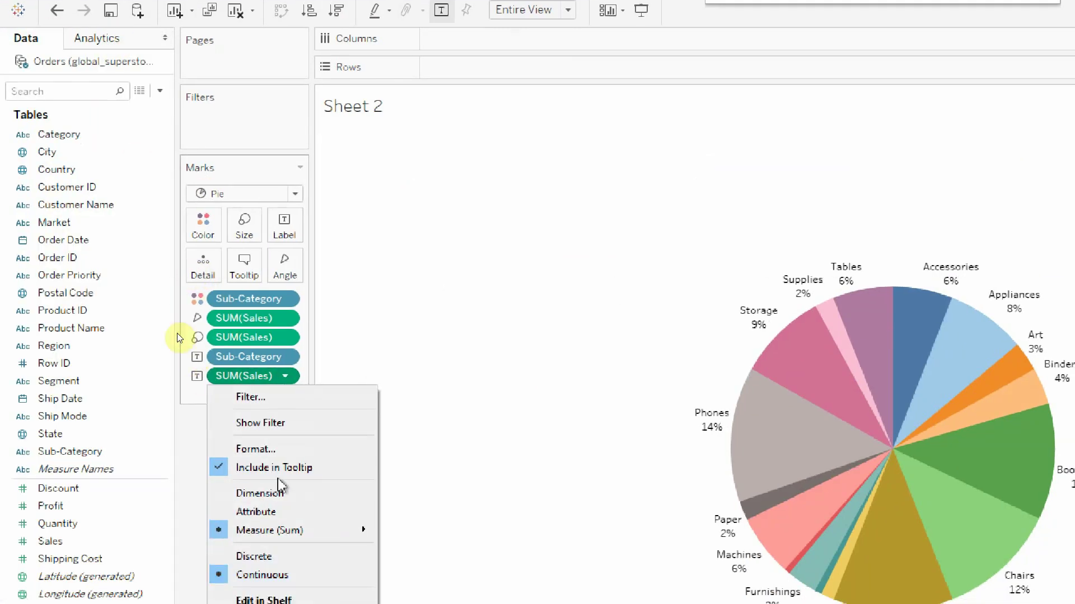
pyautogui.click(253, 449)
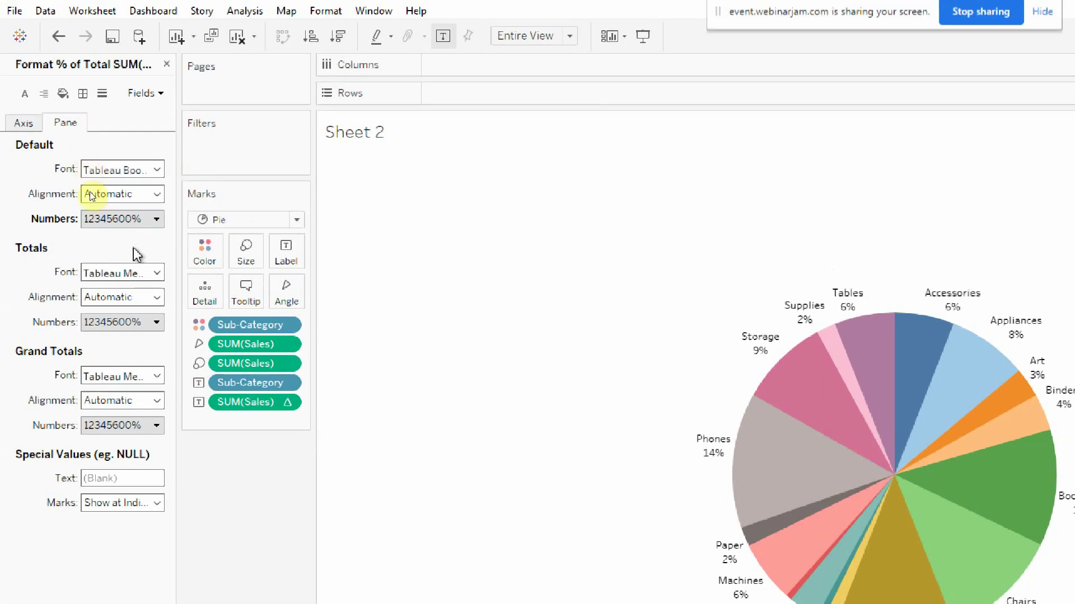
pyautogui.click(156, 219)
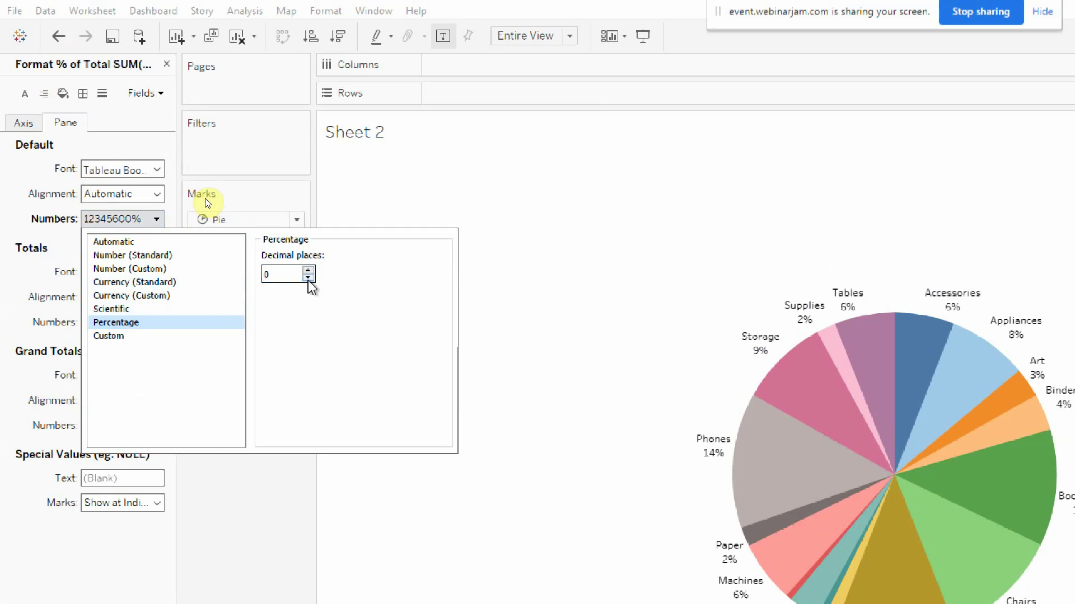
pyautogui.click(180, 360)
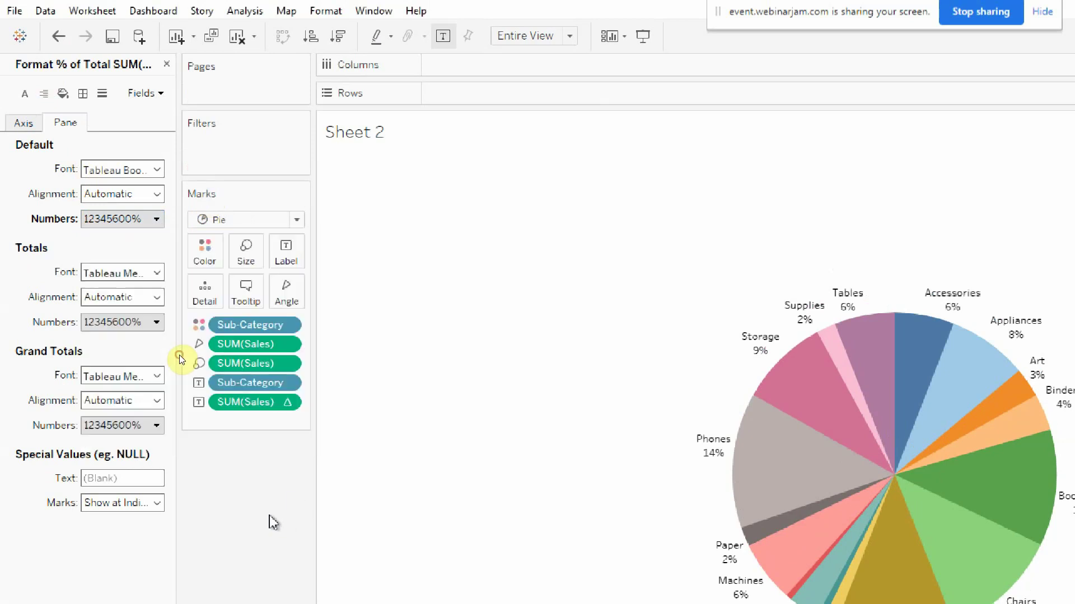
pyautogui.click(166, 64)
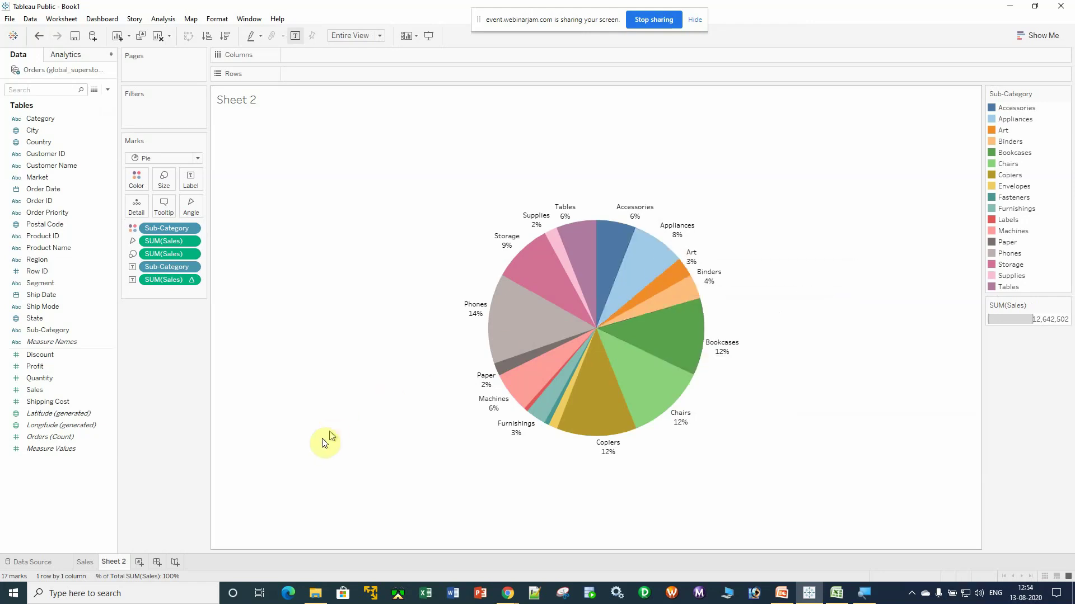
# Rename the worksheet holding the Sub-Category pie as "pie chart"
pyautogui.click(83, 563)
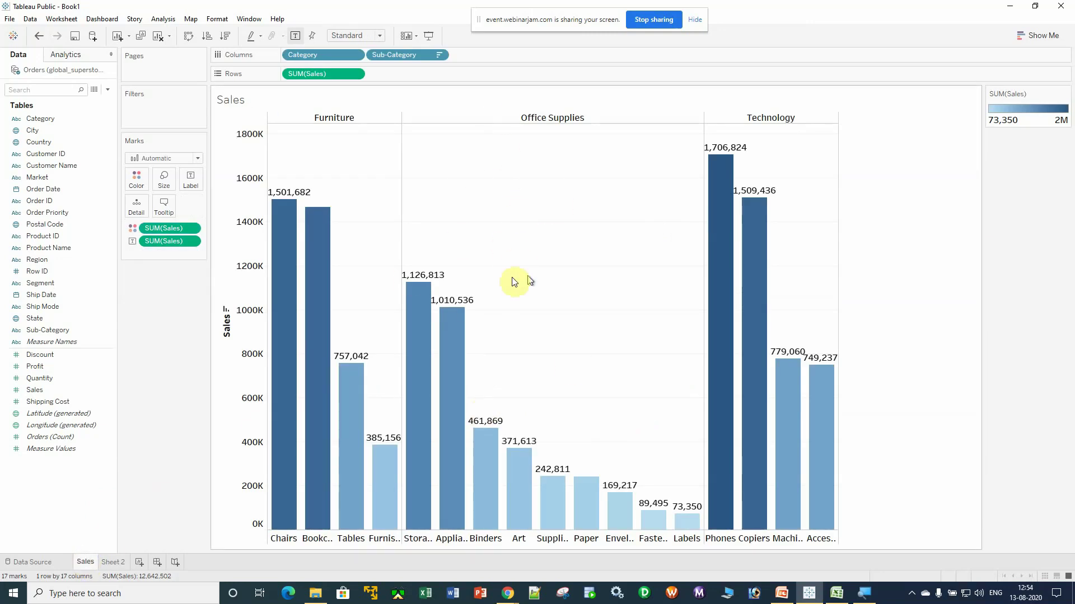
pyautogui.moveTo(301, 456)
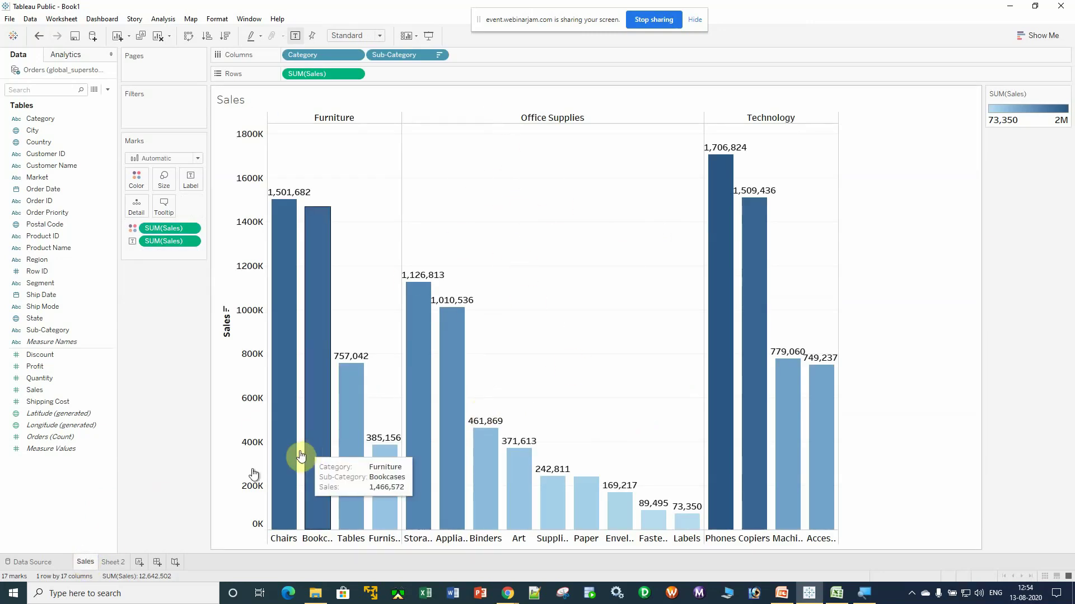
pyautogui.click(112, 563)
pyautogui.rightClick(112, 562)
pyautogui.click(166, 434)
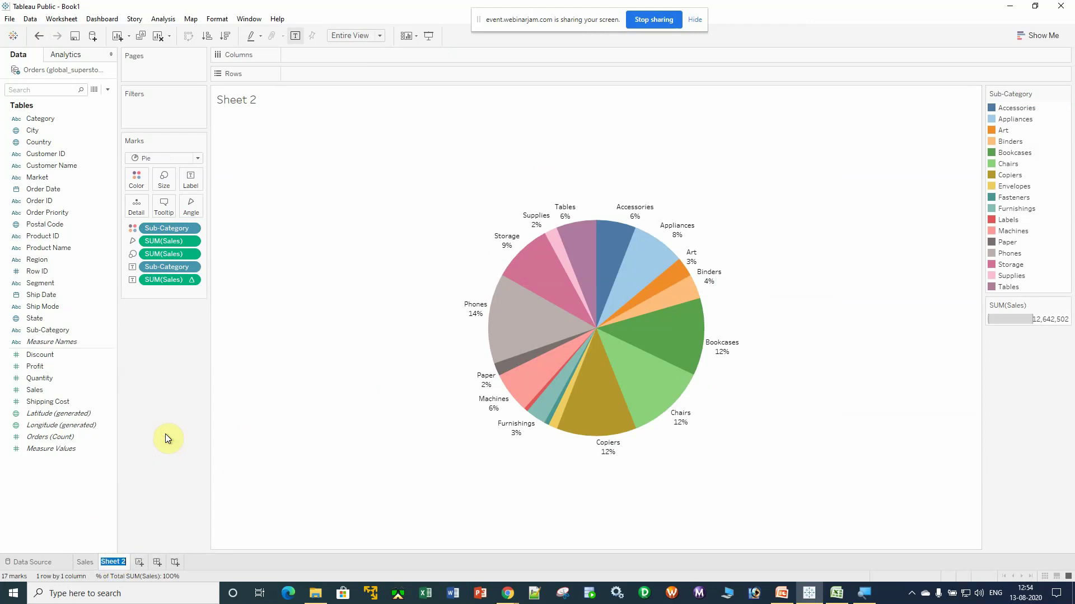
pyautogui.write('pie chart')
pyautogui.press('Return')
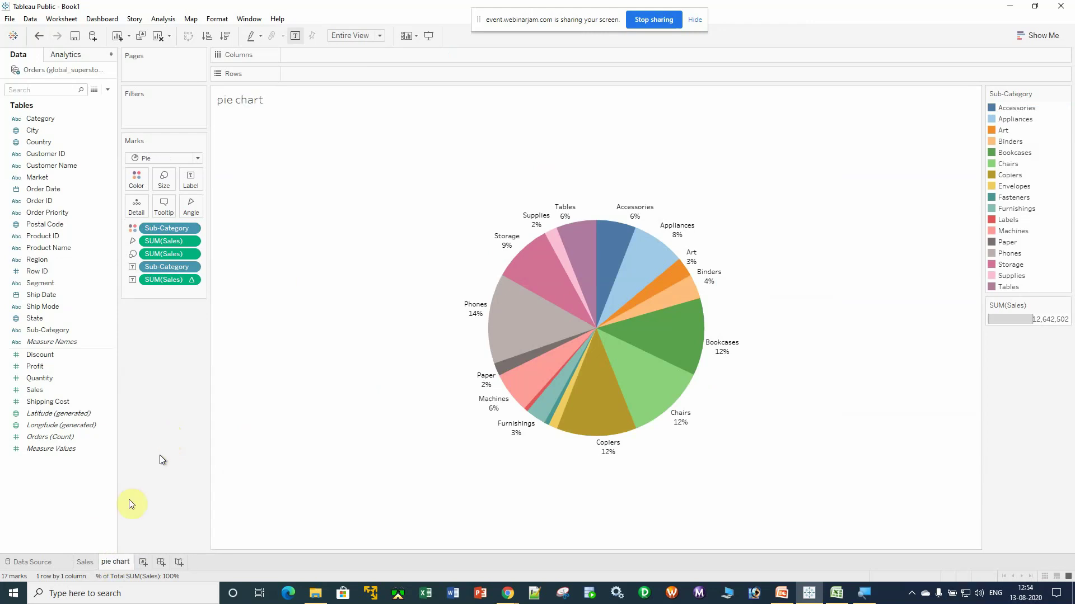
# Build a vertical bar chart of Sales by Category on a new worksheet, with the bars labelled by Sales
pyautogui.click(82, 564)
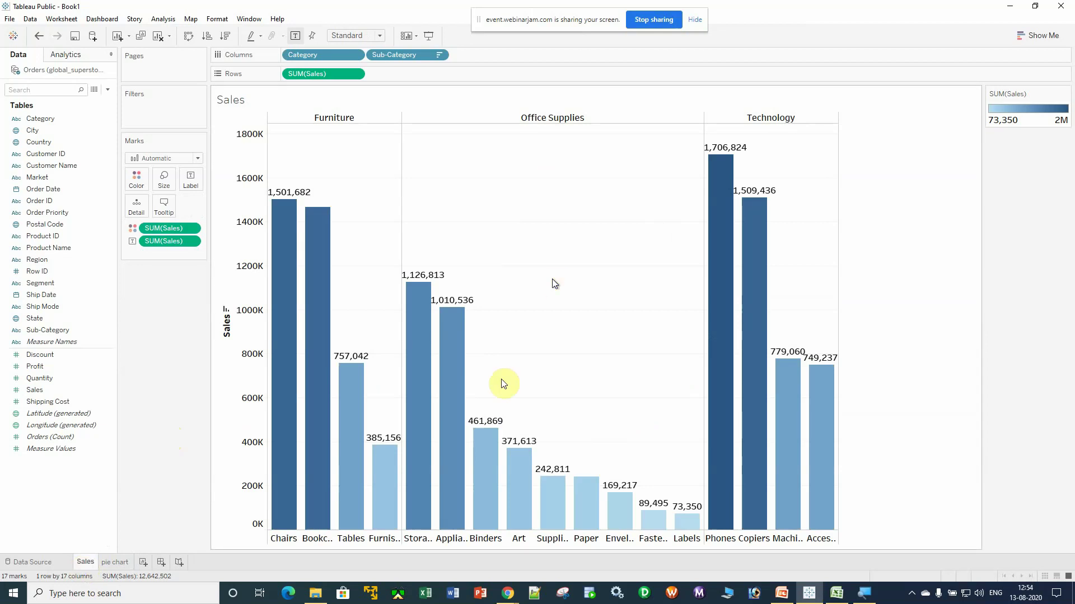
pyautogui.click(143, 562)
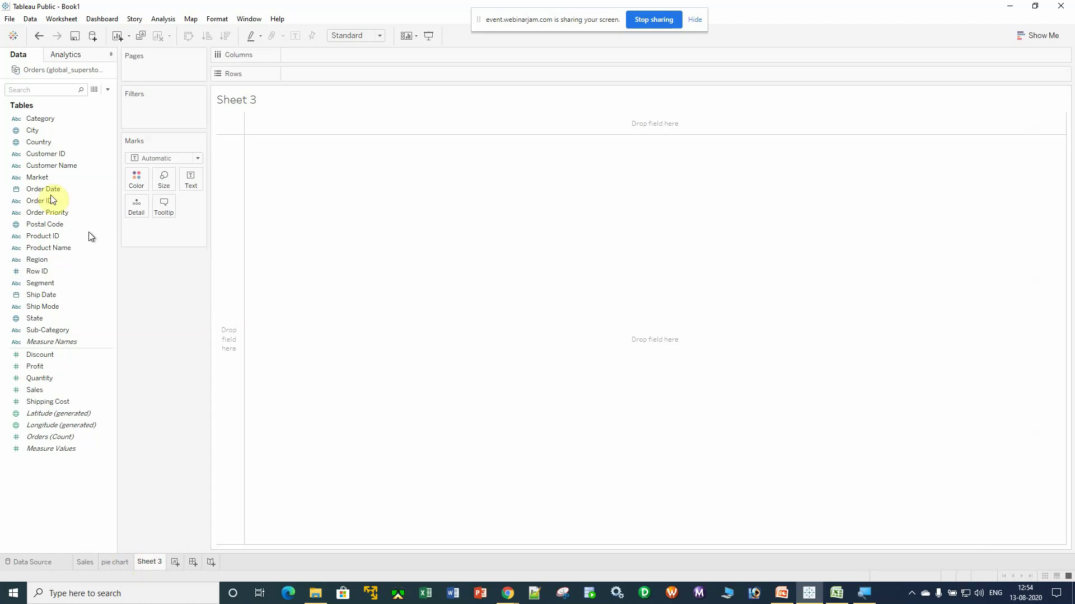
pyautogui.moveTo(36, 120); pyautogui.dragTo(298, 58)
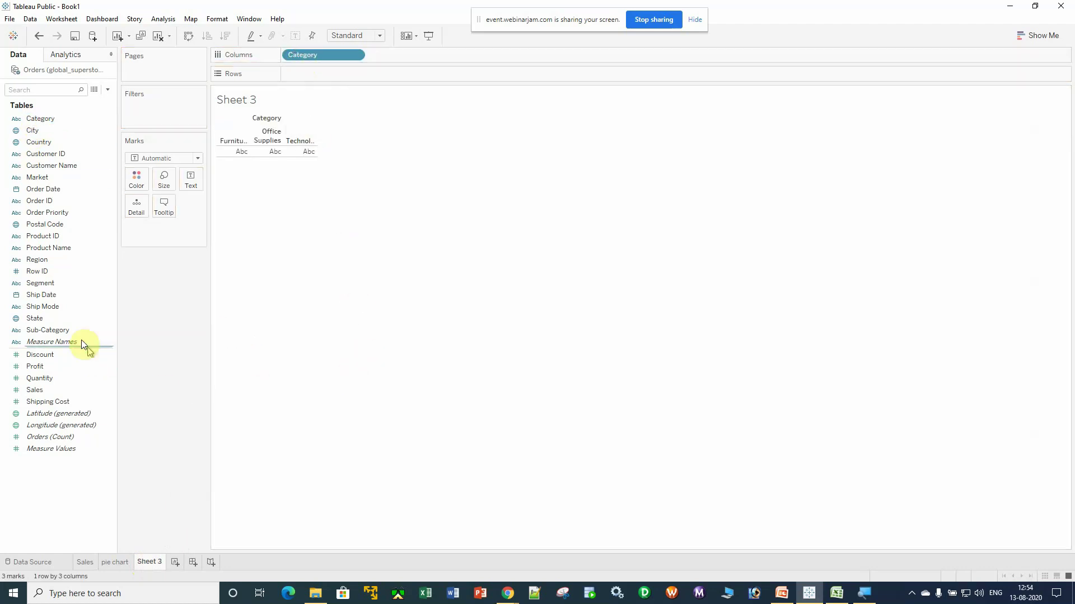
pyautogui.moveTo(59, 392); pyautogui.dragTo(330, 75)
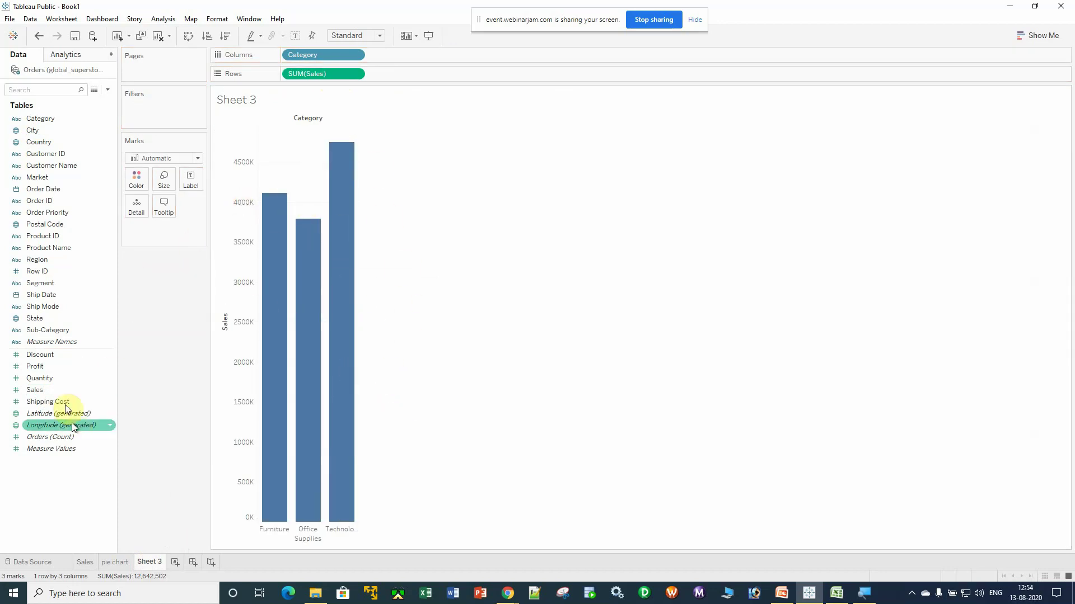
pyautogui.moveTo(45, 394); pyautogui.dragTo(190, 179)
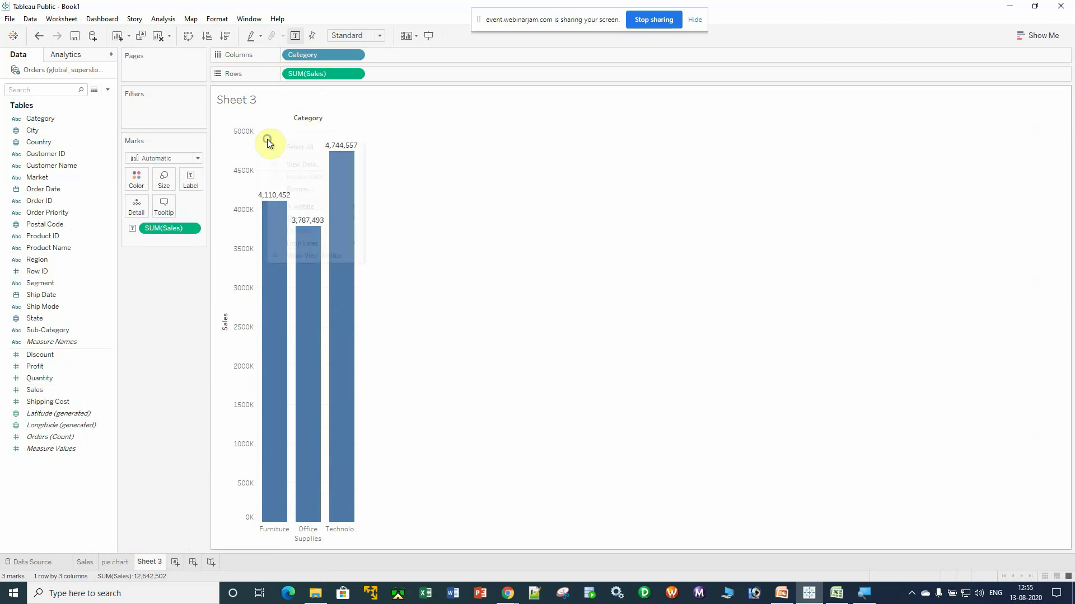
# Format the Sheet 3 worksheet font as 12 pt, bold and black
pyautogui.rightClick(267, 139)
pyautogui.click(302, 188)
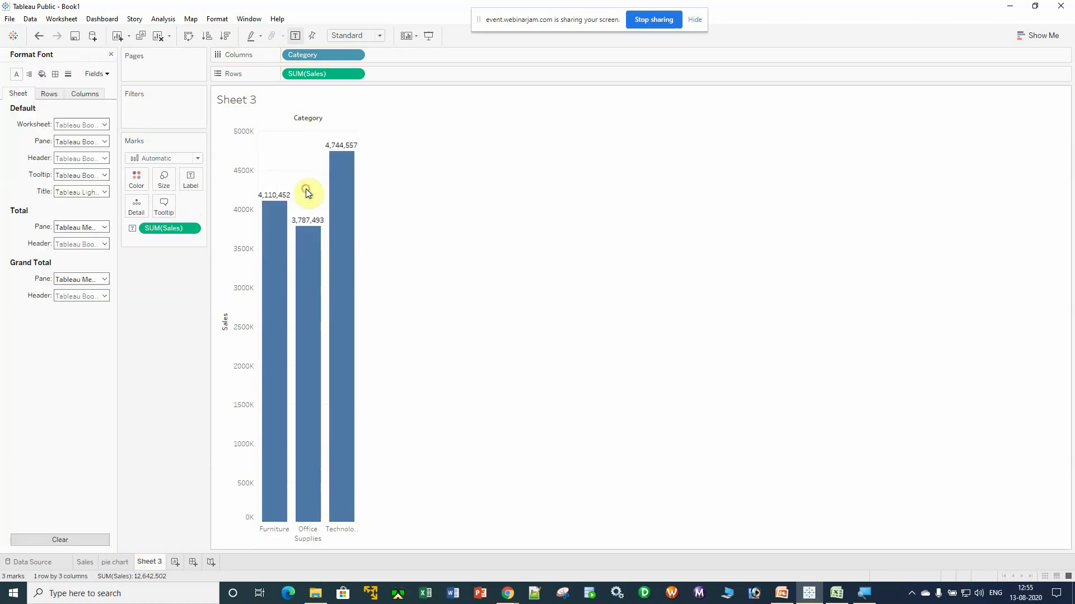
pyautogui.click(103, 126)
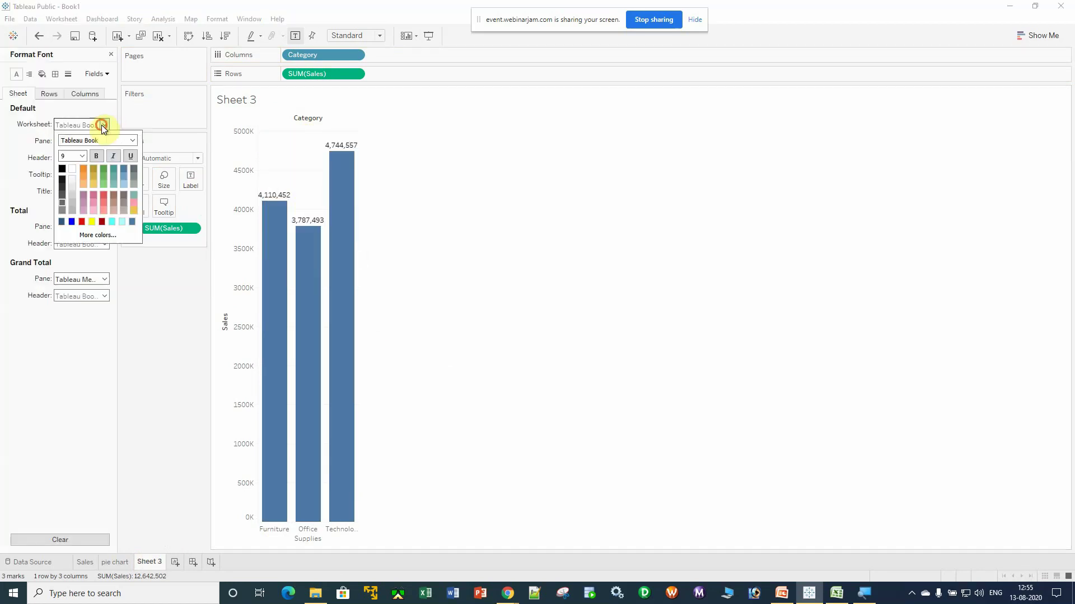
pyautogui.click(83, 156)
pyautogui.click(75, 196)
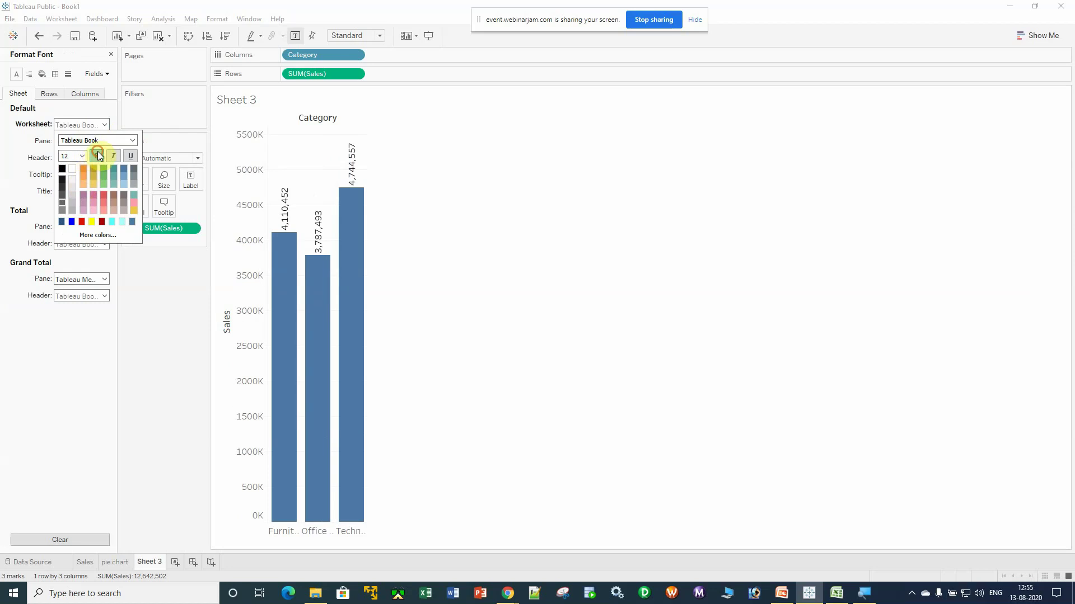
pyautogui.click(97, 155)
pyautogui.click(65, 169)
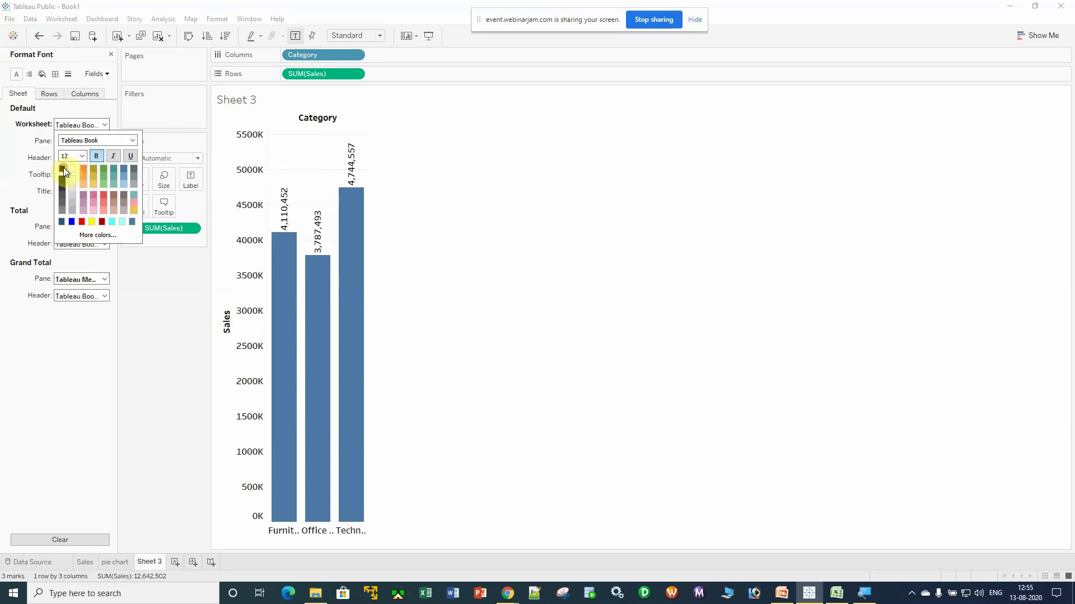
pyautogui.click(310, 146)
pyautogui.click(111, 54)
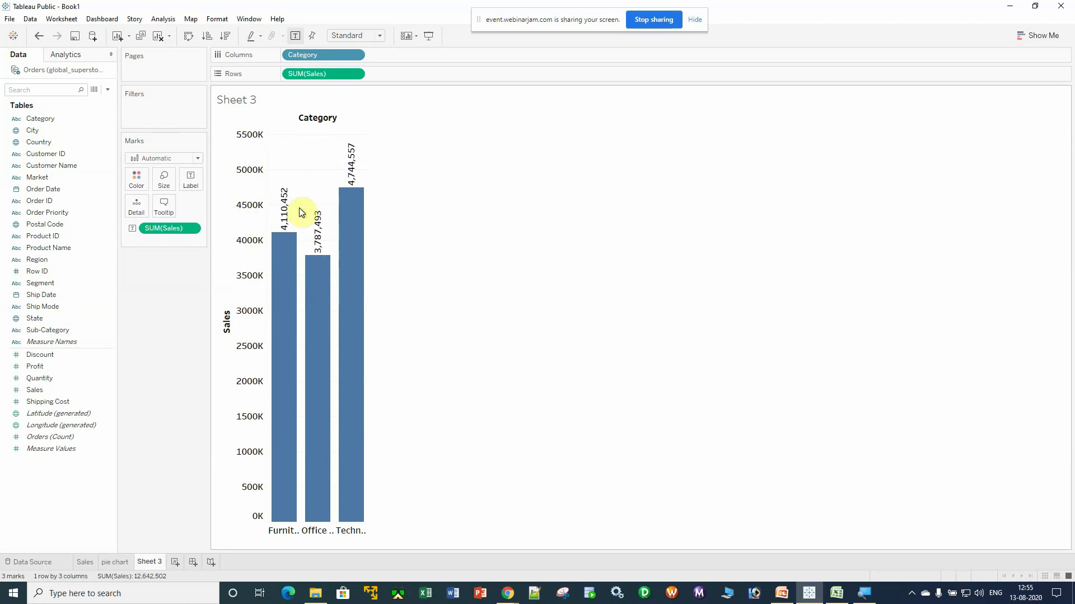
pyautogui.rightClick(289, 153)
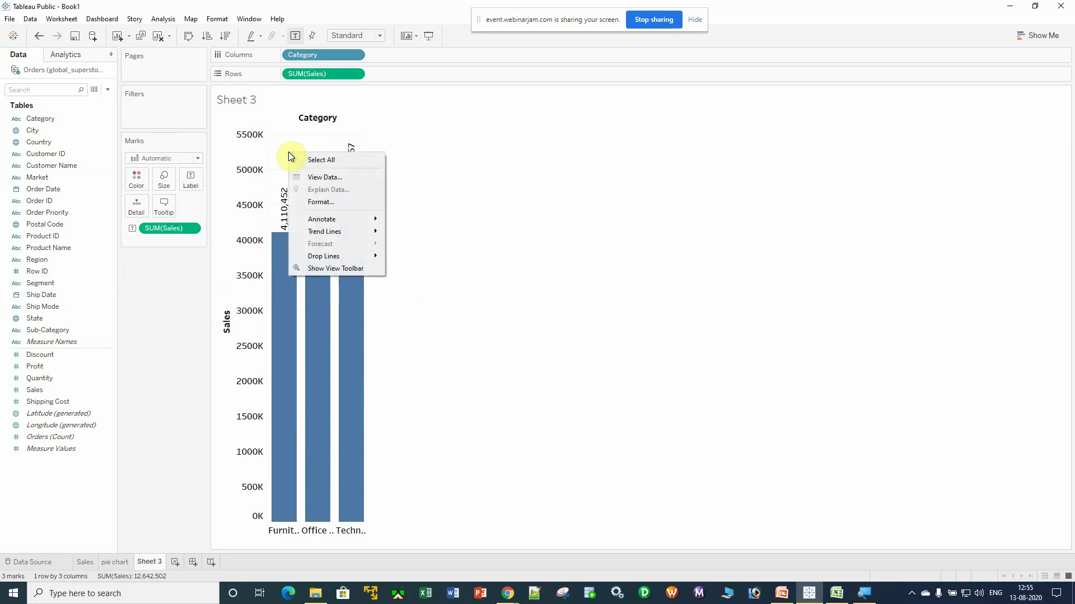
pyautogui.click(313, 202)
pyautogui.click(110, 54)
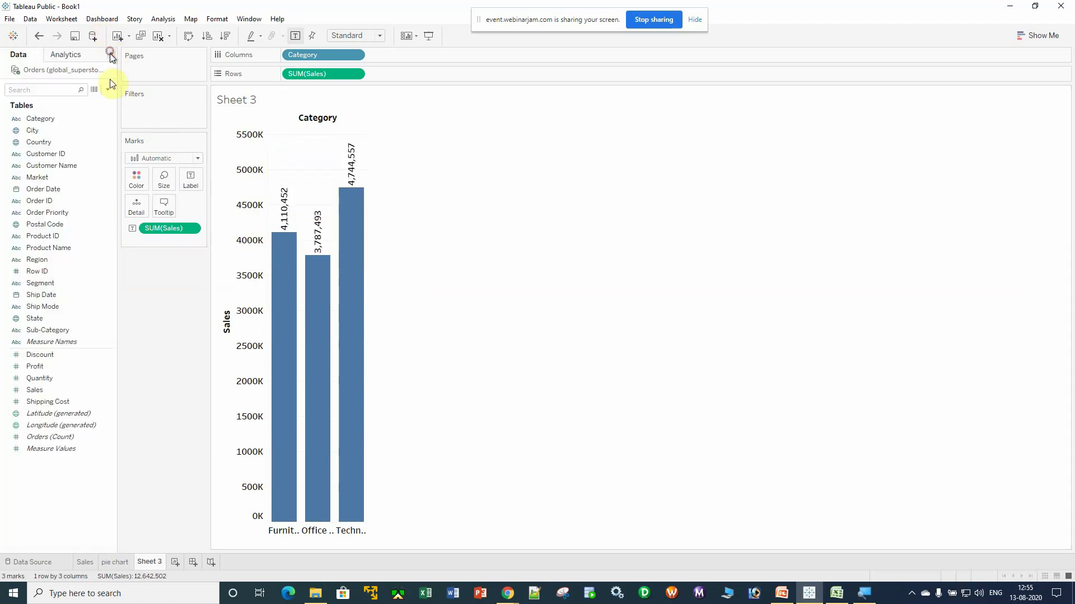
# Color the bars by Category and assign blue from the Automatic palette to Furniture
pyautogui.click(50, 122)
pyautogui.moveTo(50, 124); pyautogui.dragTo(136, 181)
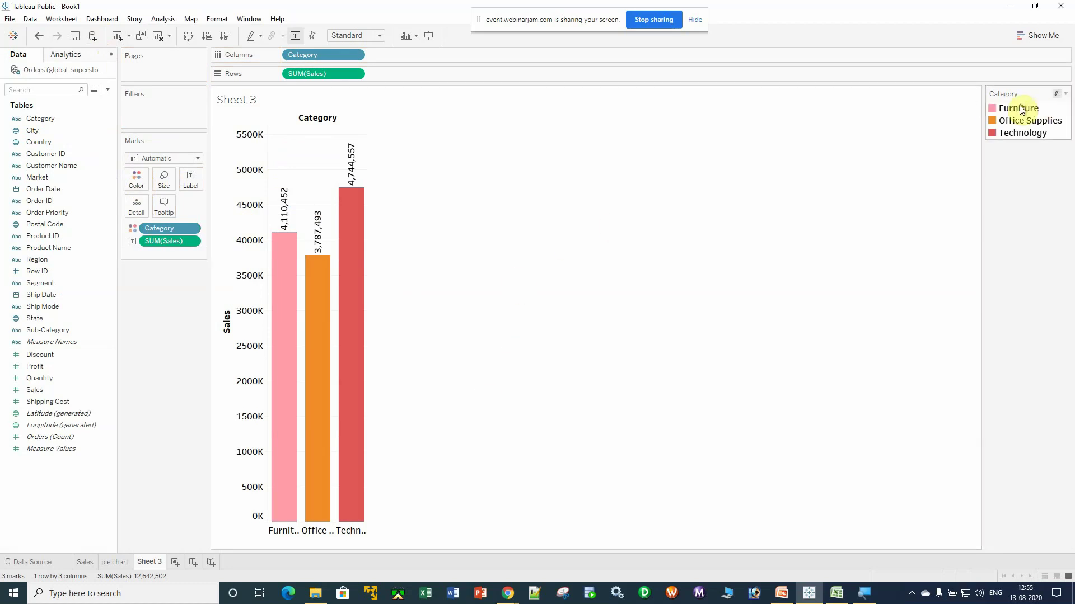
pyautogui.click(136, 179)
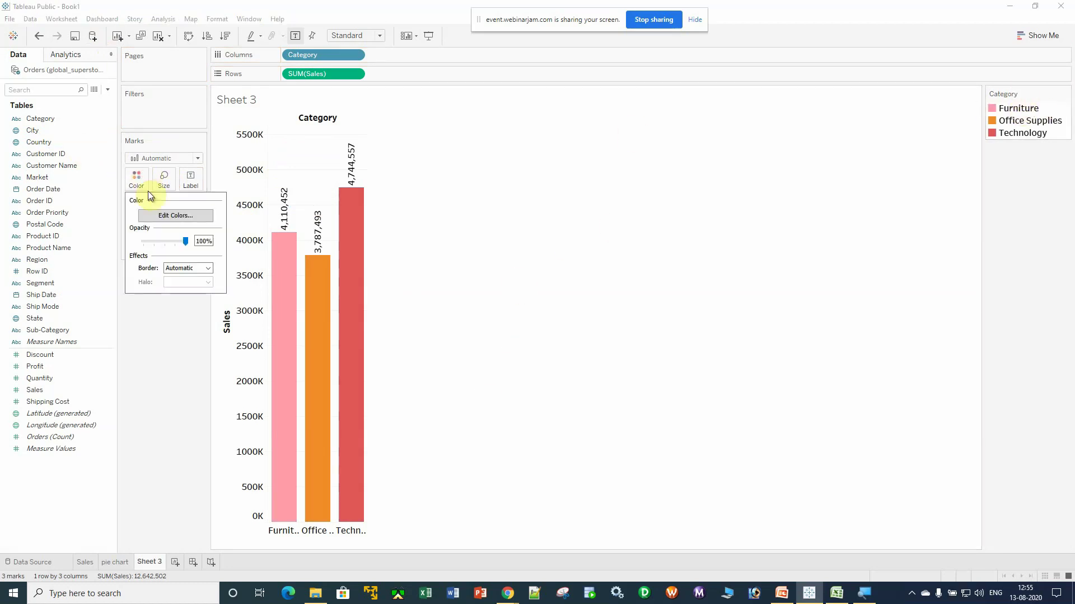
pyautogui.click(129, 179)
pyautogui.click(130, 180)
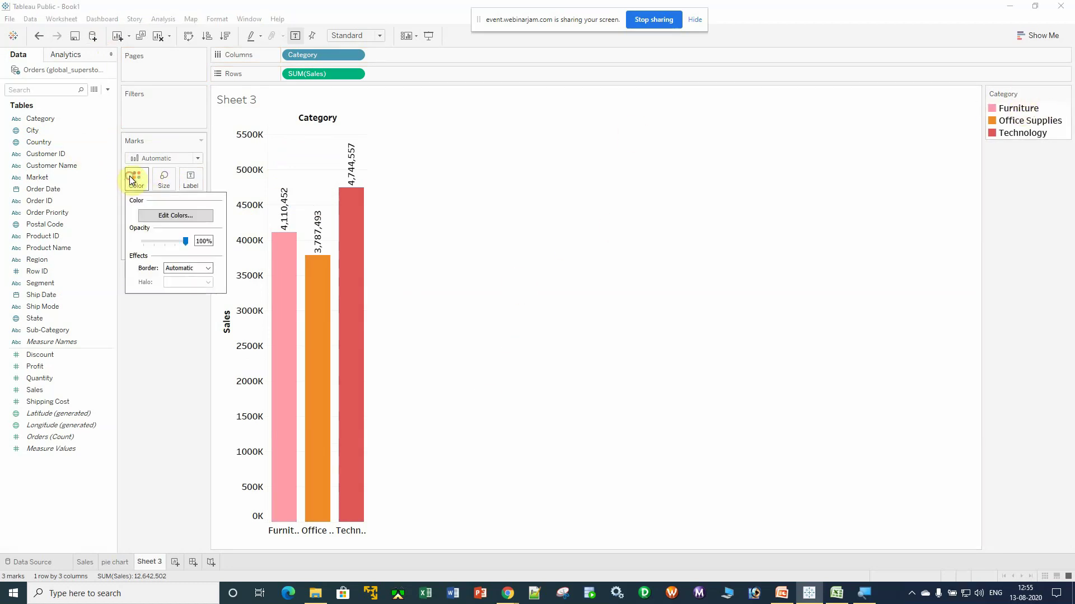
pyautogui.click(159, 216)
pyautogui.click(432, 202)
pyautogui.click(556, 224)
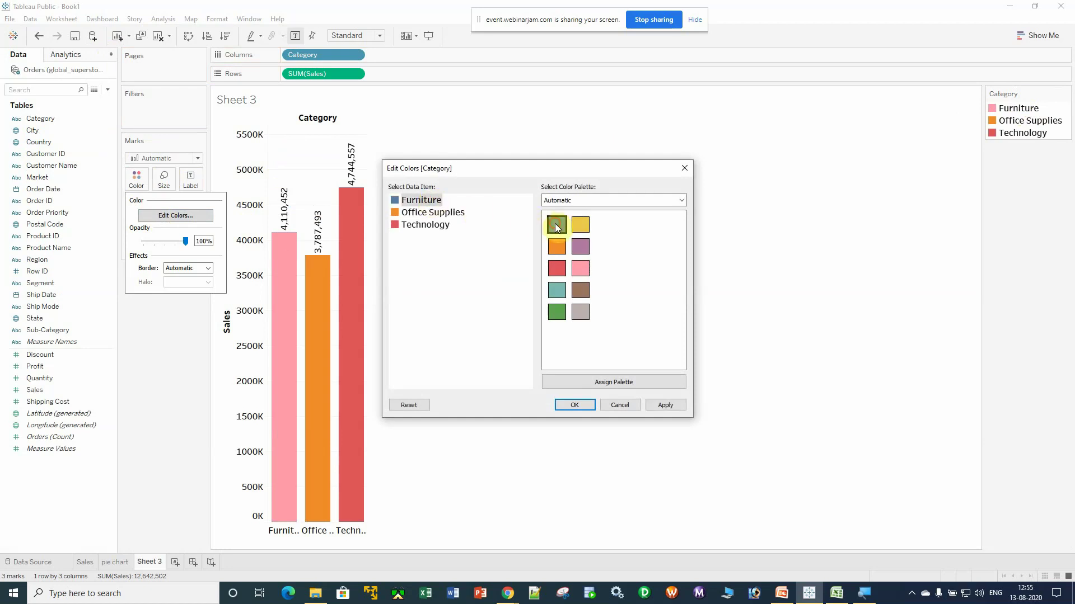
pyautogui.click(670, 405)
pyautogui.click(582, 404)
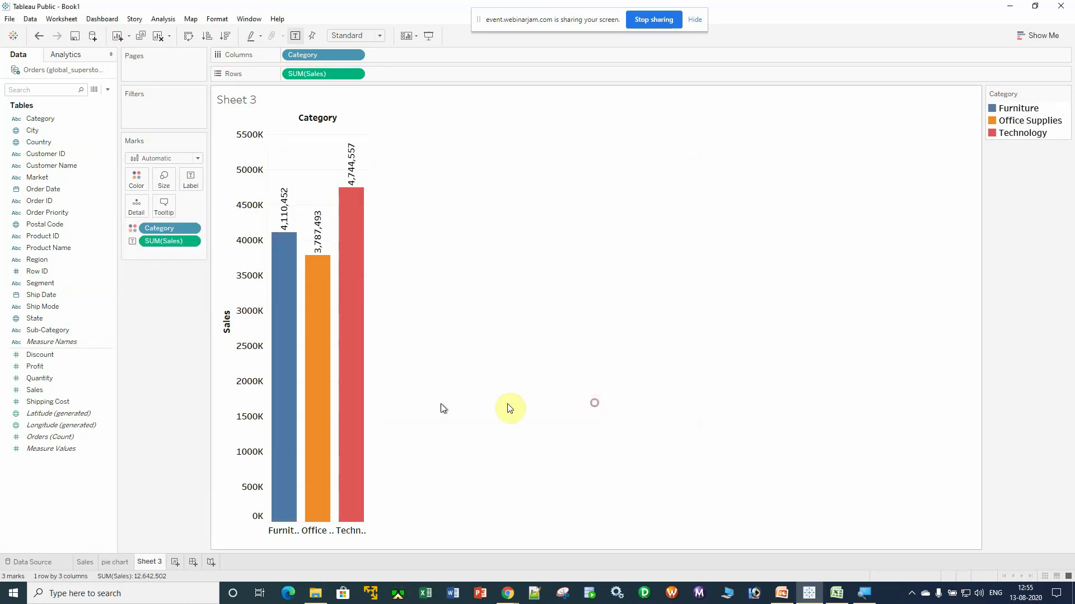
# Rename the Sheet 3 worksheet as Category
pyautogui.rightClick(150, 561)
pyautogui.click(190, 434)
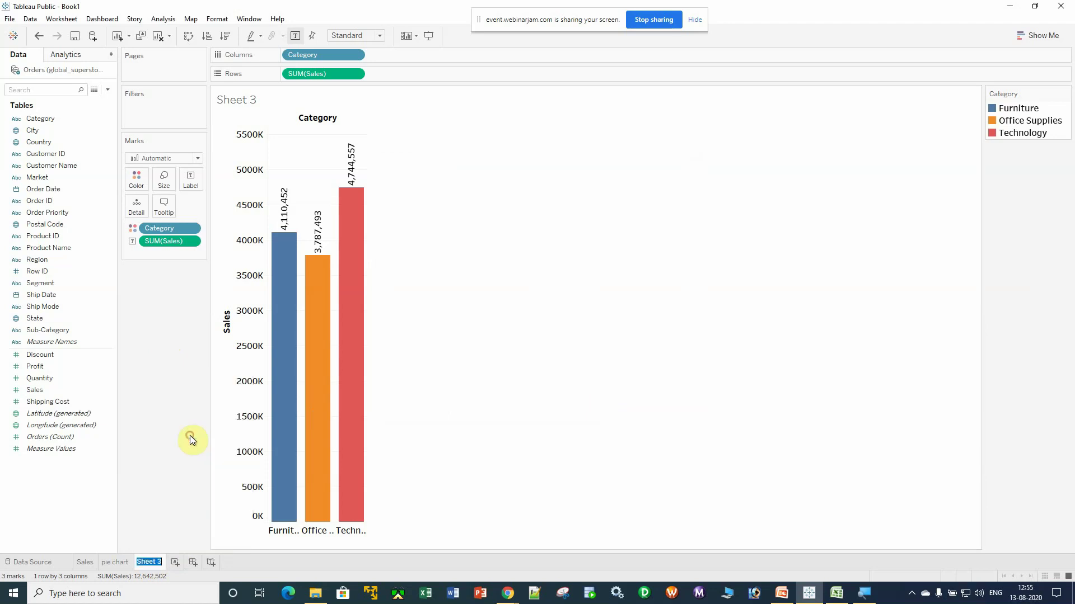
pyautogui.click(163, 402)
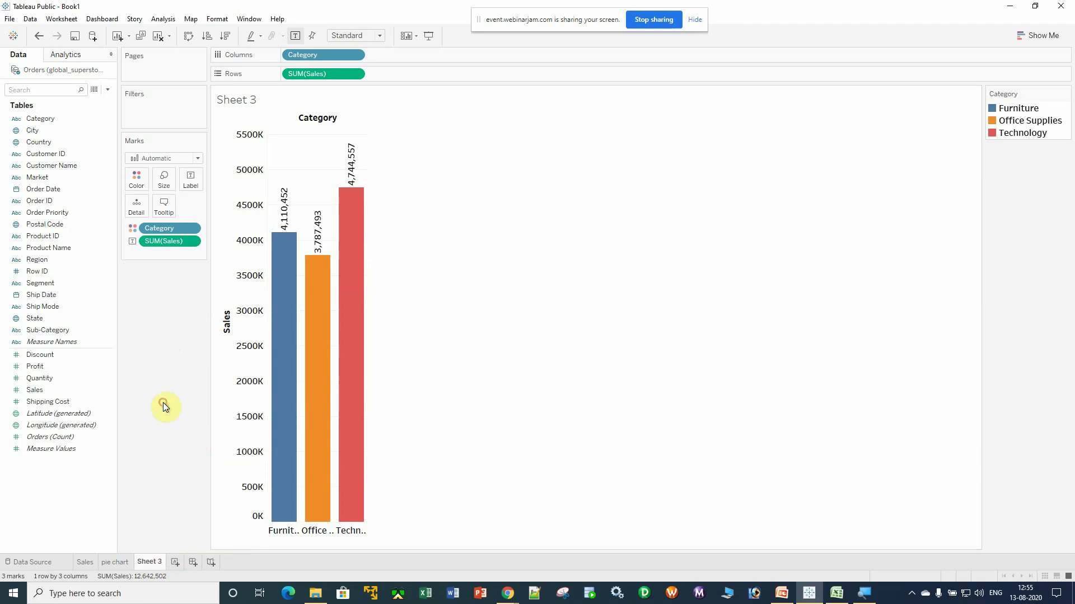
pyautogui.rightClick(155, 562)
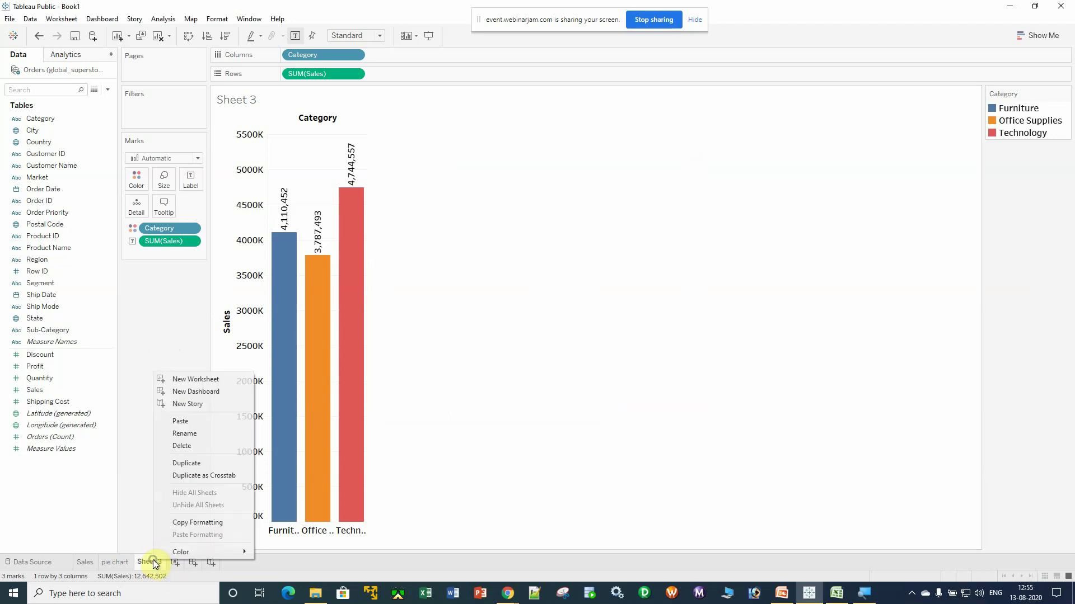
pyautogui.click(183, 435)
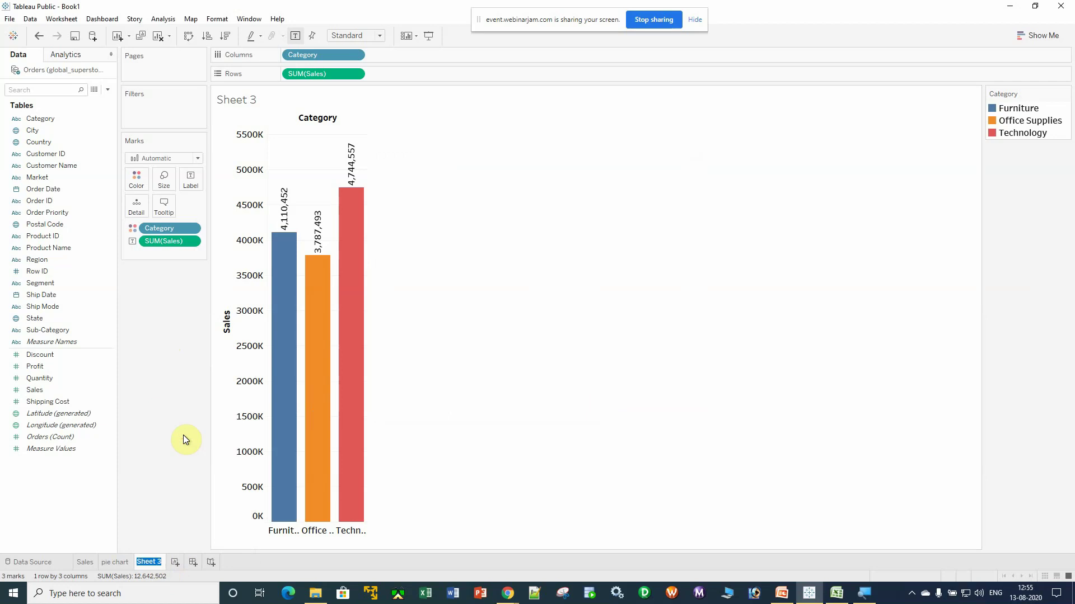
pyautogui.write('Category')
pyautogui.press('Return')
# Look through the pie chart, Category and Sales worksheets to review the finished charts
pyautogui.click(116, 562)
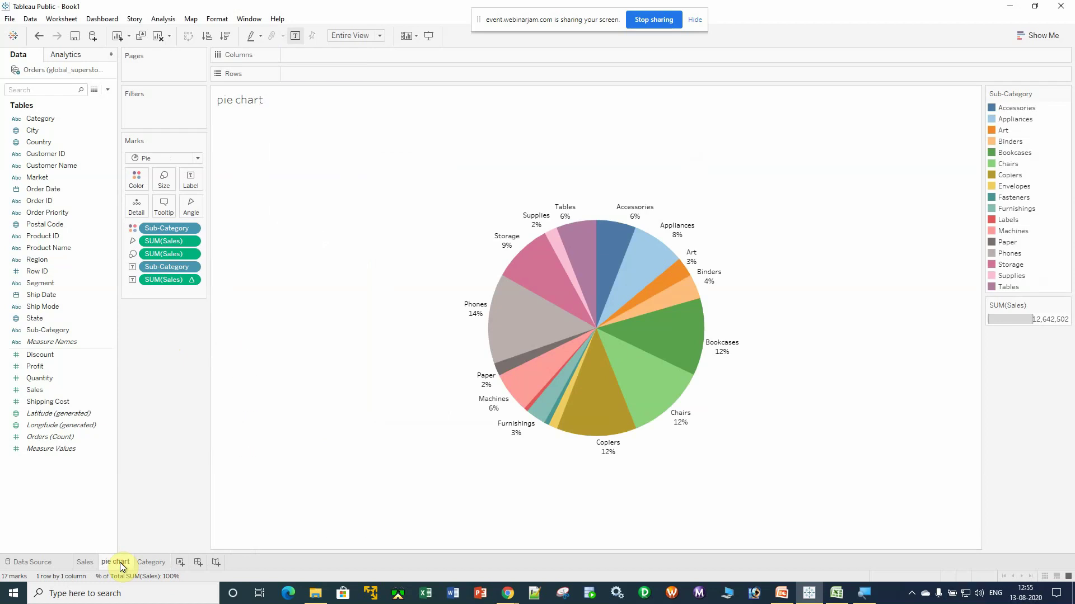
pyautogui.click(161, 562)
pyautogui.click(85, 562)
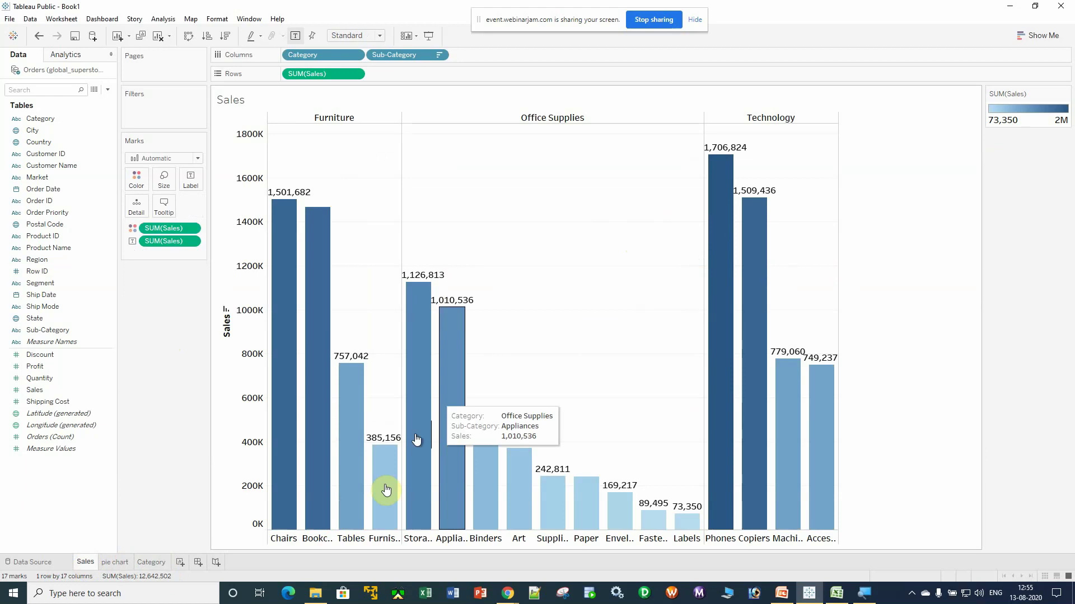
pyautogui.click(150, 561)
pyautogui.click(113, 562)
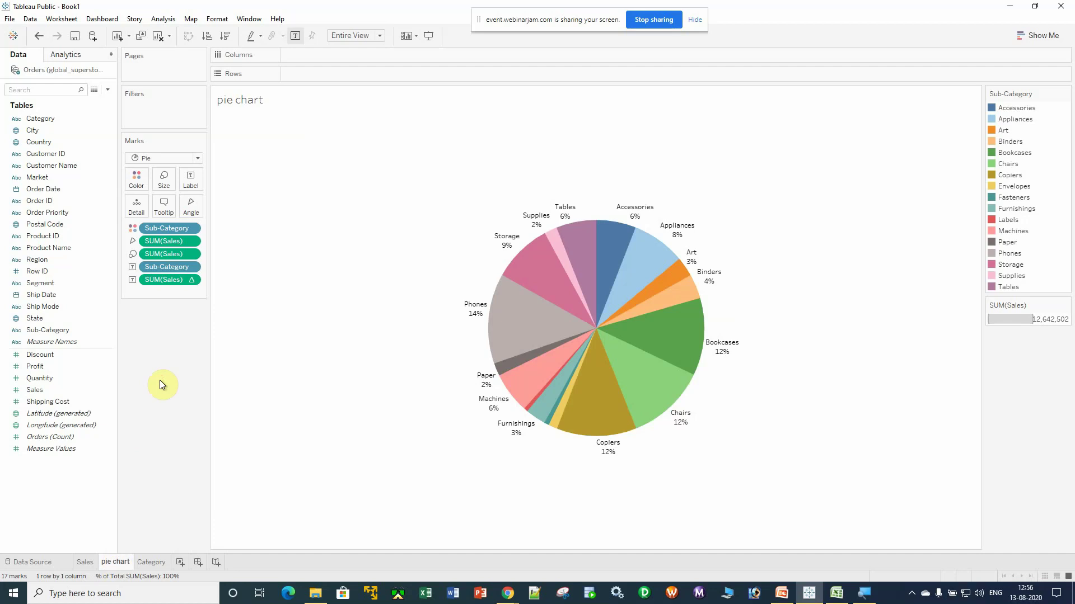
# Switch to the WebinarJam broadcast in Chrome, read the attendees' chat questions, and return to Tableau
pyautogui.moveTo(481, 579)
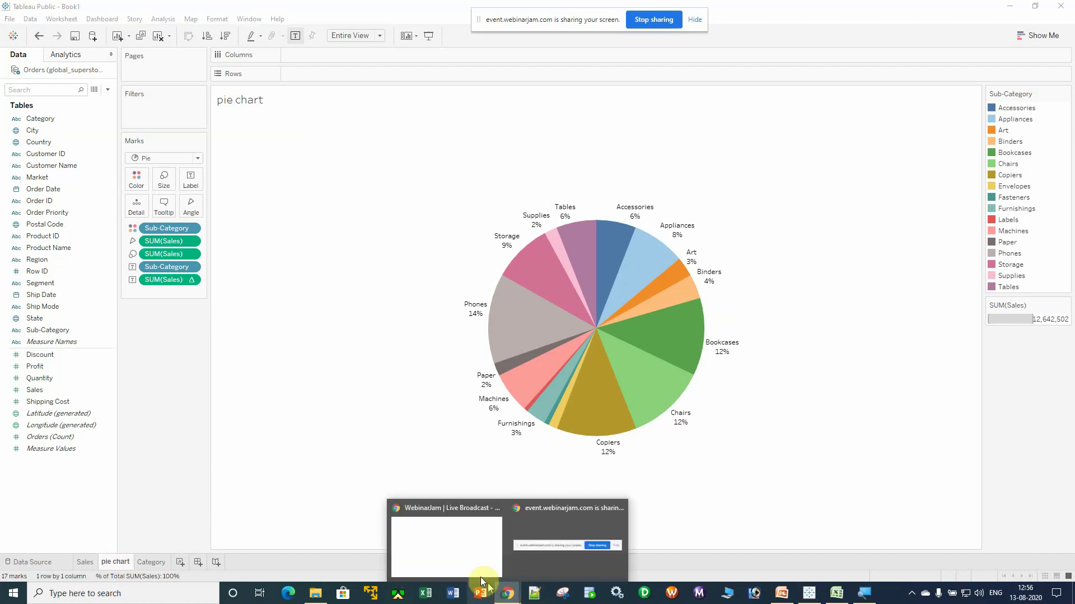
pyautogui.click(452, 550)
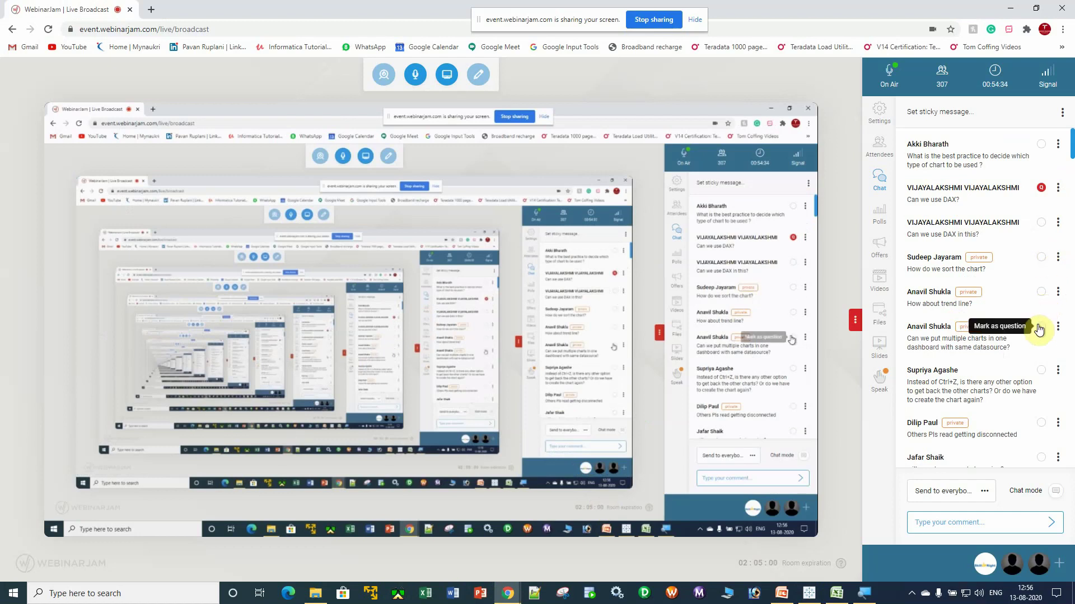
pyautogui.click(1008, 9)
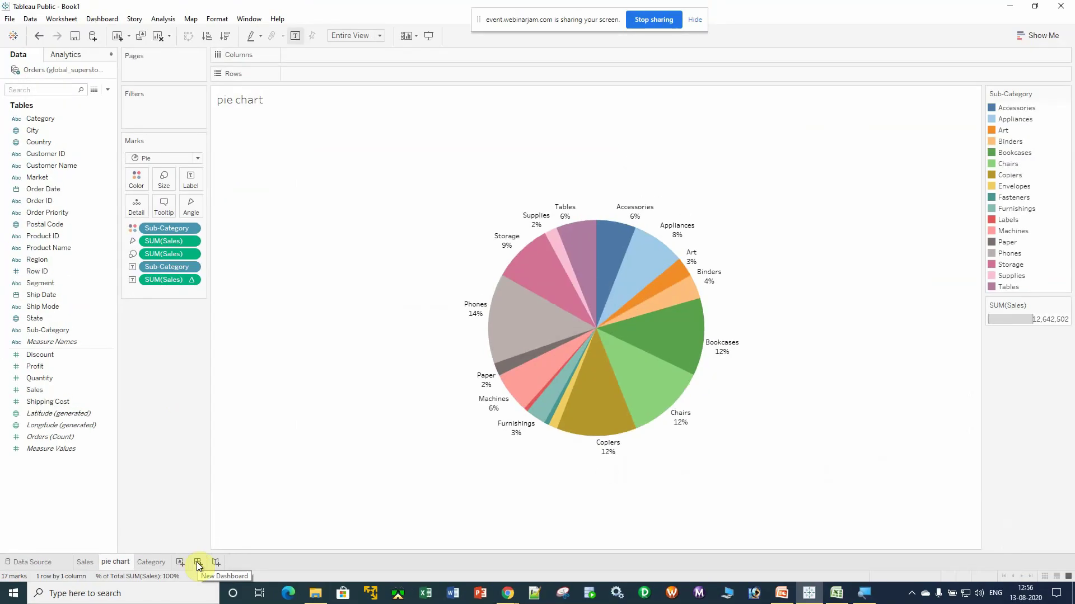
# Create a new dashboard and set its size to the fixed Generic Desktop (1366 x 768) preset
pyautogui.click(196, 562)
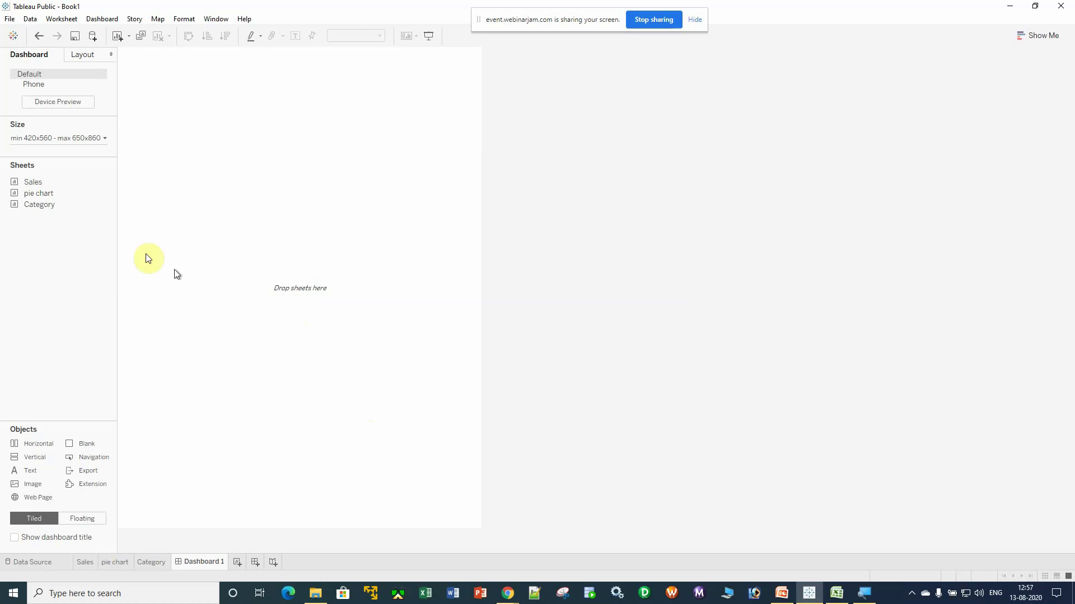
pyautogui.click(104, 140)
pyautogui.click(112, 157)
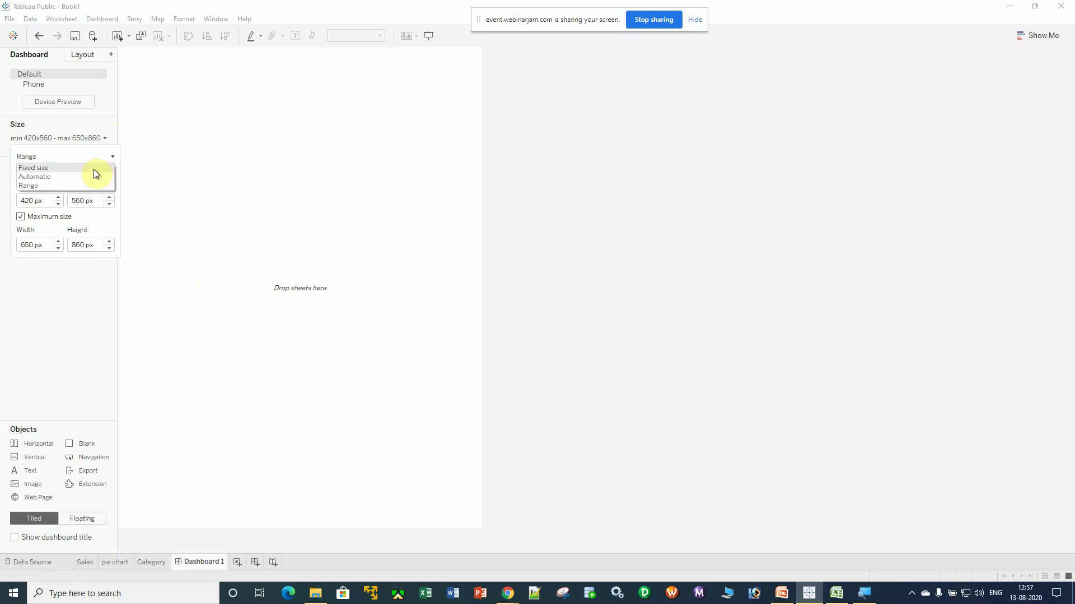
pyautogui.click(93, 169)
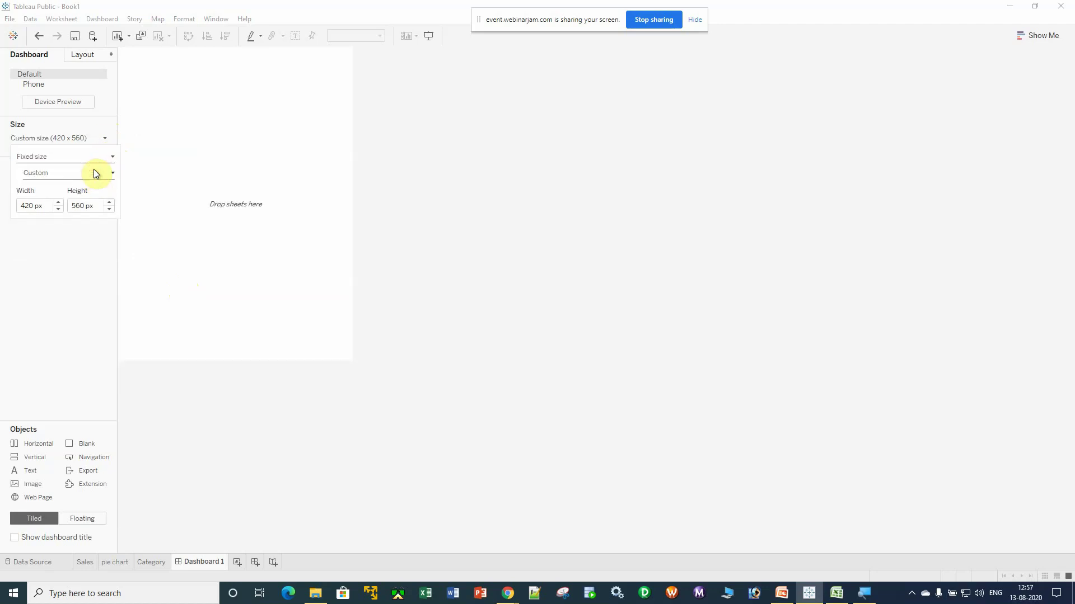
pyautogui.click(111, 173)
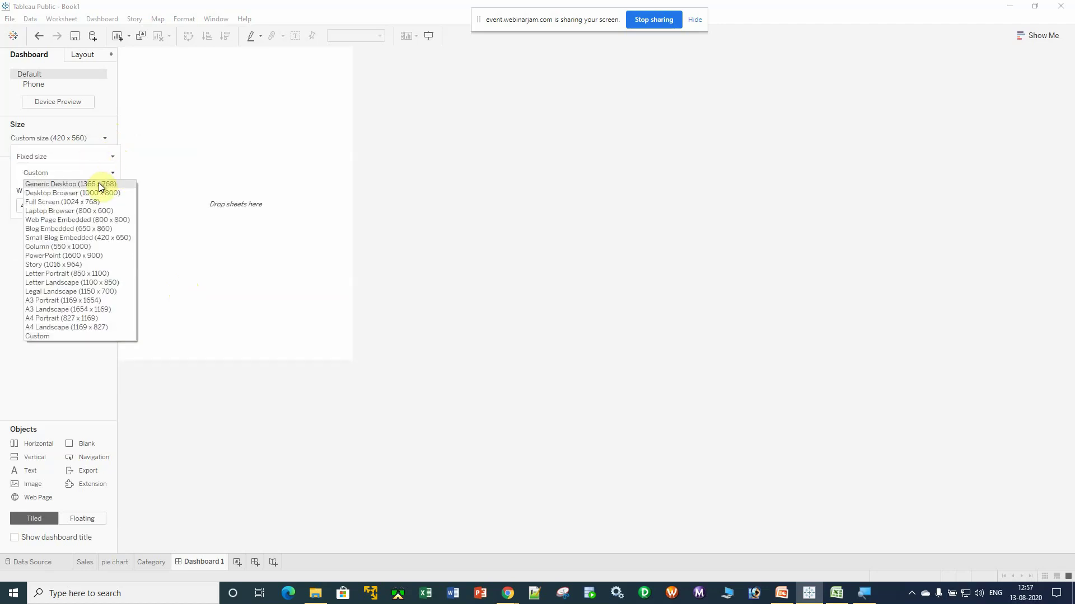
pyautogui.click(99, 183)
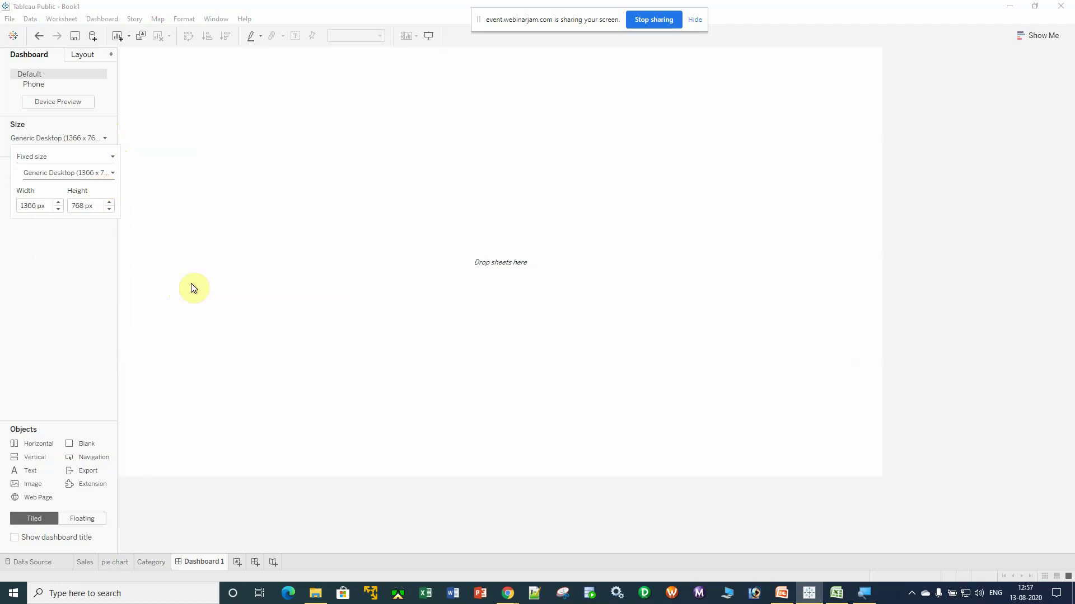
# Choose the fixed Generic Desktop preset again in the dashboard's size settings and close them
pyautogui.click(106, 138)
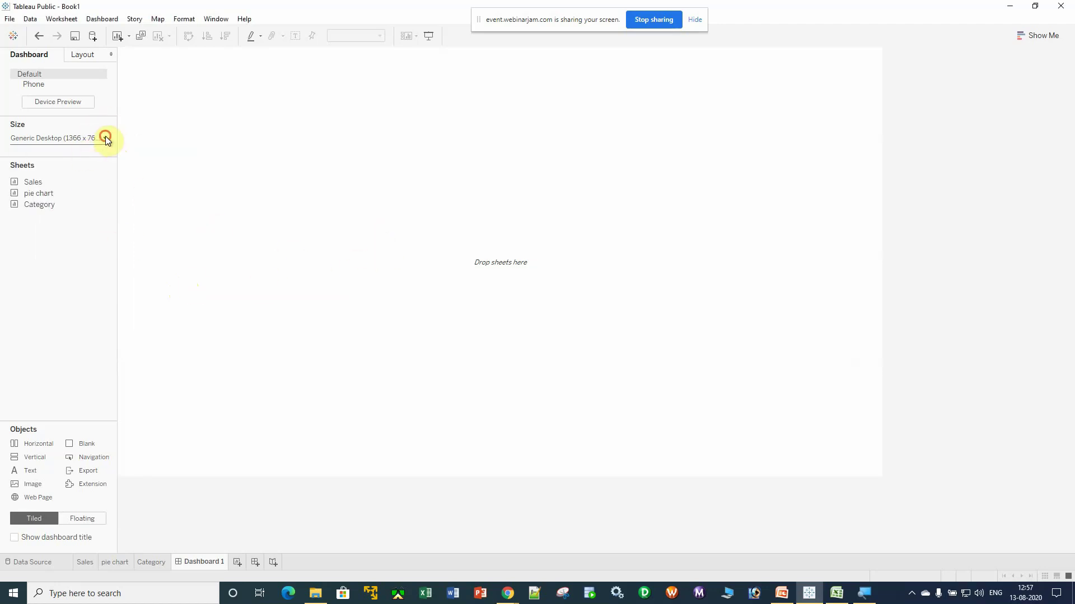
pyautogui.click(105, 138)
pyautogui.click(110, 157)
pyautogui.click(98, 167)
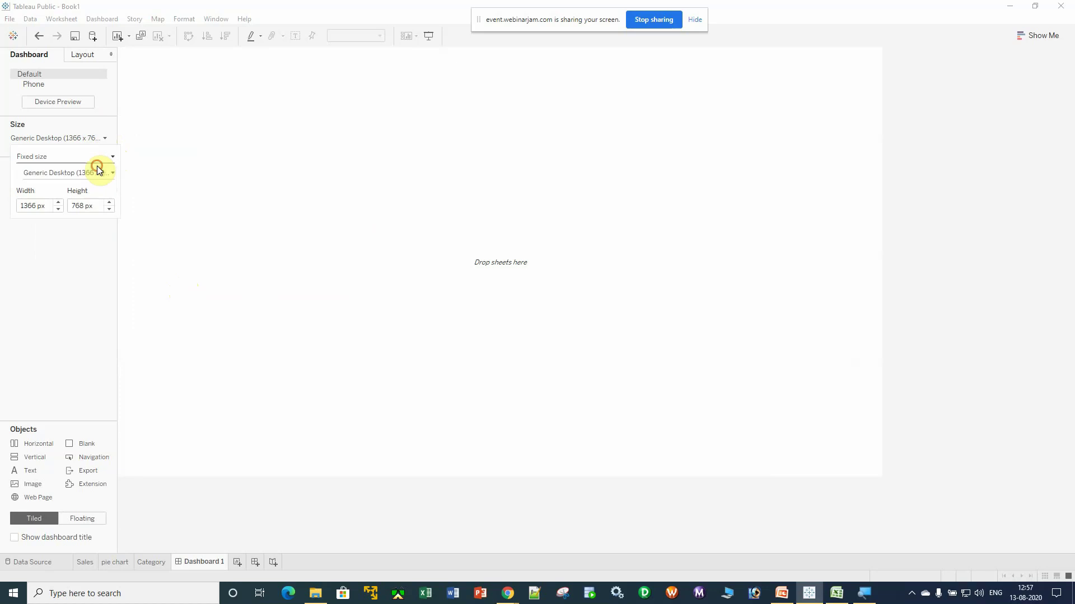
pyautogui.click(111, 173)
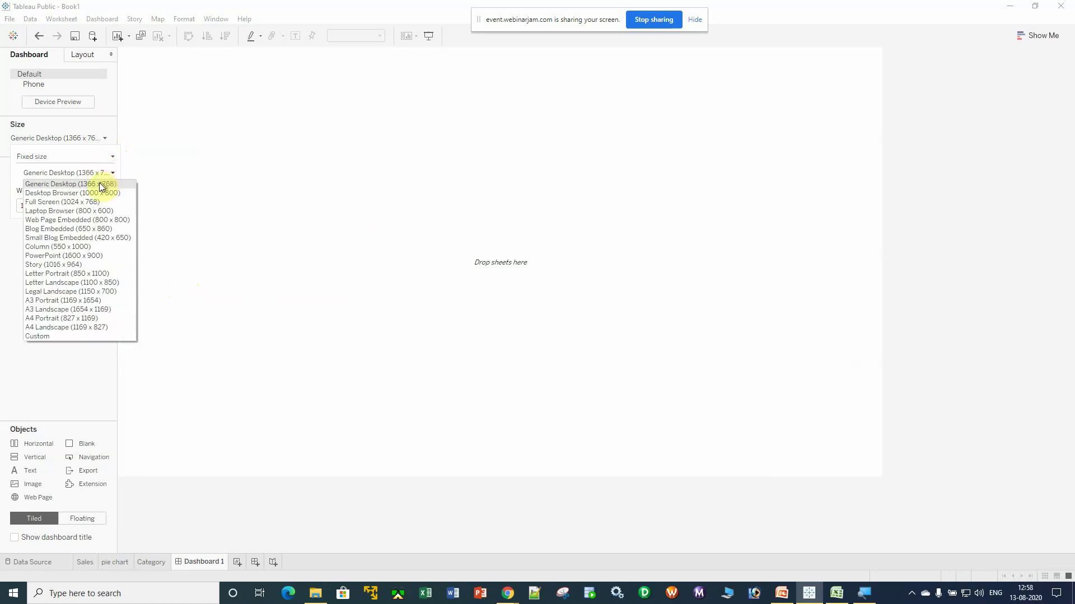
pyautogui.click(99, 184)
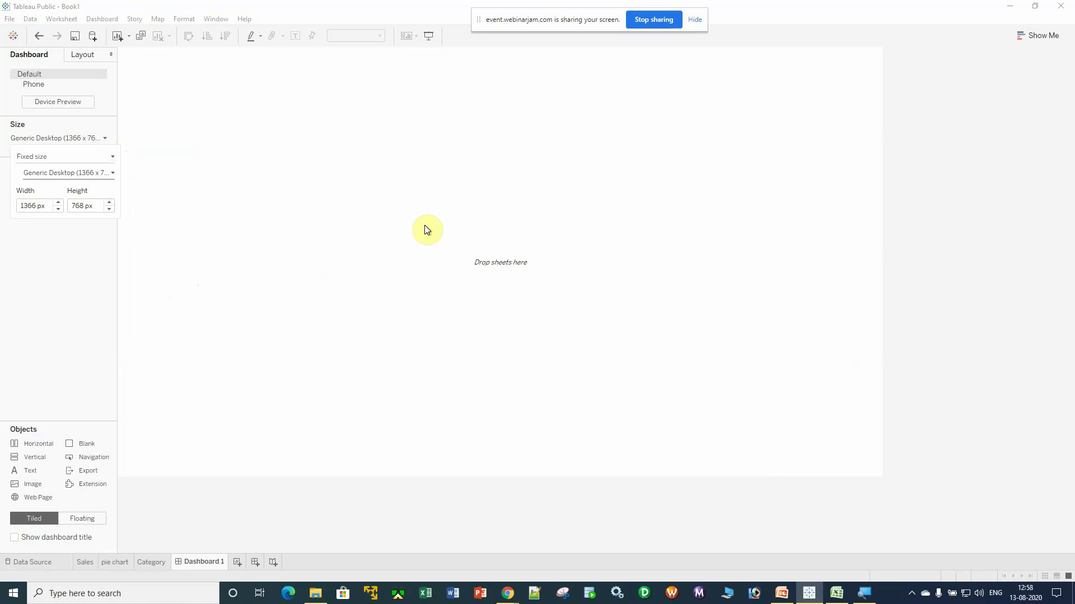
pyautogui.click(404, 230)
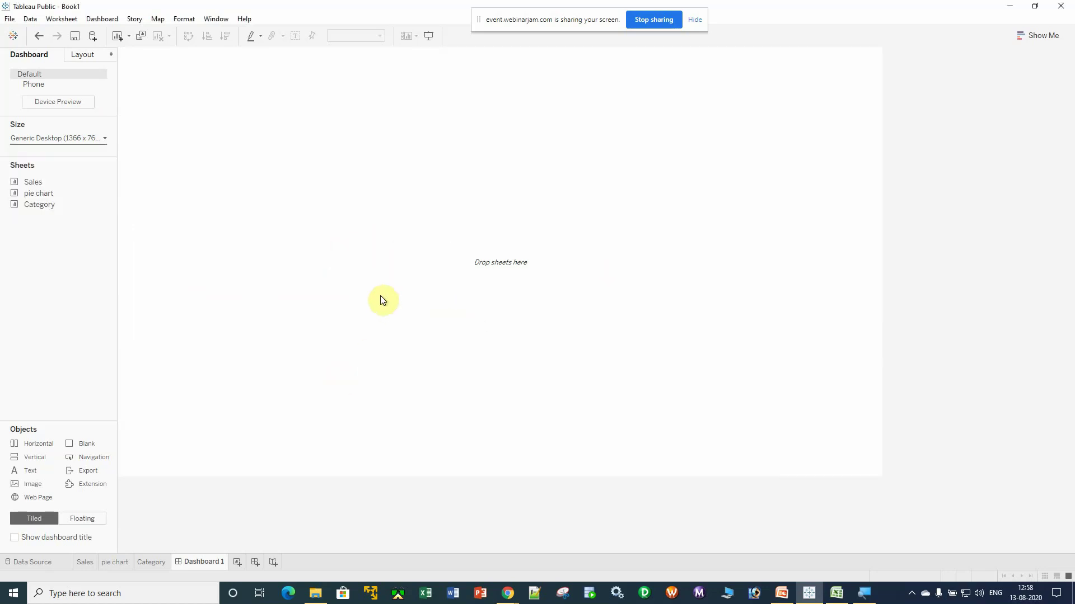
# Place the Category sheet on the empty dashboard
pyautogui.moveTo(40, 187)
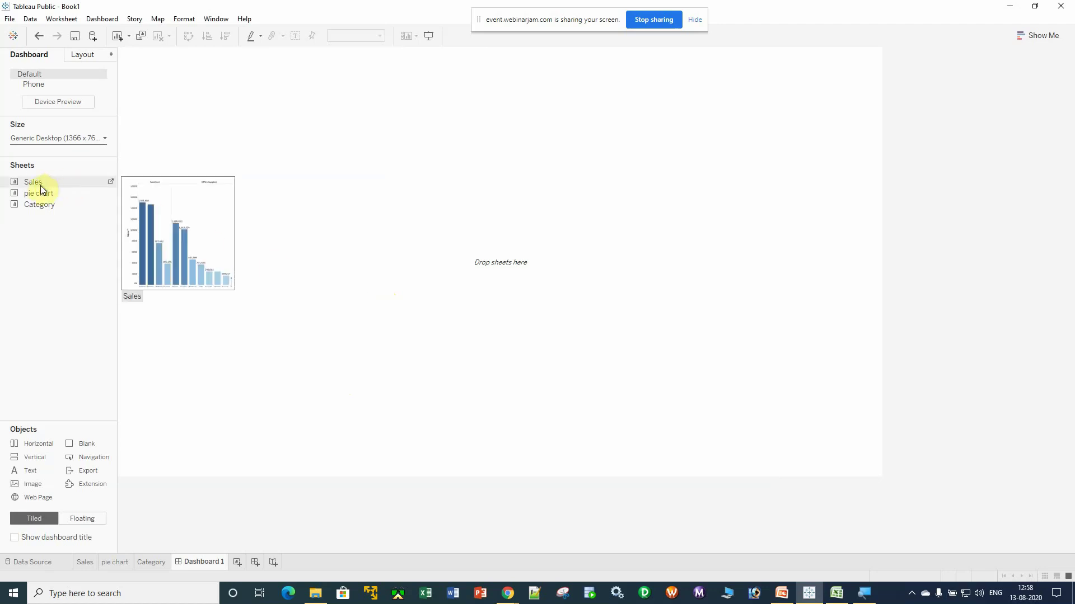
pyautogui.moveTo(40, 205); pyautogui.dragTo(546, 185)
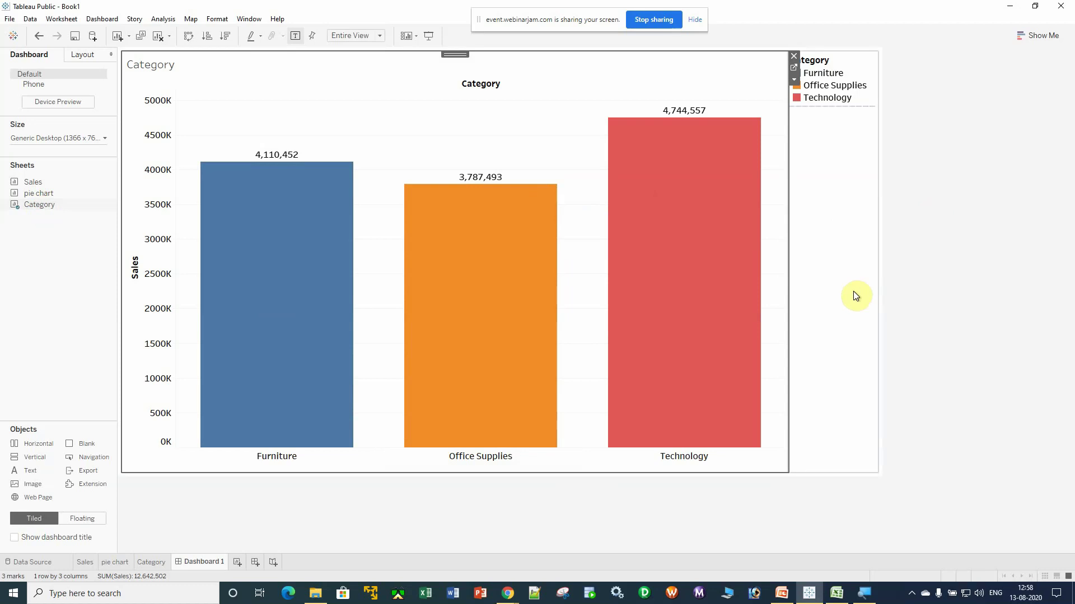
pyautogui.moveTo(52, 208)
pyautogui.moveTo(511, 263)
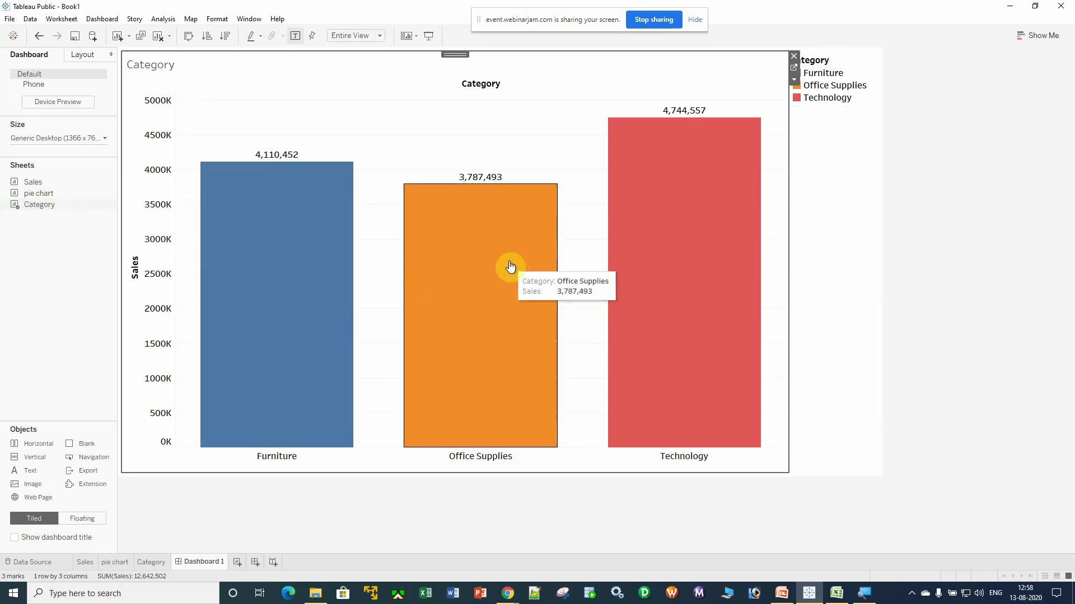
# Place the Sales sheet below the Category chart and the pie chart sheet in the legend column beneath the Sales colour legend
pyautogui.moveTo(40, 182)
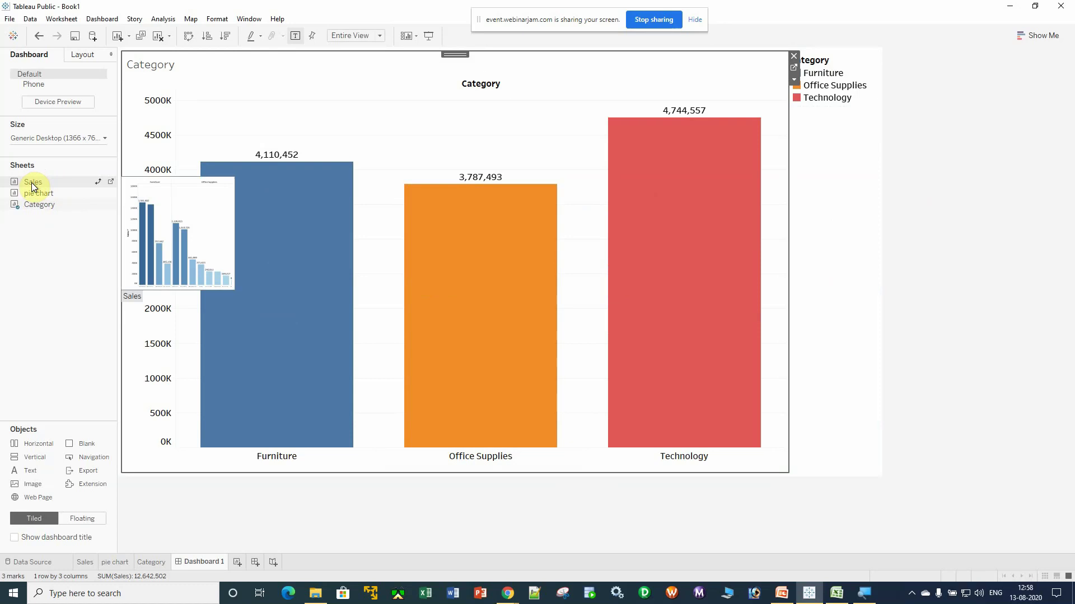
pyautogui.moveTo(32, 183); pyautogui.dragTo(212, 301)
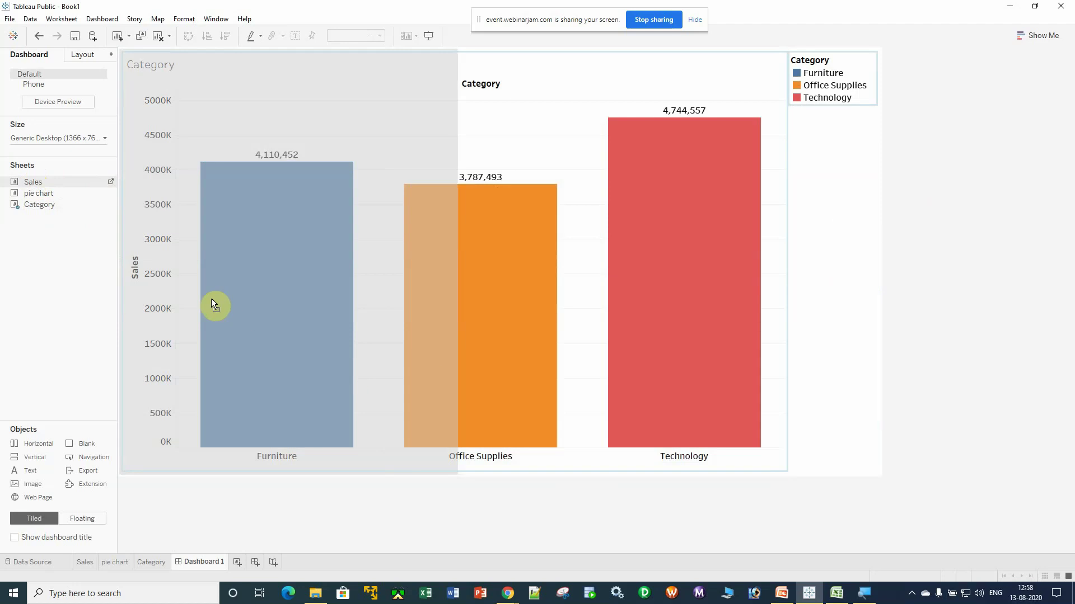
pyautogui.moveTo(337, 191); pyautogui.dragTo(440, 409)
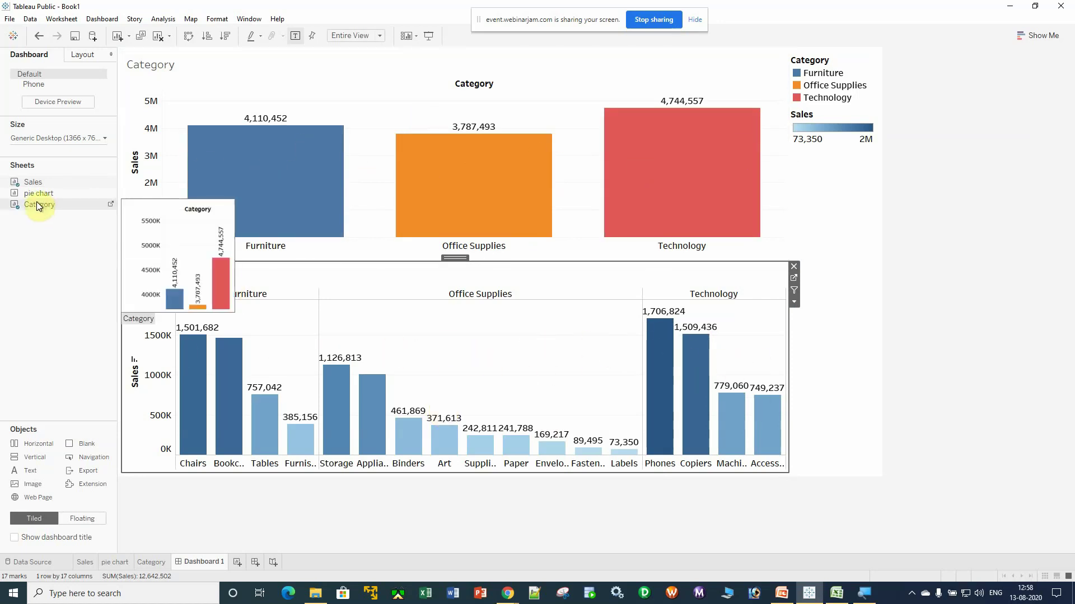
pyautogui.moveTo(38, 194)
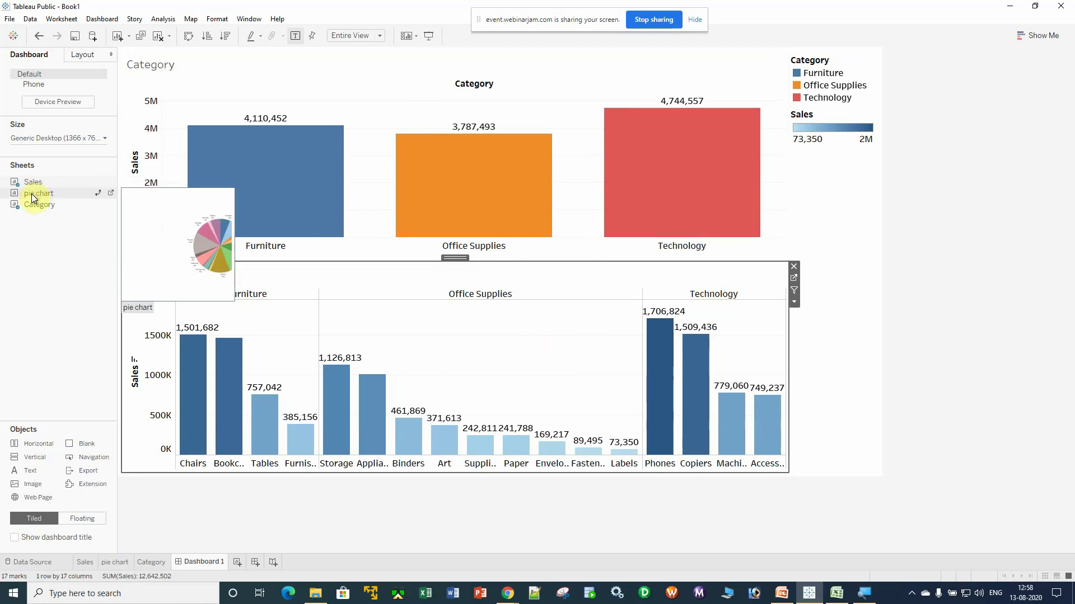
pyautogui.moveTo(31, 194); pyautogui.dragTo(838, 289)
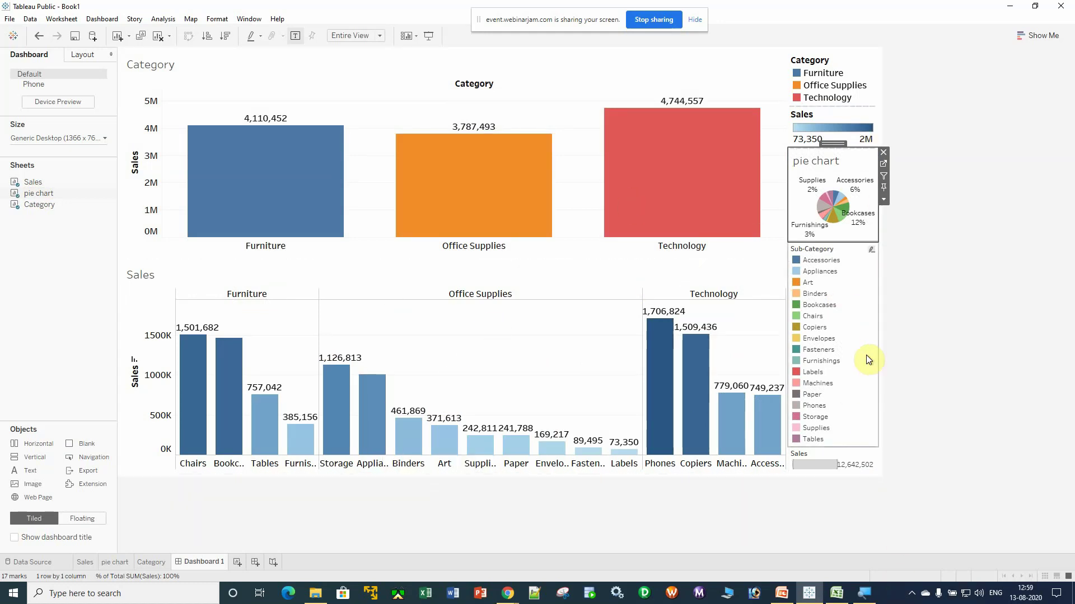
# Remove the Sub-Category, Sales colour, Category and Sales size legends from the dashboard, leaving only the three charts
pyautogui.click(859, 380)
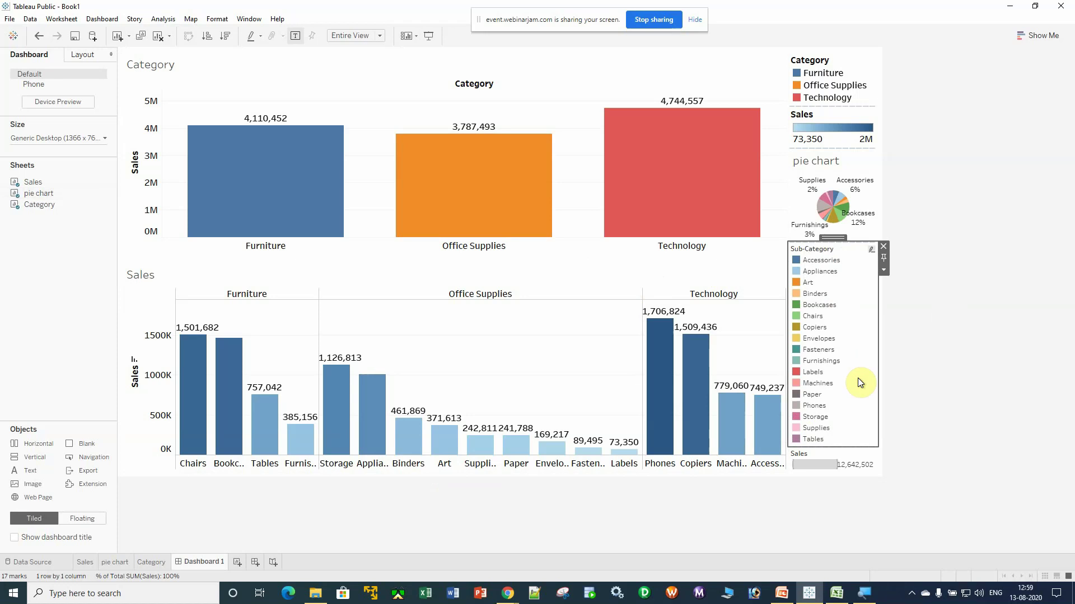
pyautogui.click(884, 246)
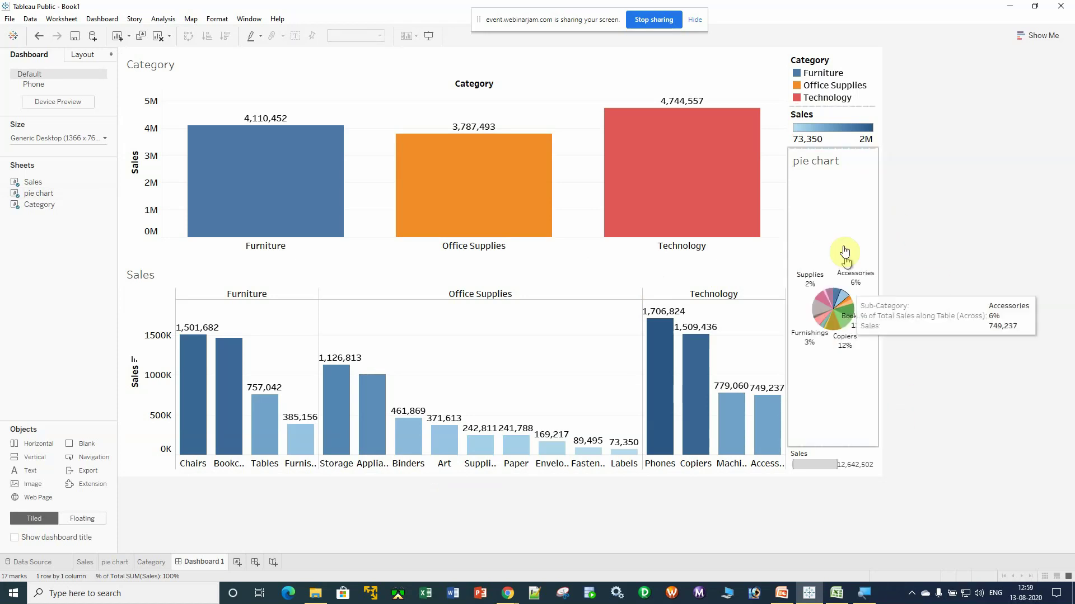
pyautogui.click(877, 245)
pyautogui.click(818, 128)
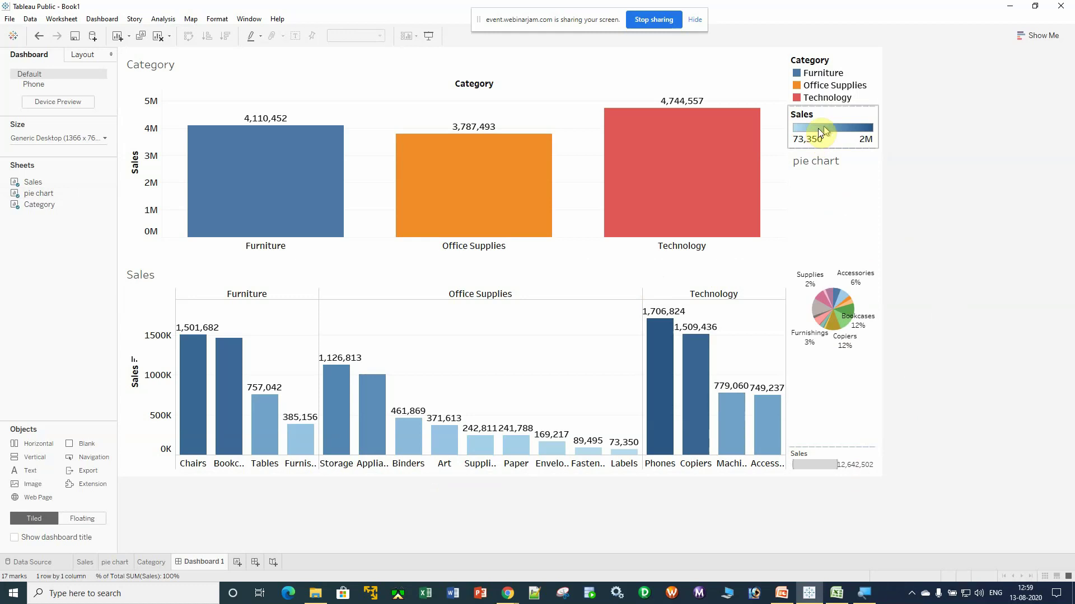
pyautogui.click(884, 108)
pyautogui.click(851, 73)
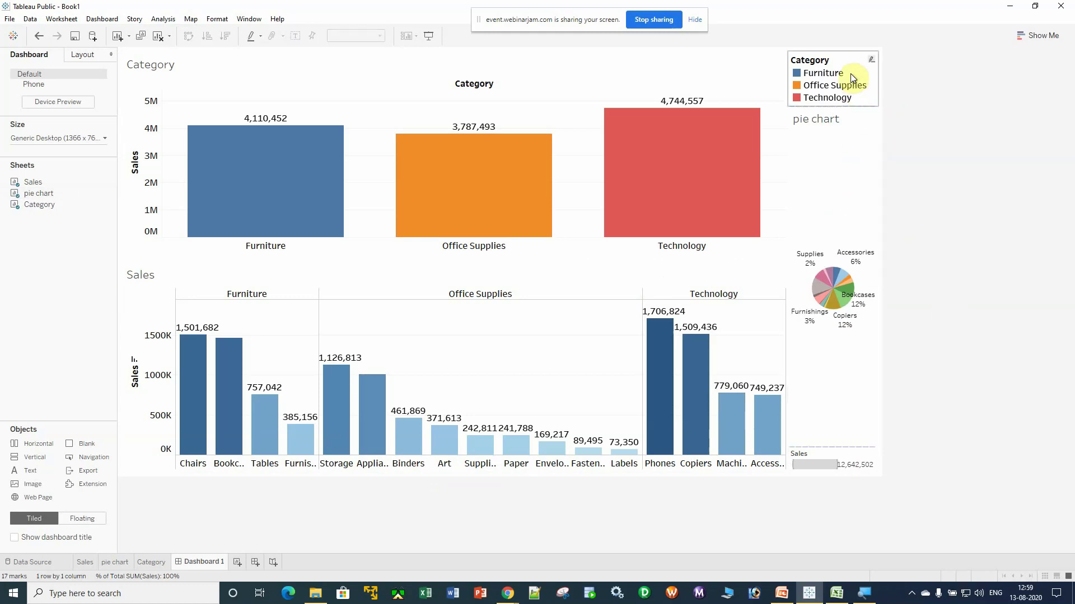
pyautogui.click(885, 56)
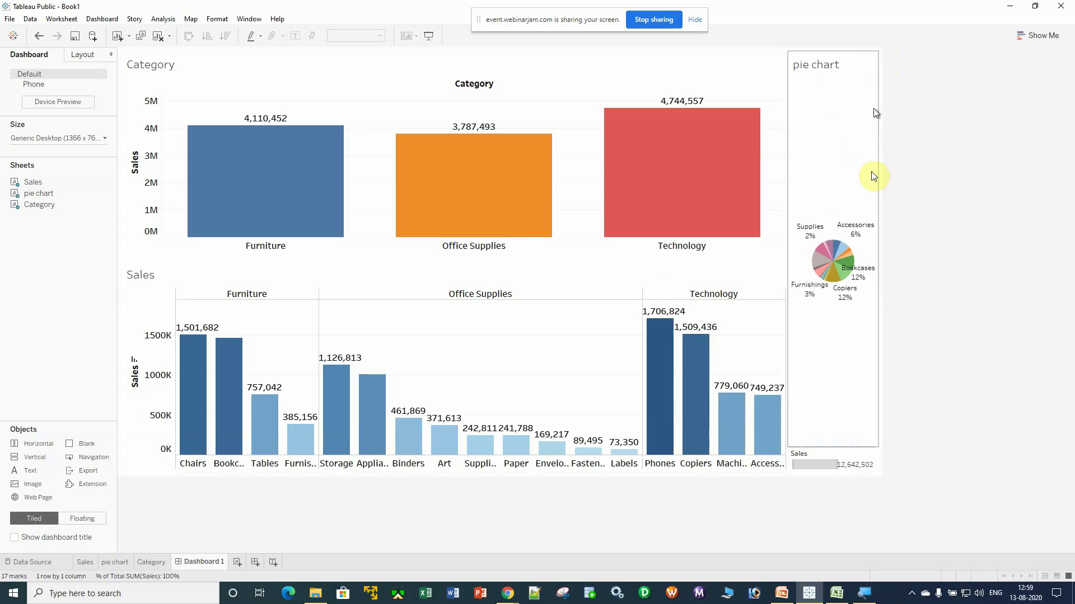
pyautogui.click(858, 455)
pyautogui.click(882, 447)
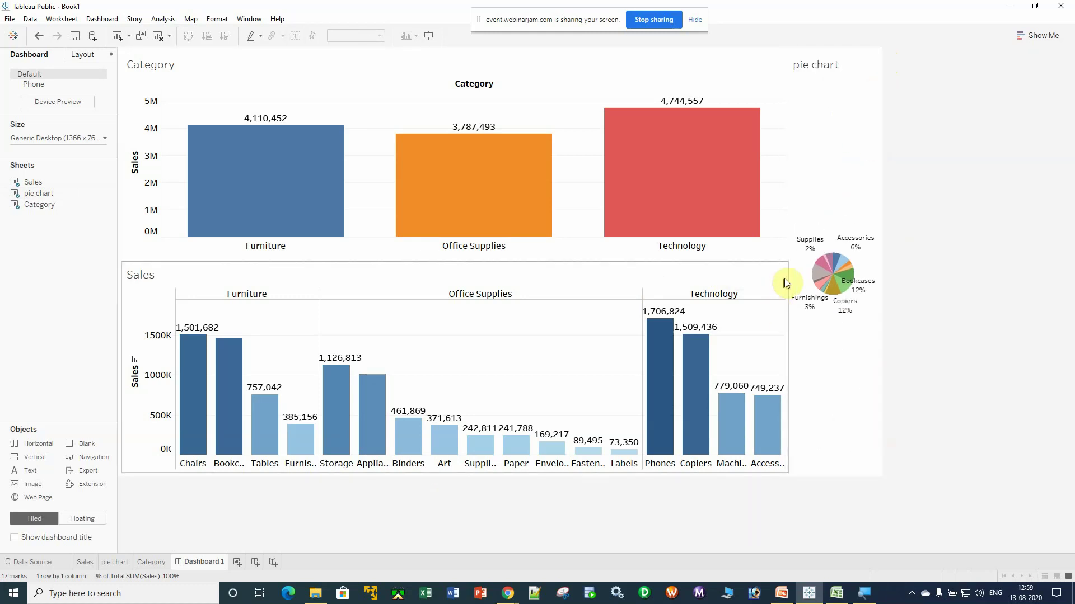
# Widen the pie chart area to about a third of the dashboard by moving its border with the two bar charts
pyautogui.moveTo(787, 266); pyautogui.dragTo(632, 280)
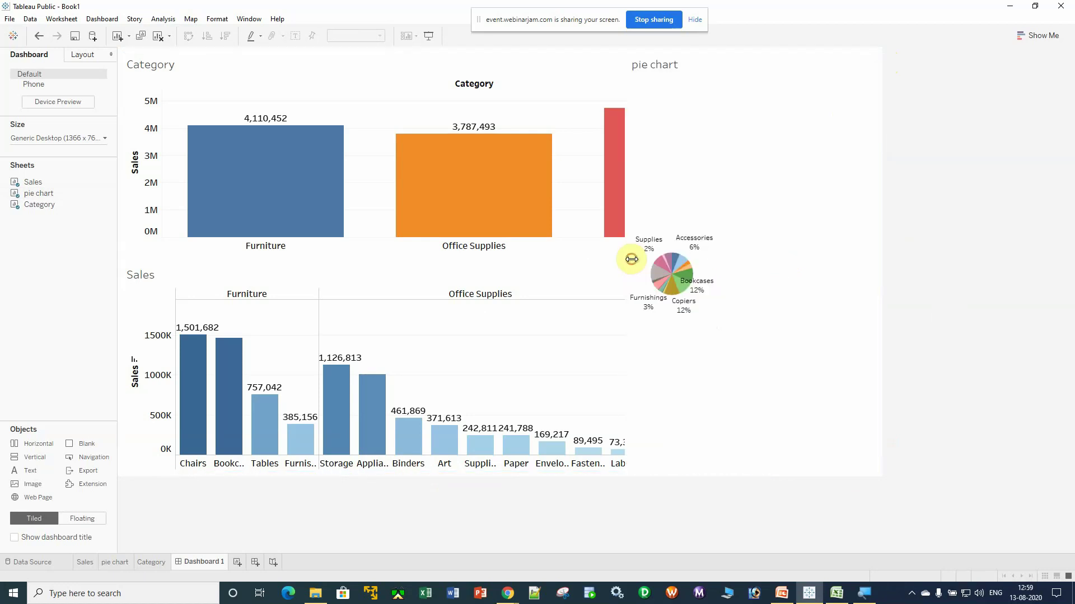
pyautogui.moveTo(650, 263); pyautogui.dragTo(659, 263)
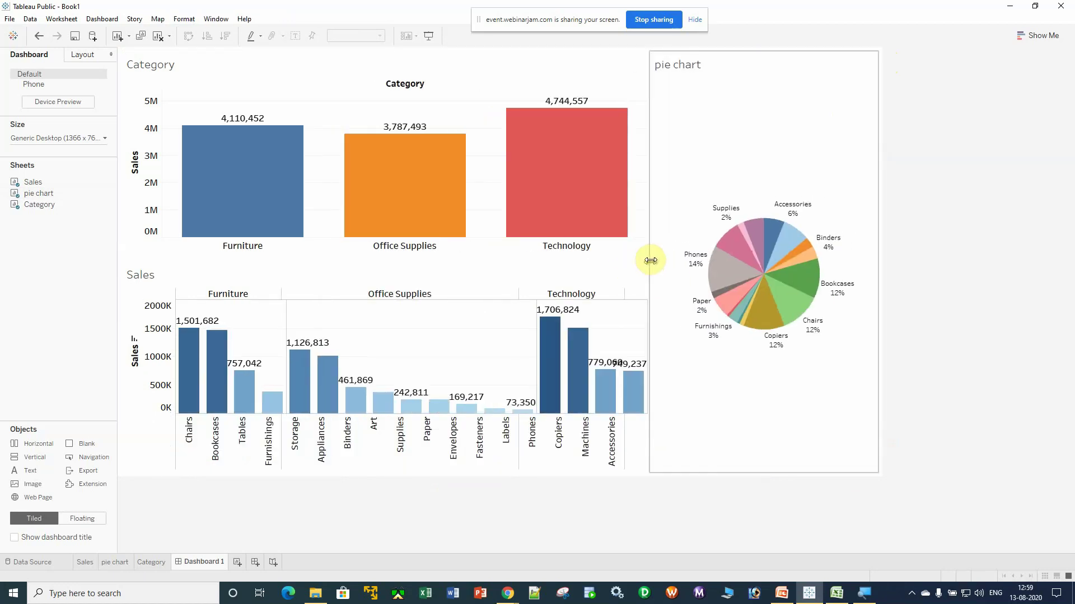
pyautogui.click(731, 288)
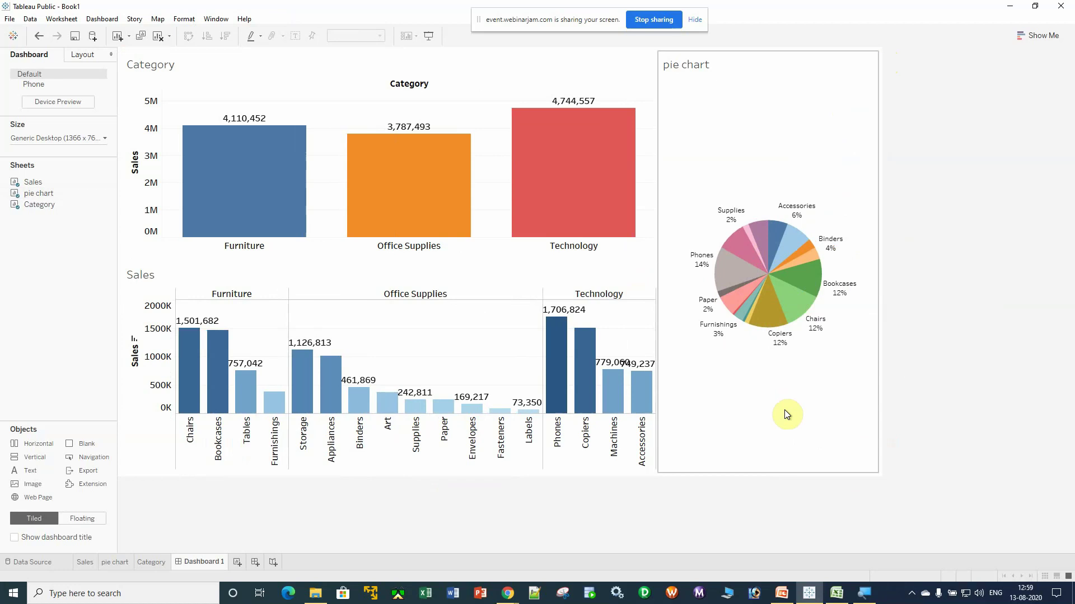
pyautogui.moveTo(659, 240); pyautogui.dragTo(644, 241)
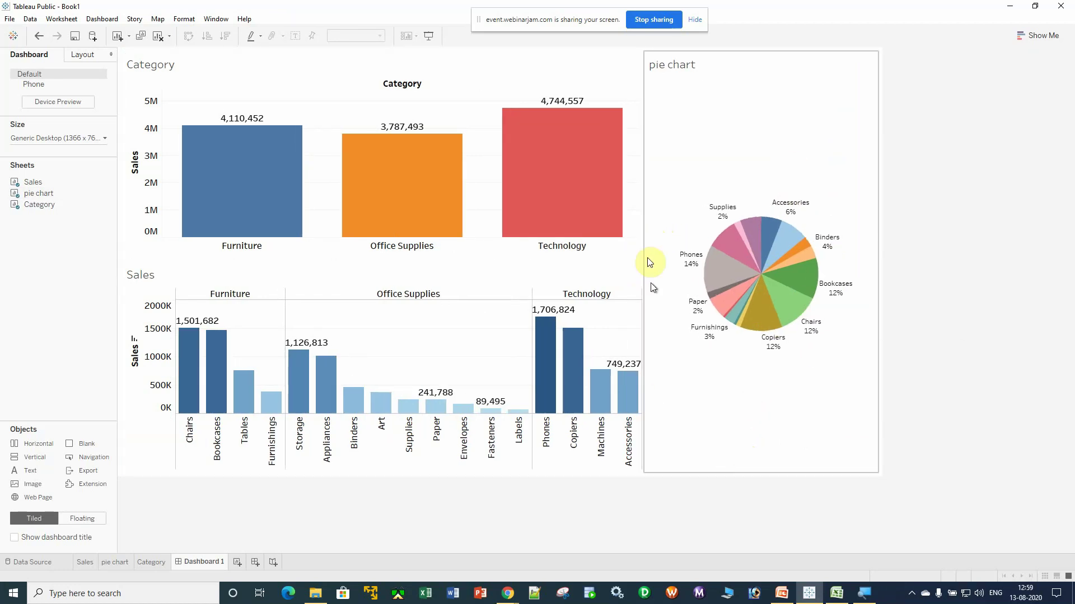
pyautogui.moveTo(643, 230); pyautogui.dragTo(650, 280)
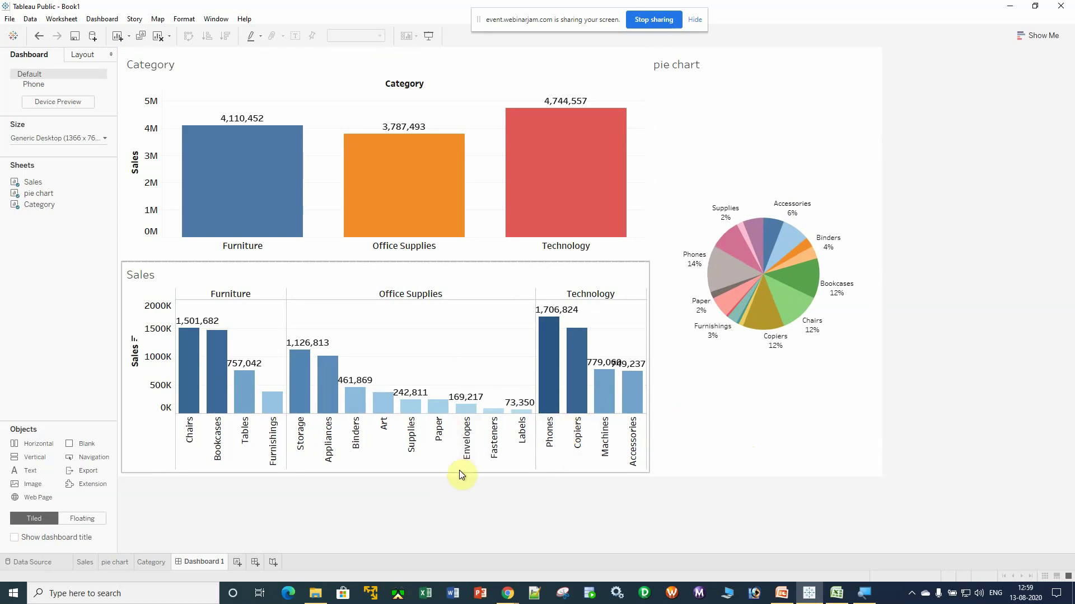
pyautogui.click(413, 497)
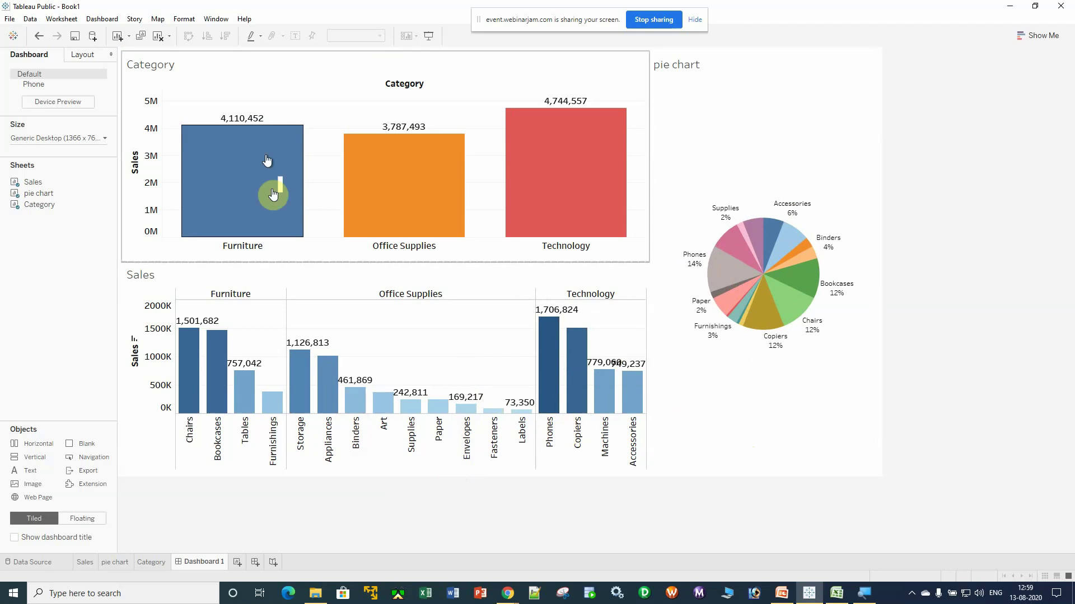
# Select the Furniture, Office Supplies and Technology bars one after another to check the other charts' response, and clear the selection
pyautogui.click(241, 182)
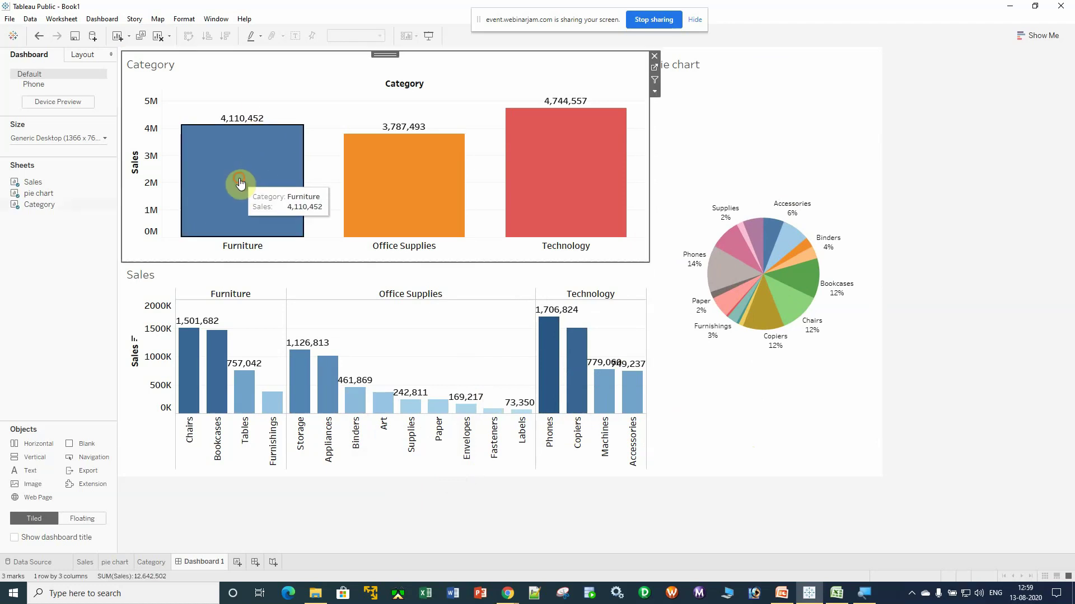
pyautogui.click(398, 151)
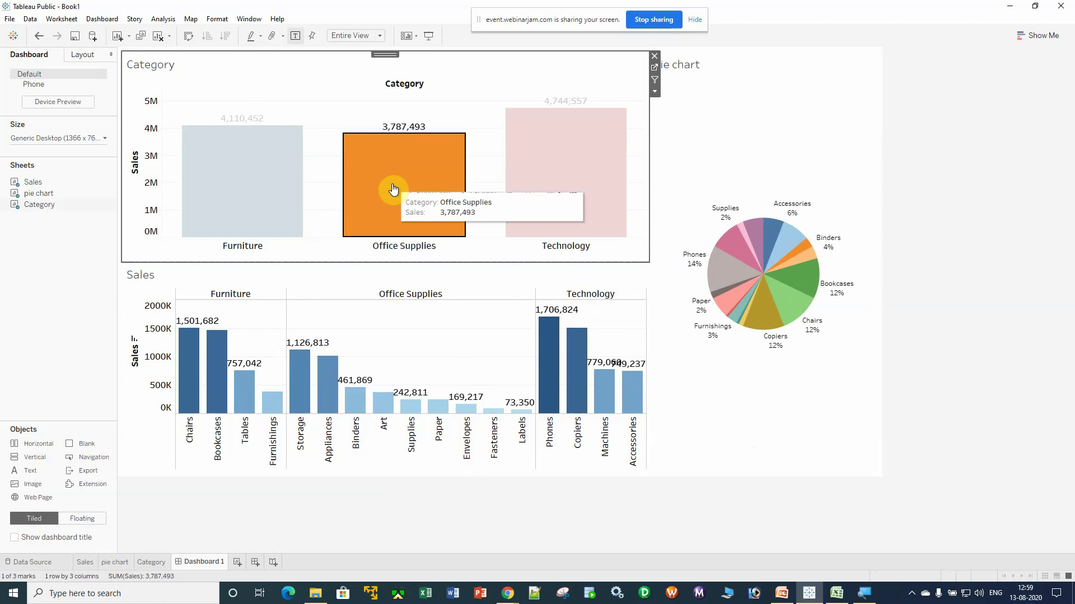
pyautogui.click(563, 130)
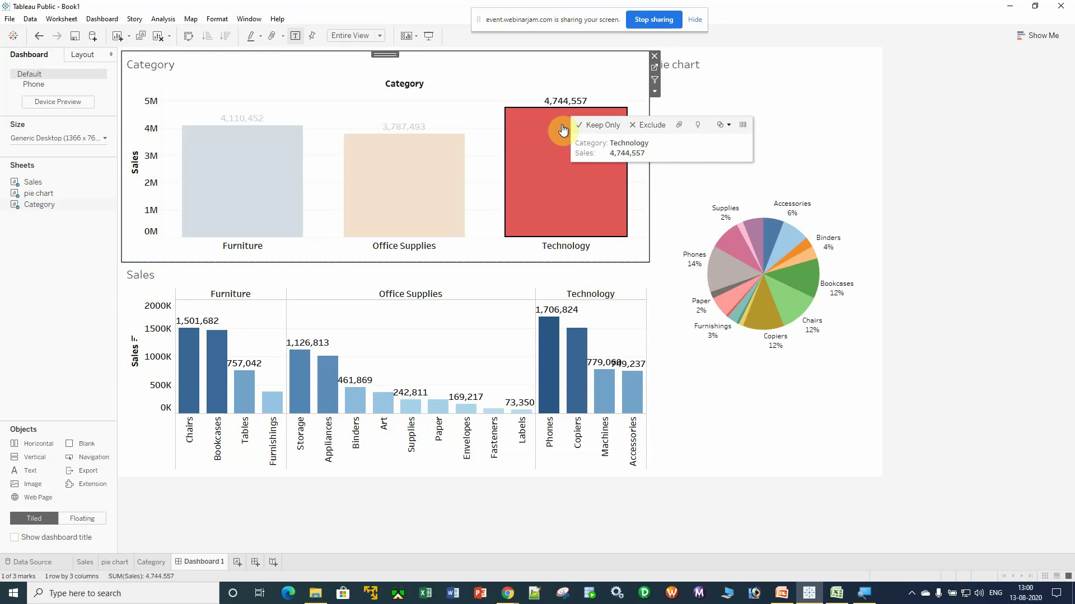
pyautogui.click(563, 127)
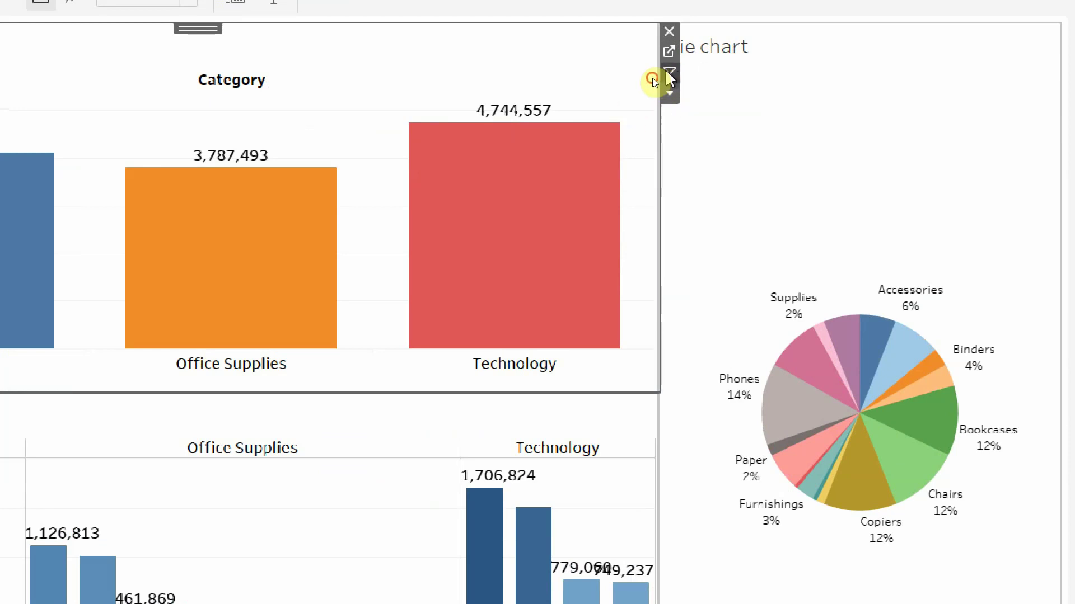
# Enable the Category, Sales and pie chart sheets as filters for the dashboard
pyautogui.click(670, 71)
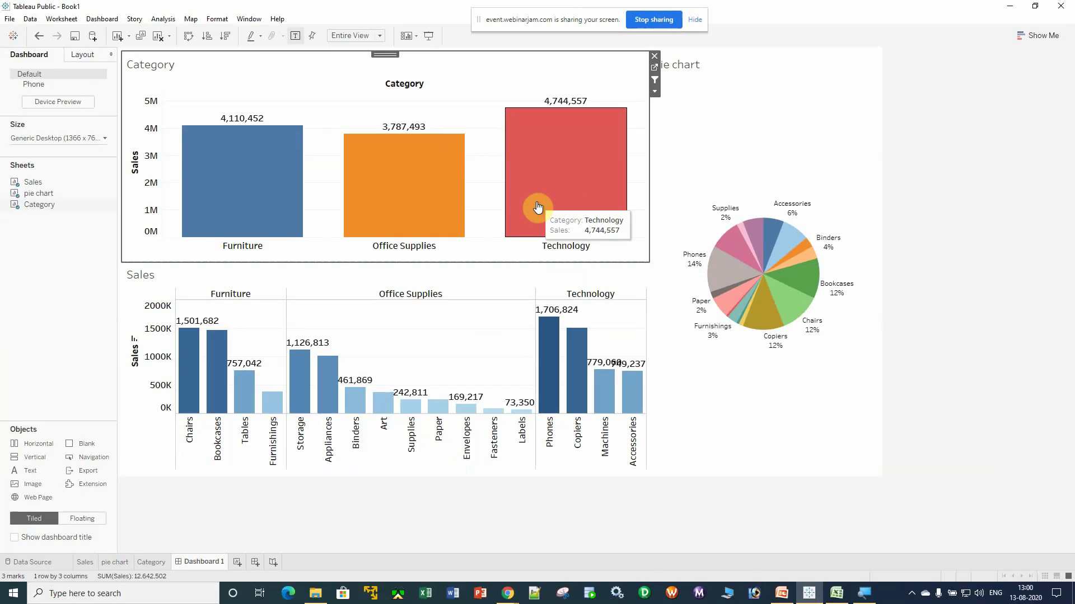
pyautogui.click(475, 301)
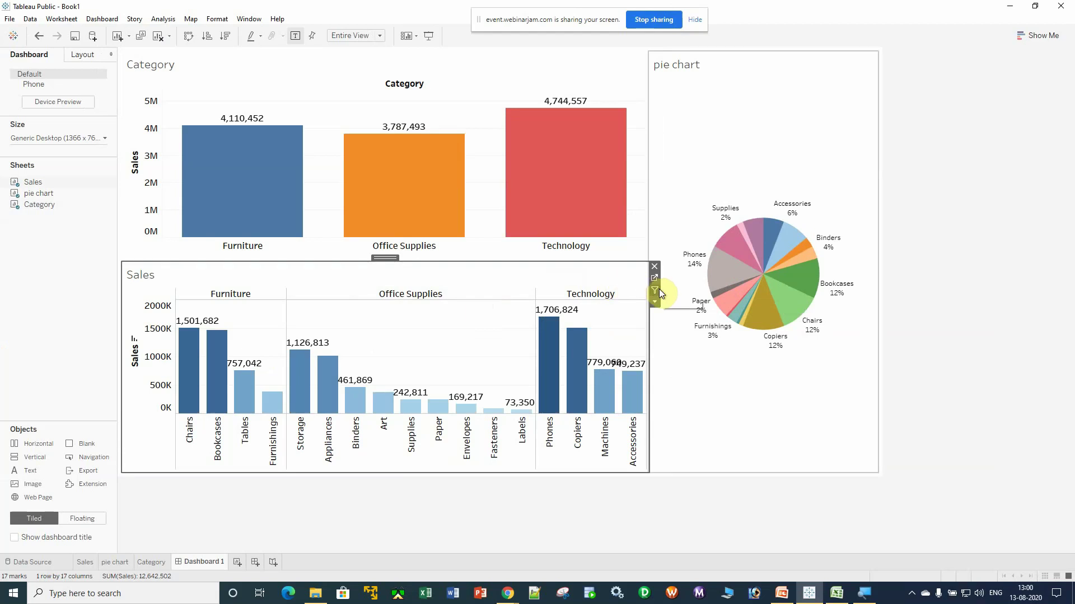
pyautogui.click(800, 115)
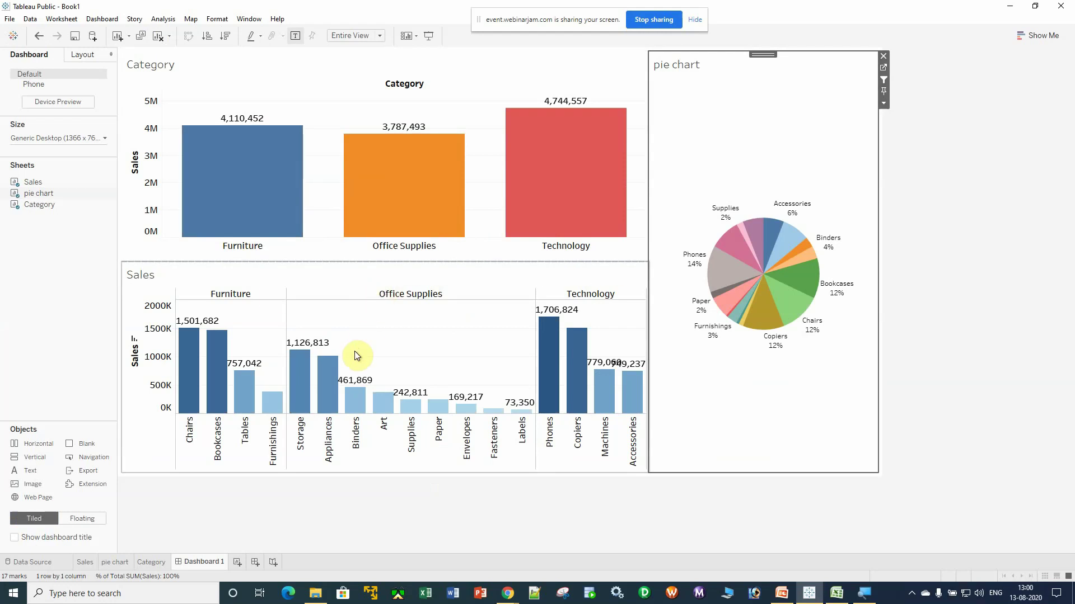
# Filter the dashboard by the Furniture bar and examine its sub-categories in the Sales chart and the pie chart
pyautogui.click(245, 195)
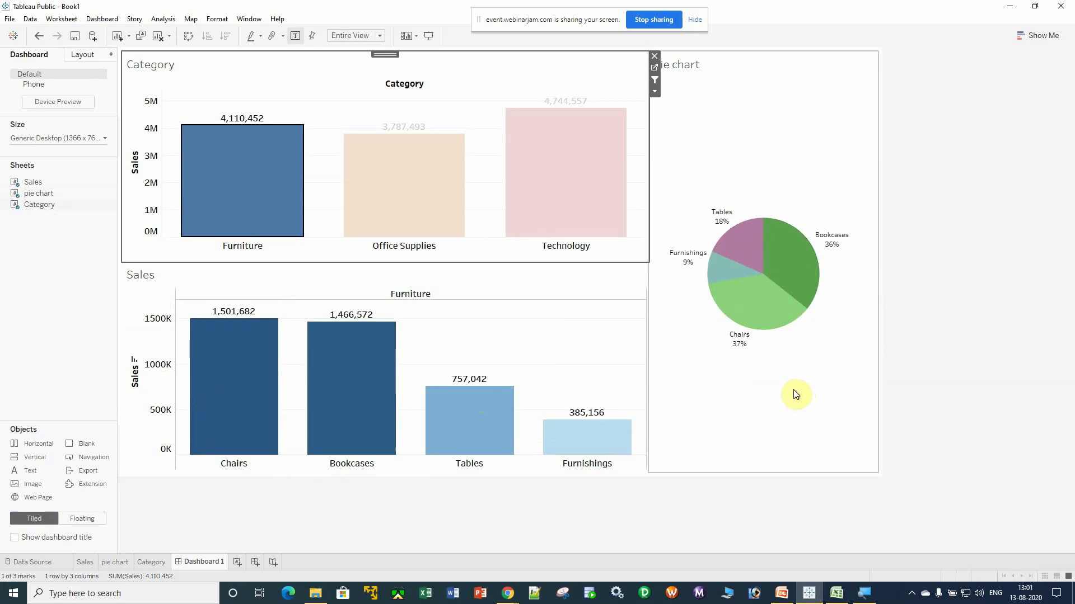
pyautogui.moveTo(744, 332)
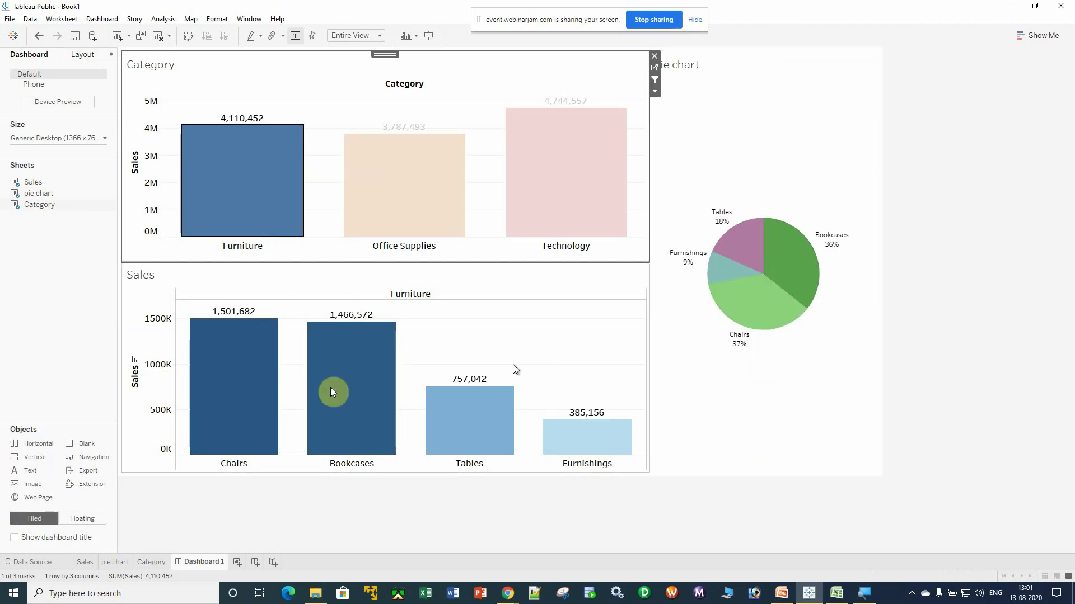
pyautogui.moveTo(219, 372)
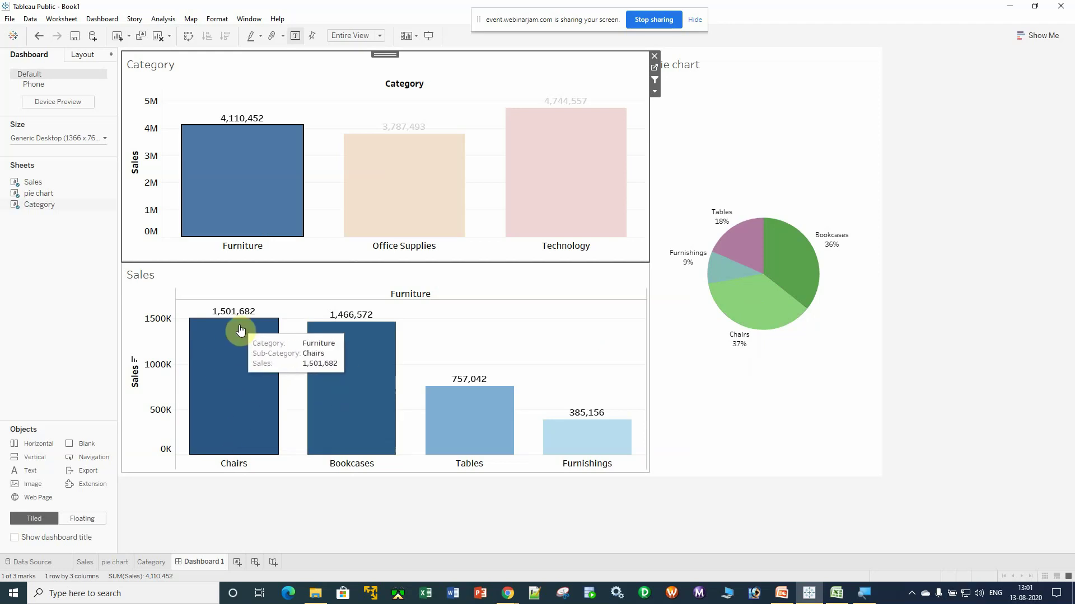
pyautogui.moveTo(233, 171)
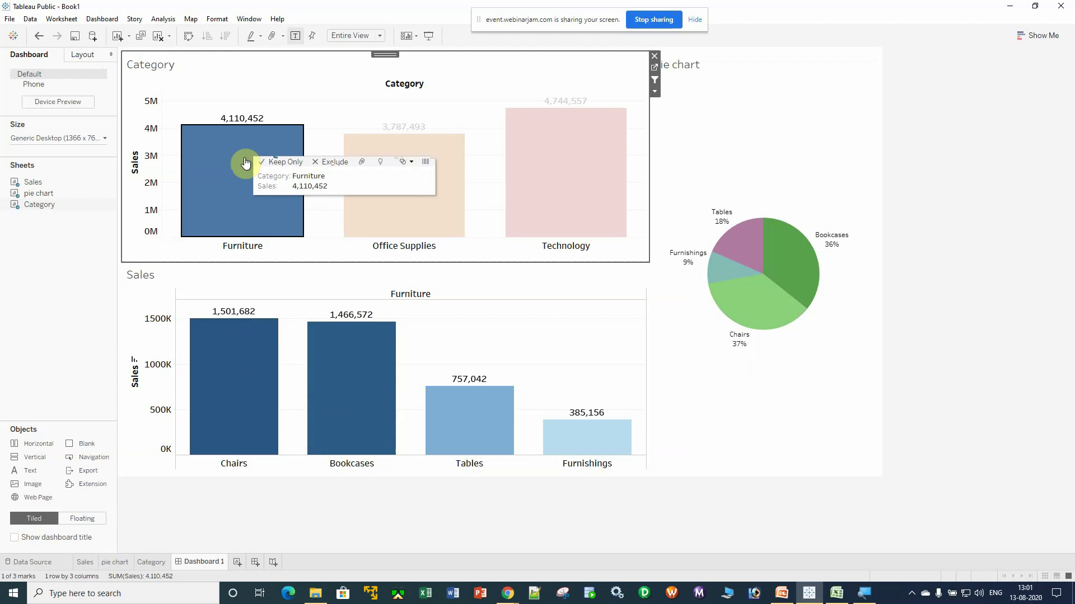
pyautogui.moveTo(376, 179)
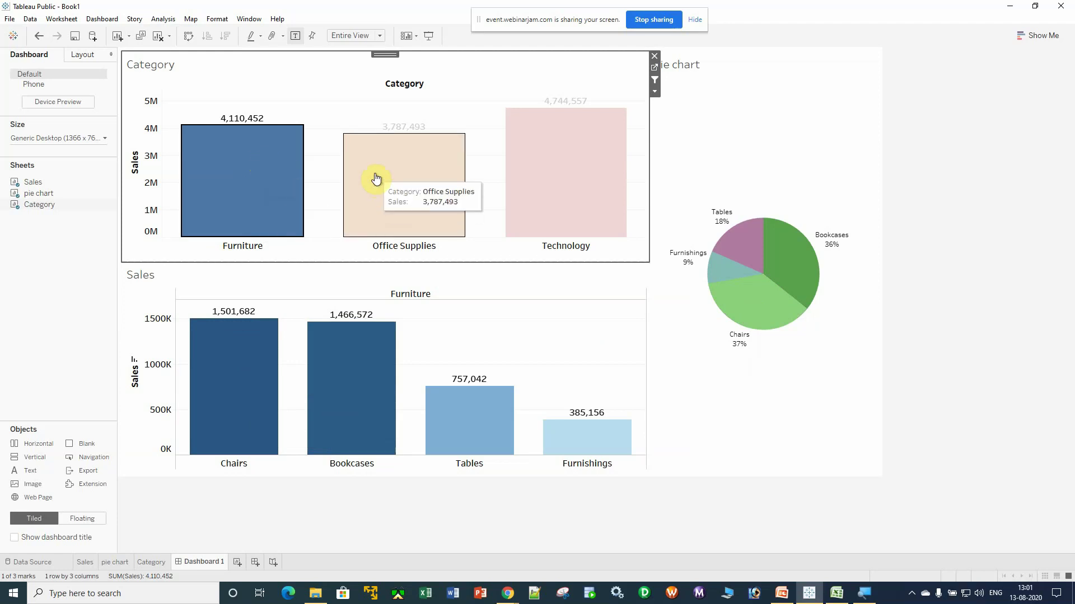
# Filter the dashboard by Office Supplies and by Technology, examining the sub-category sales and pie shares for each
pyautogui.click(374, 177)
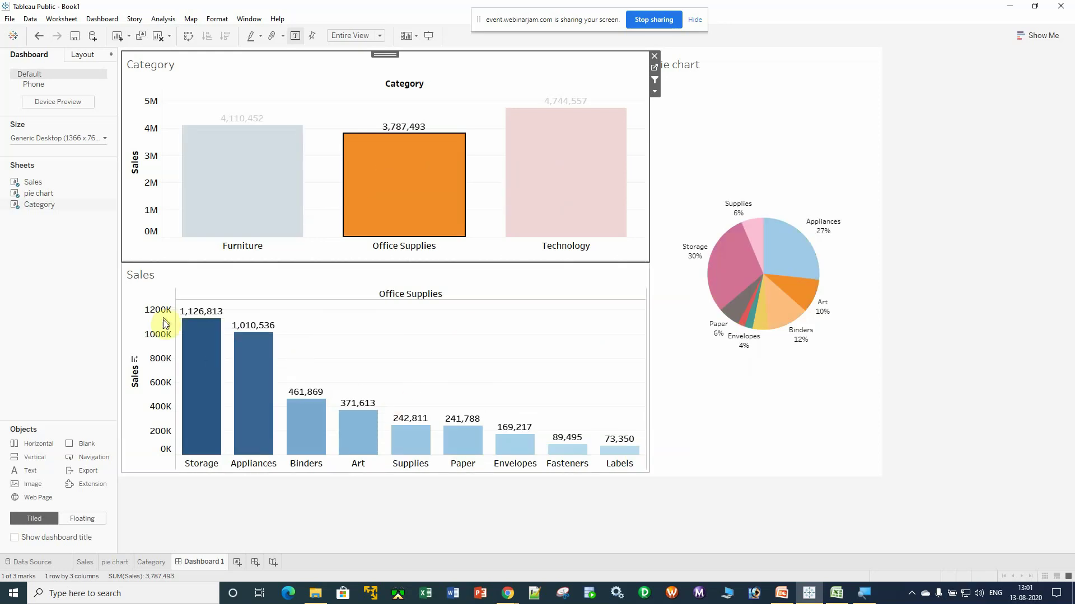
pyautogui.moveTo(245, 390)
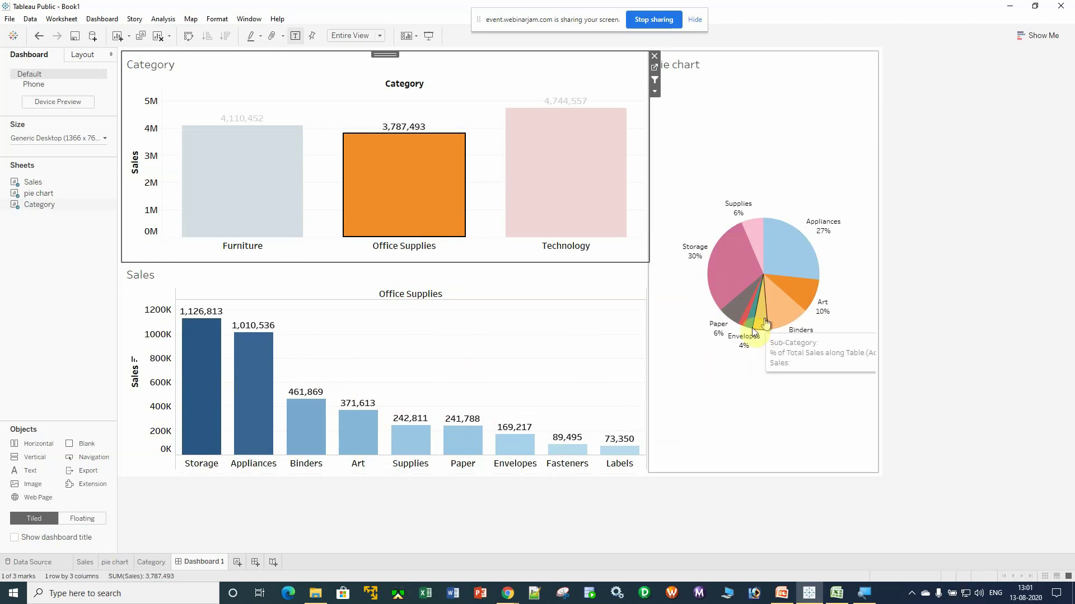
pyautogui.moveTo(789, 316)
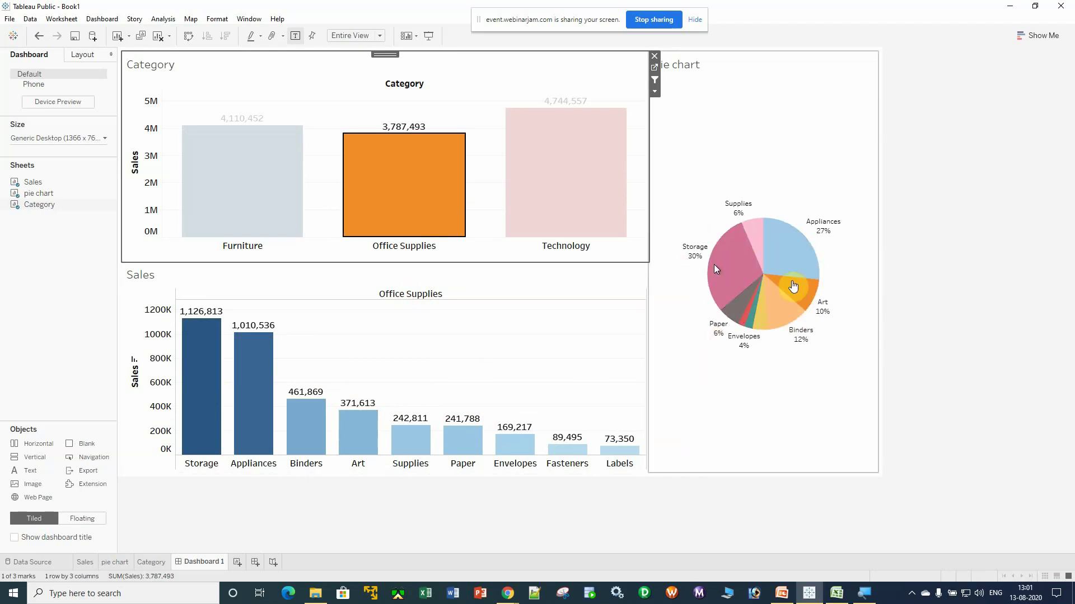
pyautogui.moveTo(809, 235)
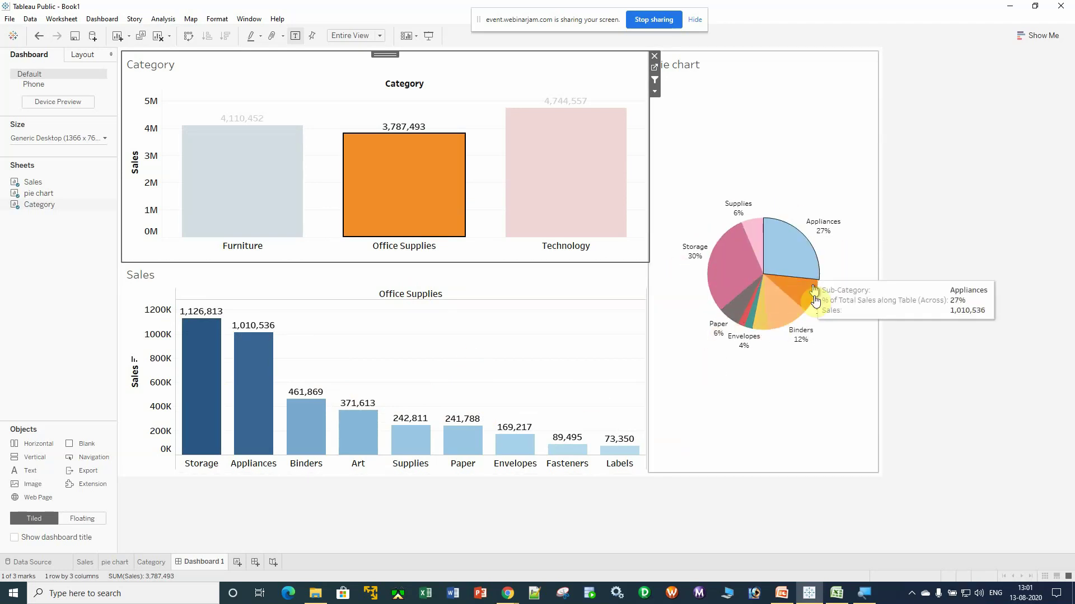
pyautogui.click(578, 210)
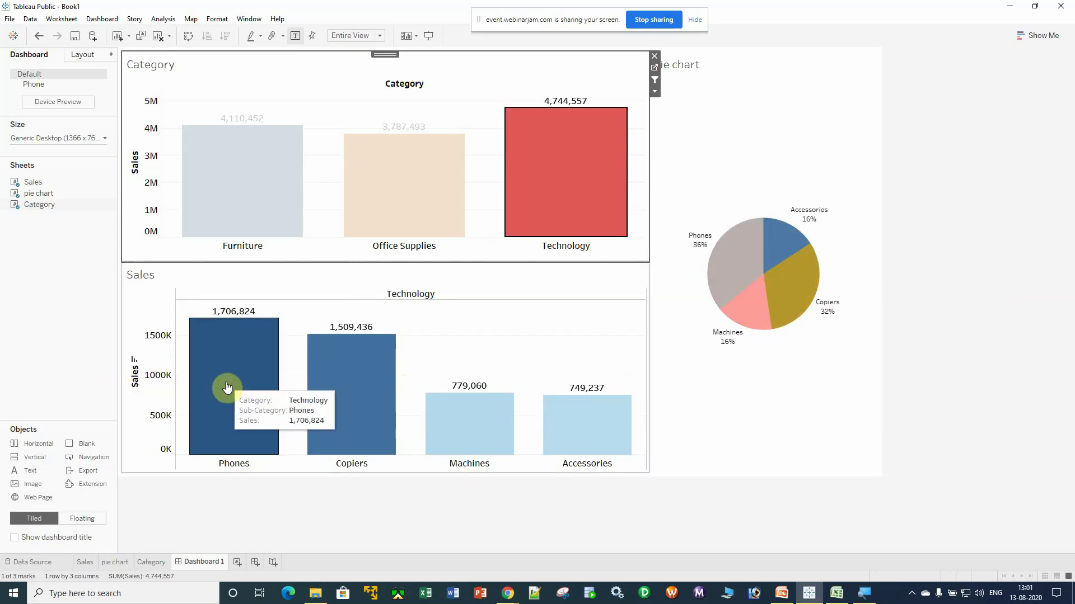
pyautogui.moveTo(736, 268)
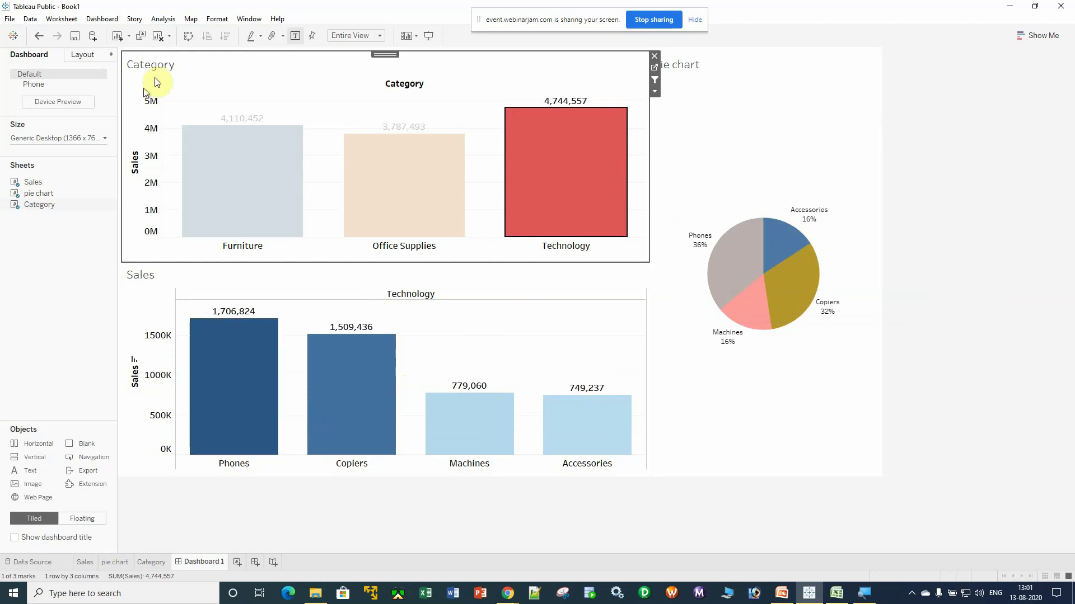
# Clear the Technology filter and turn on the workbook default animations with a duration of 1.00 seconds (Slow)
pyautogui.click(518, 140)
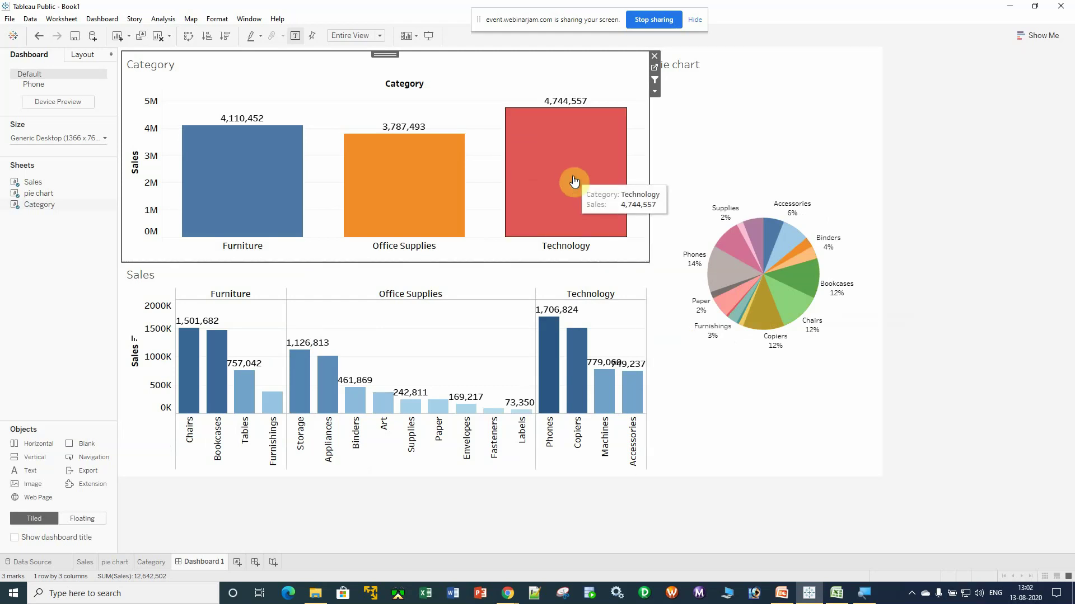
pyautogui.click(212, 21)
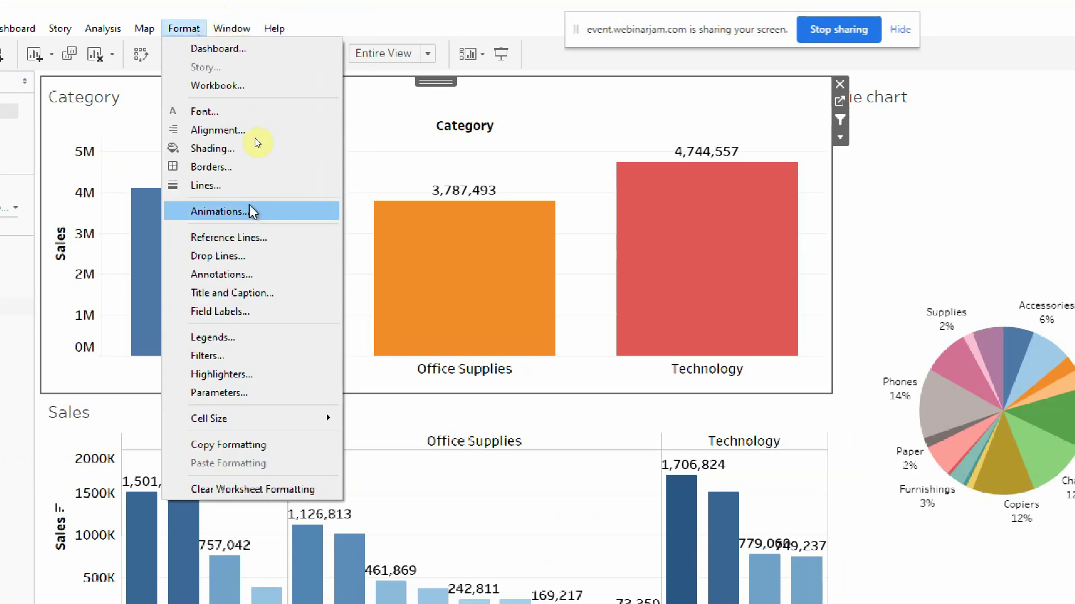
pyautogui.click(207, 213)
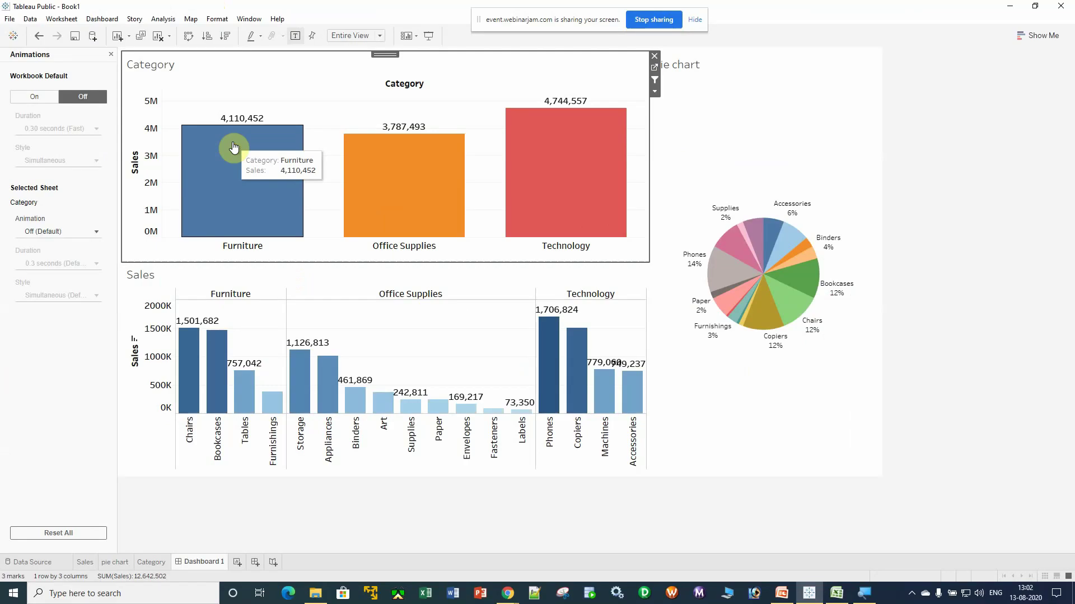
pyautogui.click(33, 96)
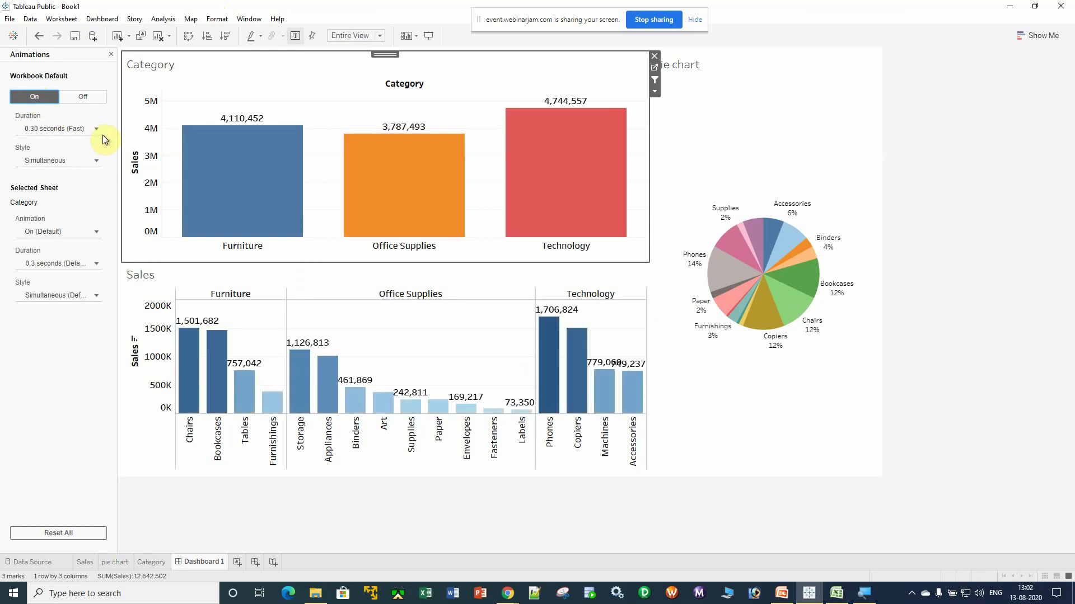
pyautogui.click(93, 131)
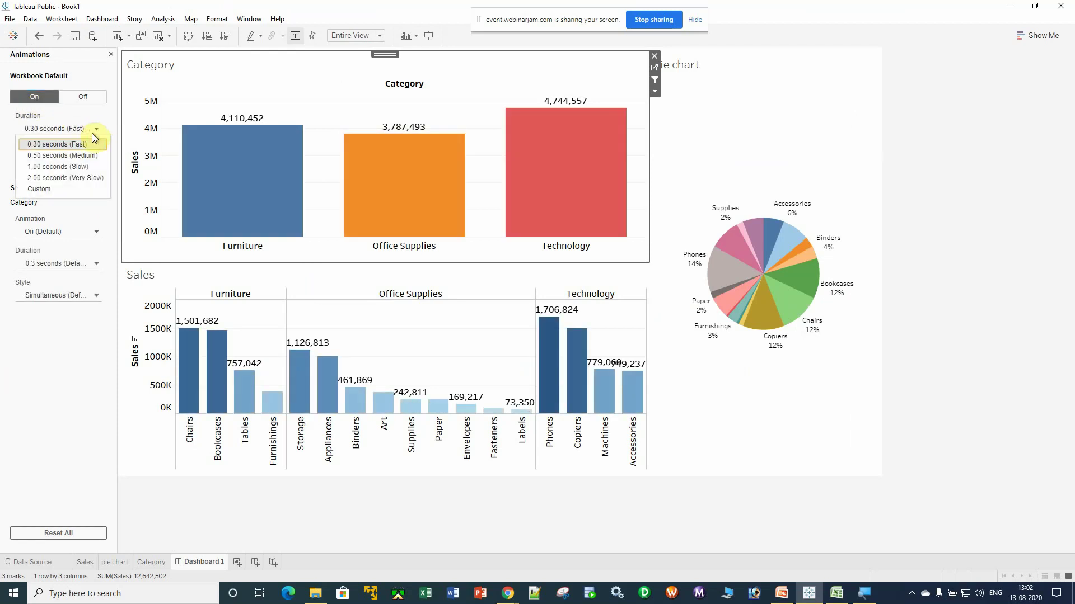
pyautogui.click(72, 166)
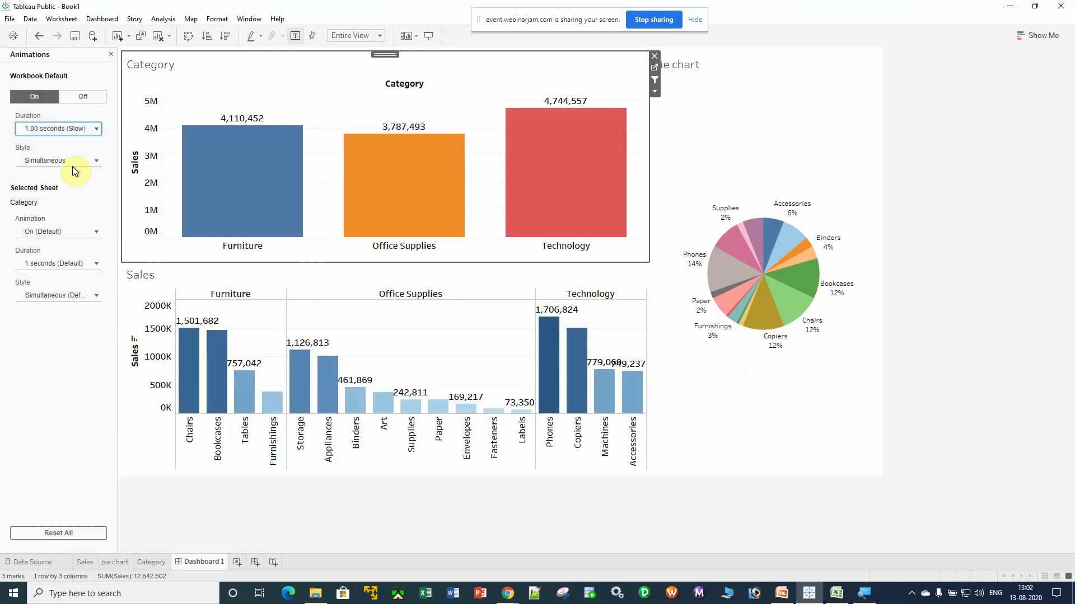
pyautogui.click(216, 20)
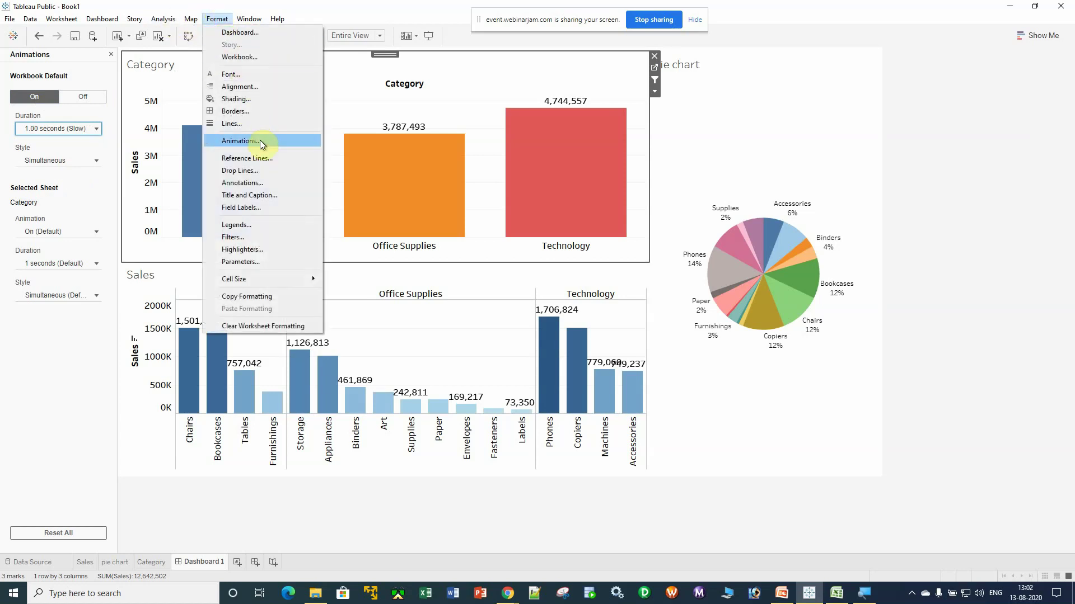
pyautogui.click(217, 19)
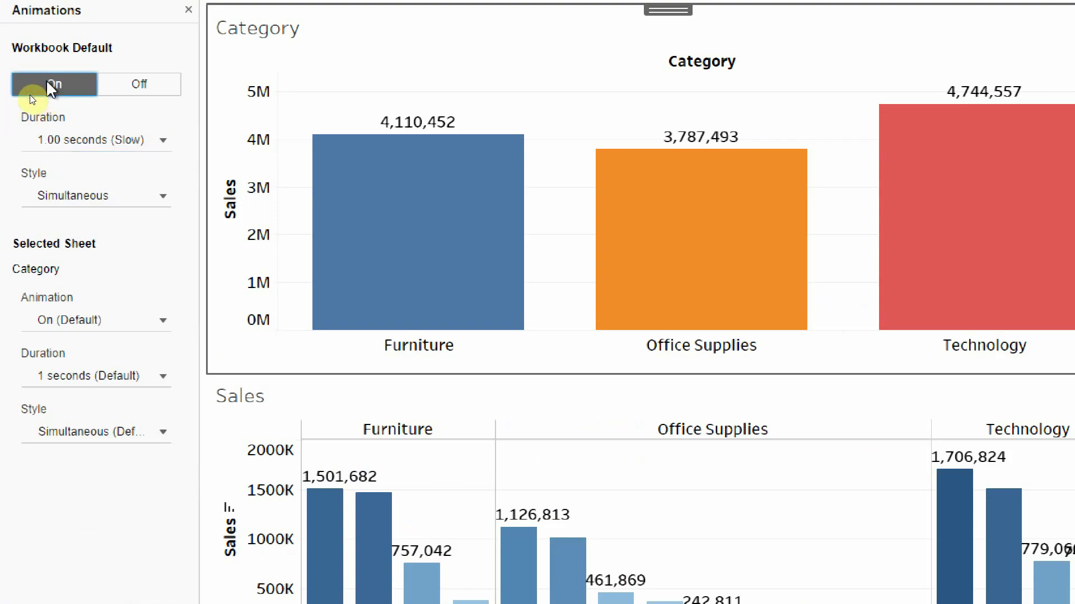
pyautogui.click(94, 137)
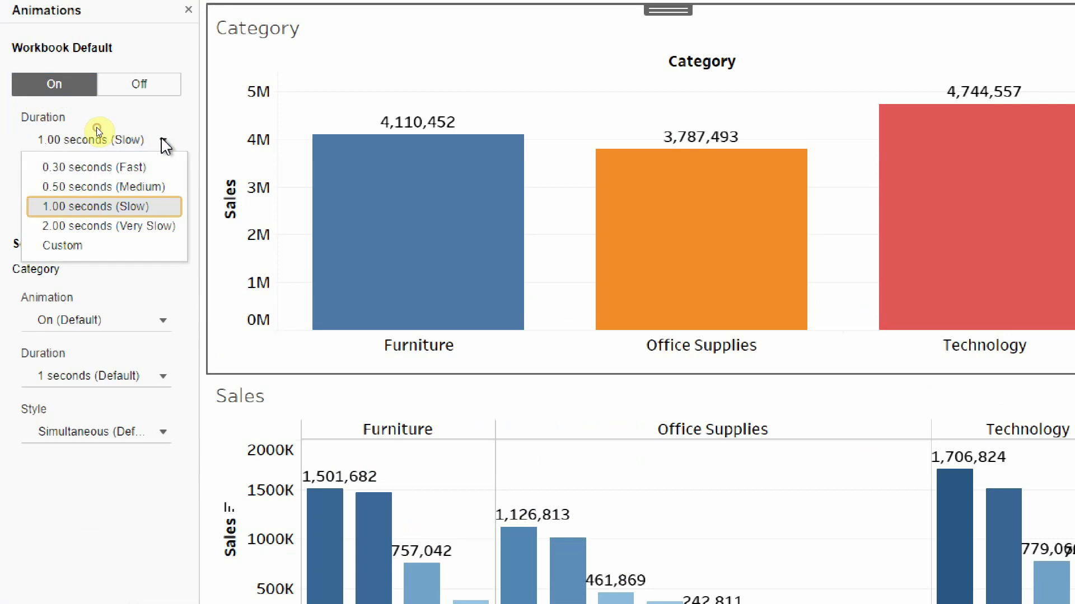
pyautogui.click(79, 206)
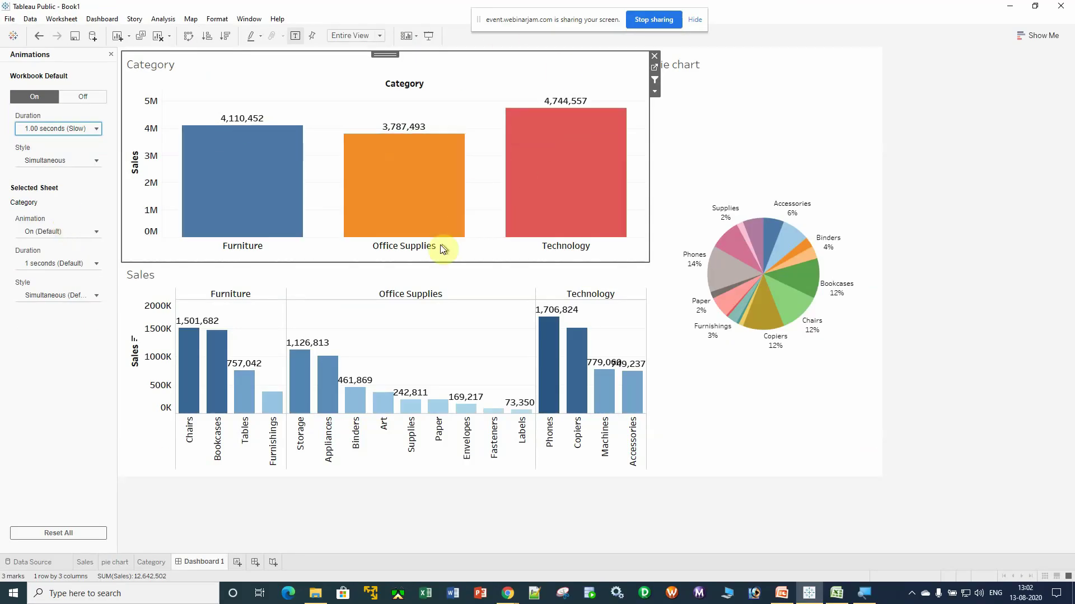
# Filter the dashboard by Office Supplies, Furniture and Technology in turn, twice, to watch the animated transitions in the Sales chart
pyautogui.moveTo(421, 188)
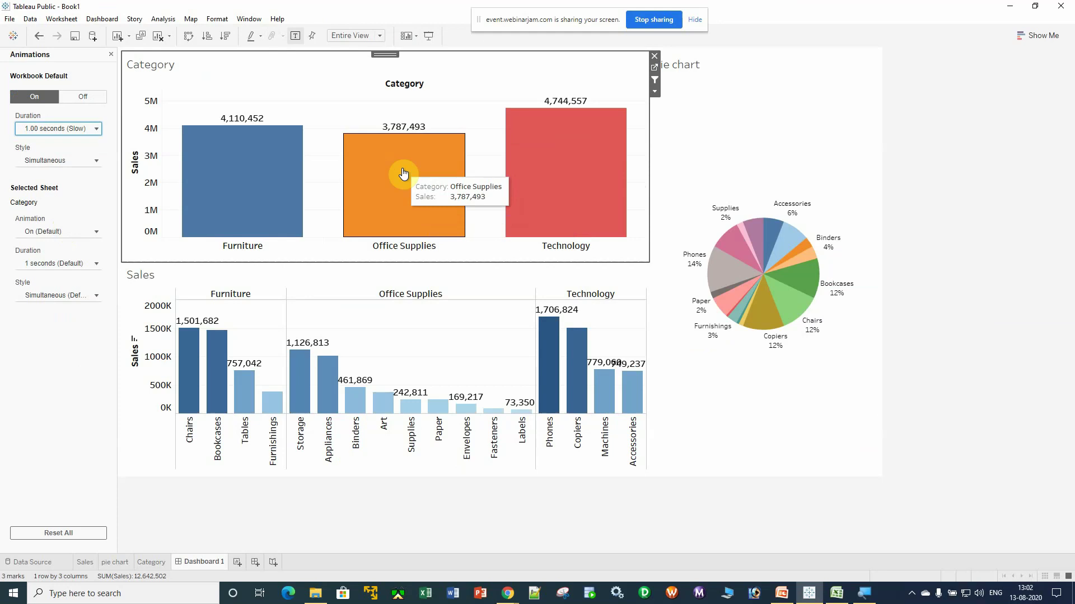
pyautogui.click(403, 173)
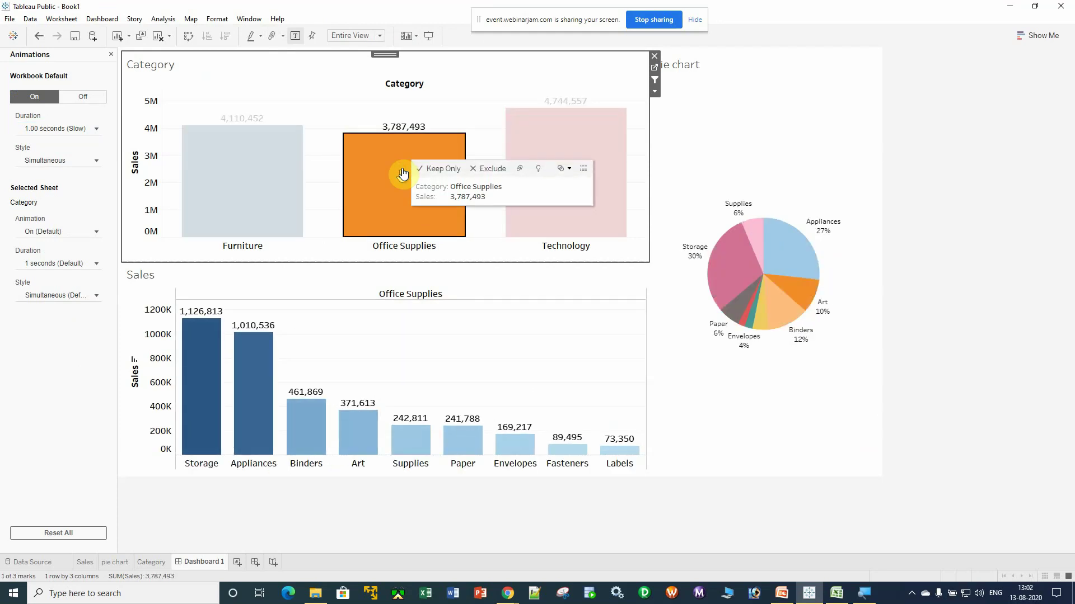
pyautogui.click(241, 169)
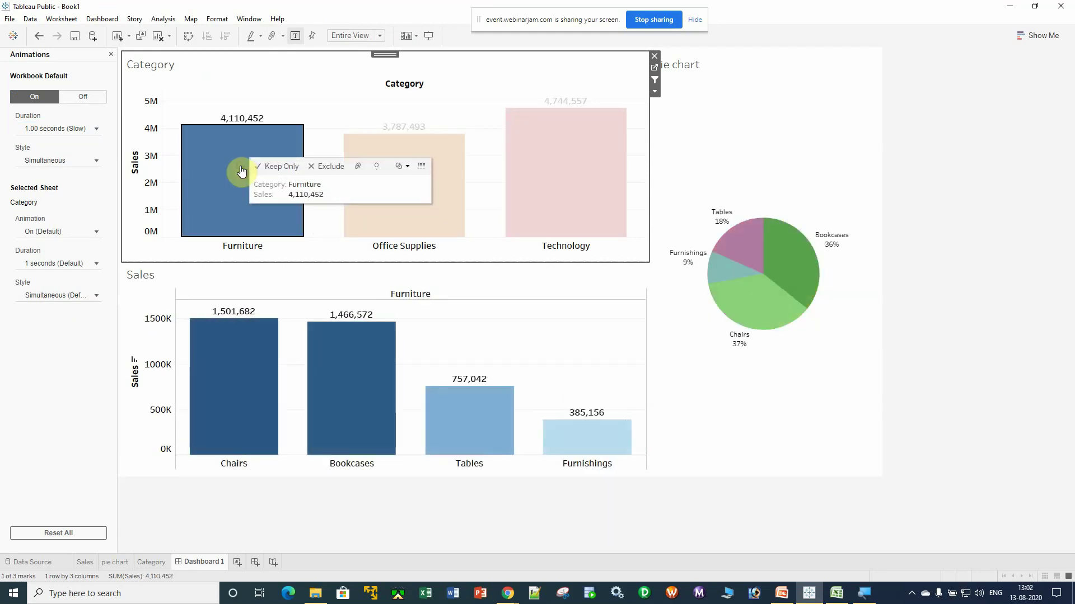
pyautogui.click(605, 187)
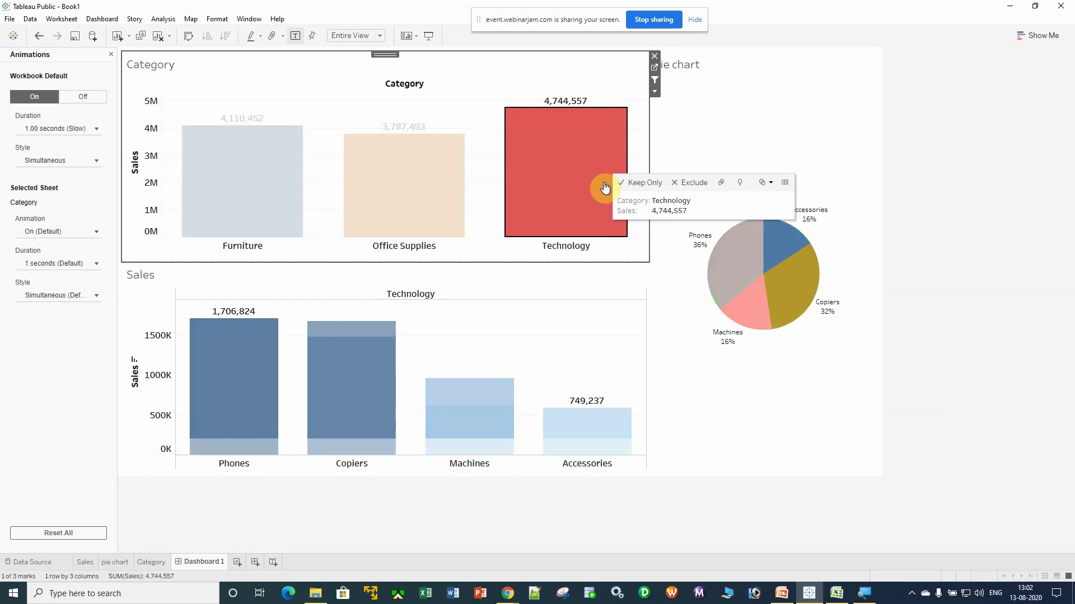
pyautogui.click(438, 184)
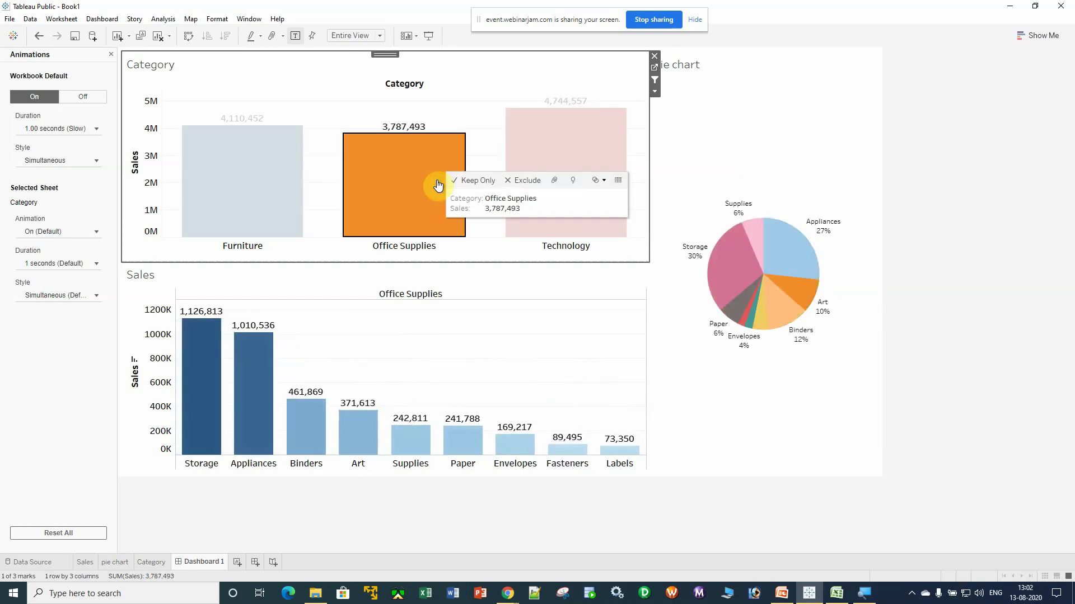
pyautogui.click(259, 174)
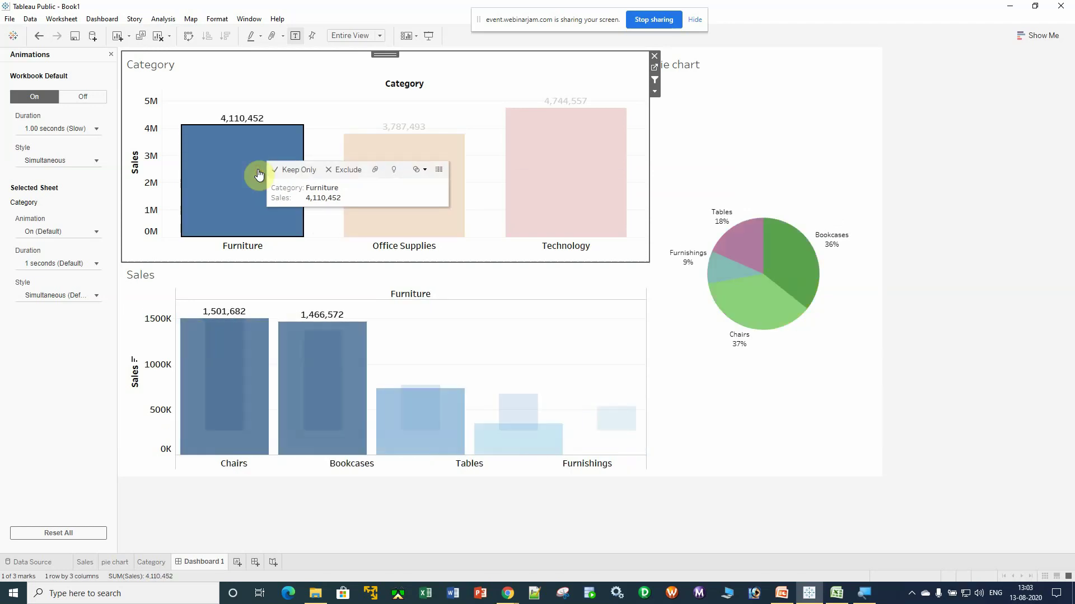
pyautogui.click(405, 146)
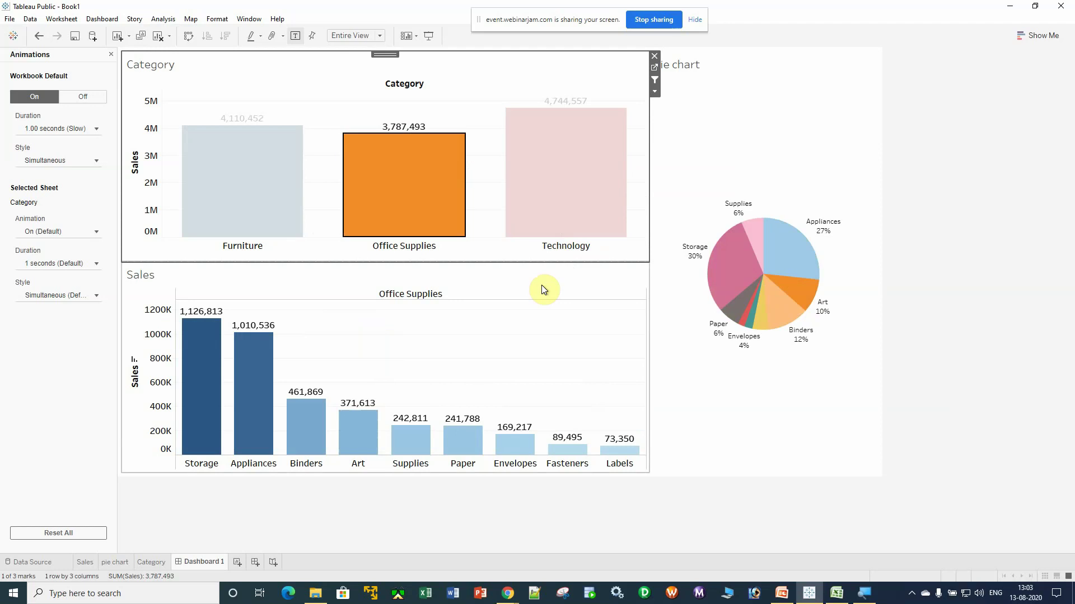
pyautogui.click(568, 204)
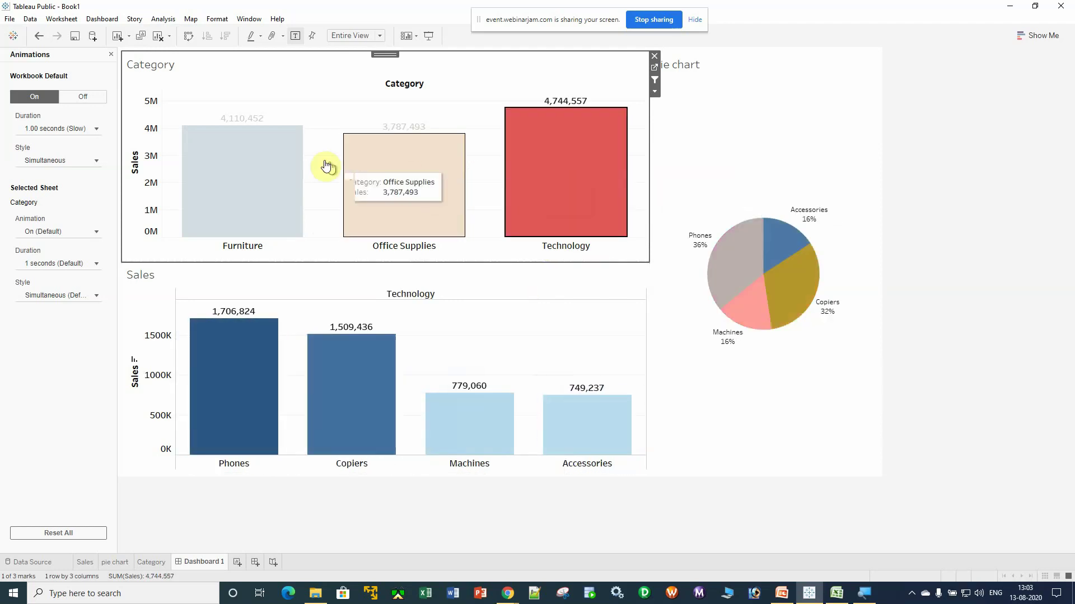
# Close the animation settings, filter the dashboard by the Furniture bar once more and clear that filter
pyautogui.click(111, 55)
pyautogui.click(264, 157)
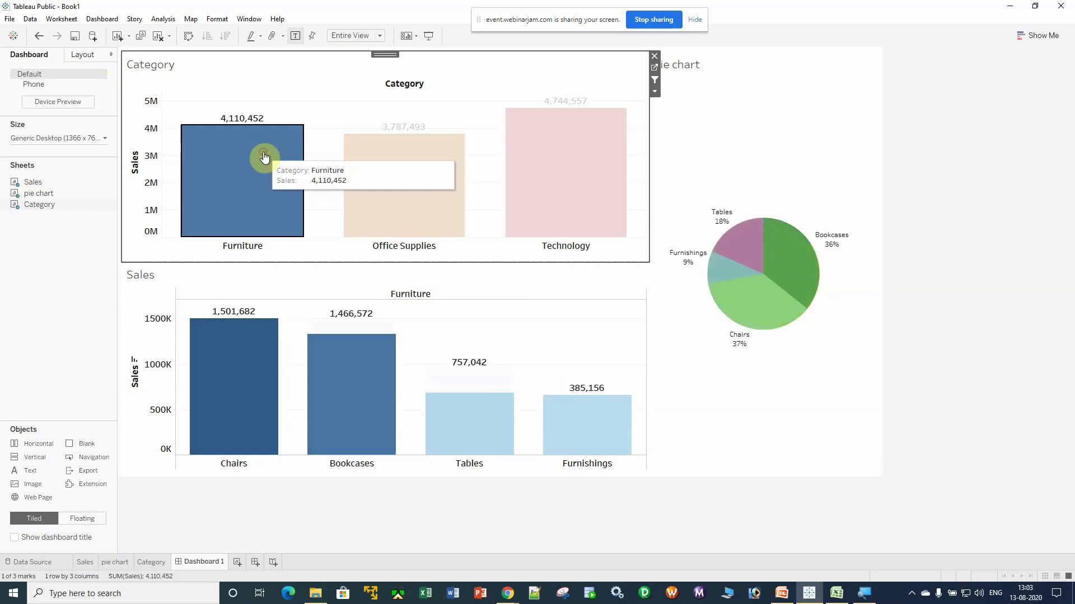
pyautogui.click(234, 166)
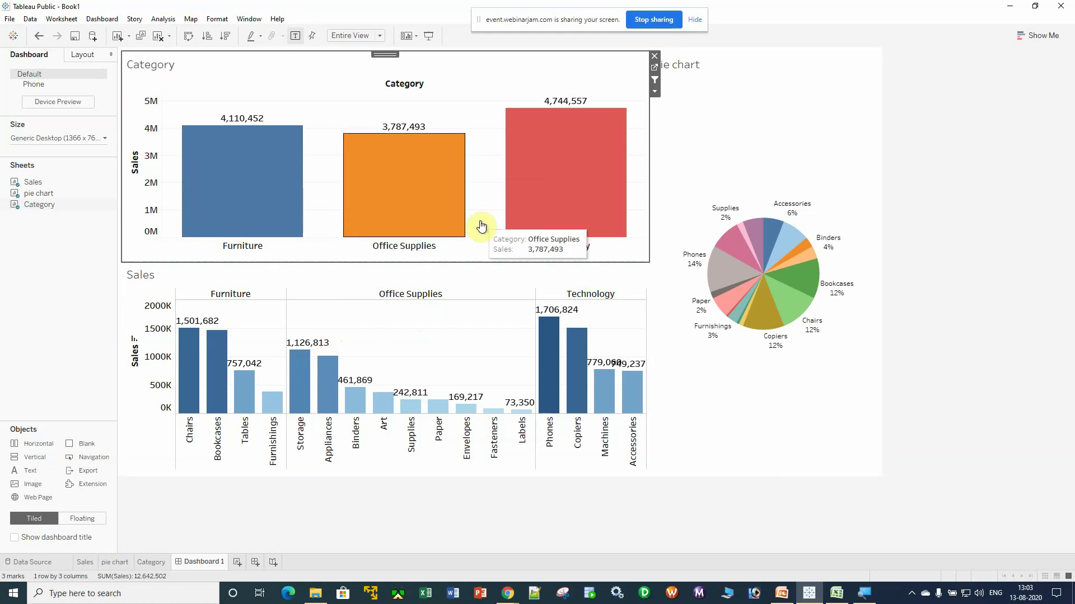
# Switch to the WebinarJam broadcast in the browser, read the attendees' chat questions and return to the Tableau dashboard
pyautogui.moveTo(479, 20); pyautogui.dragTo(832, 12)
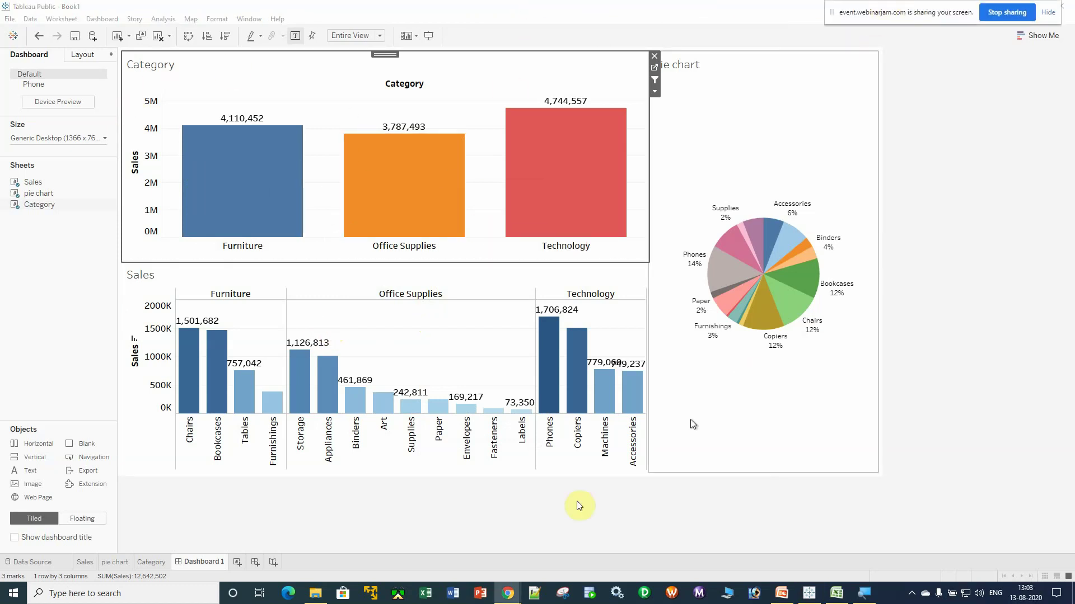
pyautogui.moveTo(507, 593)
pyautogui.click(444, 539)
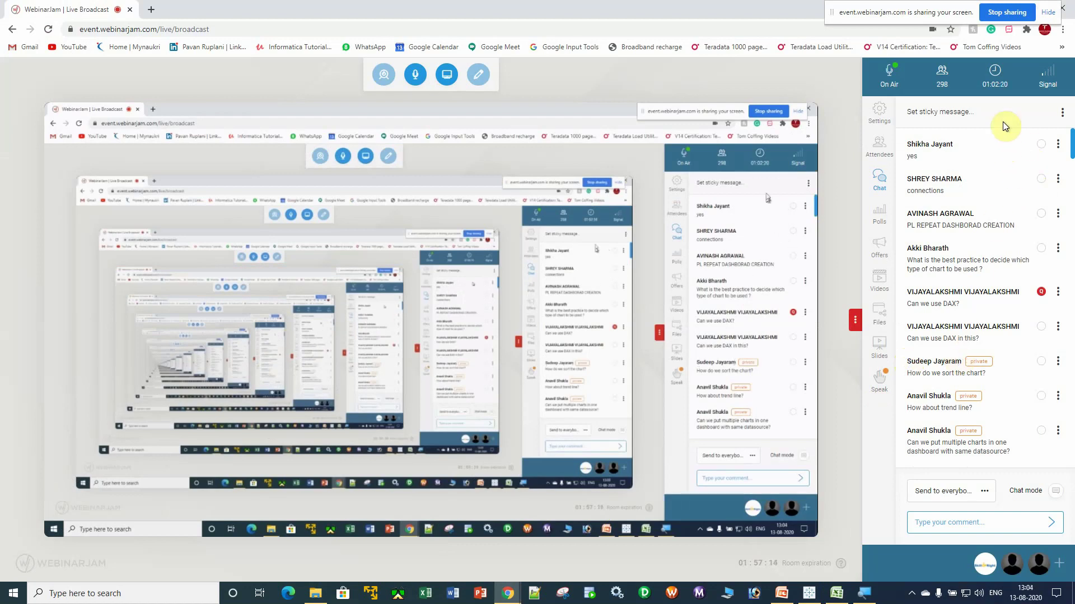
pyautogui.moveTo(948, 12); pyautogui.dragTo(680, 37)
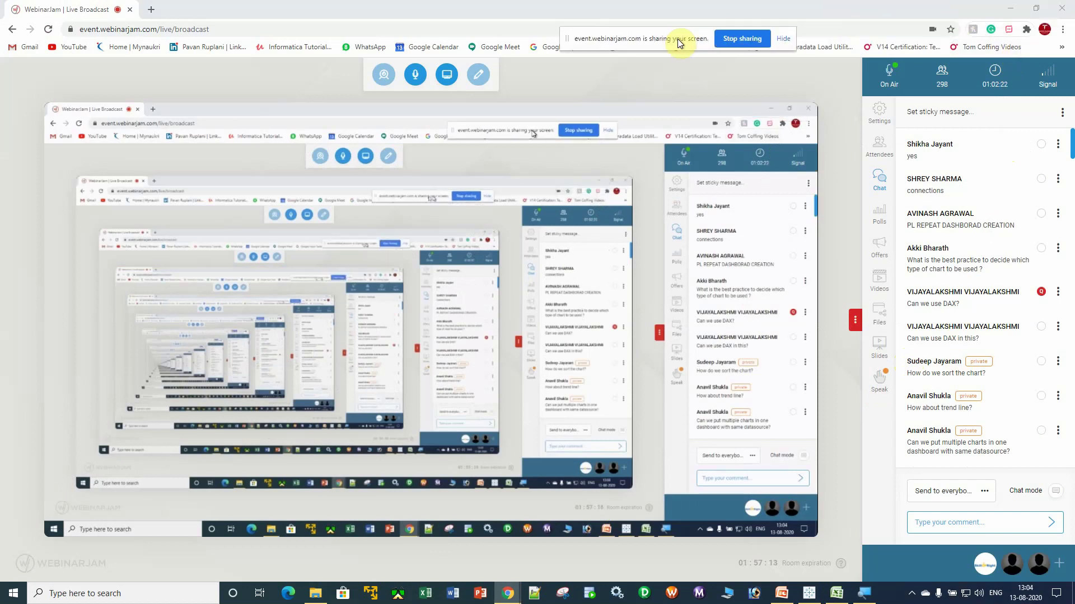
pyautogui.click(1009, 9)
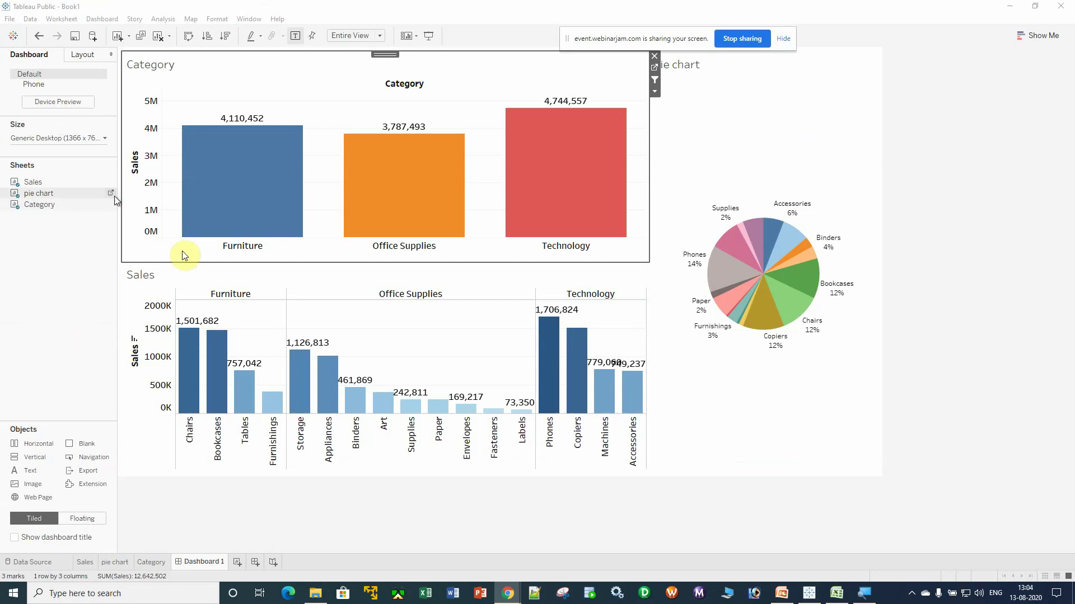
# Change the dashboard size from a fixed size to Automatic
pyautogui.moveTo(450, 404)
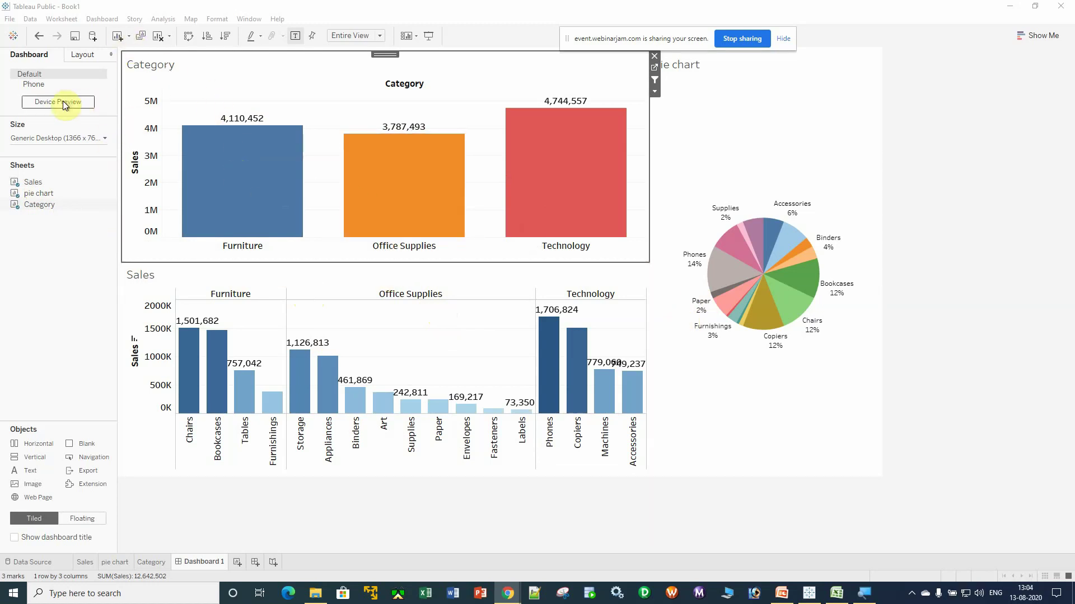
pyautogui.click(105, 139)
pyautogui.click(111, 157)
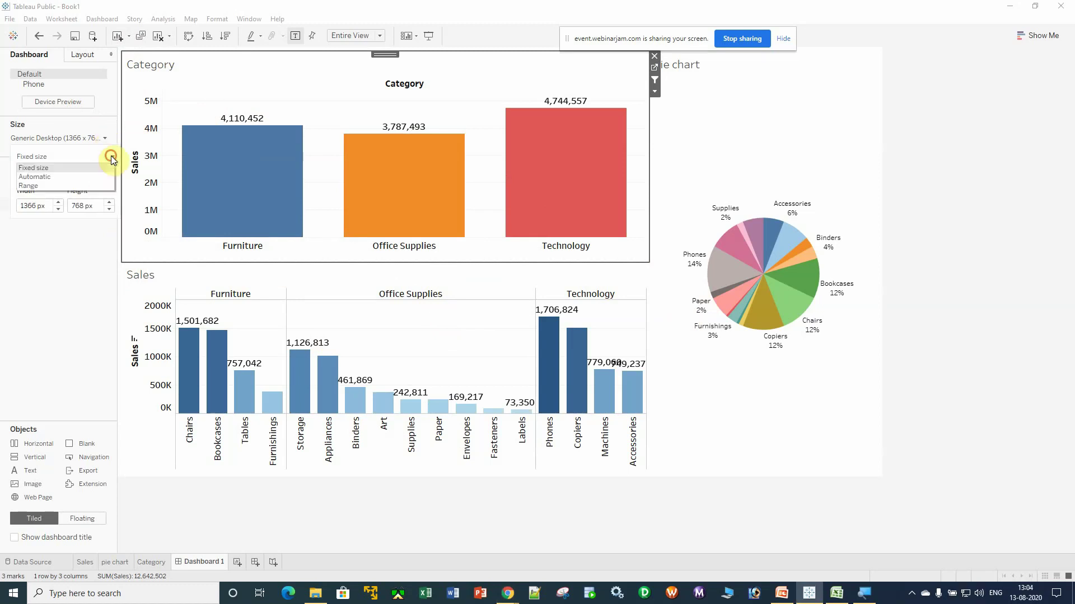
pyautogui.click(54, 178)
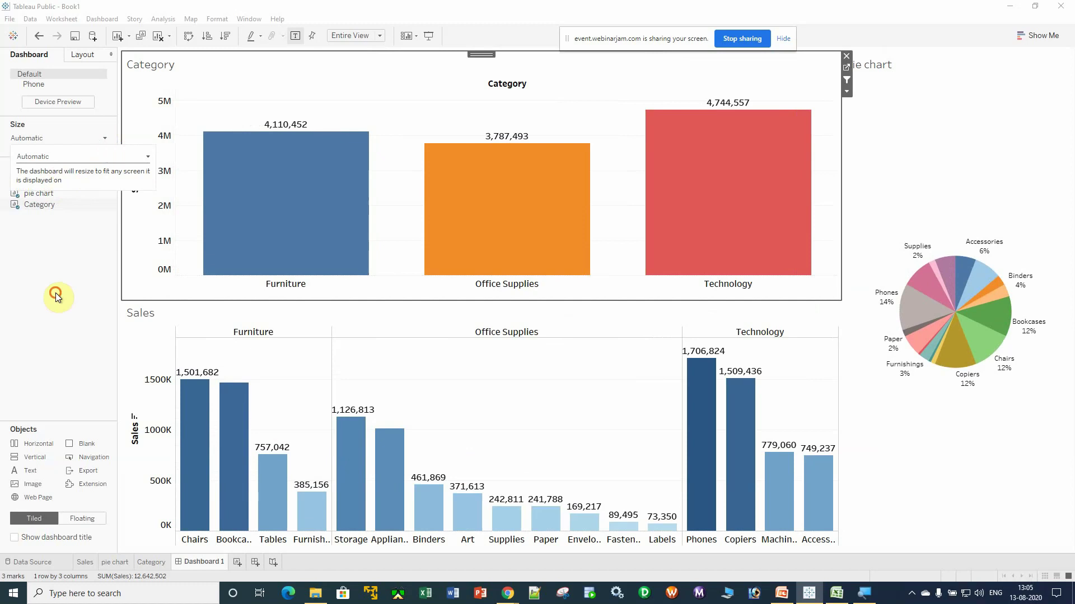
pyautogui.click(55, 293)
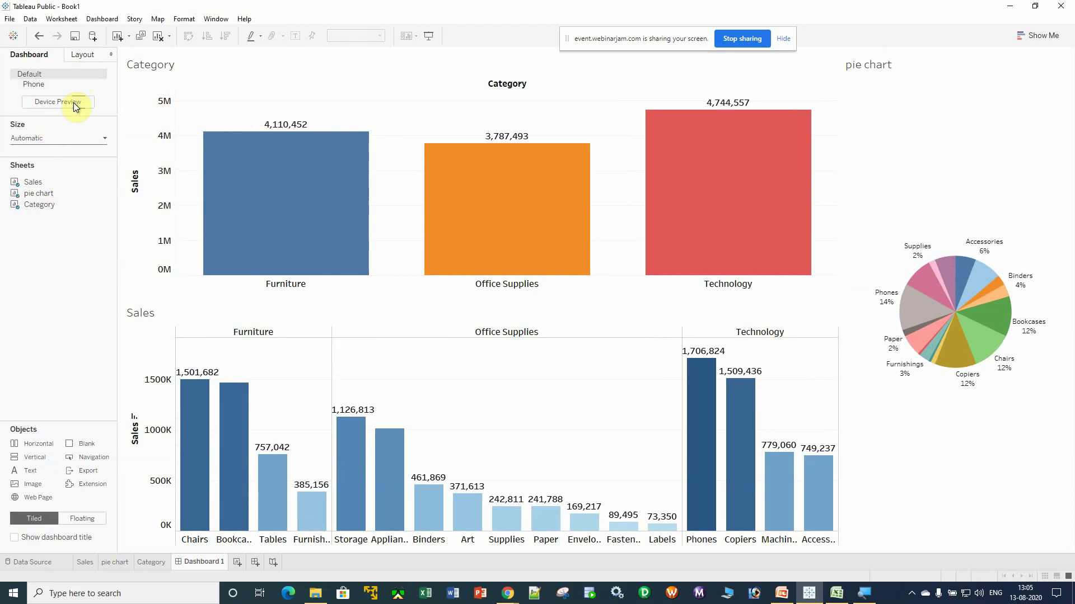
# Turn on the device preview and show the dashboard as a Phone on the iPhone 7 Plus, 8 Plus (414 x 736) model
pyautogui.click(44, 104)
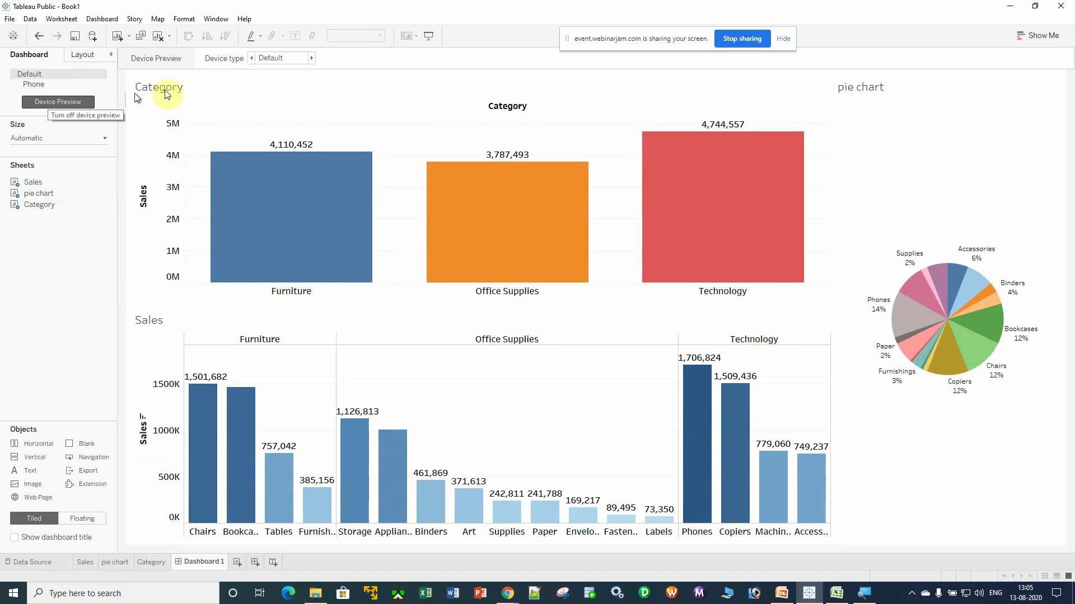
pyautogui.click(286, 62)
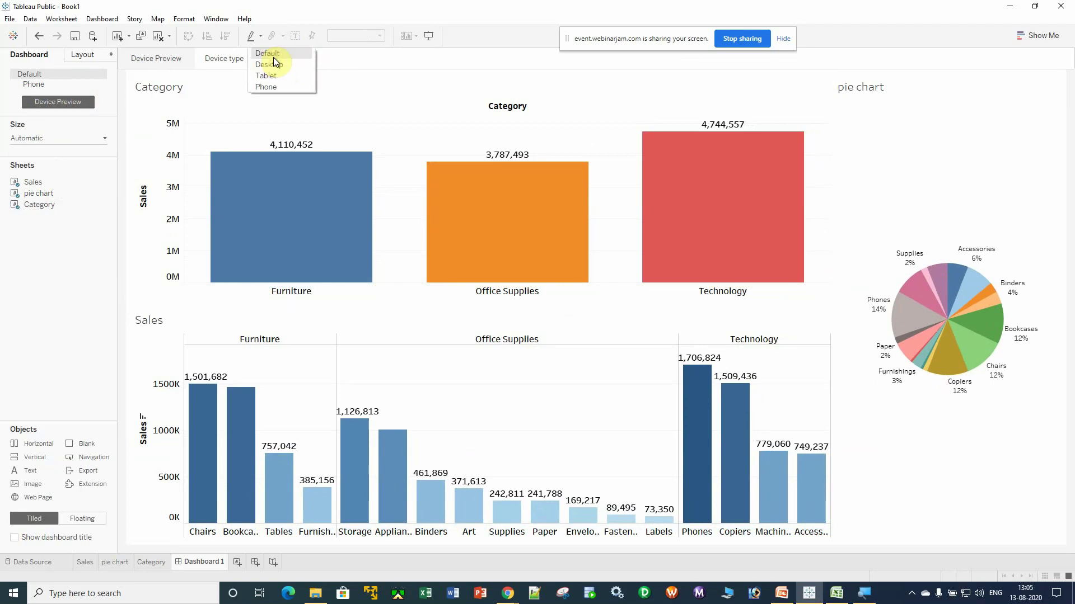
pyautogui.click(270, 87)
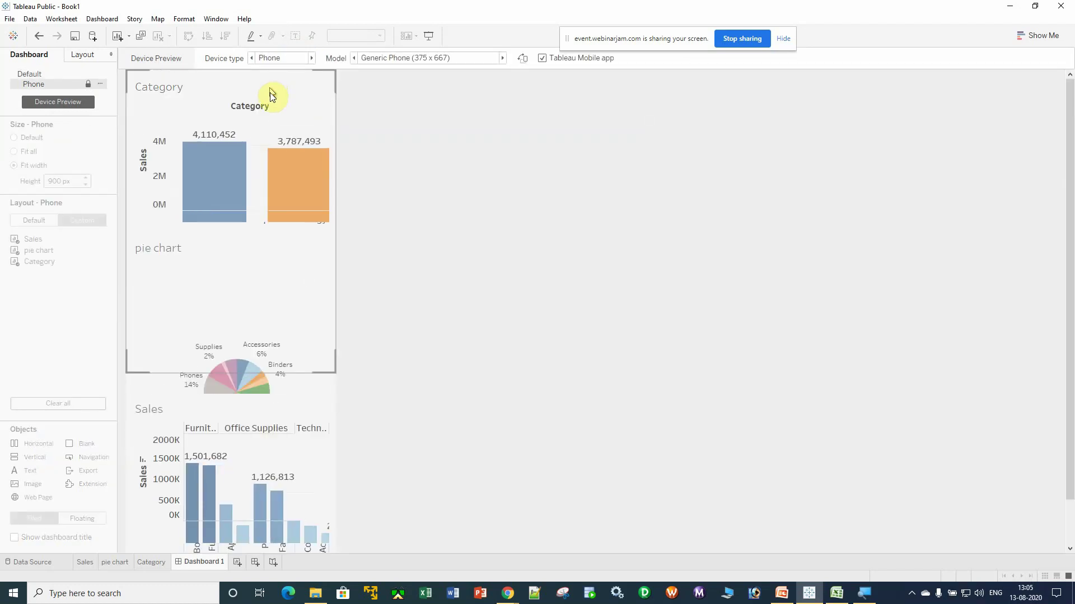
pyautogui.click(404, 59)
pyautogui.click(394, 97)
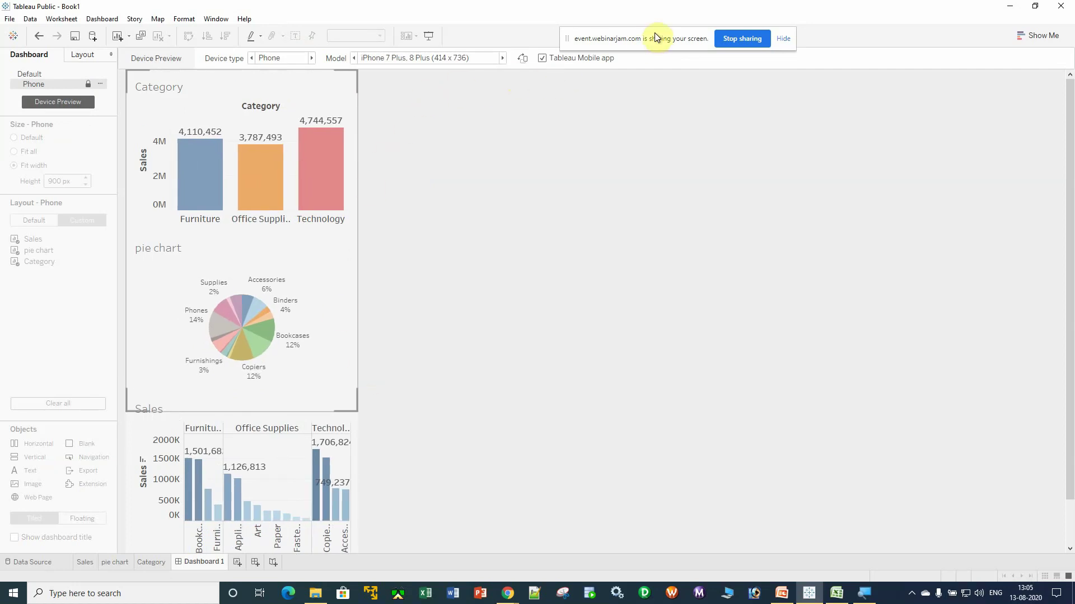
# View the phone preview in landscape and again in portrait, and unlock the Phone layout for editing
pyautogui.click(523, 58)
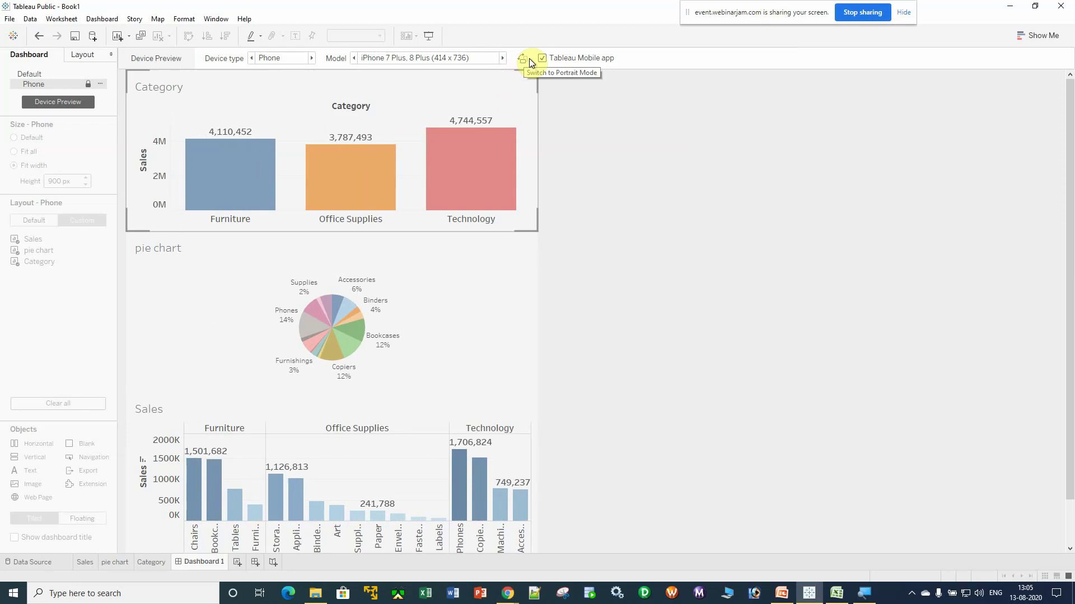
pyautogui.click(521, 59)
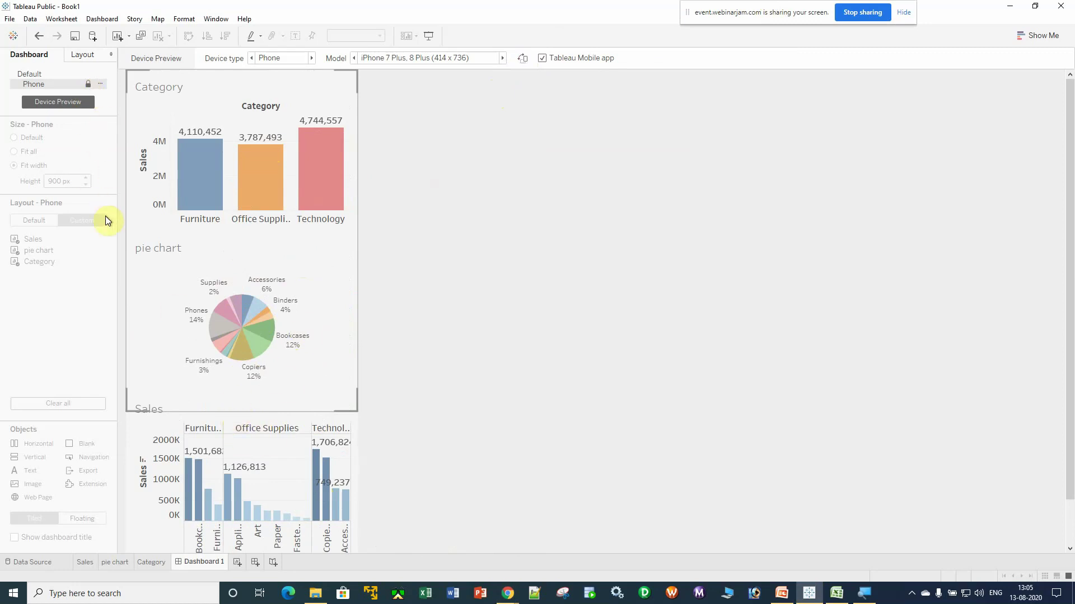
pyautogui.click(89, 82)
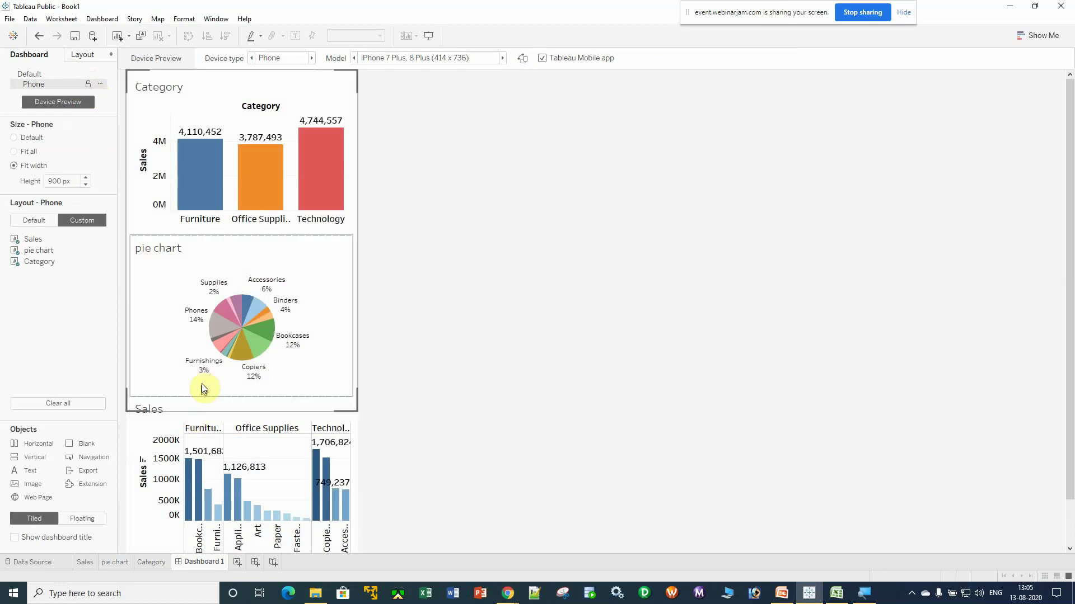
# Reset the Phone layout from the custom arrangement to Default
pyautogui.click(162, 287)
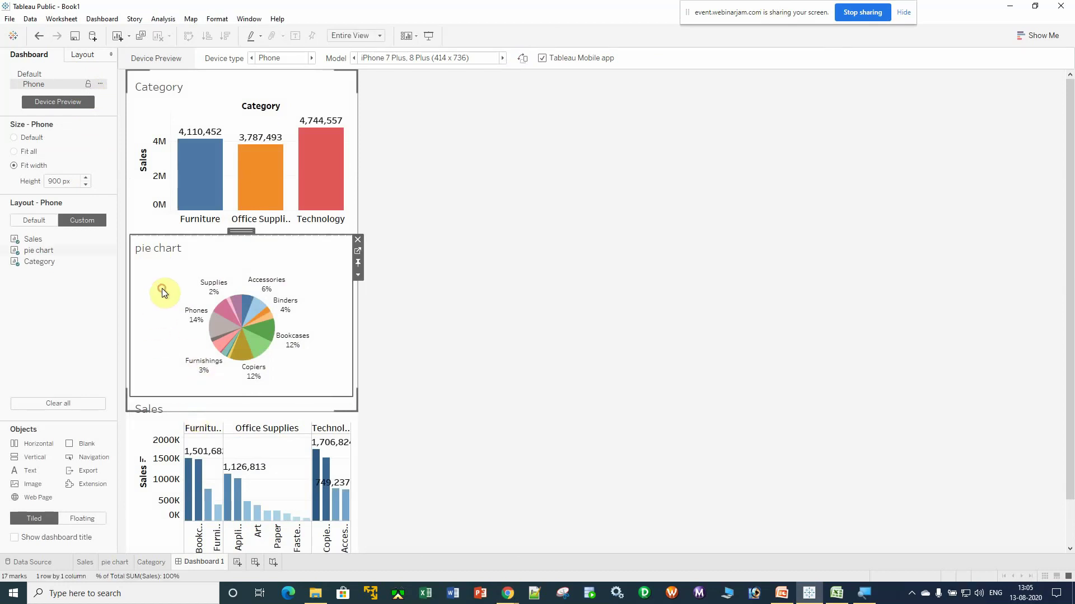
pyautogui.click(21, 220)
pyautogui.click(80, 221)
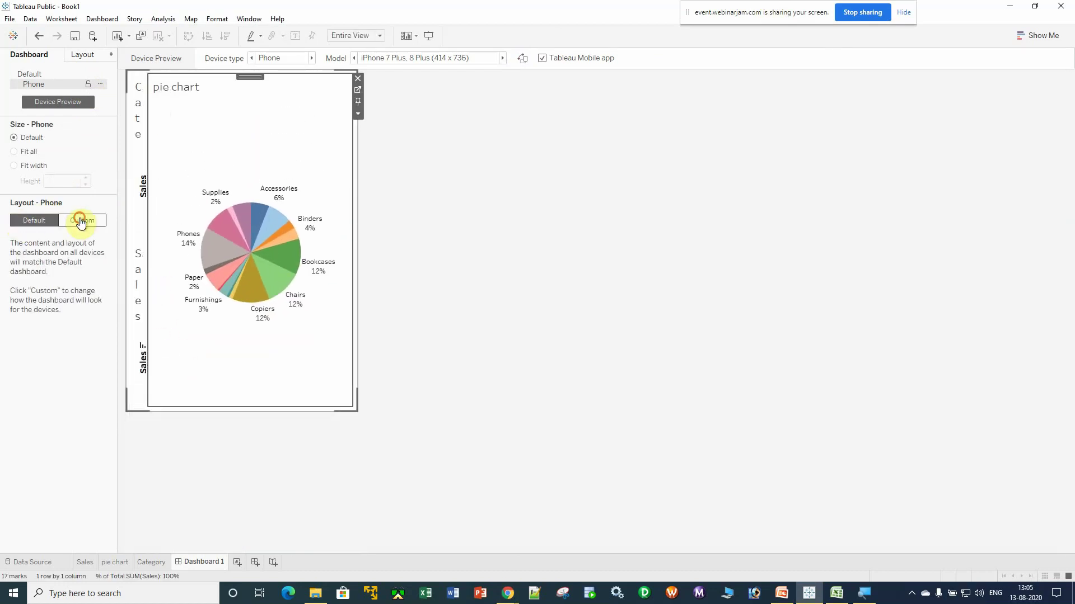
pyautogui.click(35, 220)
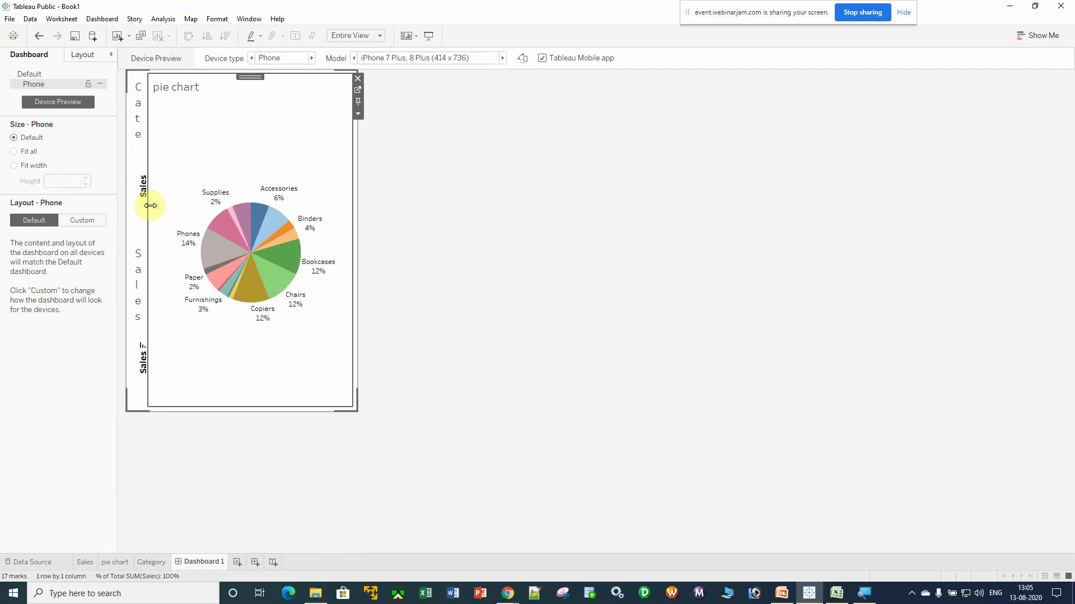
# Widen the Category and Sales charts in the phone layout by shifting their shared border towards the pie chart
pyautogui.moveTo(150, 204); pyautogui.dragTo(222, 205)
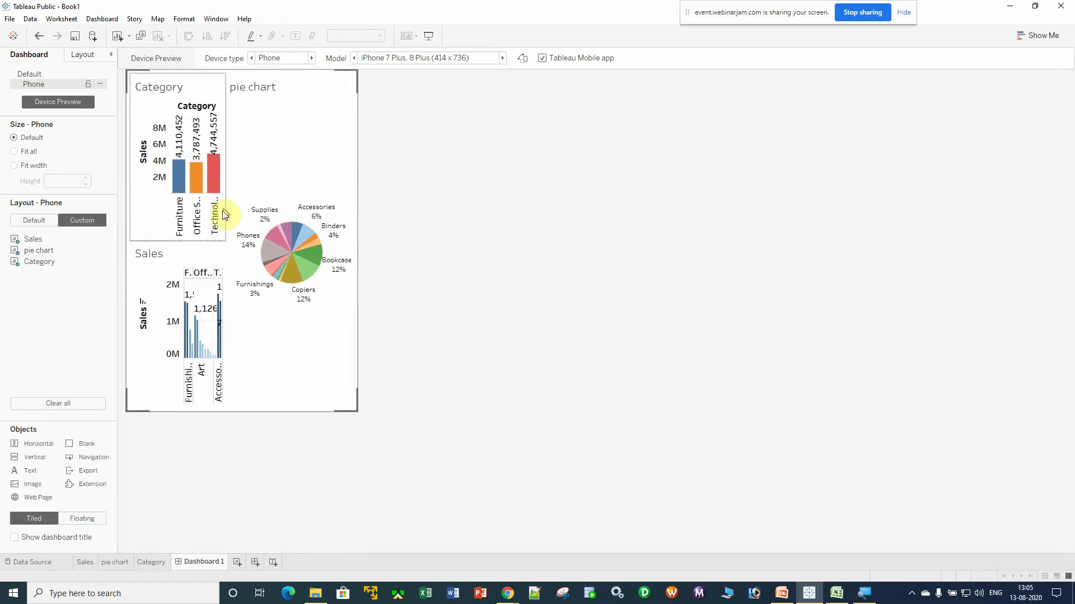
pyautogui.moveTo(227, 213); pyautogui.dragTo(278, 250)
pyautogui.moveTo(278, 209); pyautogui.dragTo(290, 212)
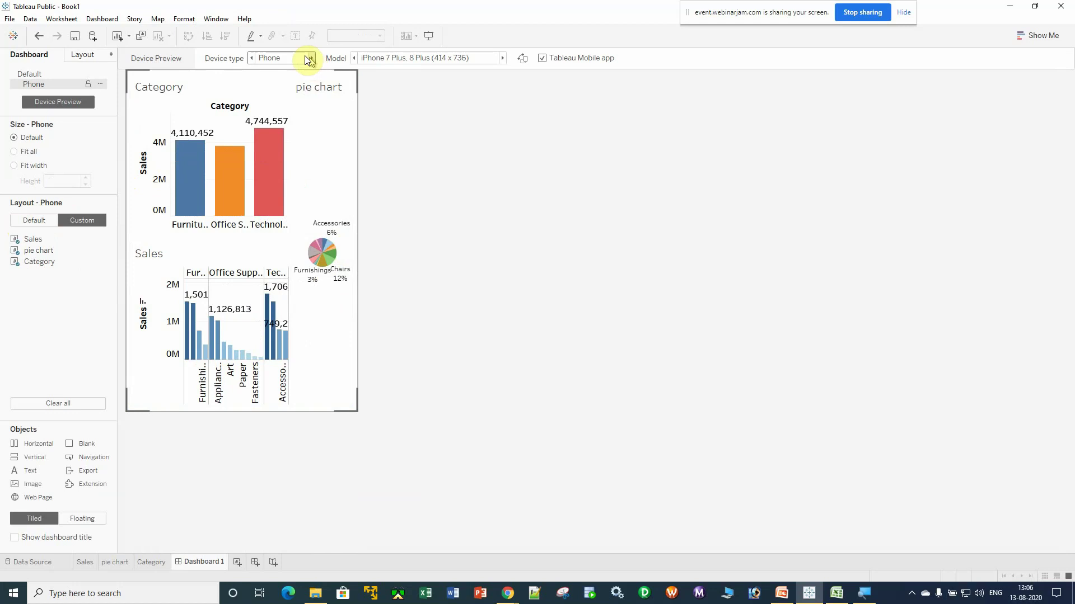
# Preview the dashboard as a Tablet on the Nexus 9, 10 (1024 x 768) model
pyautogui.click(277, 58)
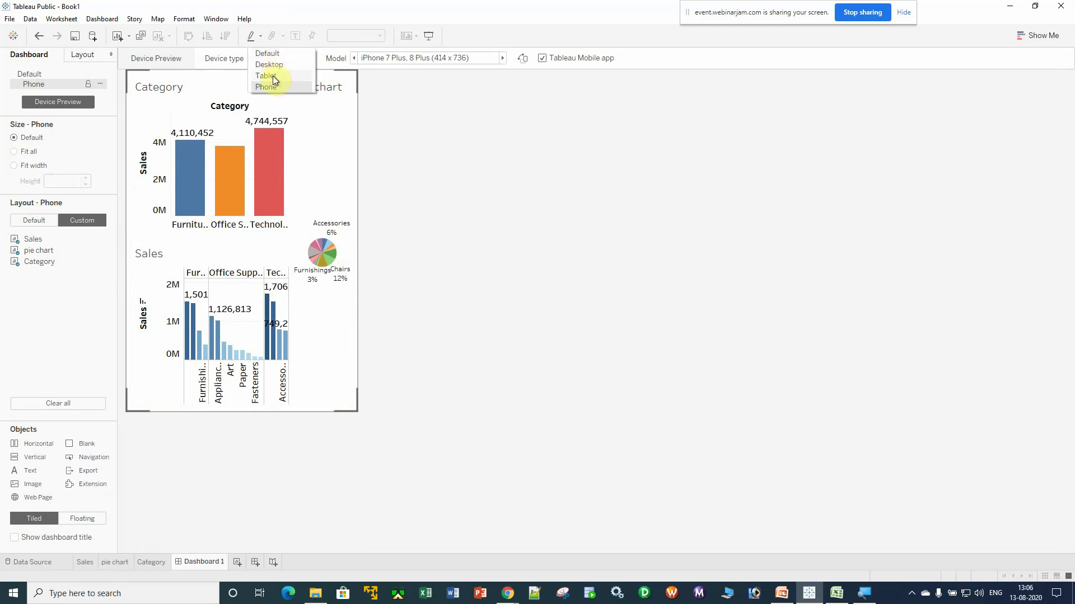
pyautogui.click(273, 76)
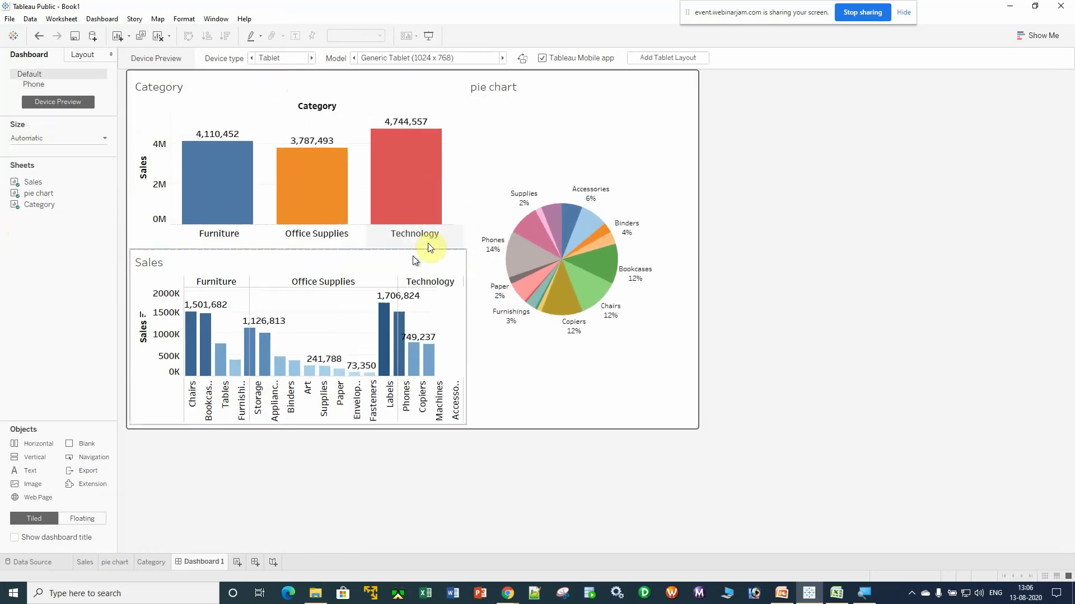
pyautogui.click(398, 58)
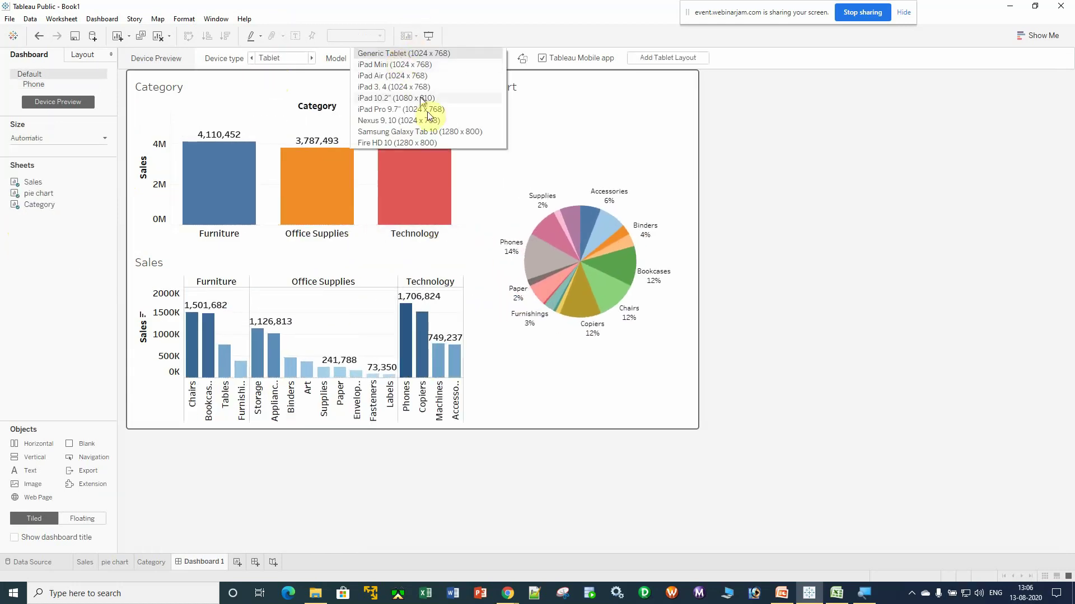
pyautogui.click(387, 120)
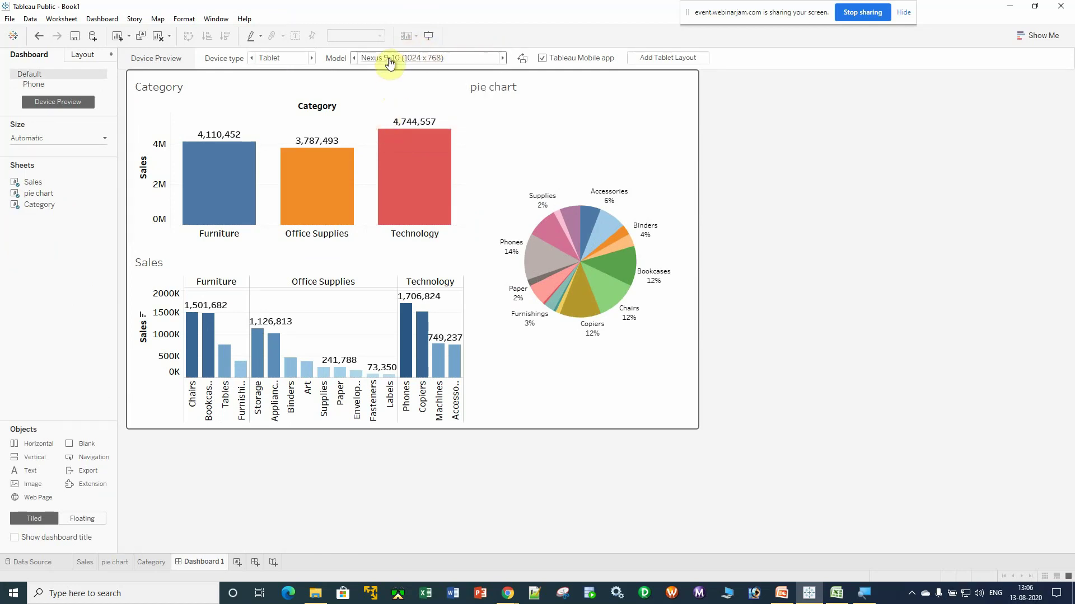
# View the tablet preview in portrait and again in landscape, and add a Tablet layout to the dashboard
pyautogui.click(524, 59)
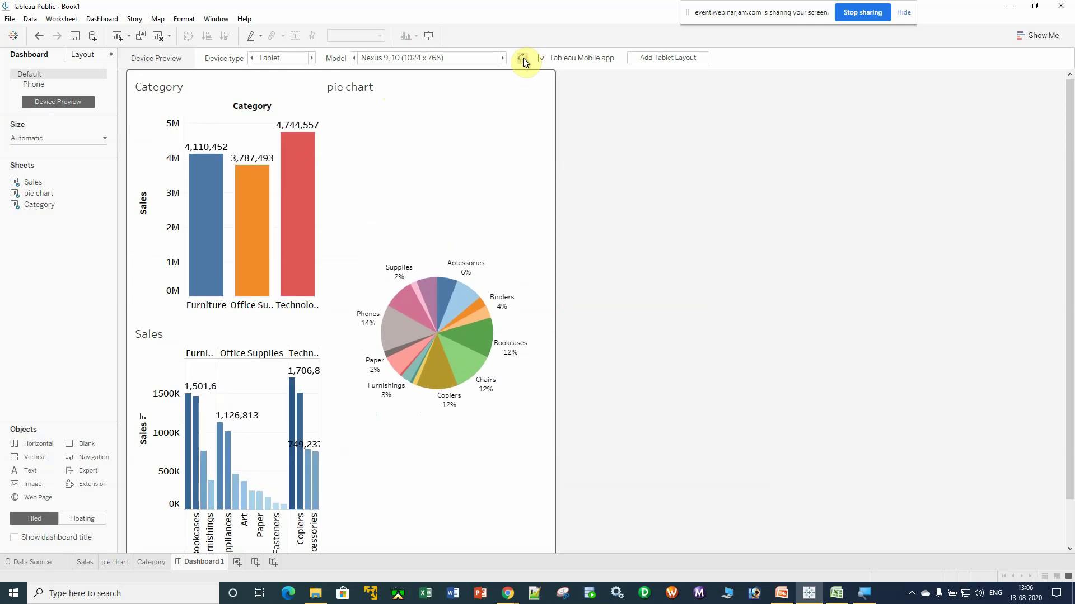
pyautogui.click(522, 58)
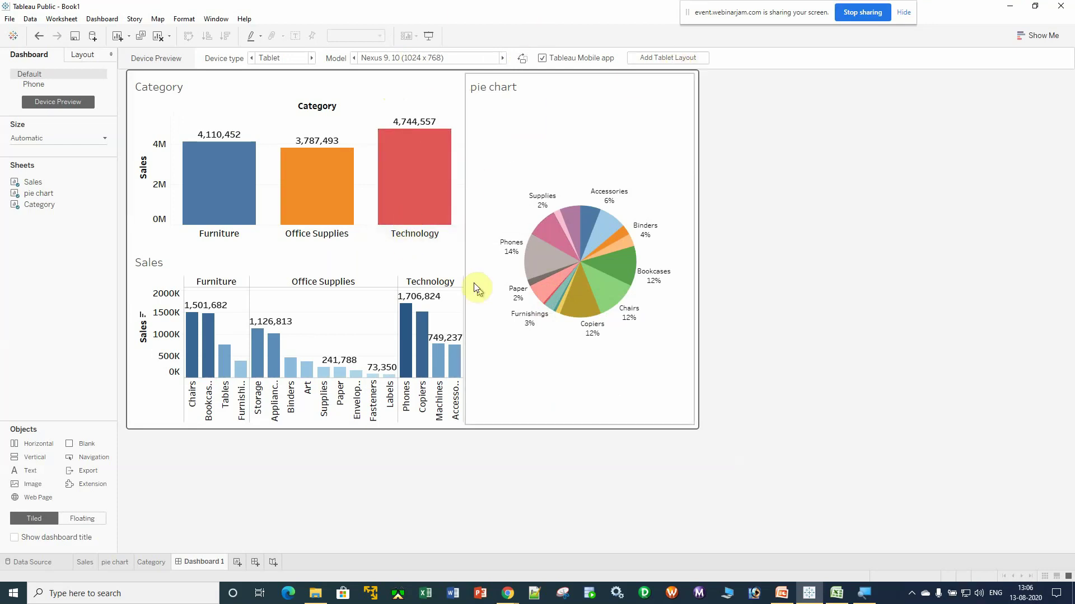
pyautogui.click(666, 58)
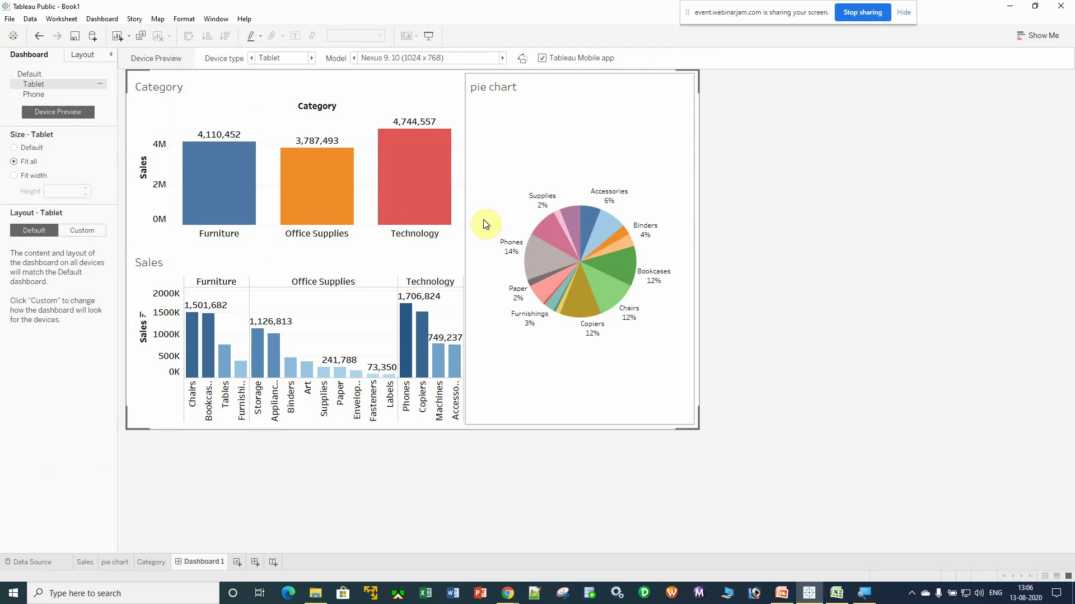
# Present the dashboard full screen, filter it by Furniture, Office Supplies and Technology in turn, clear the selection and leave the presentation
pyautogui.press('F7')
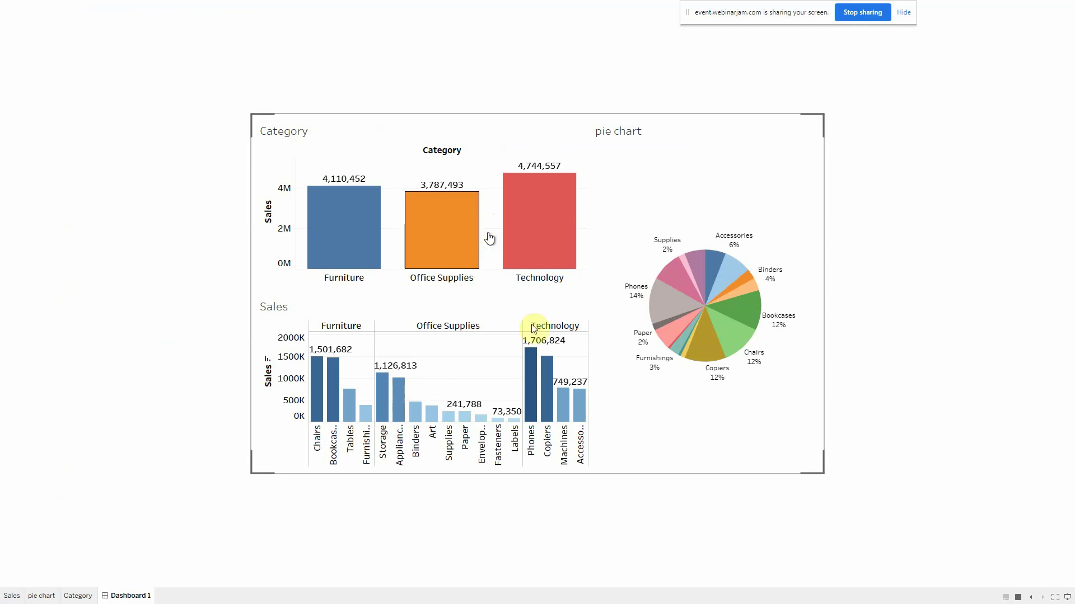
pyautogui.click(353, 236)
pyautogui.click(445, 213)
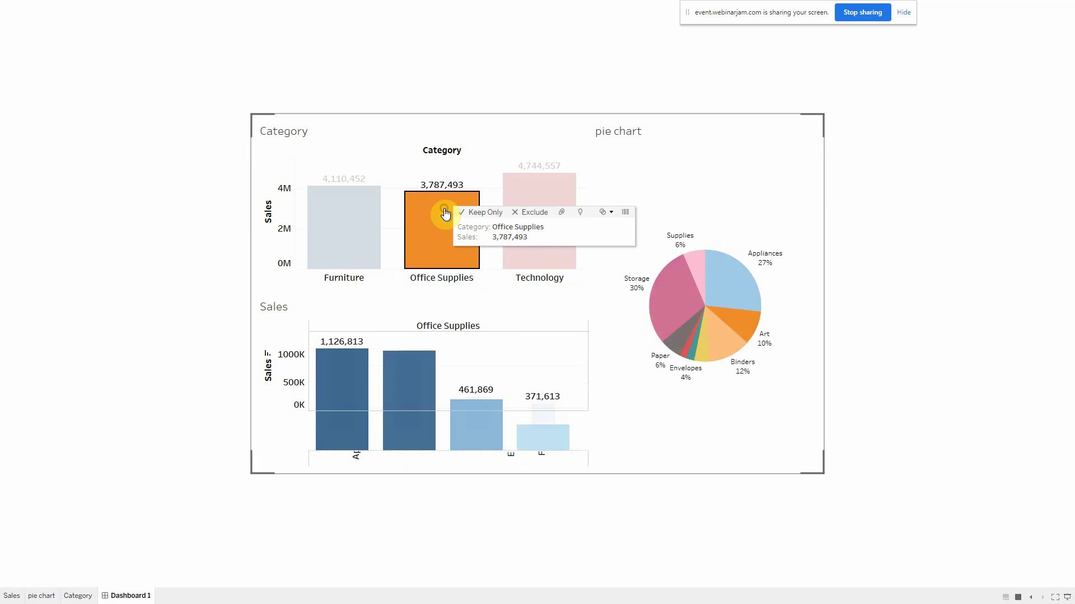
pyautogui.click(560, 223)
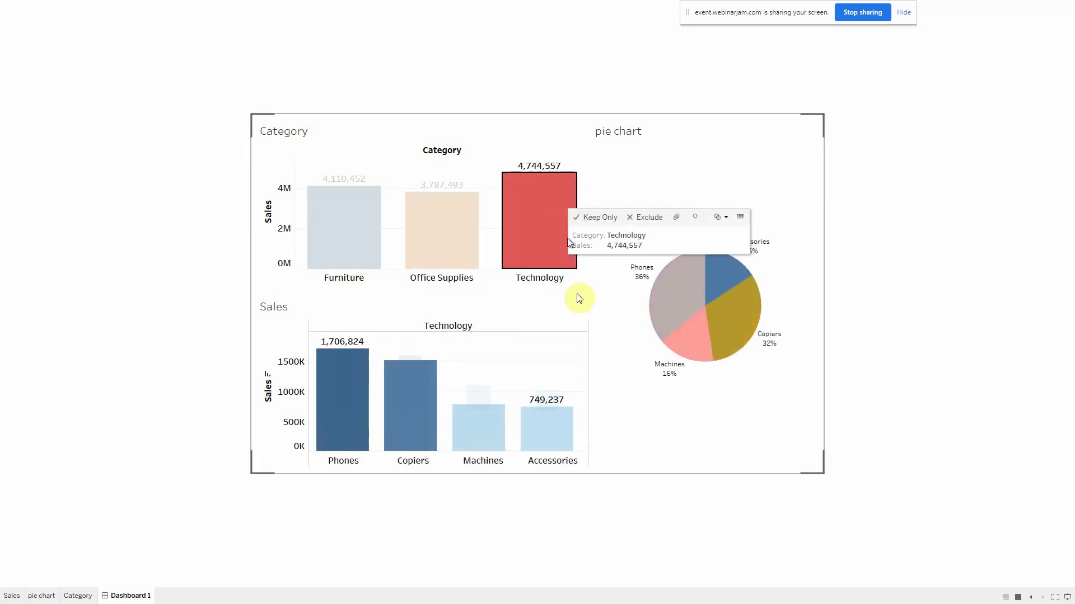
pyautogui.click(536, 209)
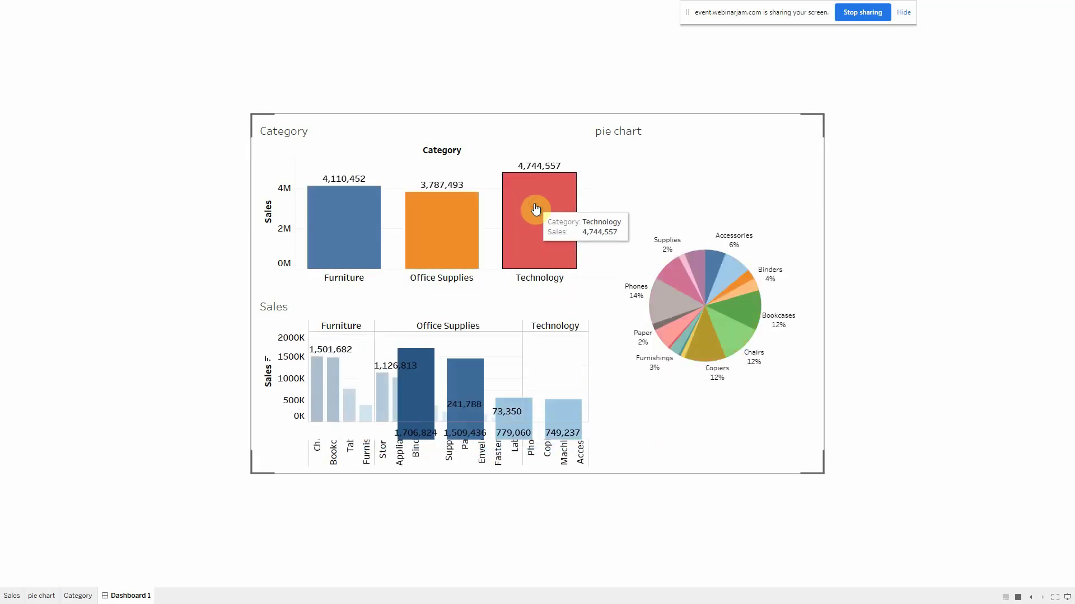
pyautogui.press('Escape')
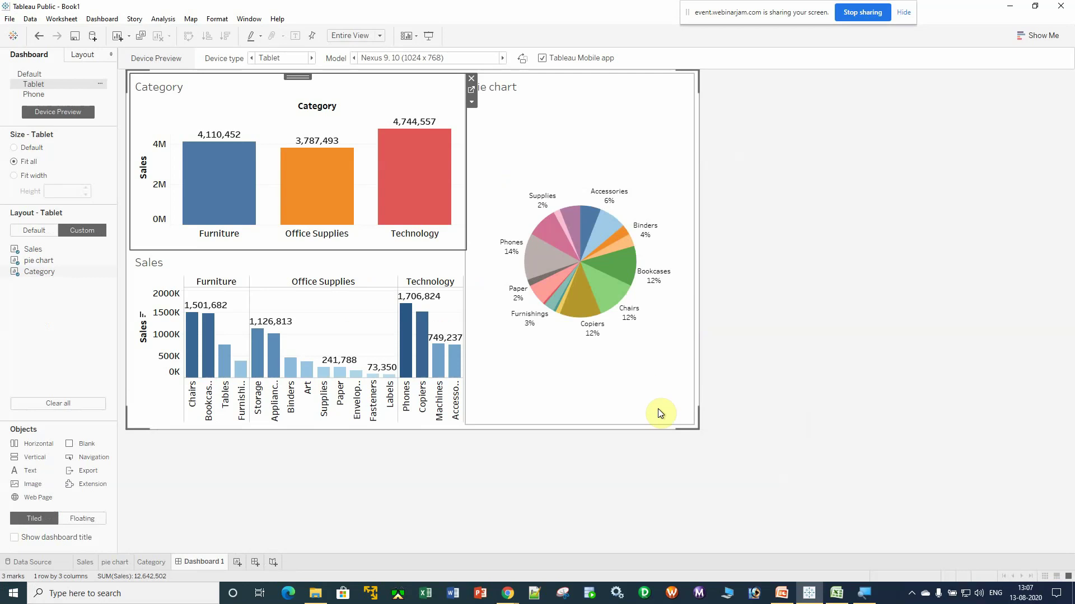
# Read the attendees' chat questions in the WebinarJam broadcast and return to Tableau on the Category worksheet
pyautogui.click(1009, 7)
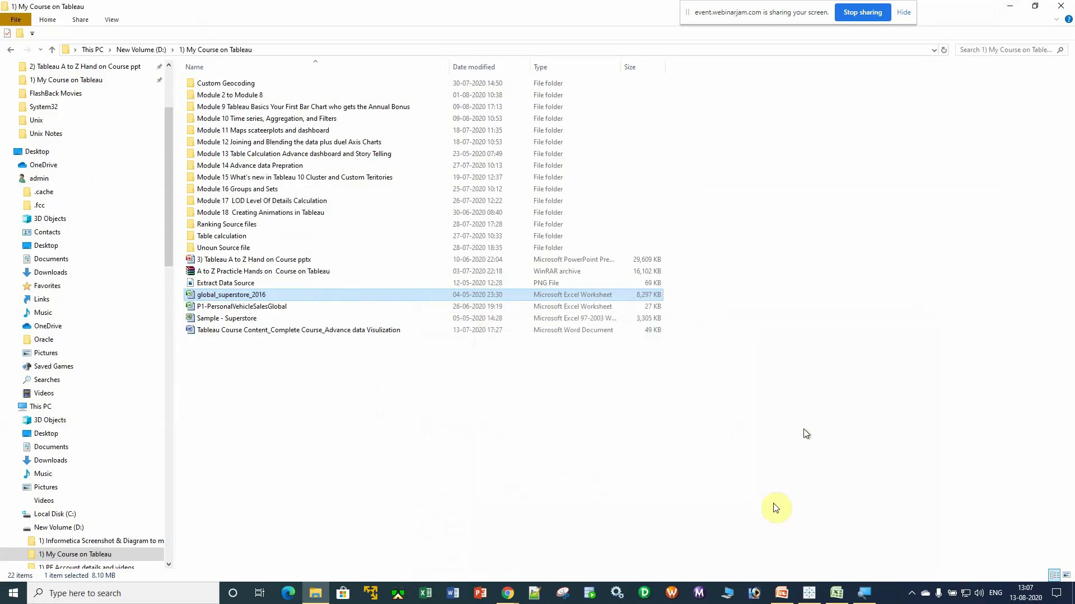
pyautogui.moveTo(508, 592)
pyautogui.click(463, 546)
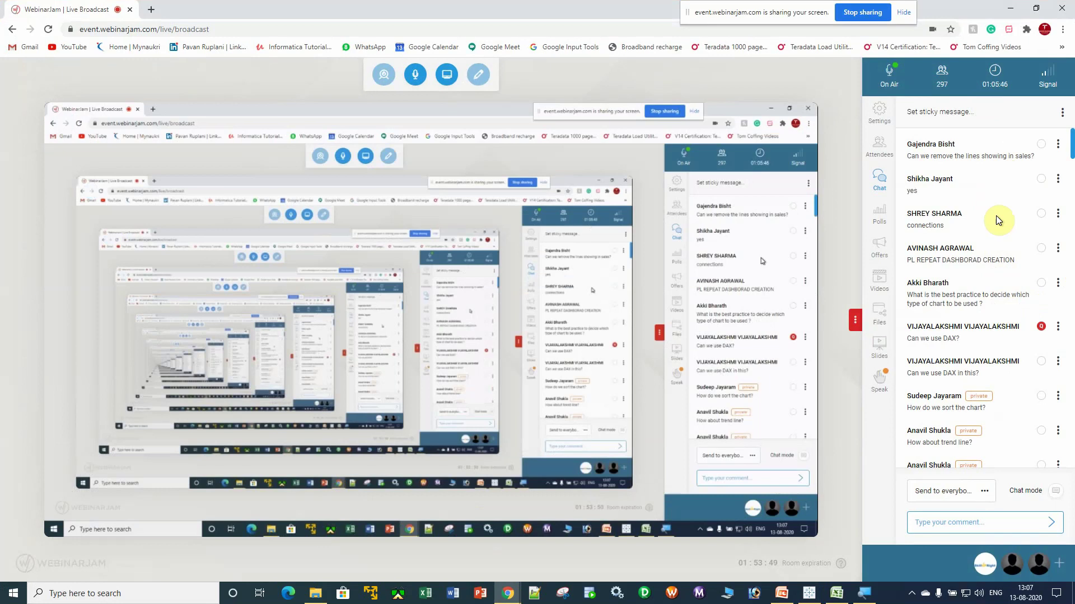
pyautogui.click(1010, 8)
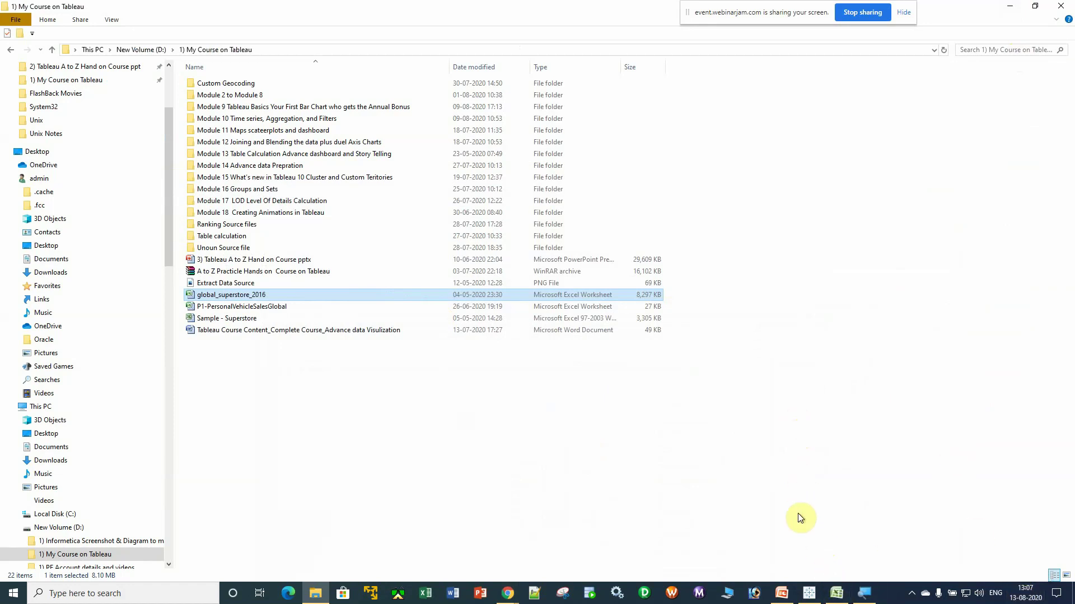
pyautogui.click(808, 592)
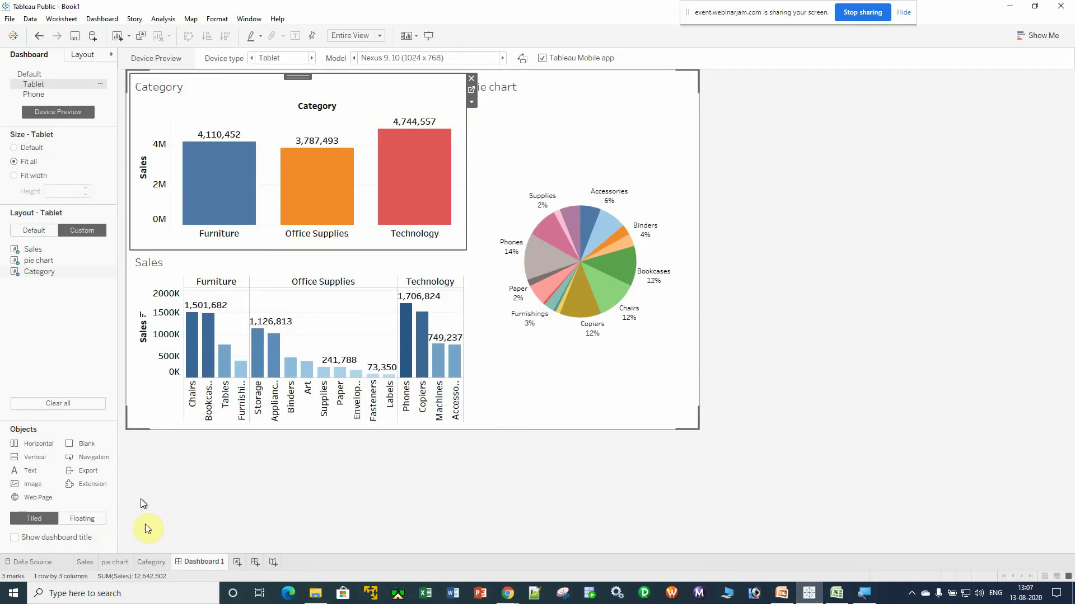
pyautogui.click(149, 560)
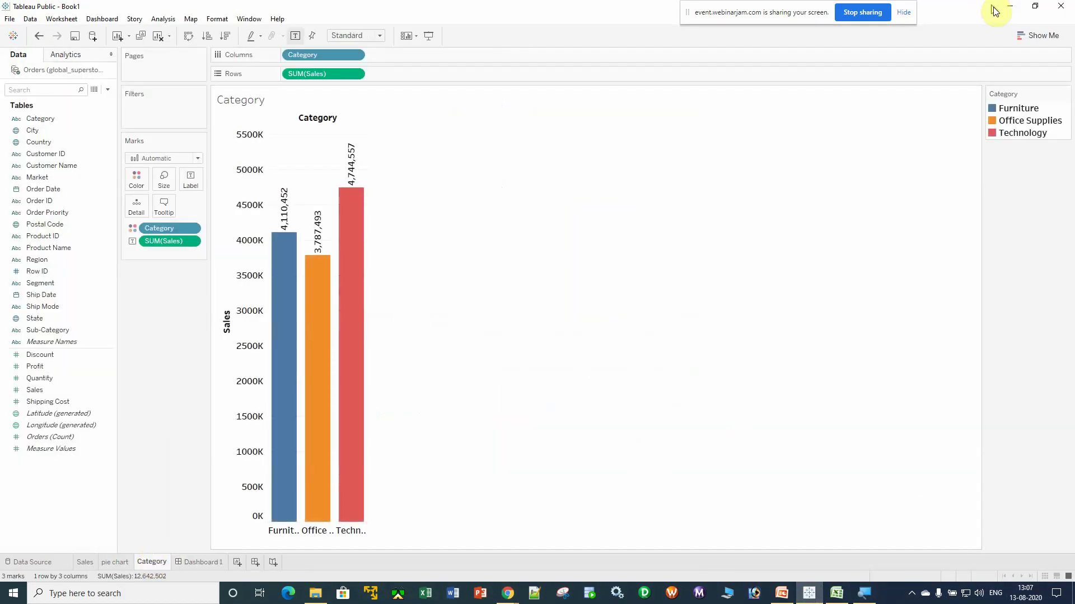
# Switch to the Webinar Hands on workshop presentation in PowerPoint and show slide 31 with the Tableau course link
pyautogui.click(1011, 5)
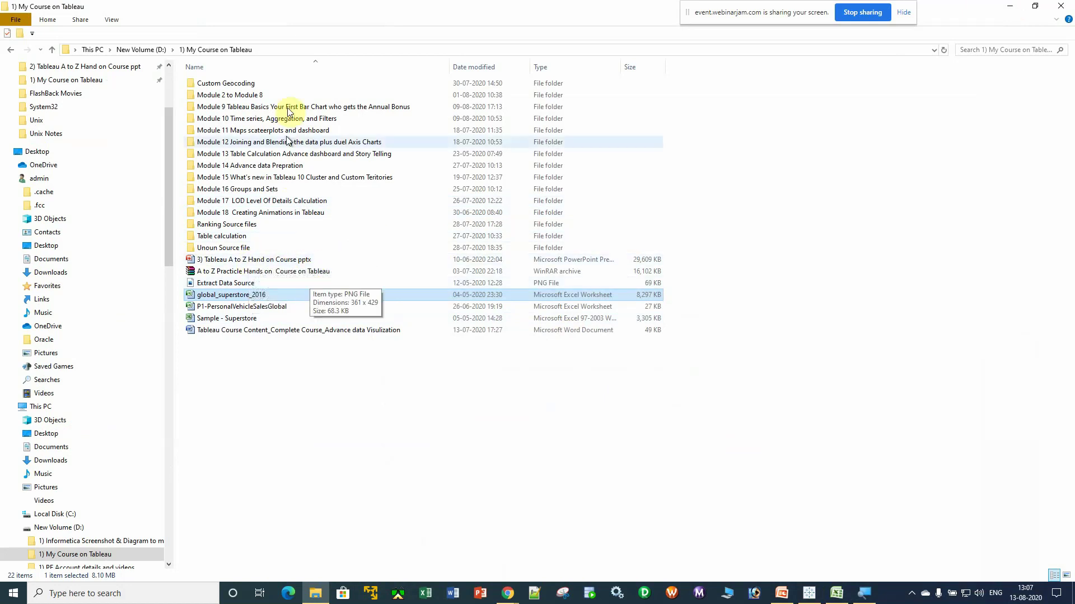
pyautogui.click(149, 50)
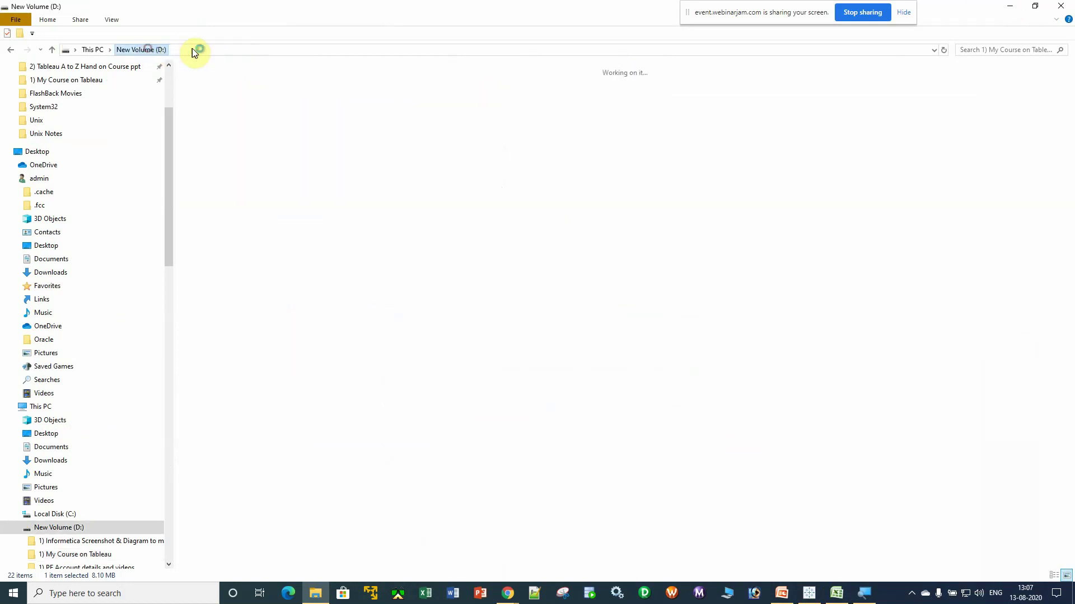
pyautogui.click(782, 598)
pyautogui.scroll(-5, 96, 403)
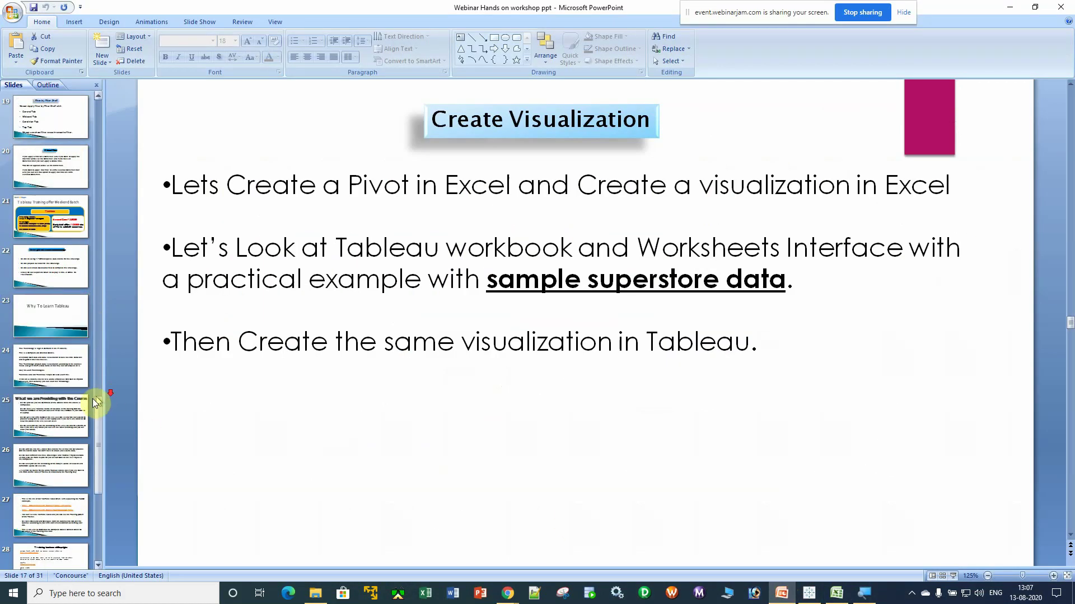
pyautogui.click(59, 421)
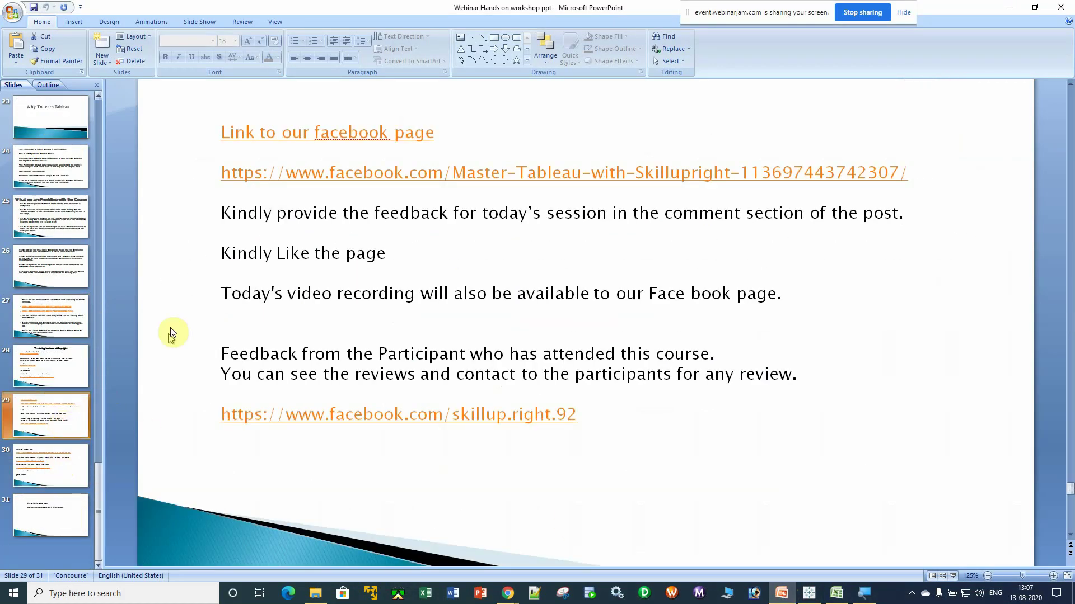
pyautogui.click(46, 515)
pyautogui.click(518, 228)
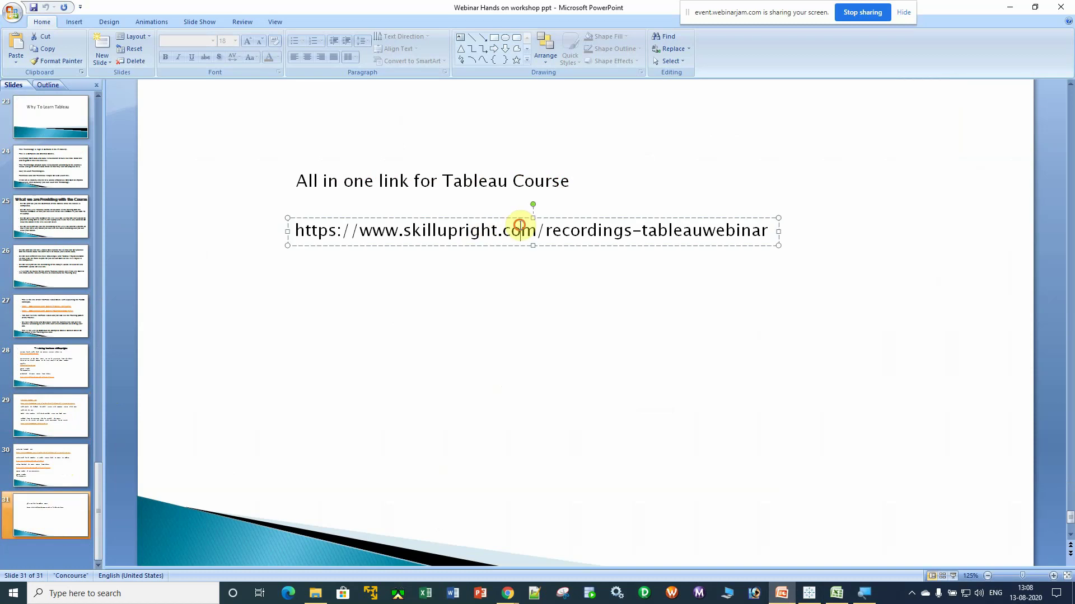
pyautogui.moveTo(771, 232); pyautogui.dragTo(273, 230)
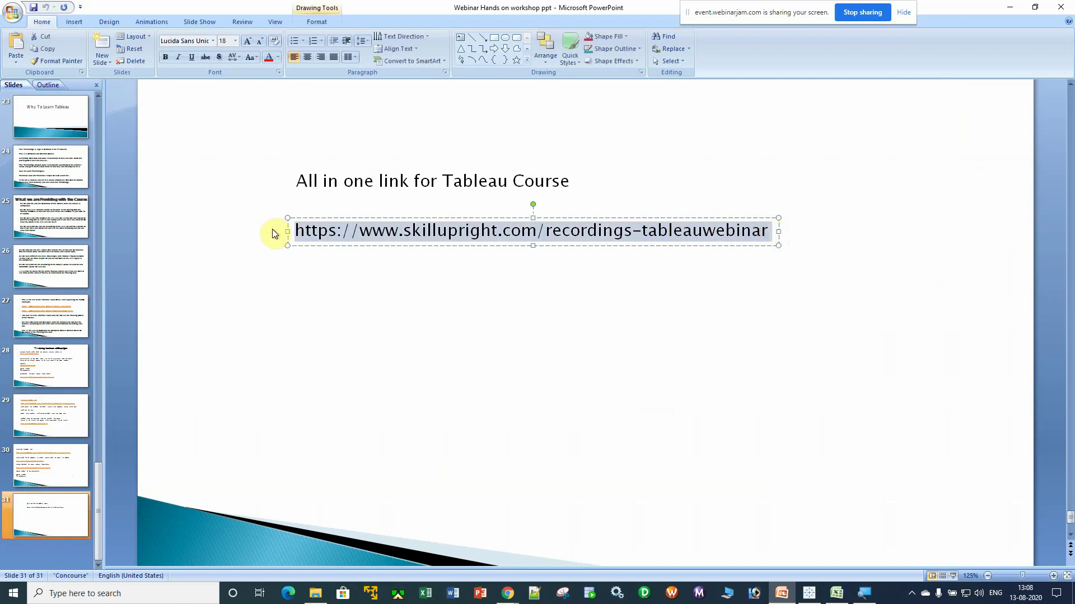
pyautogui.hotkey('alt', 'Tab')
pyautogui.hotkey('alt', 'Tab')
pyautogui.hotkey('alt', 'Tab')
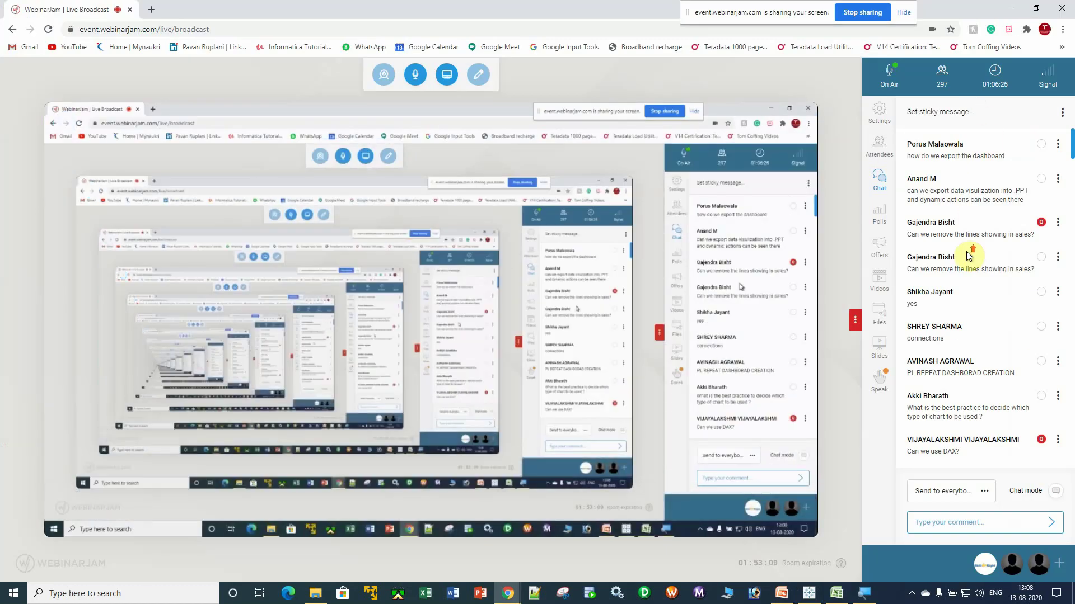
pyautogui.click(971, 525)
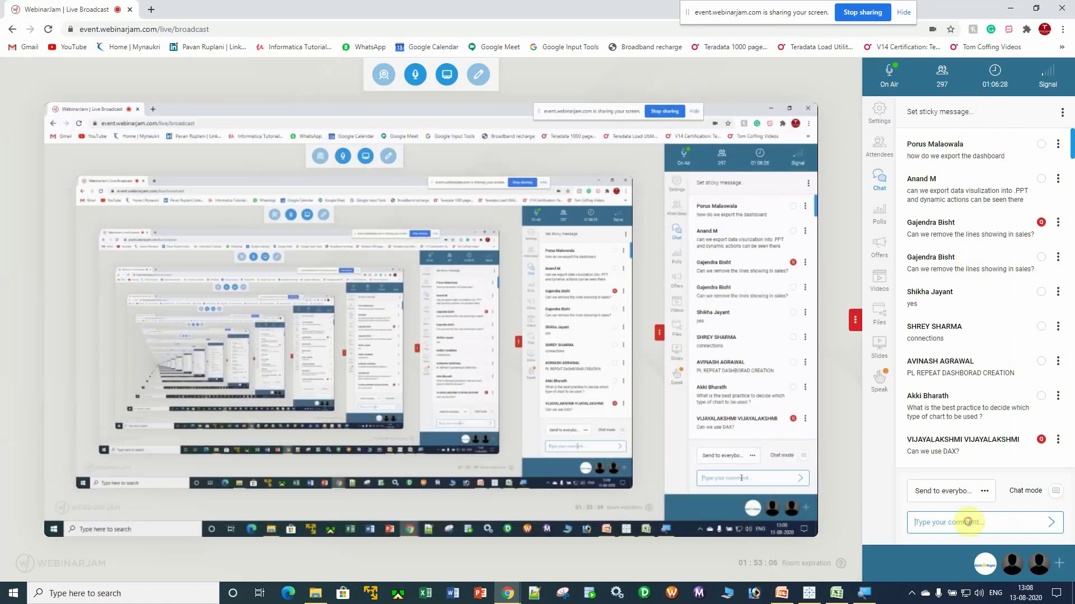
pyautogui.write('pright.com/recordings-tableauwebinal')
pyautogui.press('Return')
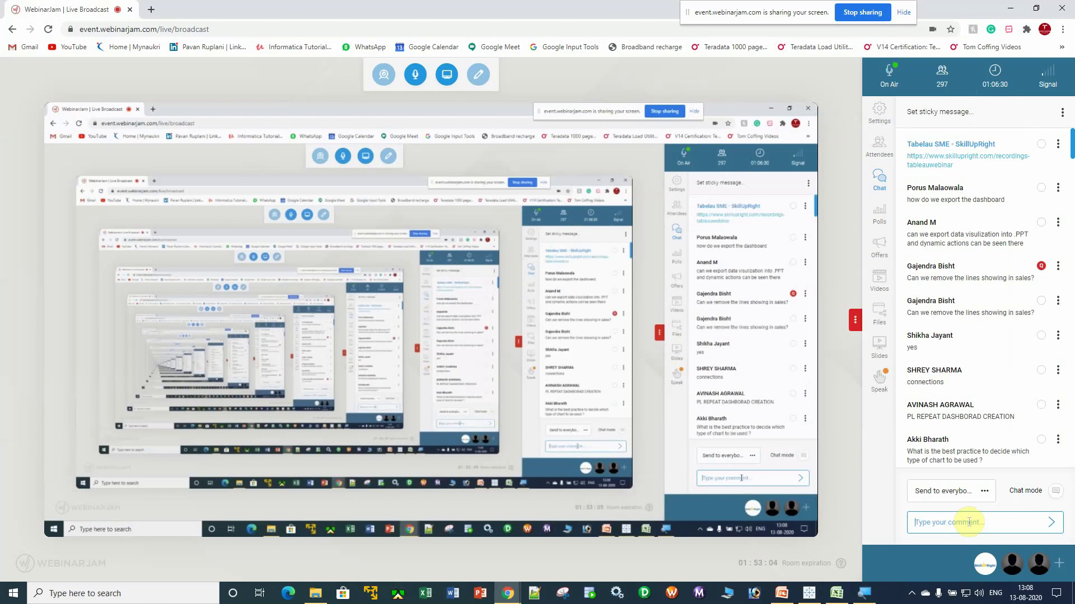
# Open the posted recordings link in a new browser tab, check its loading and return to the WebinarJam broadcast
pyautogui.click(966, 159)
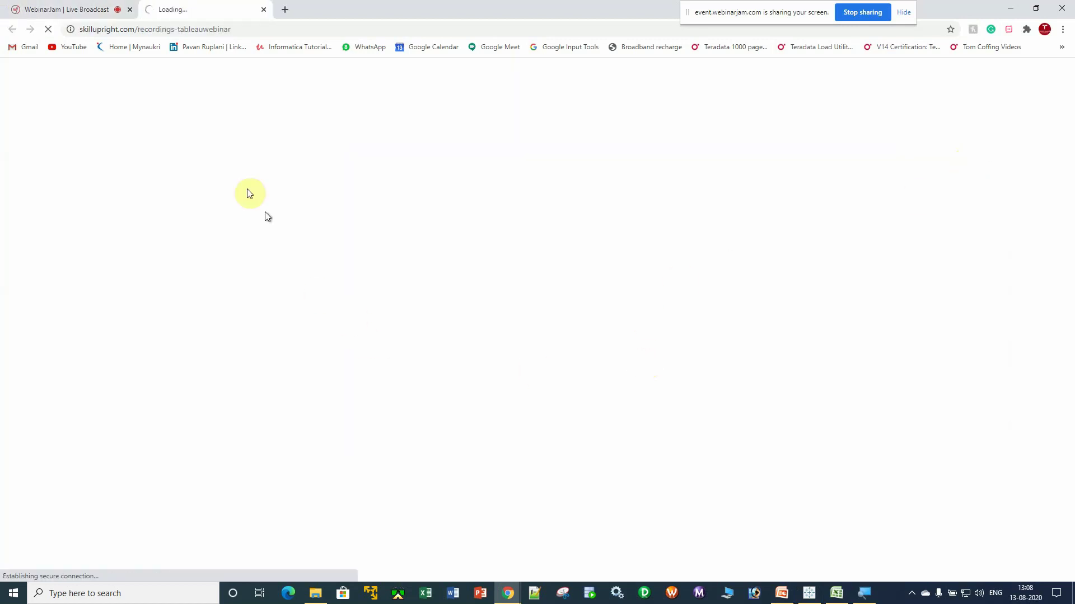
pyautogui.click(82, 9)
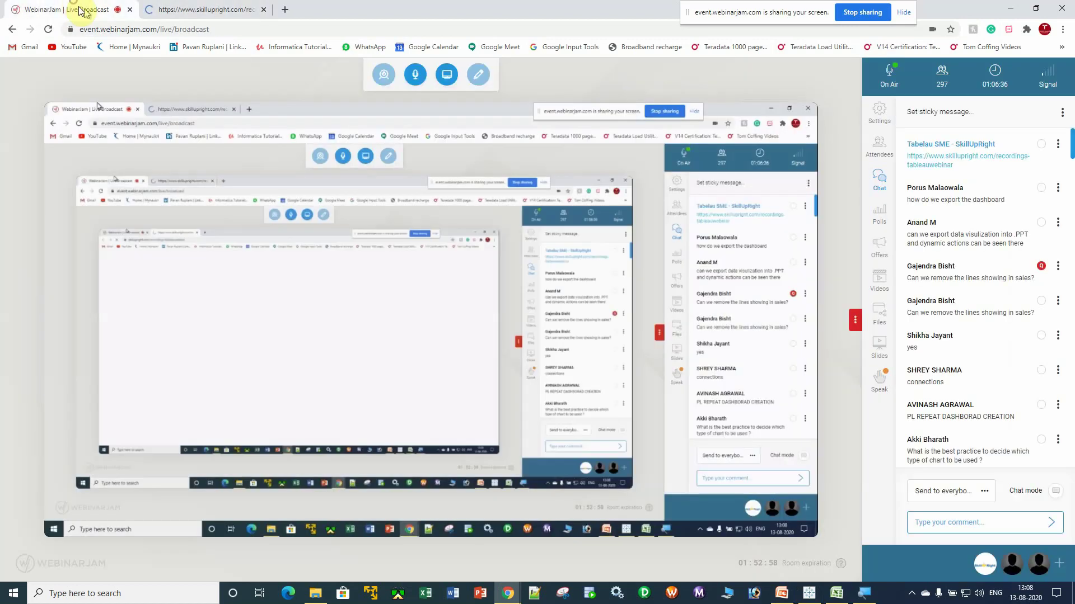
pyautogui.click(182, 5)
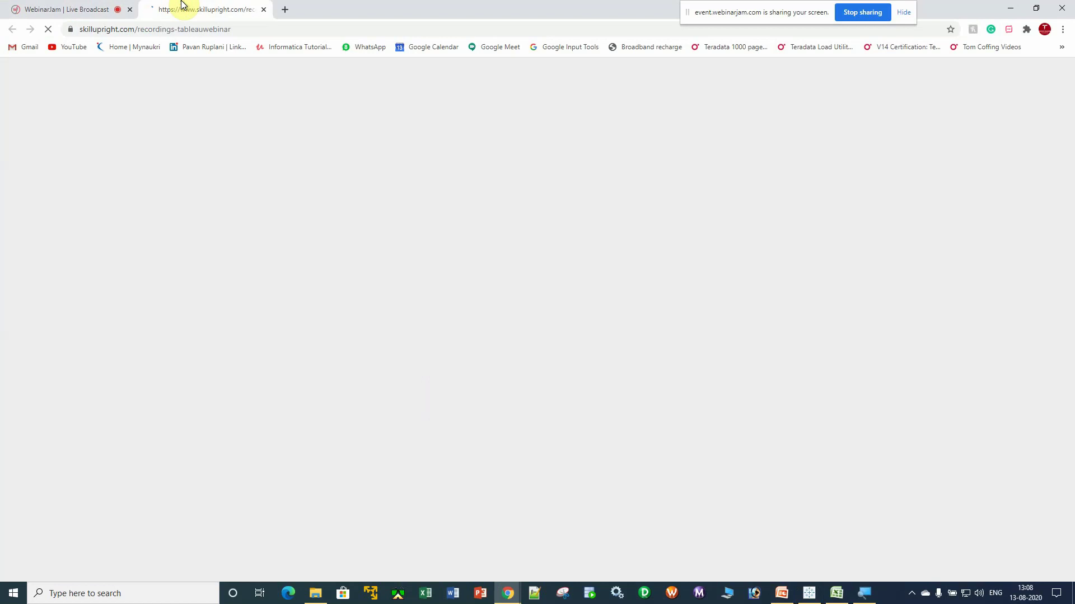
pyautogui.click(72, 8)
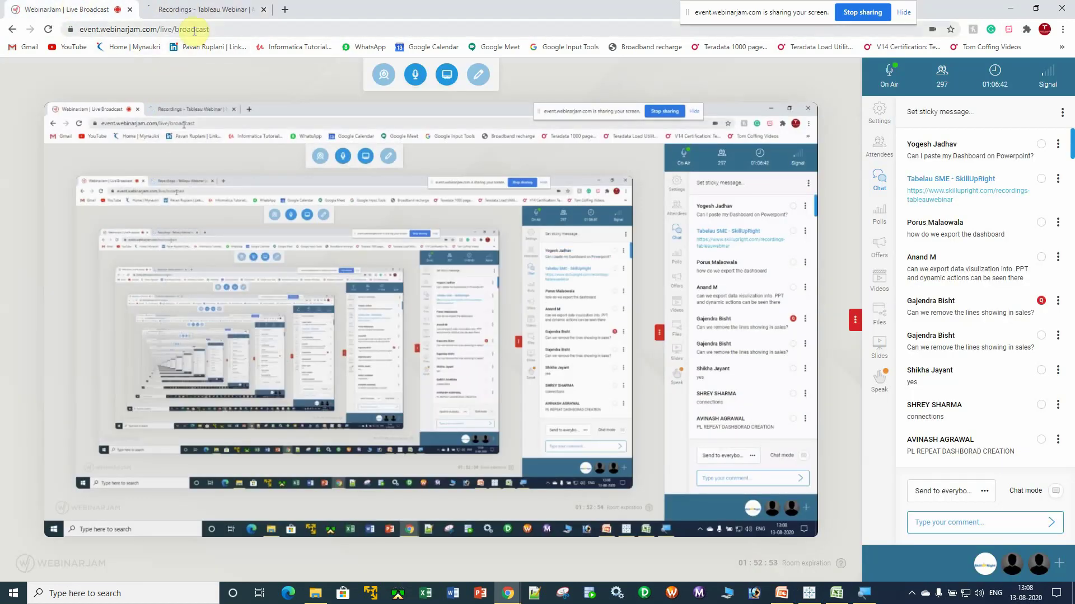
# Switch to the Recordings - Tableau Webinar page and look over its recording links, training offer and contact section
pyautogui.click(198, 5)
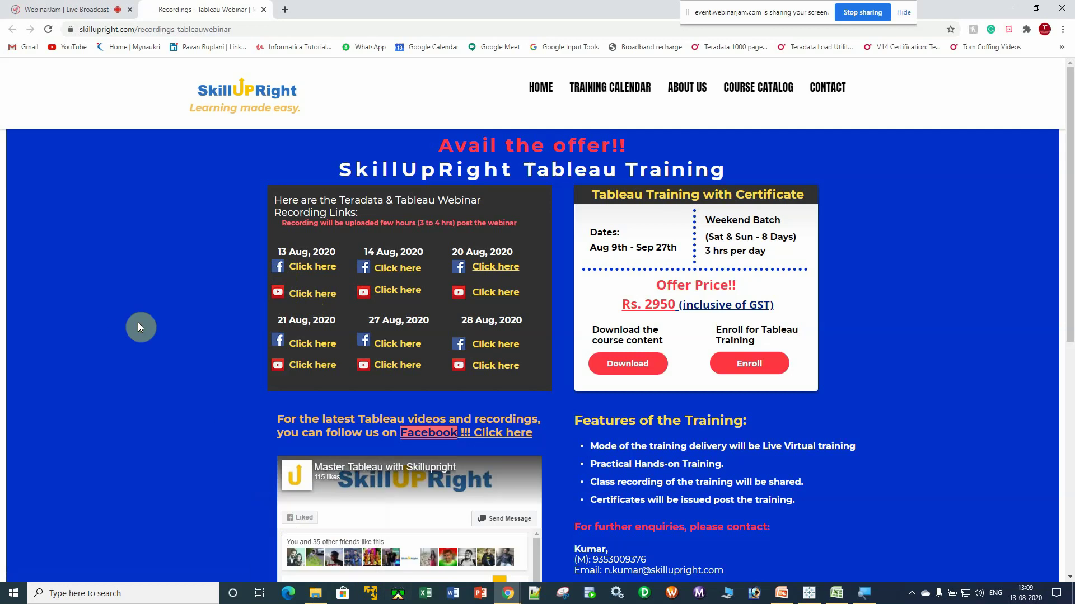
pyautogui.scroll(-7, 141, 401)
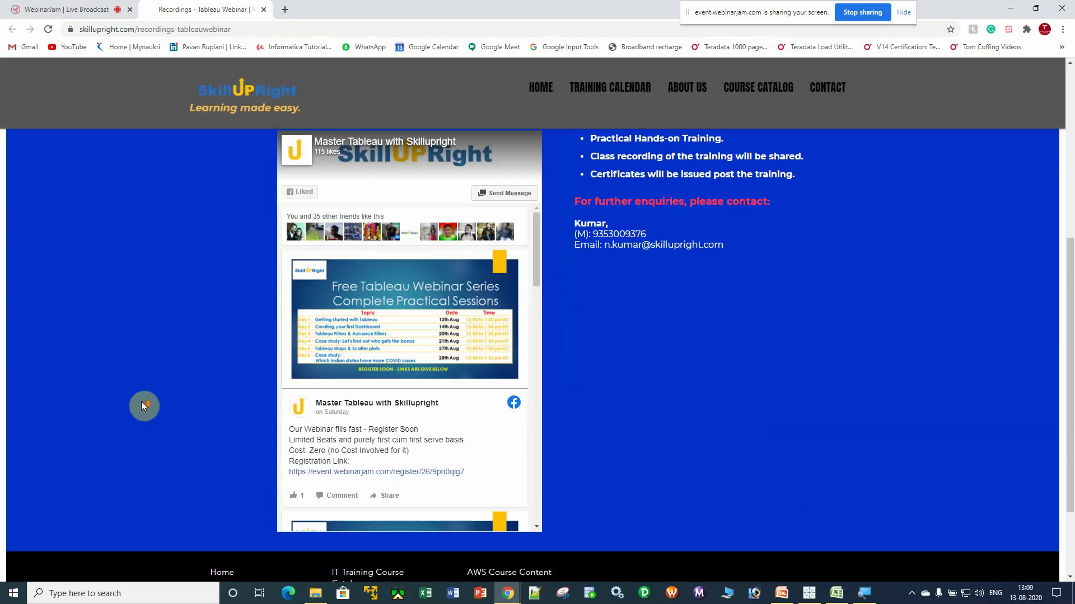
pyautogui.scroll(7, 163, 445)
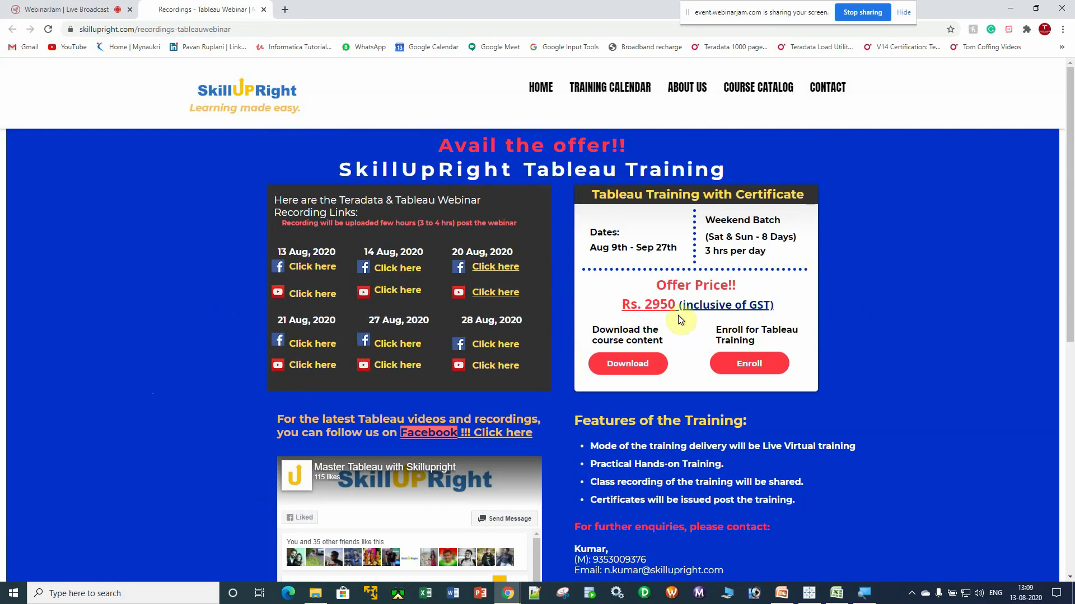
# Open the Tableau Course Content_Complete Course_Advance data Visulization document from D: > Course Content > Course for IIHT
pyautogui.click(314, 594)
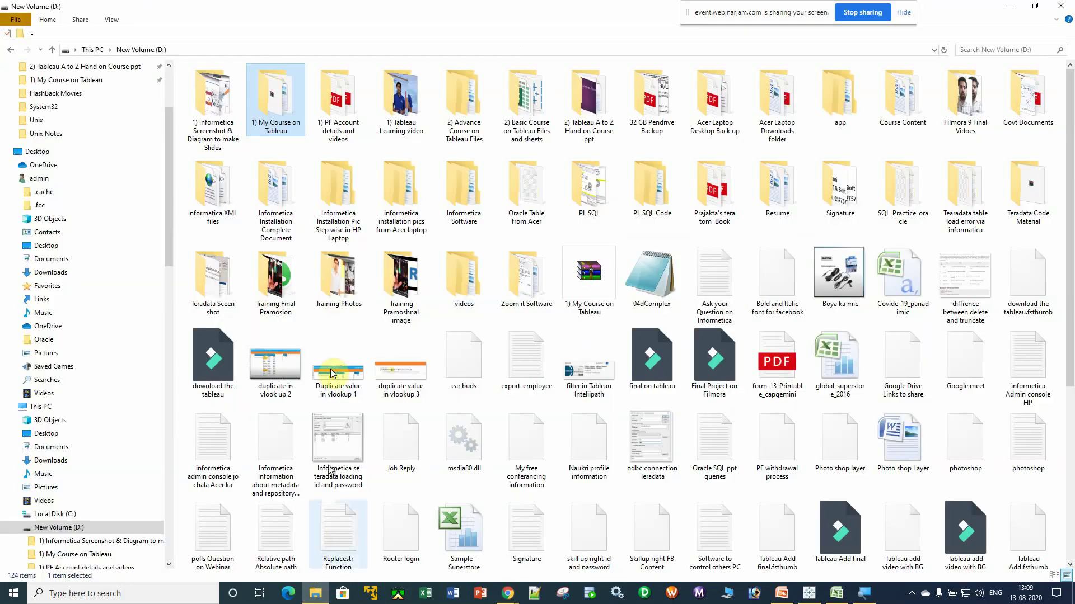
pyautogui.doubleClick(265, 85)
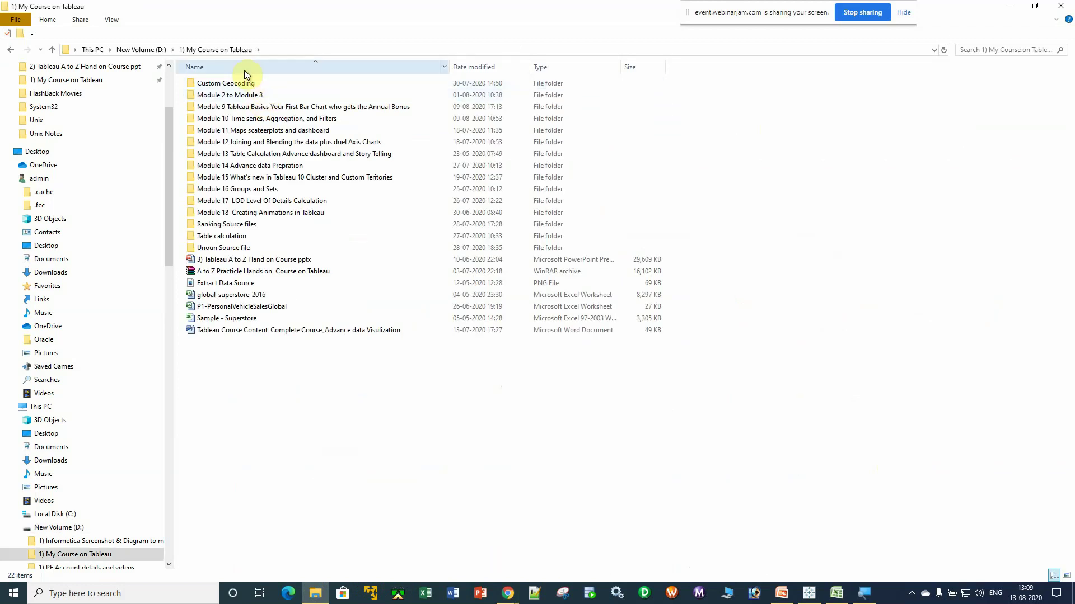
pyautogui.click(140, 49)
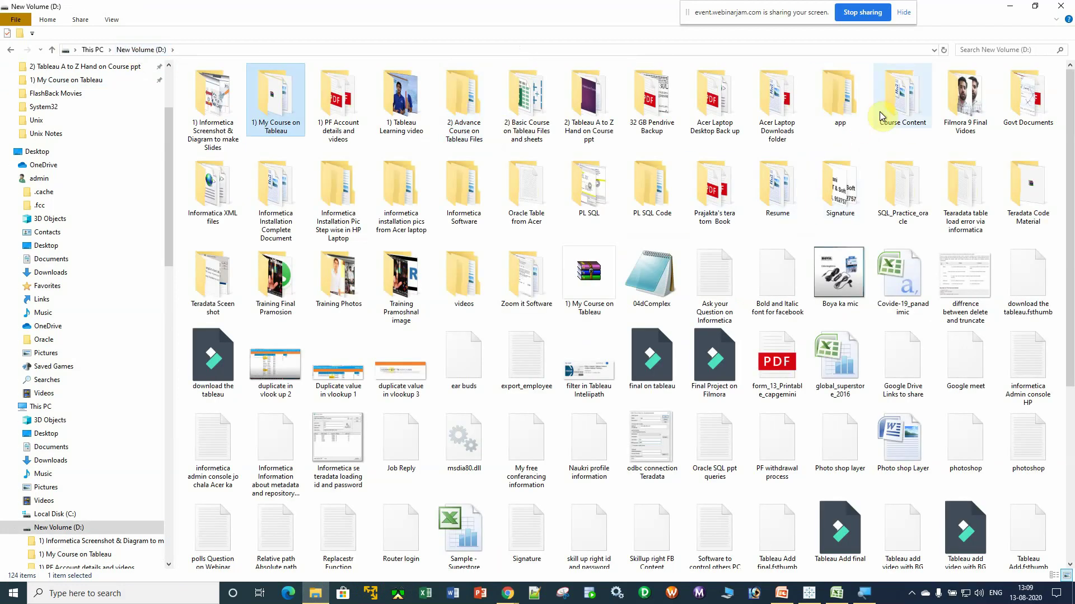
pyautogui.doubleClick(898, 106)
pyautogui.doubleClick(250, 84)
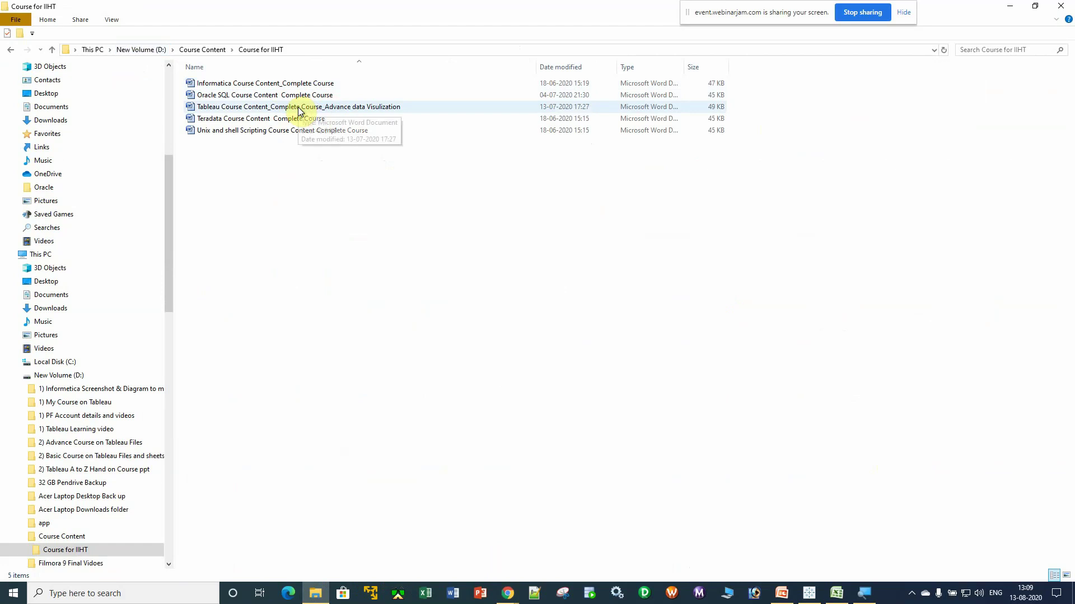
pyautogui.doubleClick(299, 107)
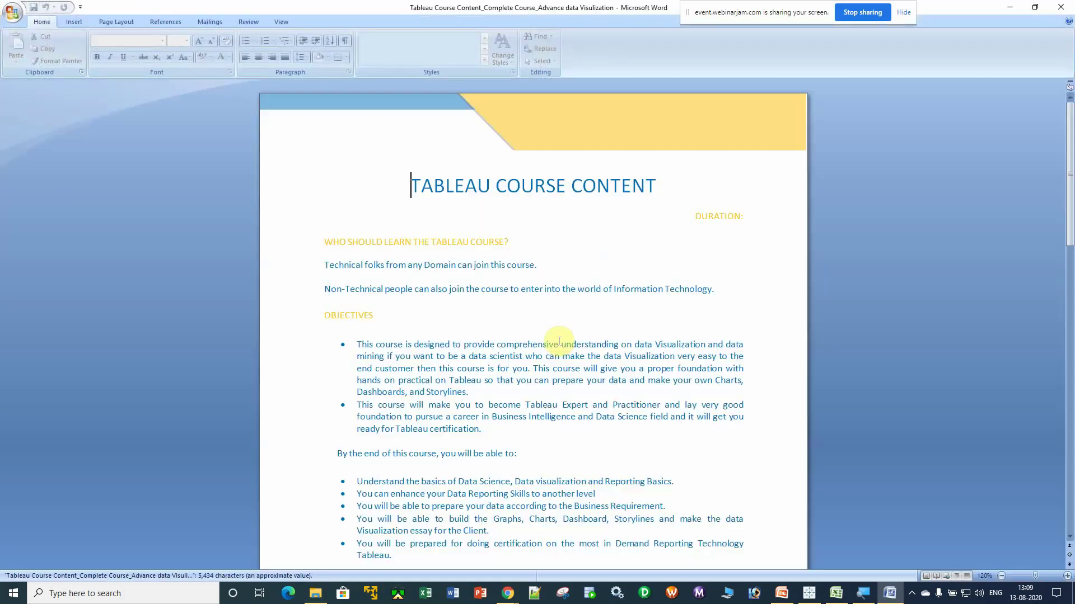
# Read the course objectives, training requirements and the topics of Modules 1 to 9 in the Tableau course document
pyautogui.scroll(-10, 577, 448)
pyautogui.scroll(-10, 577, 480)
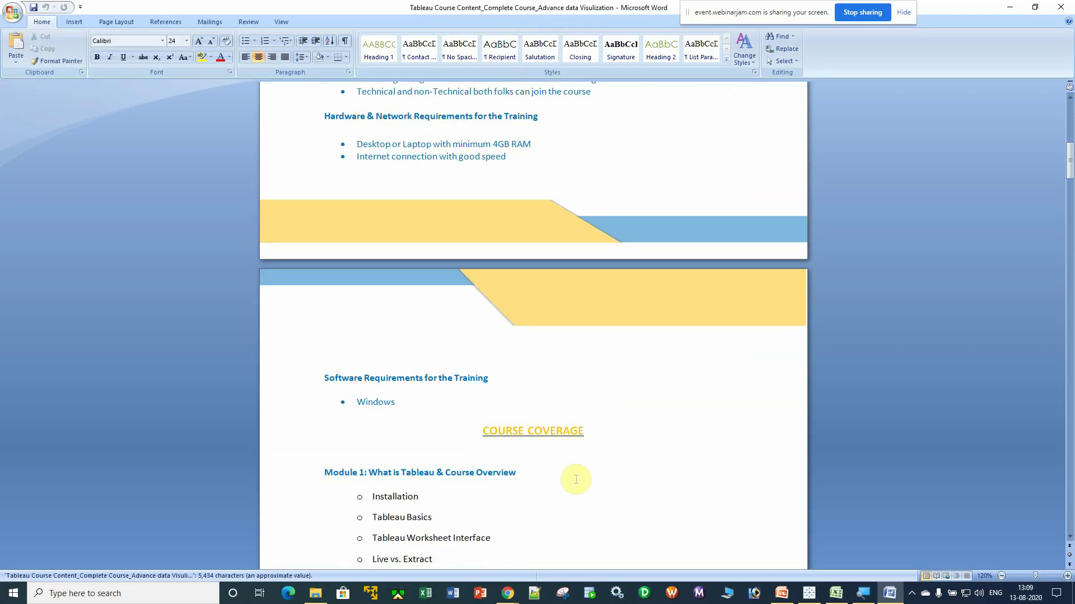
pyautogui.scroll(-3, 576, 480)
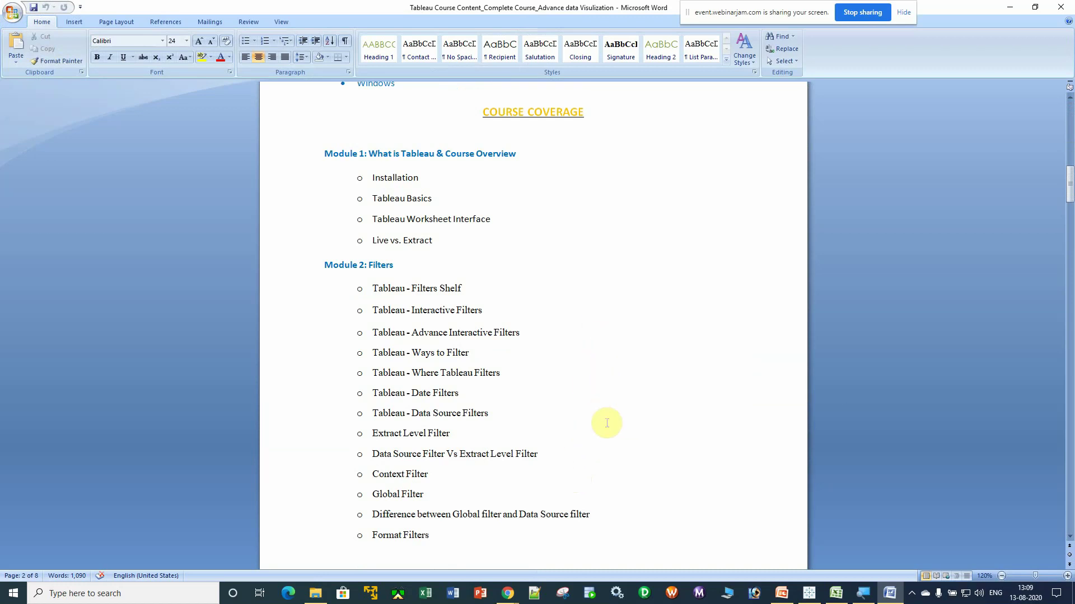
pyautogui.scroll(-10, 606, 423)
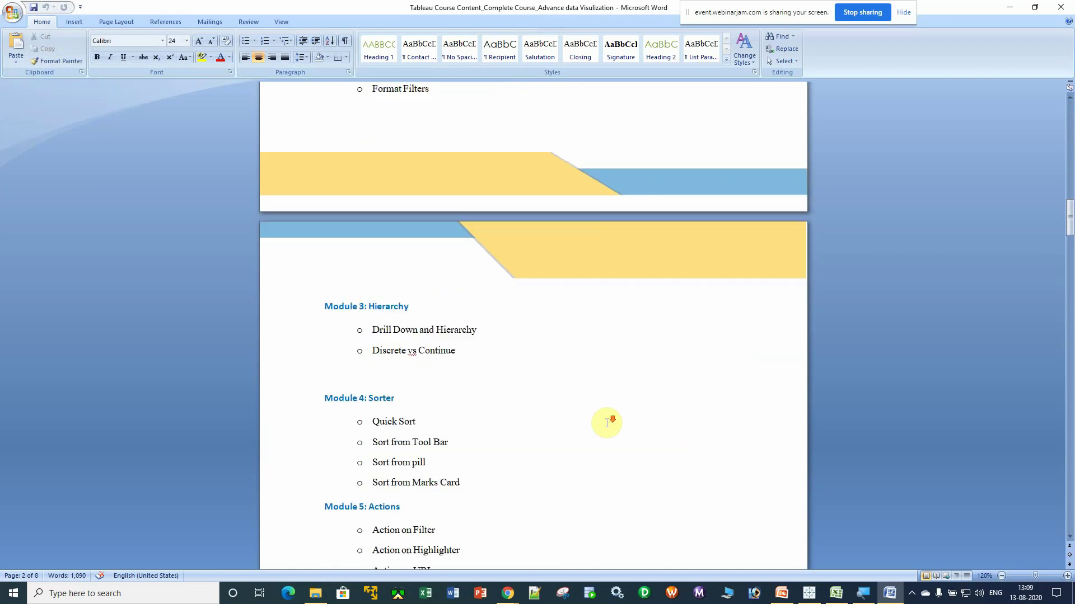
pyautogui.scroll(-1, 607, 422)
pyautogui.scroll(-9, 606, 423)
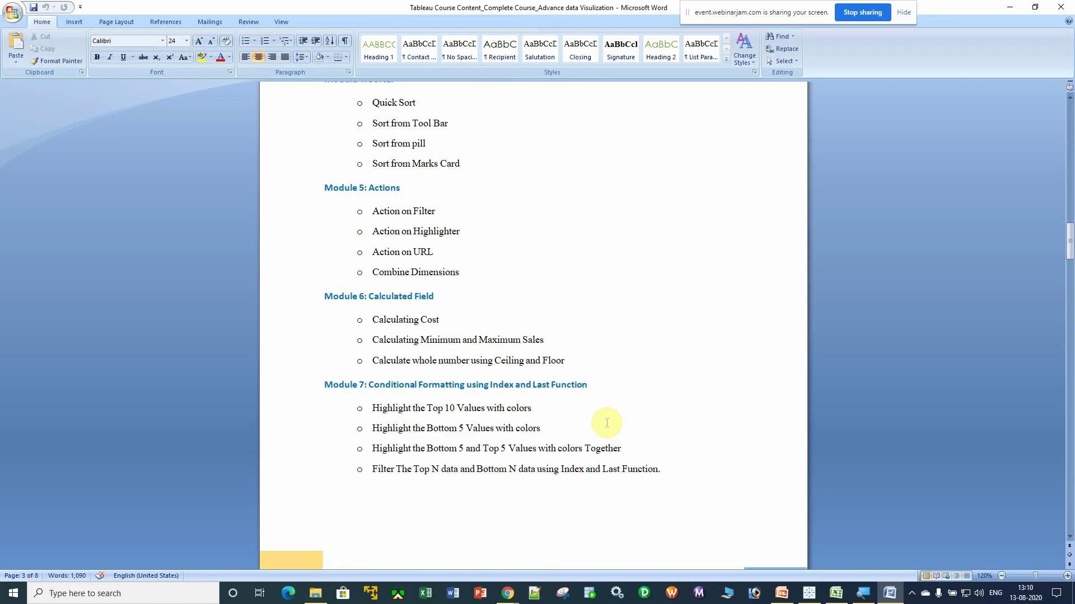
pyautogui.scroll(-2, 606, 423)
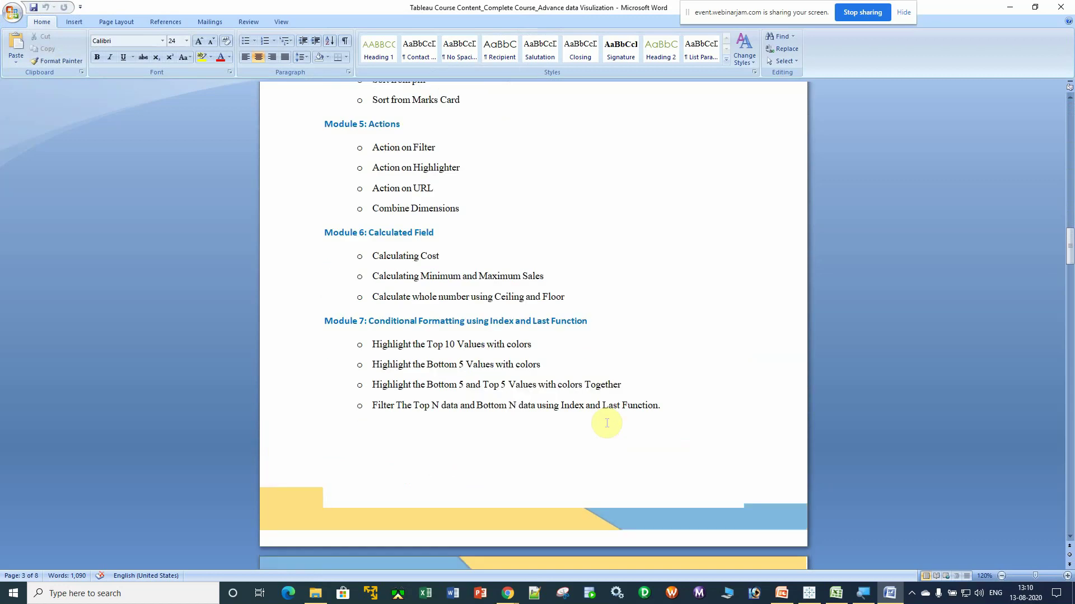
pyautogui.scroll(-19, 607, 422)
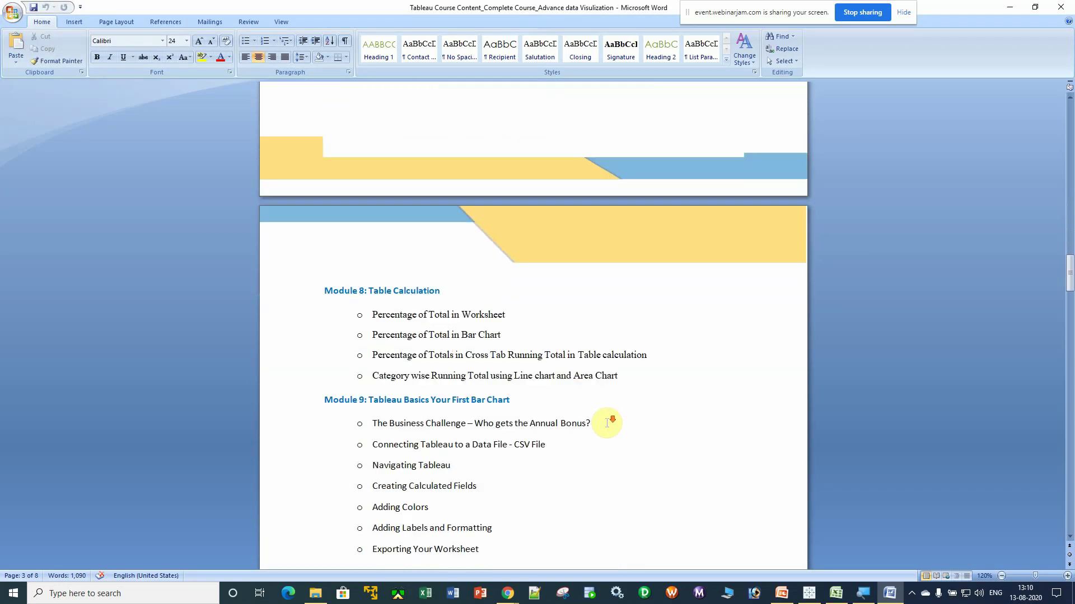
# Read the topics of Modules 10 to 16, from time series and maps to Groups and Sets
pyautogui.scroll(-15, 607, 424)
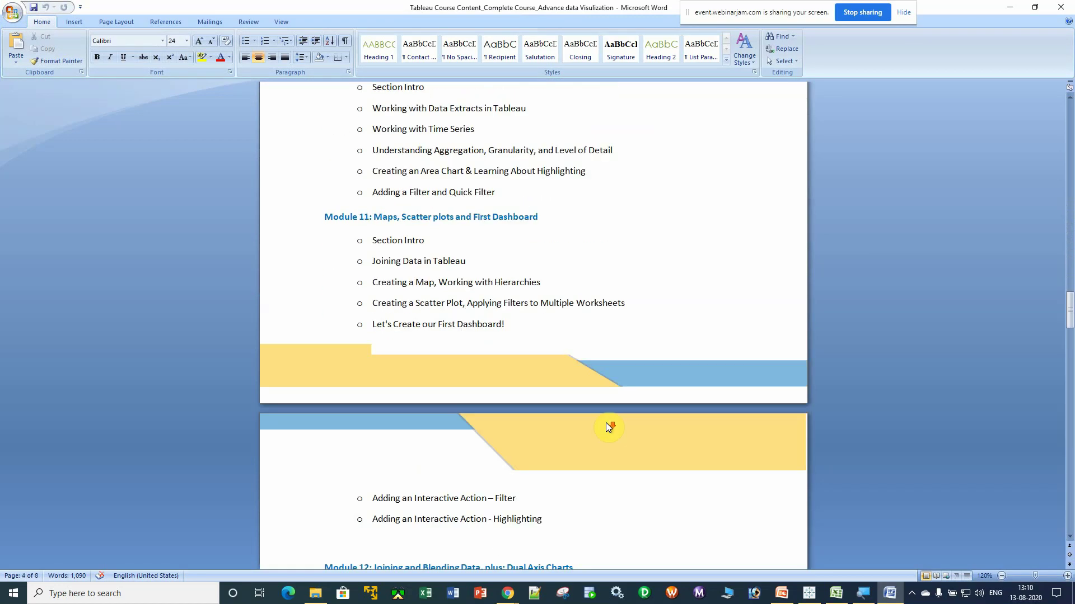
pyautogui.scroll(-5, 607, 423)
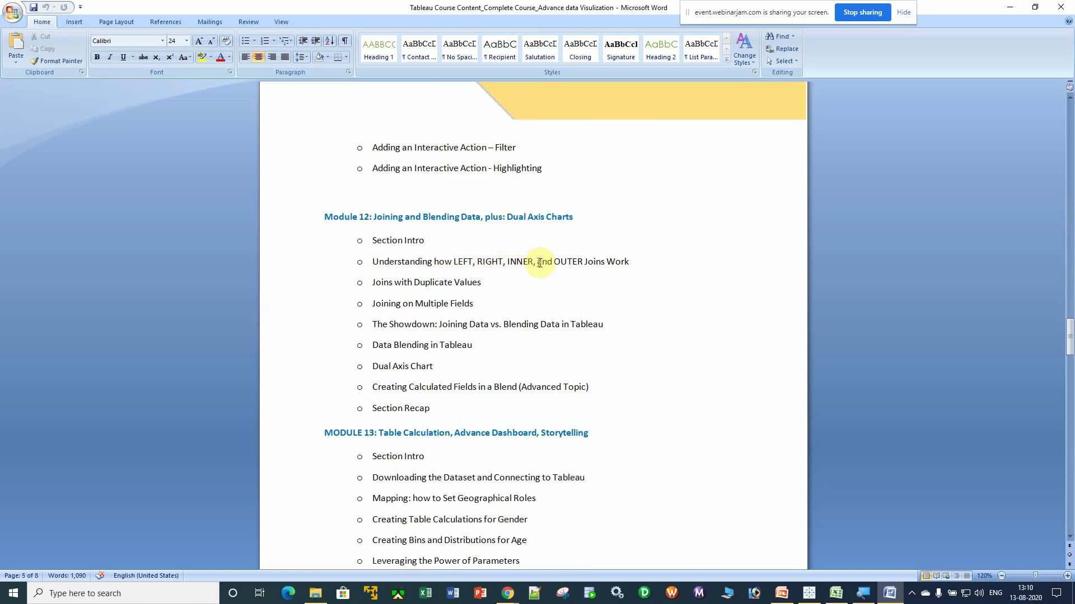
pyautogui.scroll(-5, 571, 407)
pyautogui.scroll(-15, 571, 407)
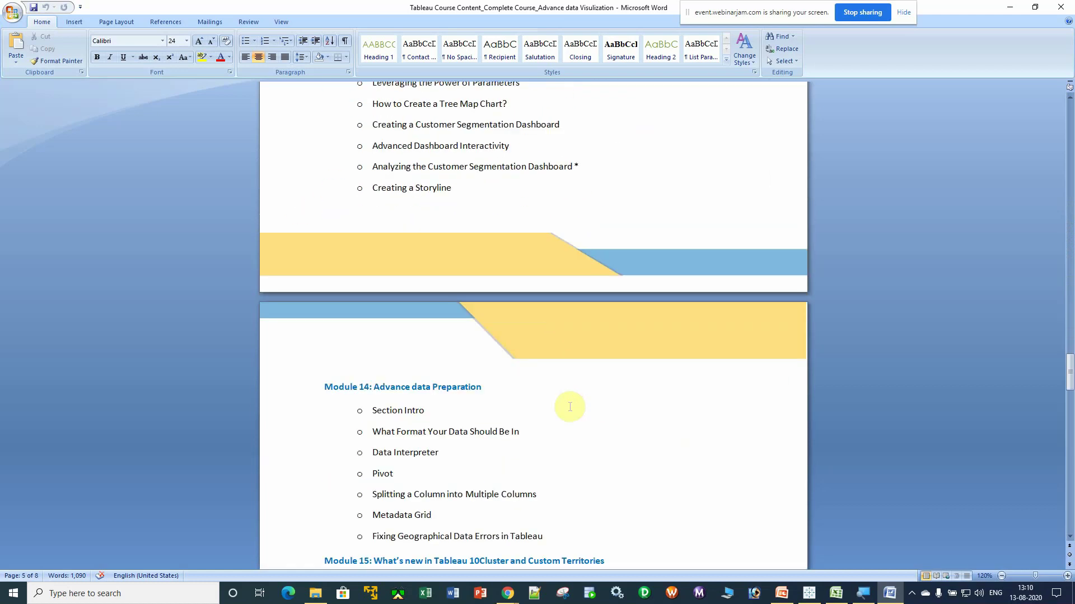
pyautogui.scroll(-4, 569, 406)
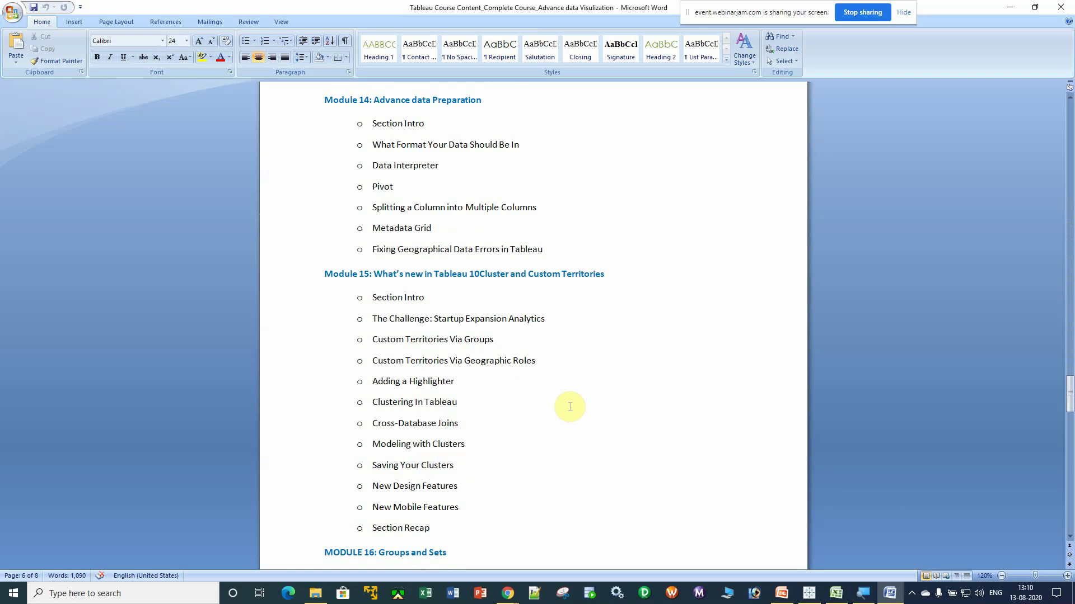
pyautogui.scroll(-6, 570, 407)
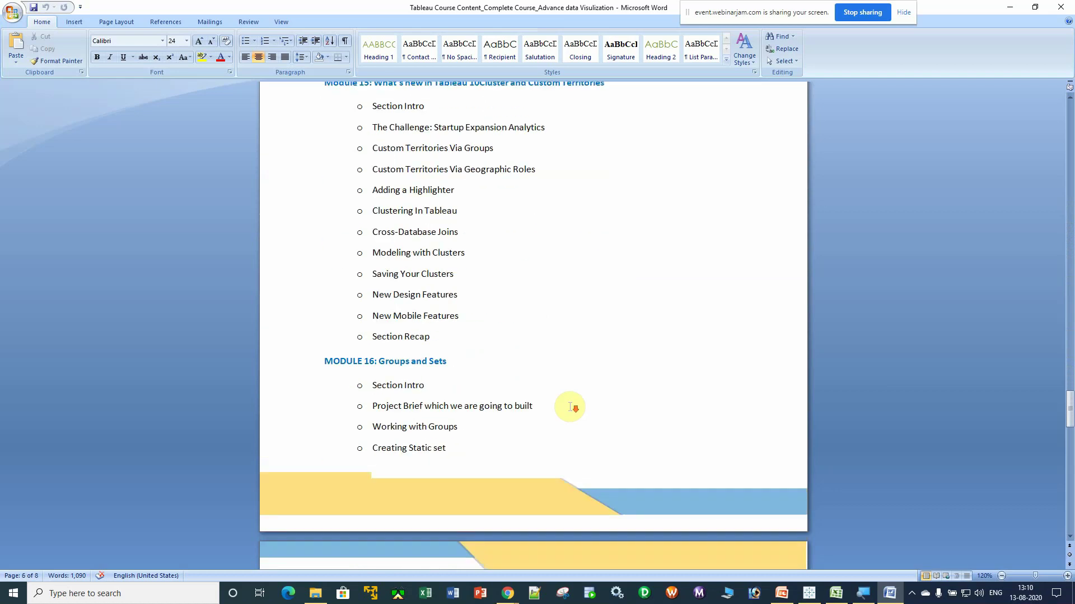
# Point out the headings of Modules 16 to 20 by selecting each one while reviewing the rest of the course document
pyautogui.moveTo(457, 361); pyautogui.dragTo(303, 359)
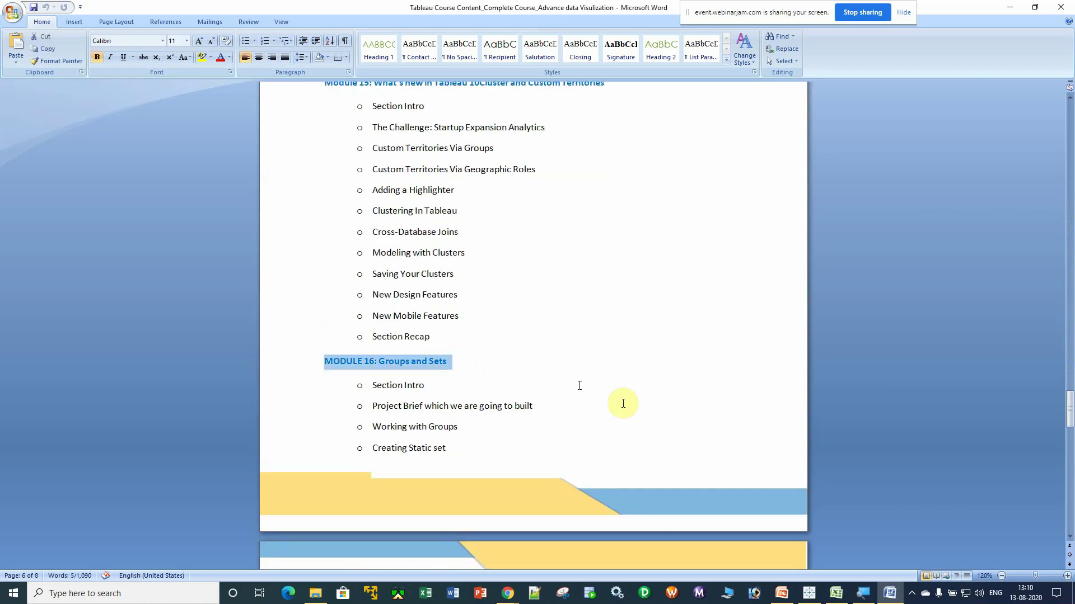
pyautogui.scroll(-14, 686, 372)
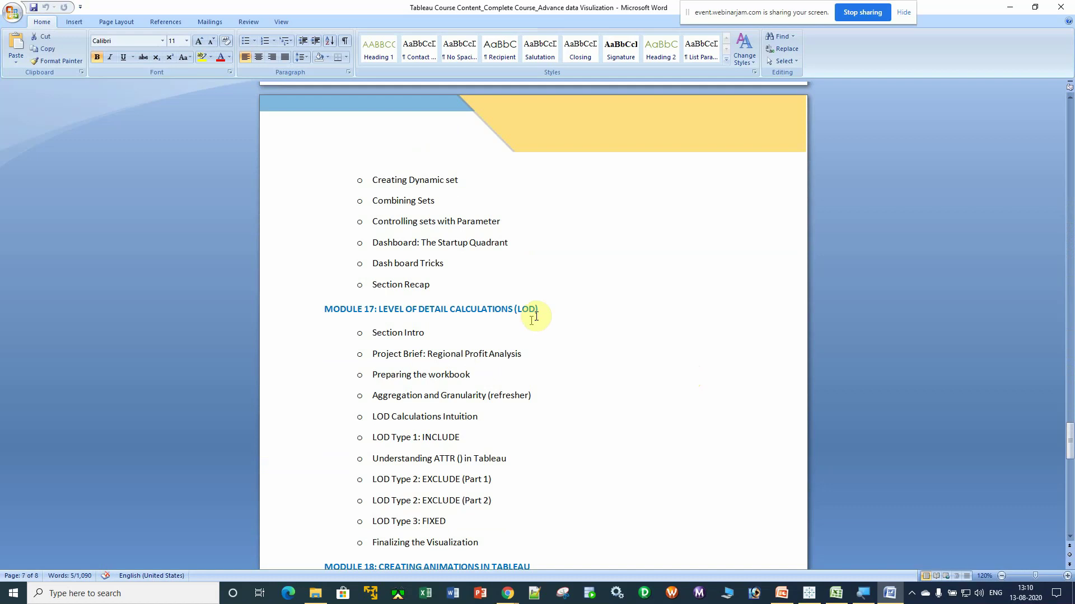
pyautogui.moveTo(554, 309); pyautogui.dragTo(320, 310)
pyautogui.scroll(-5, 601, 354)
pyautogui.scroll(-3, 602, 354)
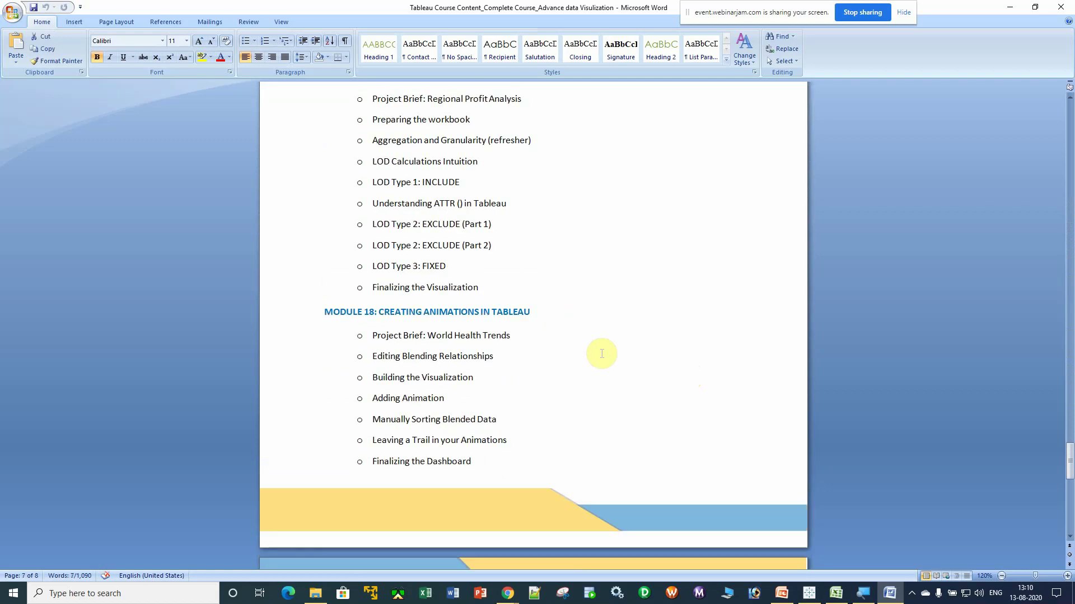
pyautogui.moveTo(552, 313); pyautogui.dragTo(329, 312)
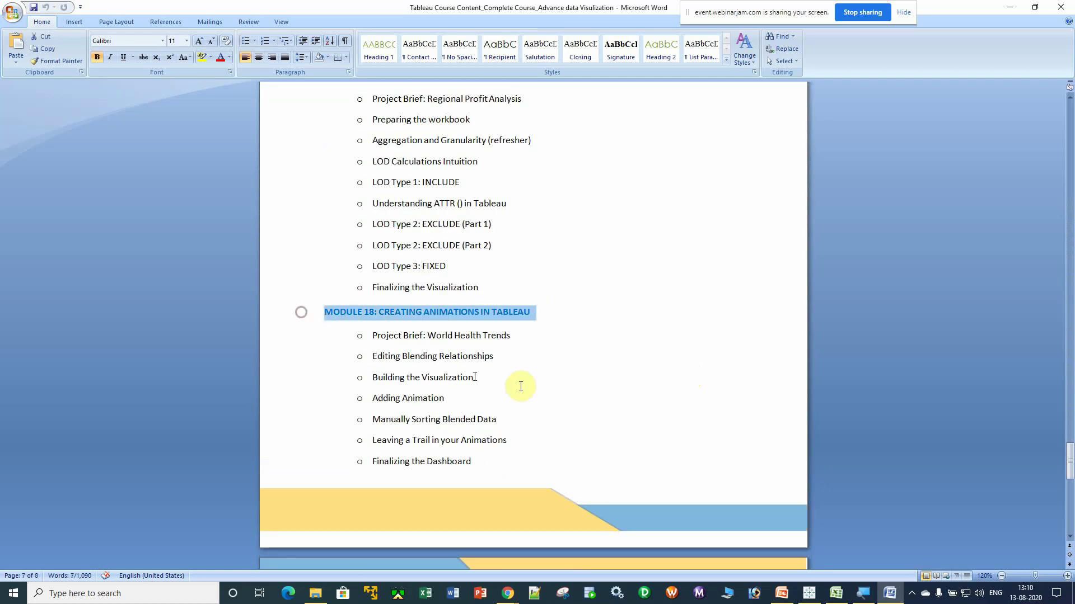
pyautogui.scroll(-6, 671, 389)
pyautogui.scroll(5, 652, 422)
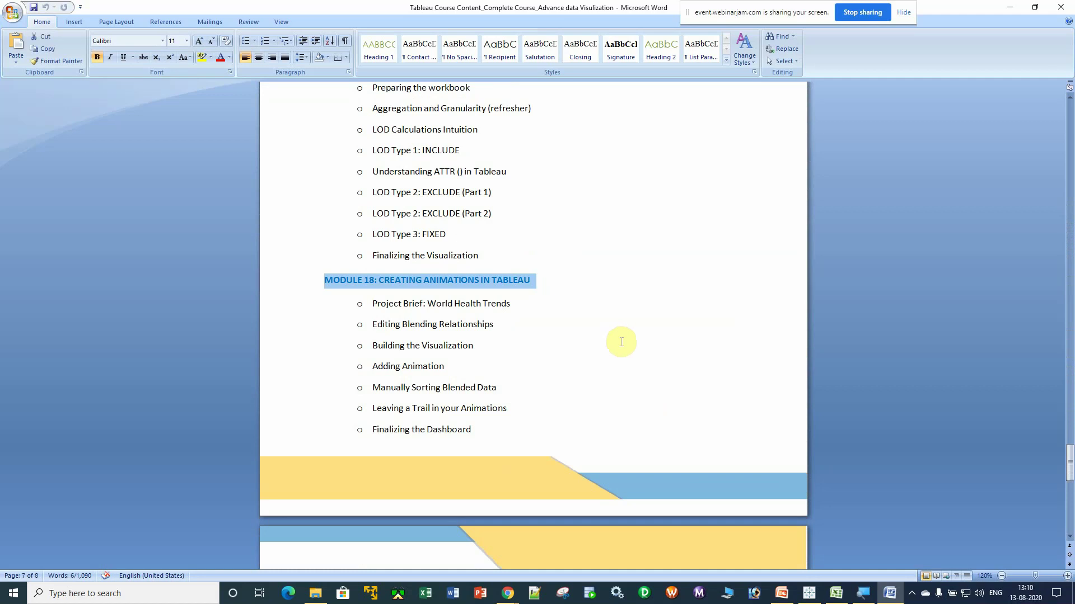
pyautogui.scroll(-9, 638, 445)
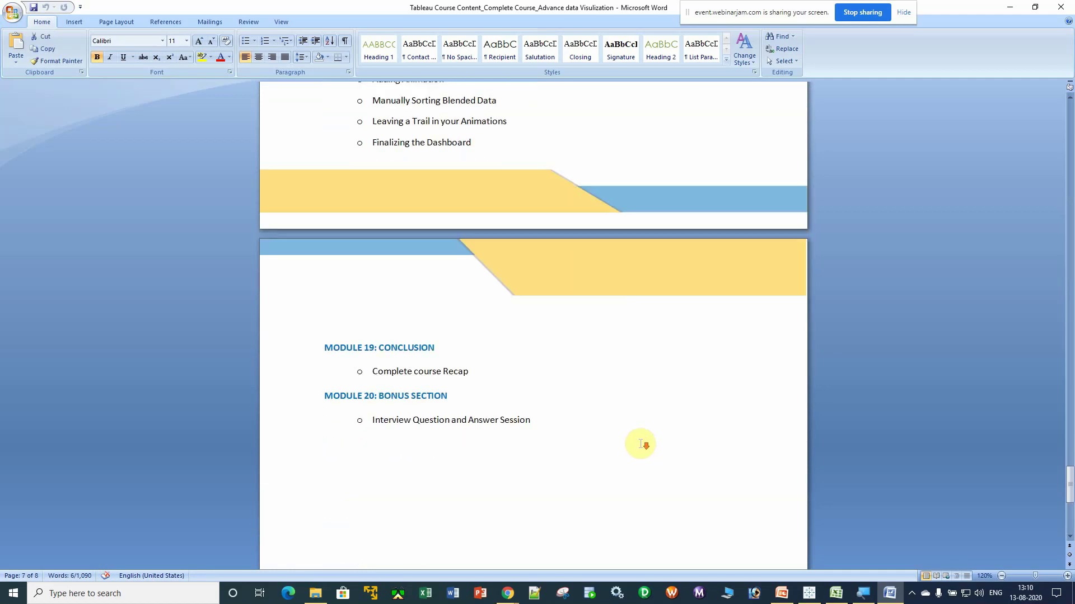
pyautogui.moveTo(448, 343); pyautogui.dragTo(307, 350)
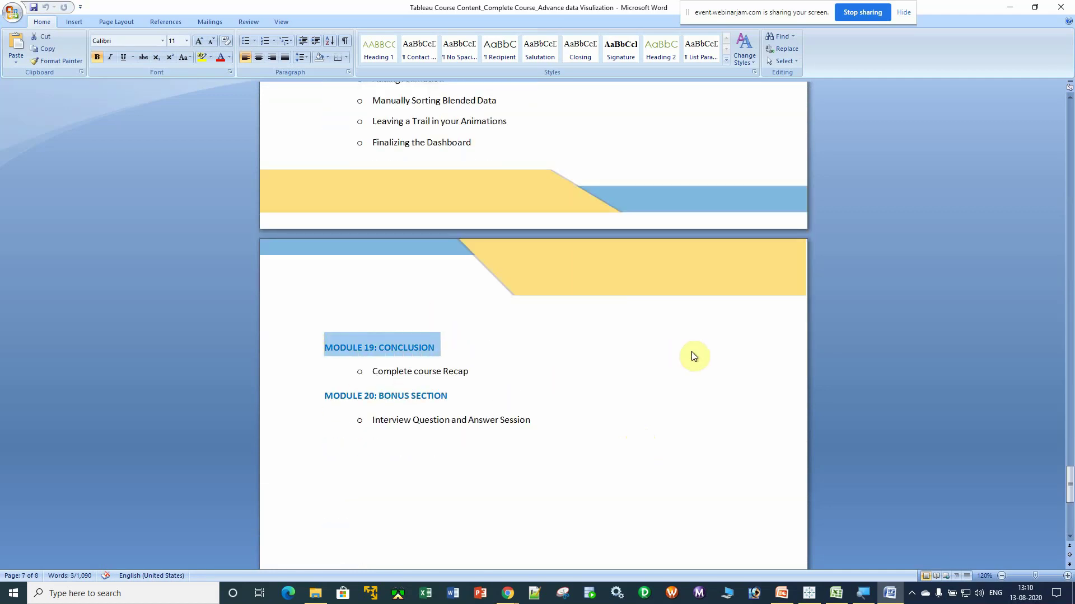
pyautogui.moveTo(473, 398); pyautogui.dragTo(322, 403)
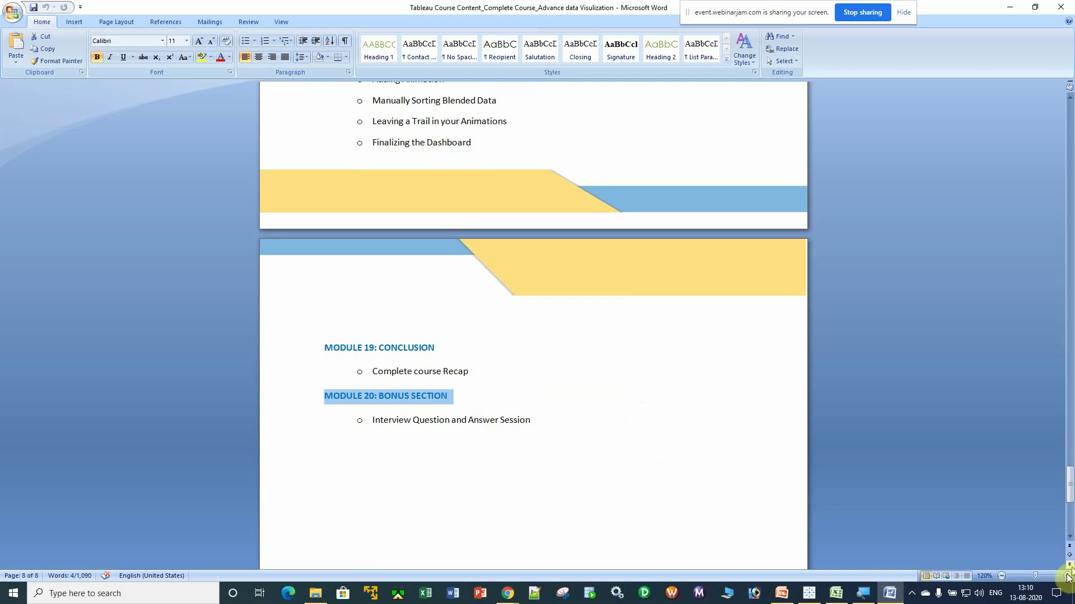
# Check today's date in the system calendar and switch to the Book1 workbook in Tableau Public
pyautogui.click(1029, 596)
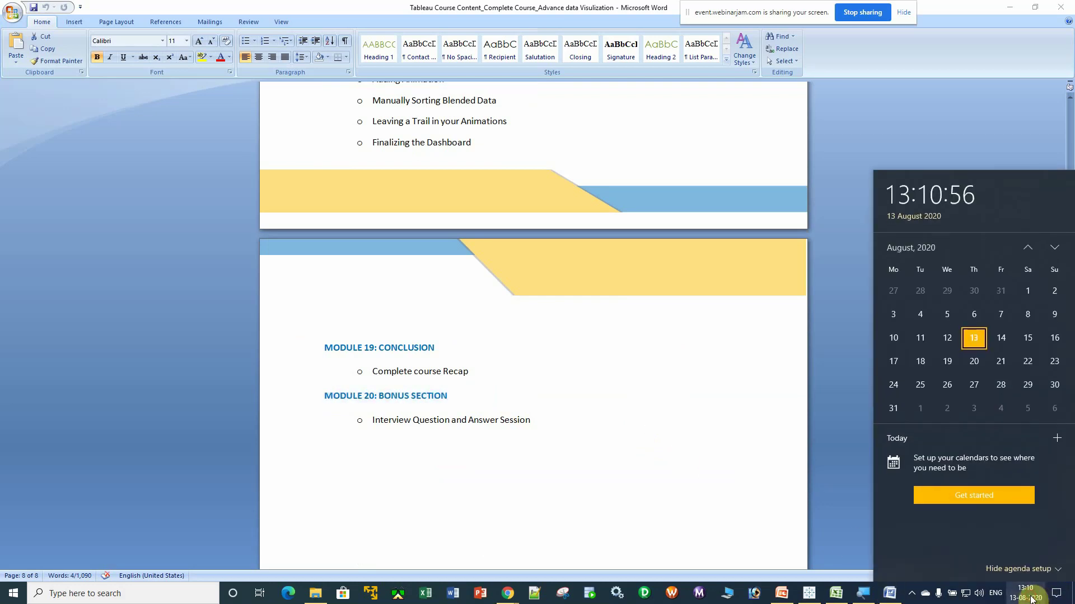
pyautogui.click(1031, 599)
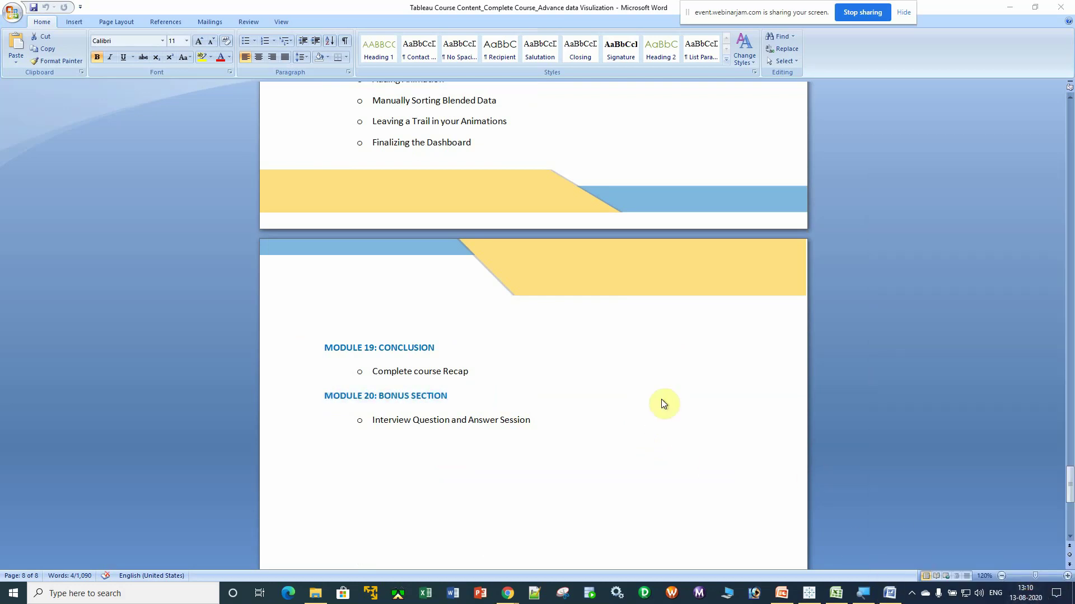
pyautogui.hotkey('alt', 'Tab')
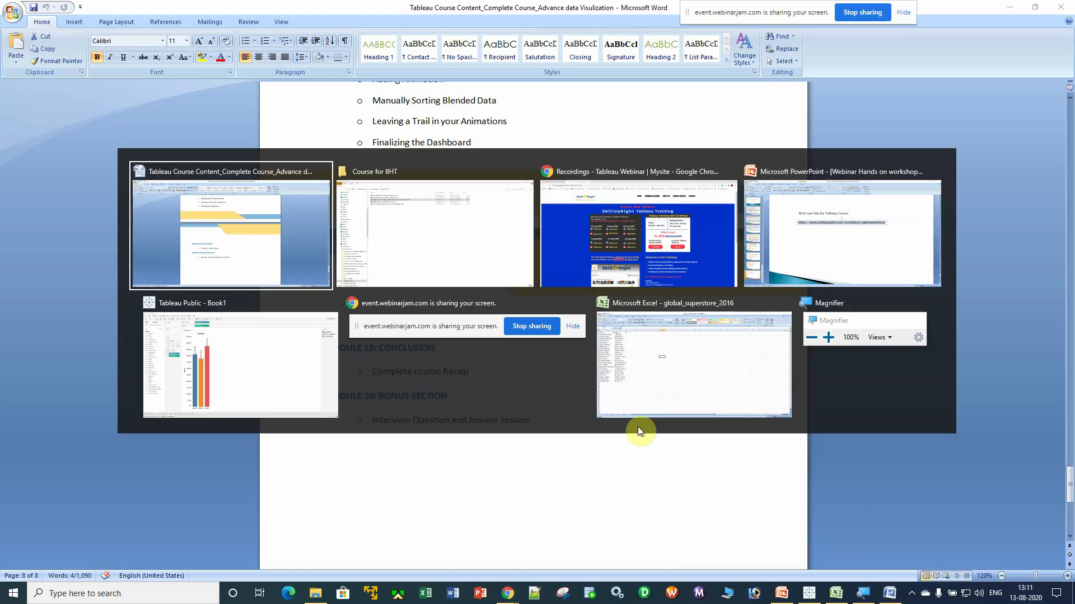
pyautogui.hotkey('alt', 'Tab')
pyautogui.hotkey('alt', 'Tab')
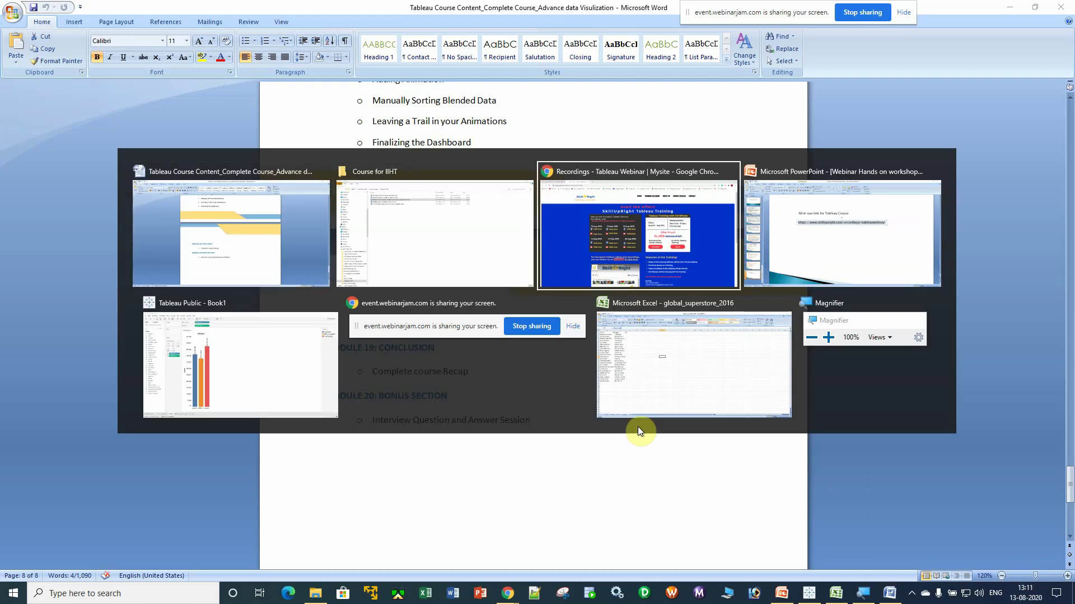
pyautogui.hotkey('alt', 'Tab')
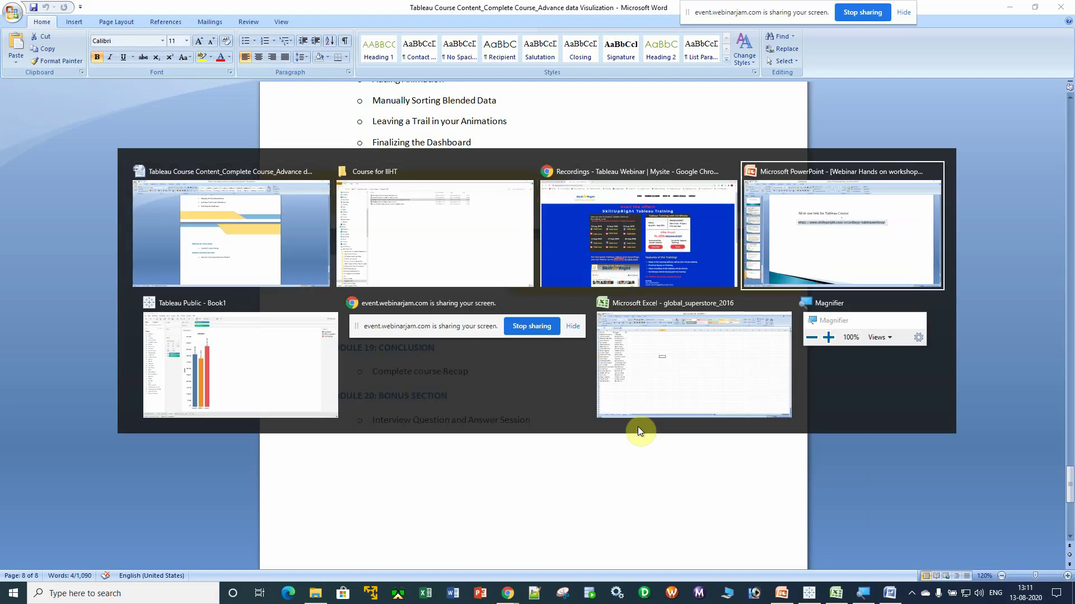
pyautogui.hotkey('alt', 'Tab')
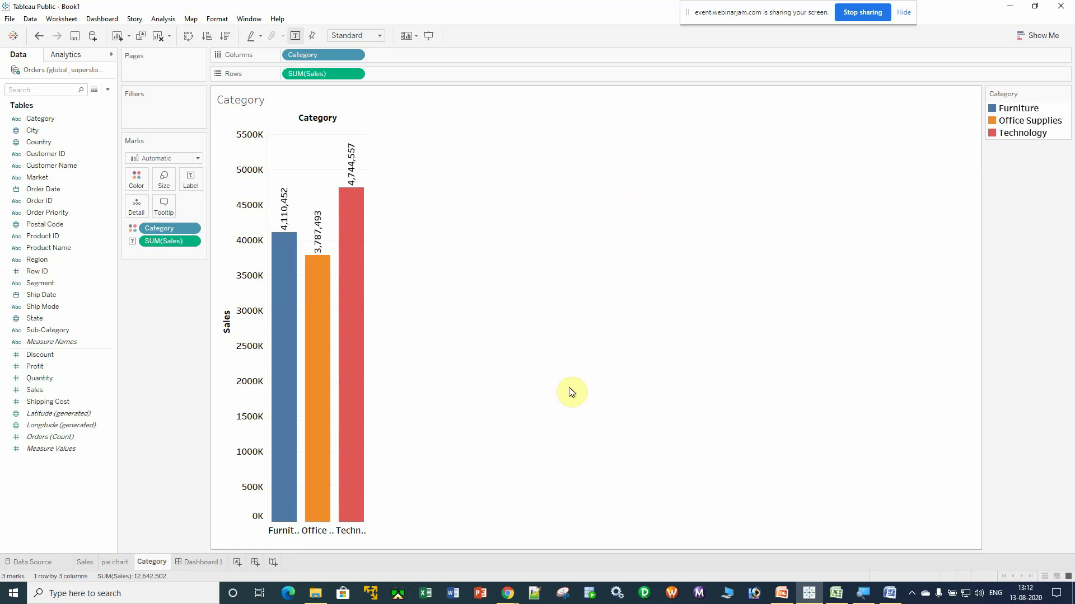
# Go through Dashboard 1 to the Sales worksheet in the Tableau workbook
pyautogui.click(191, 562)
pyautogui.click(85, 562)
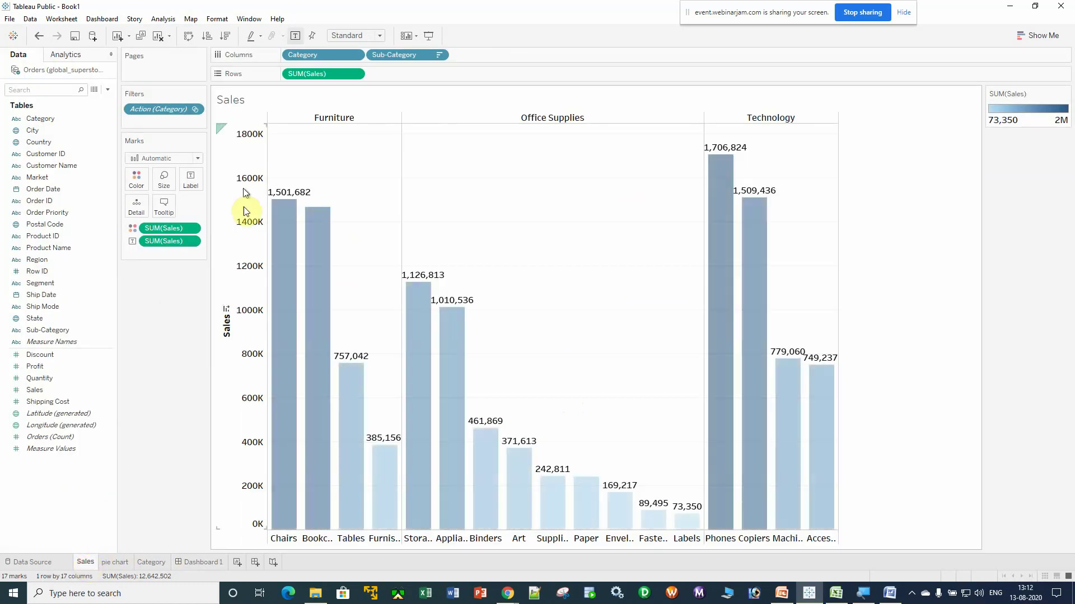
pyautogui.click(247, 211)
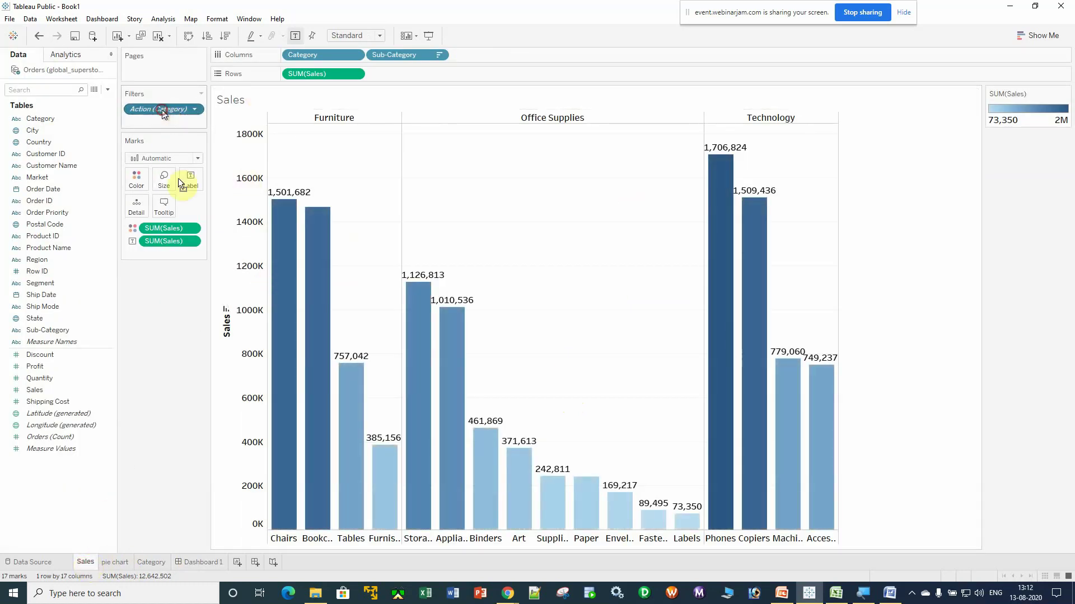
# Remove the Action (Category) filter from the Sales worksheet and add Sub-Category as a filter
pyautogui.moveTo(162, 109); pyautogui.dragTo(181, 338)
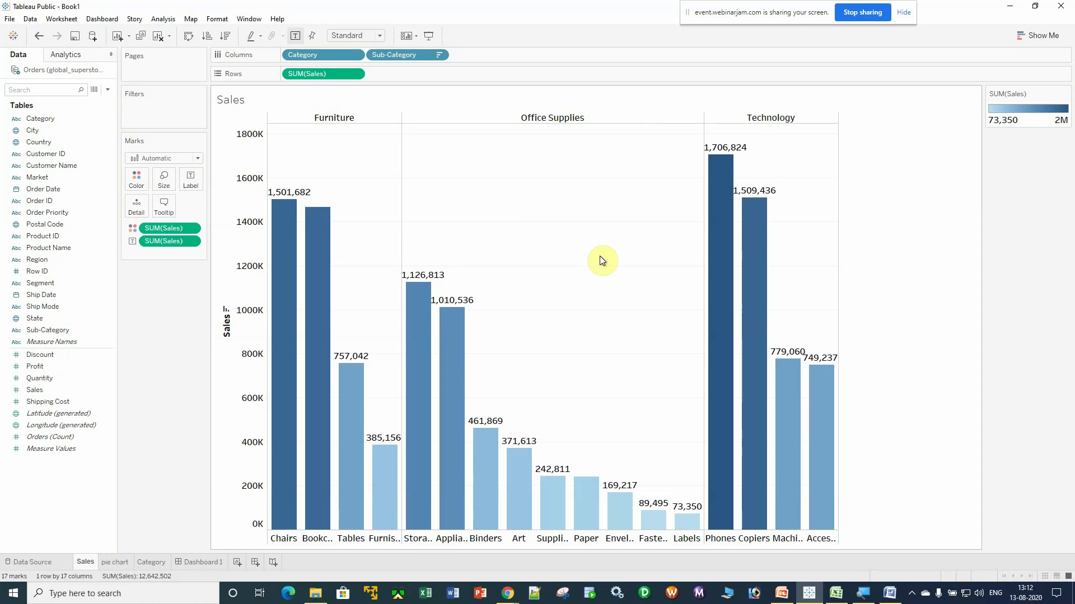
pyautogui.moveTo(295, 271)
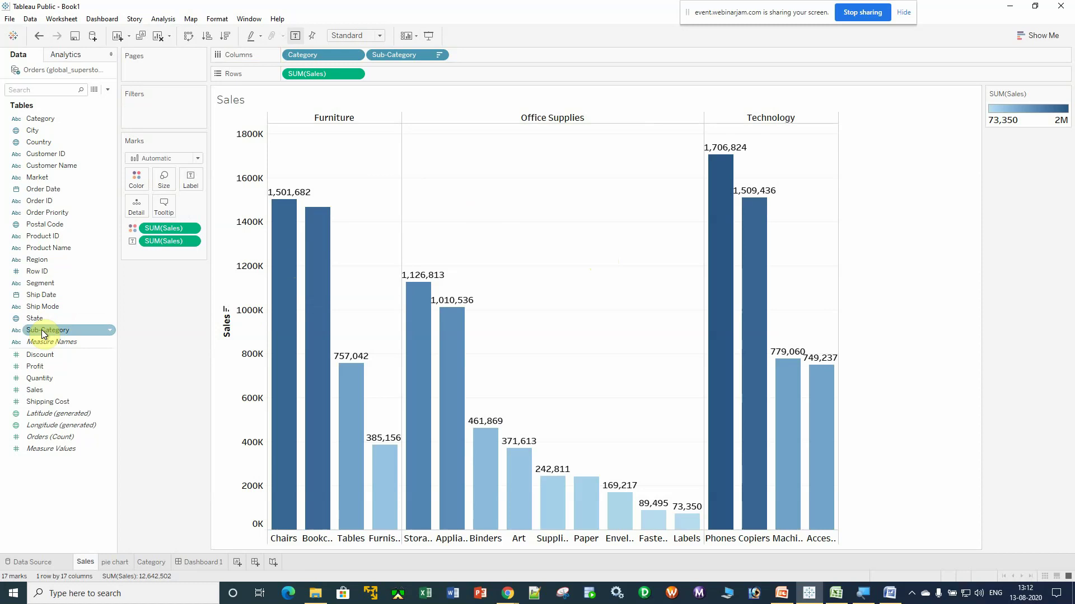
pyautogui.moveTo(43, 334); pyautogui.dragTo(158, 105)
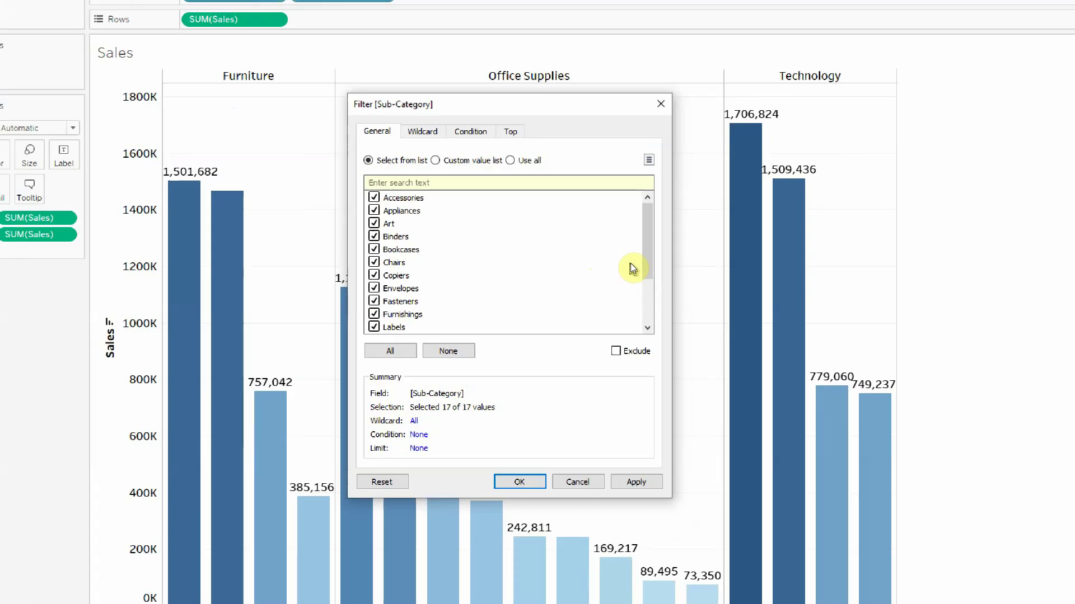
# Deselect Accessories, Appliances, Art, Binders and Bookcases in the Sub-Category filter and apply it to the chart
pyautogui.click(374, 197)
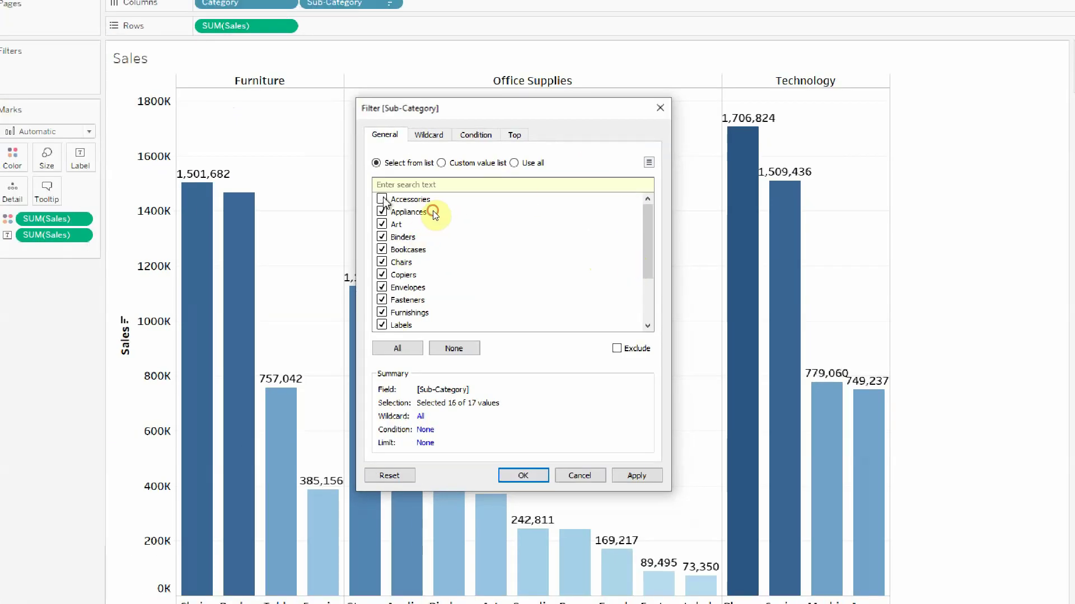
pyautogui.click(434, 213)
pyautogui.click(434, 225)
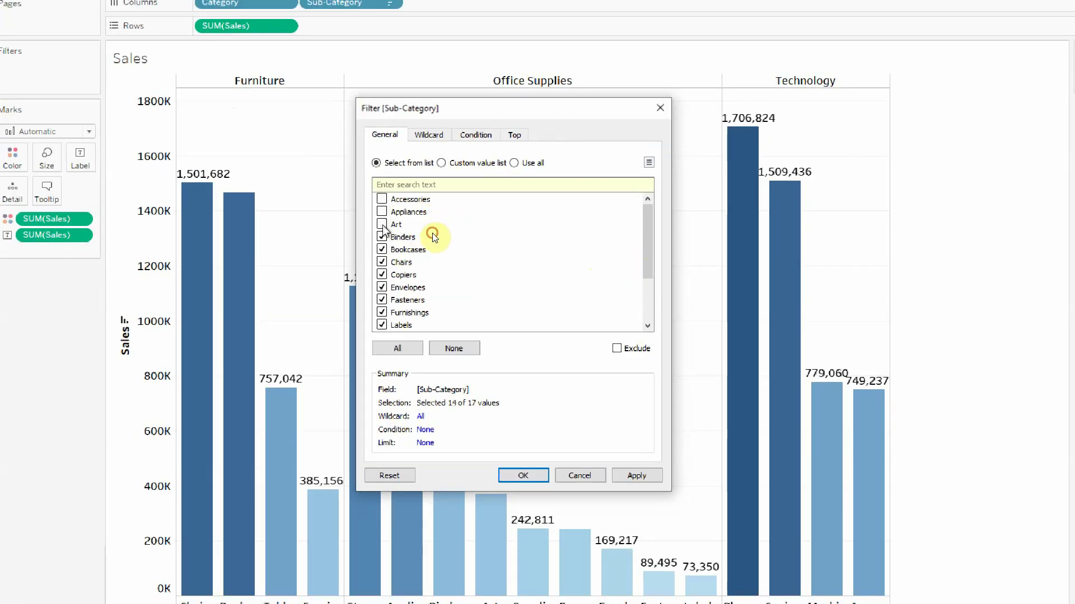
pyautogui.click(434, 238)
pyautogui.click(434, 251)
pyautogui.click(637, 476)
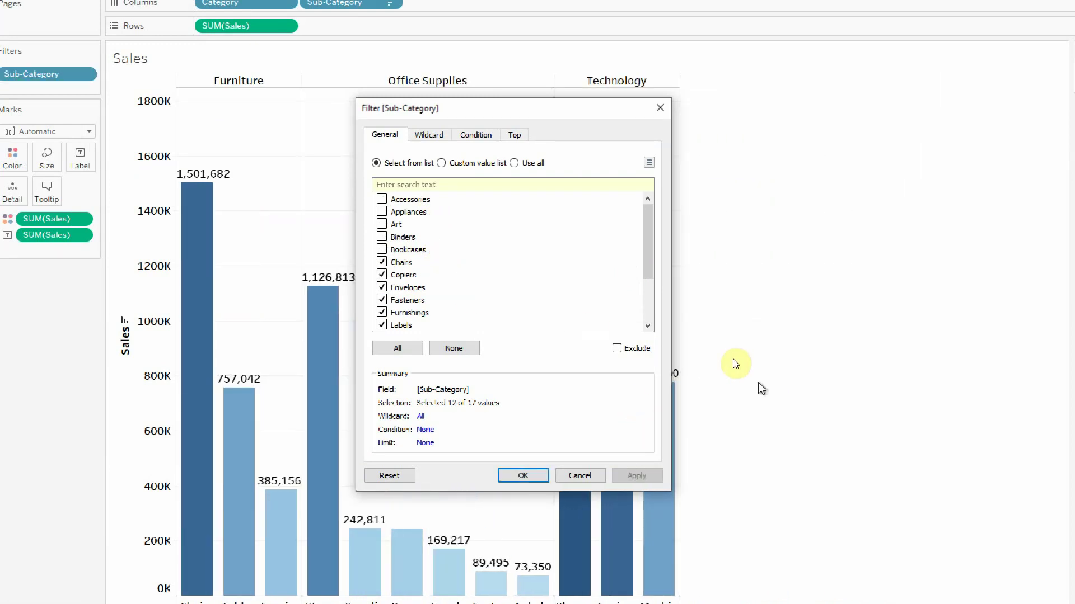
# Reselect all sub-categories in the filter, then apply and confirm it
pyautogui.click(412, 350)
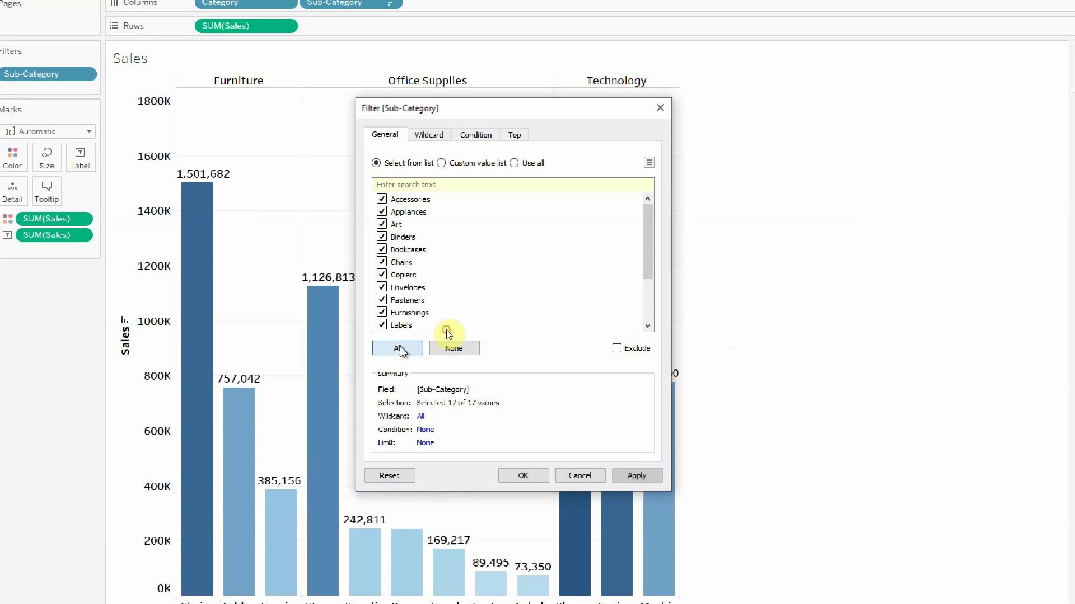
pyautogui.click(627, 474)
pyautogui.click(528, 476)
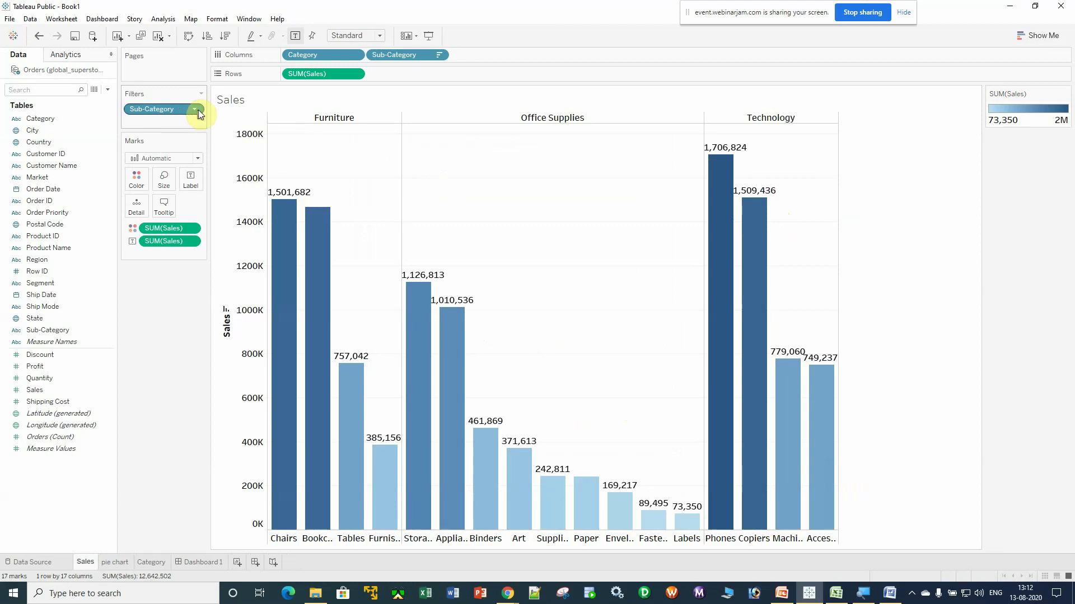
# Show the Sub-Category filter control on the worksheet and place it beneath the Marks card
pyautogui.click(196, 110)
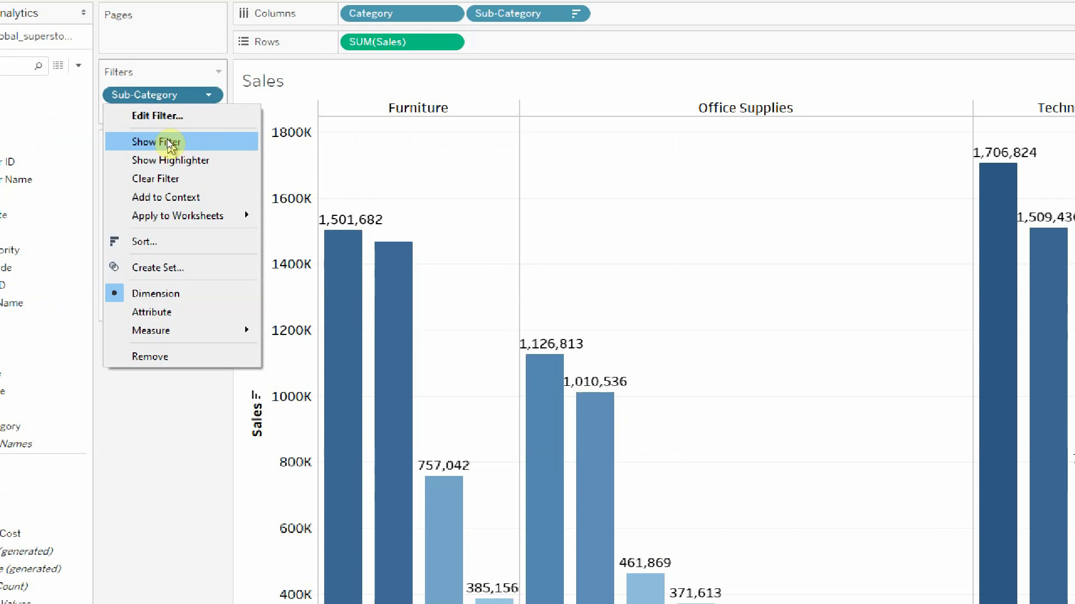
pyautogui.click(187, 340)
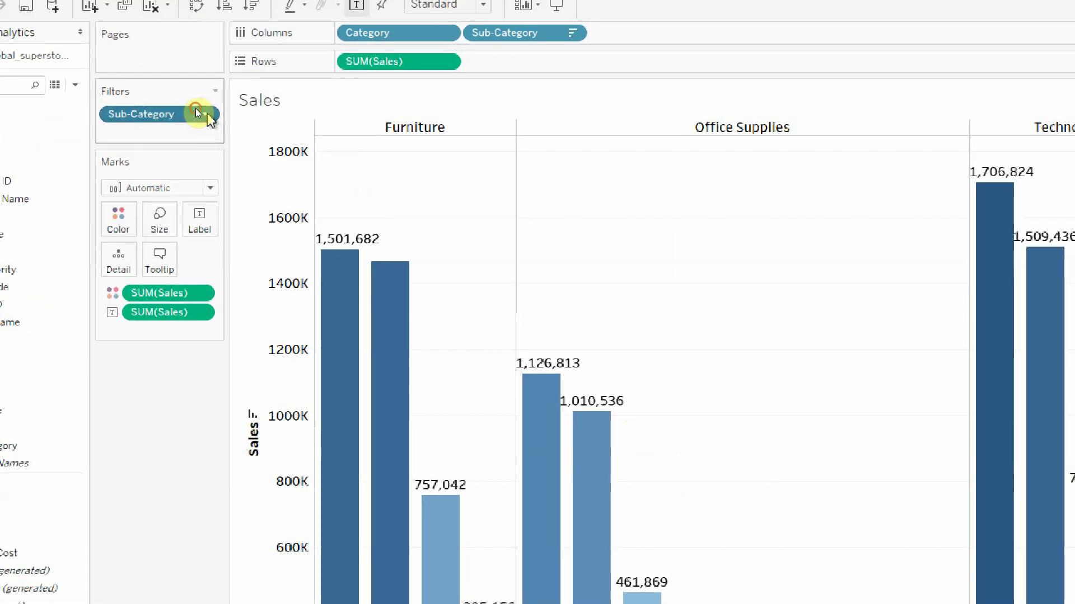
pyautogui.click(192, 95)
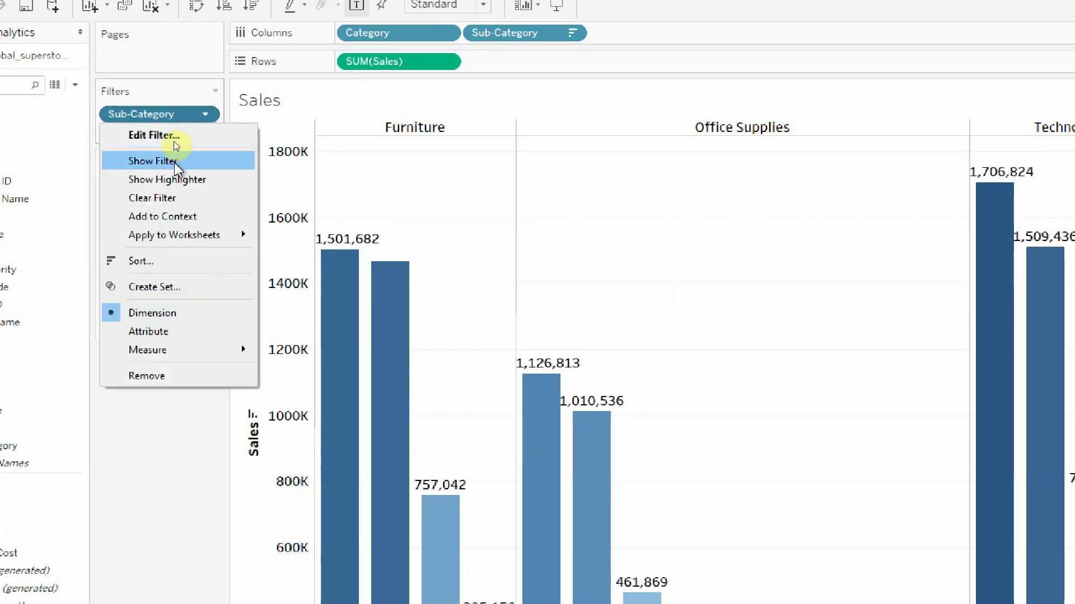
pyautogui.click(173, 141)
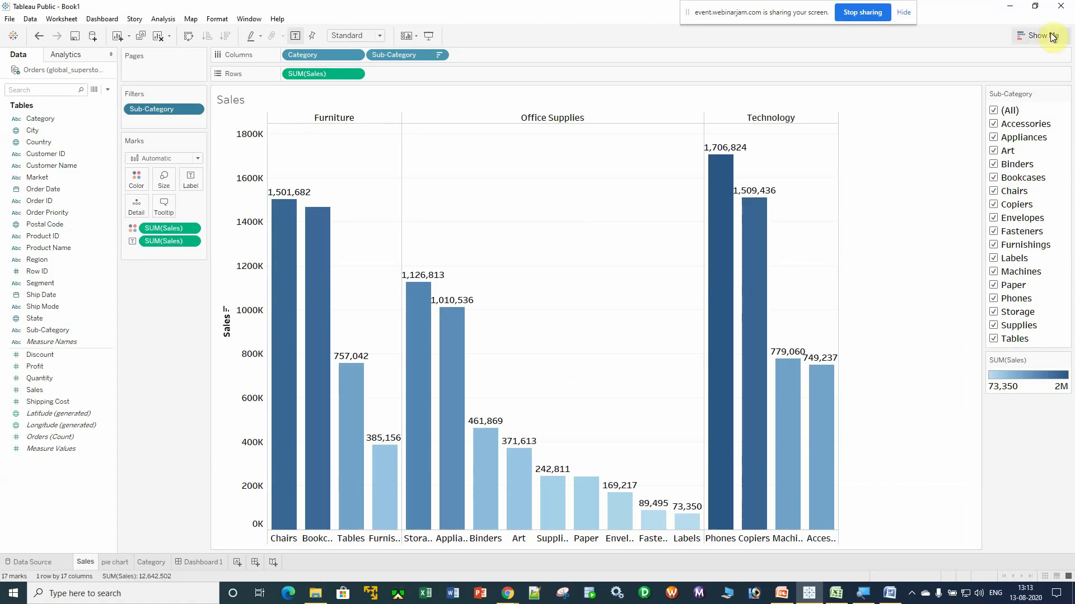
pyautogui.moveTo(1031, 95); pyautogui.dragTo(175, 302)
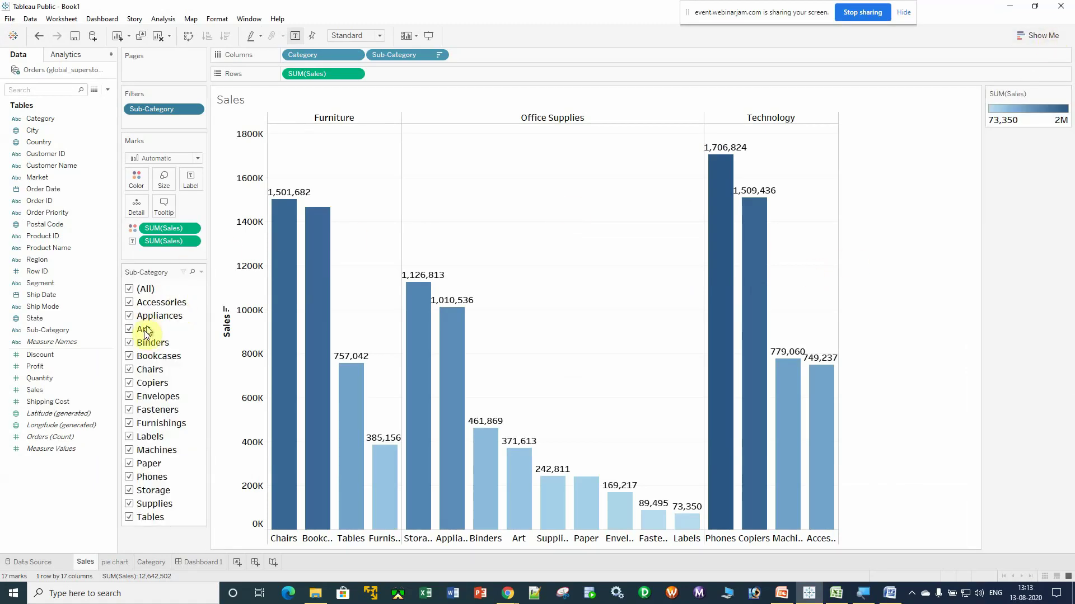
# Hide the sub-categories from Accessories through Envelopes one by one using the displayed filter list
pyautogui.click(129, 303)
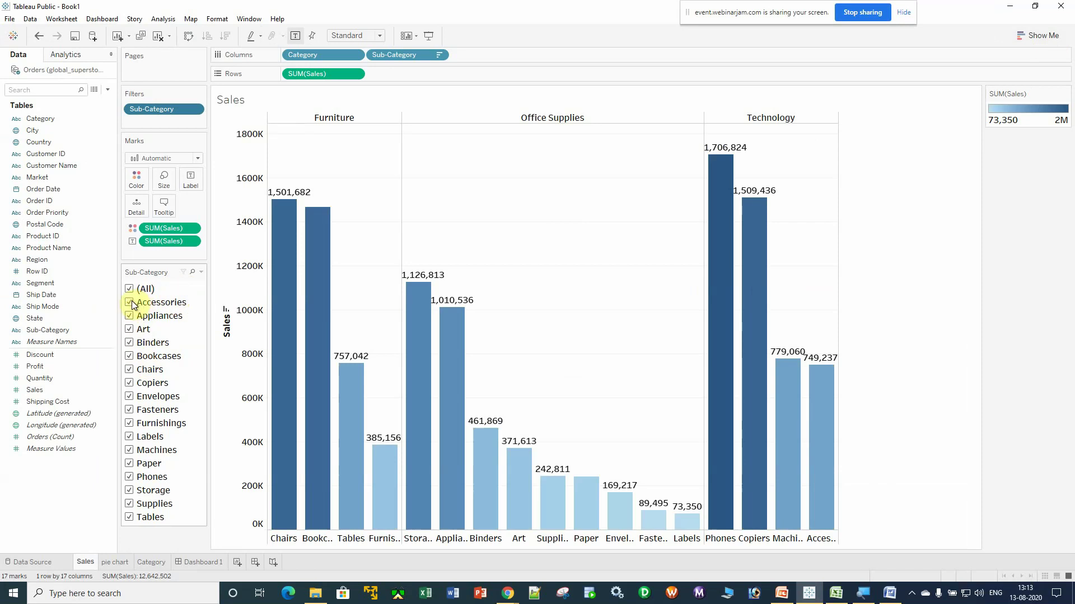
pyautogui.click(130, 316)
pyautogui.click(129, 329)
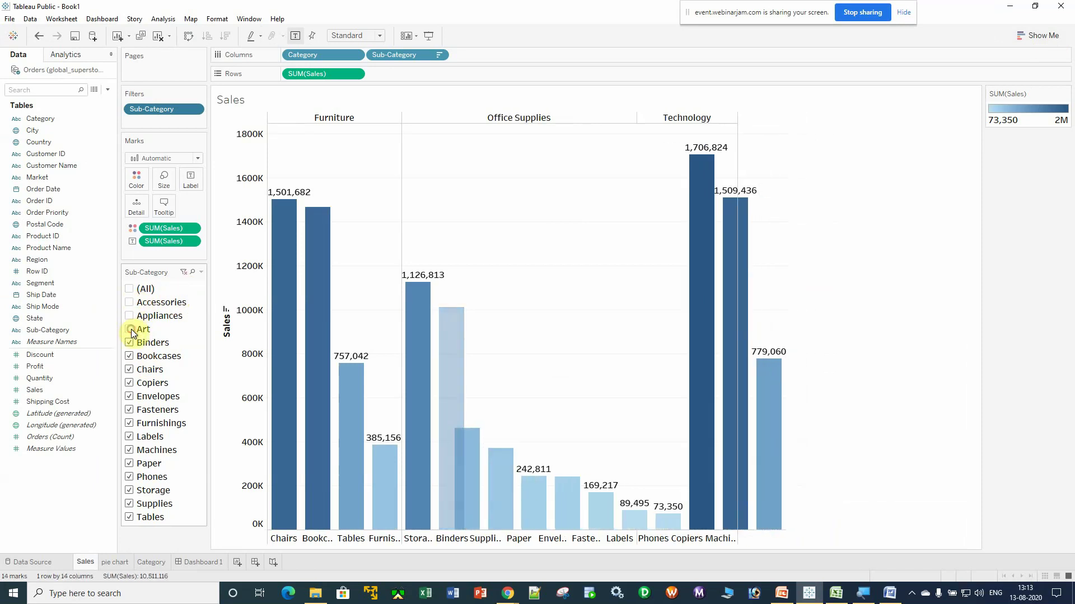
pyautogui.click(129, 343)
pyautogui.click(129, 356)
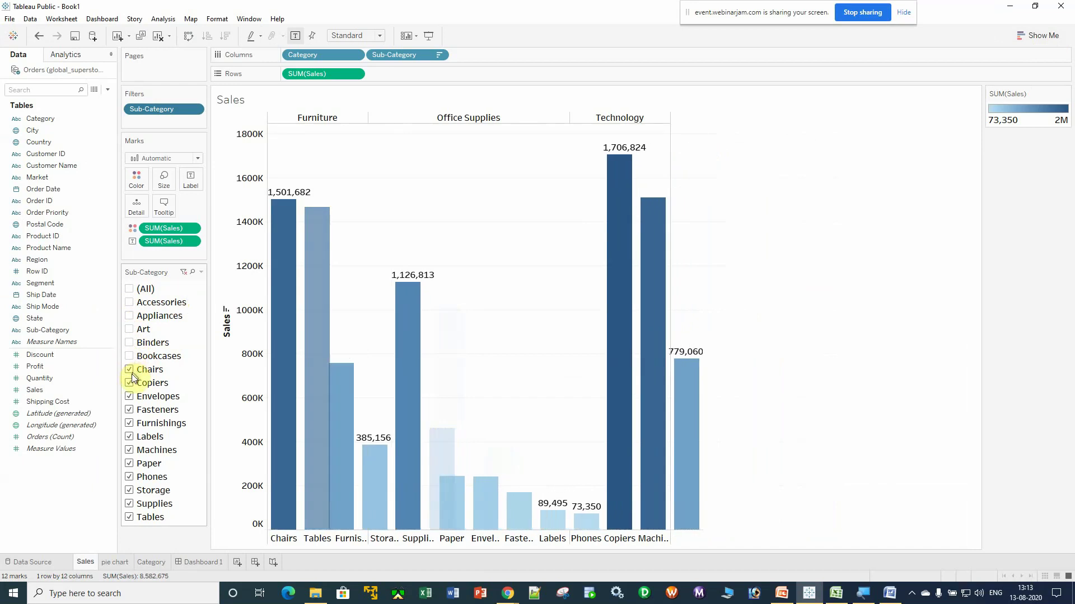
pyautogui.click(129, 370)
pyautogui.click(129, 383)
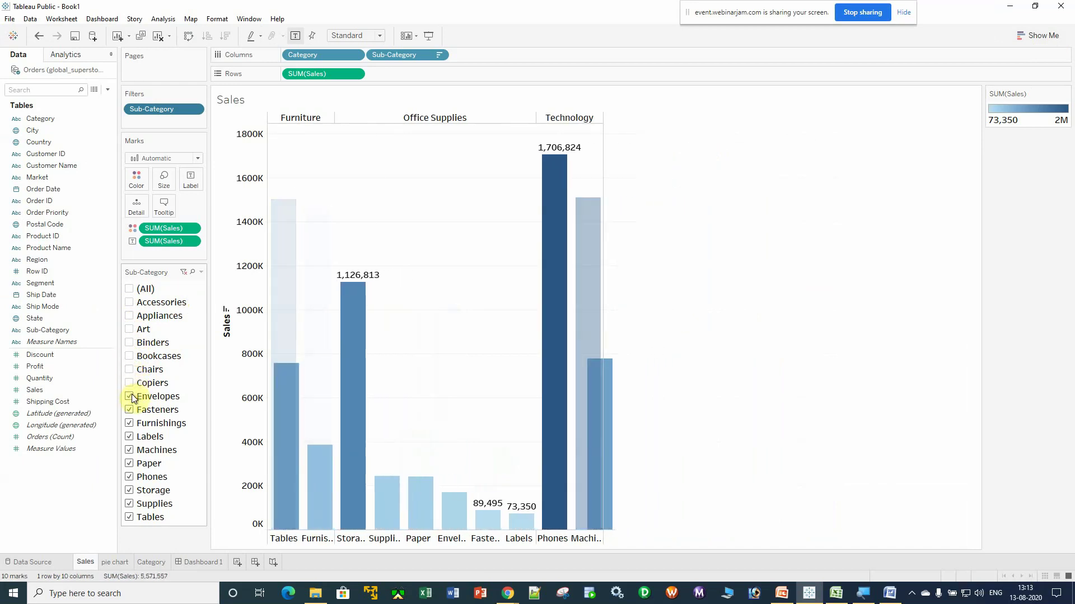
pyautogui.click(129, 394)
# Re-enable the hidden sub-categories from Envelopes back up to Accessories so that all are selected
pyautogui.click(129, 383)
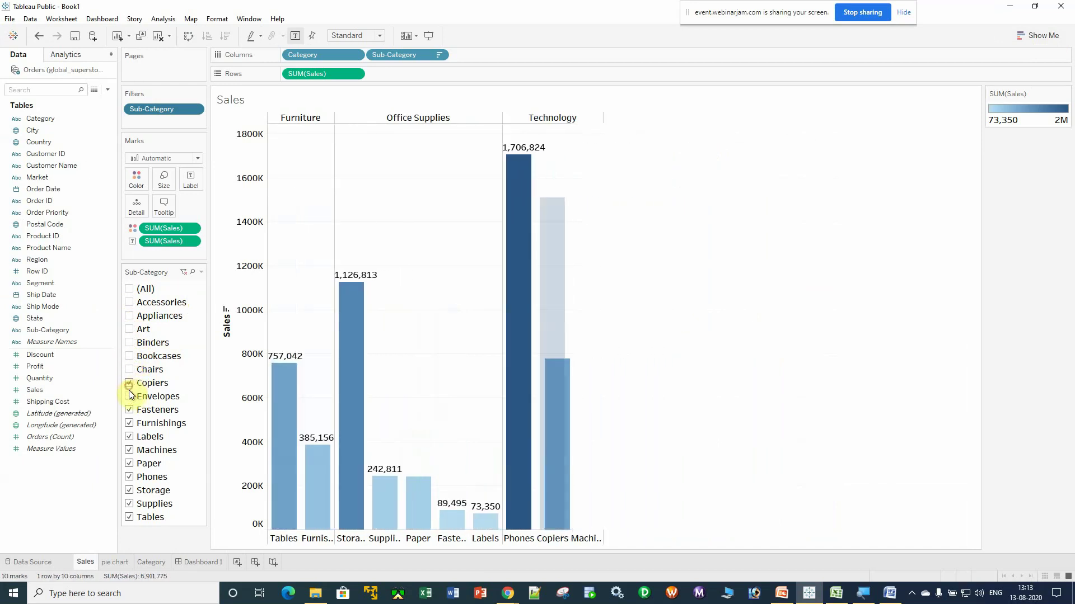
pyautogui.click(129, 397)
pyautogui.click(129, 370)
pyautogui.click(130, 356)
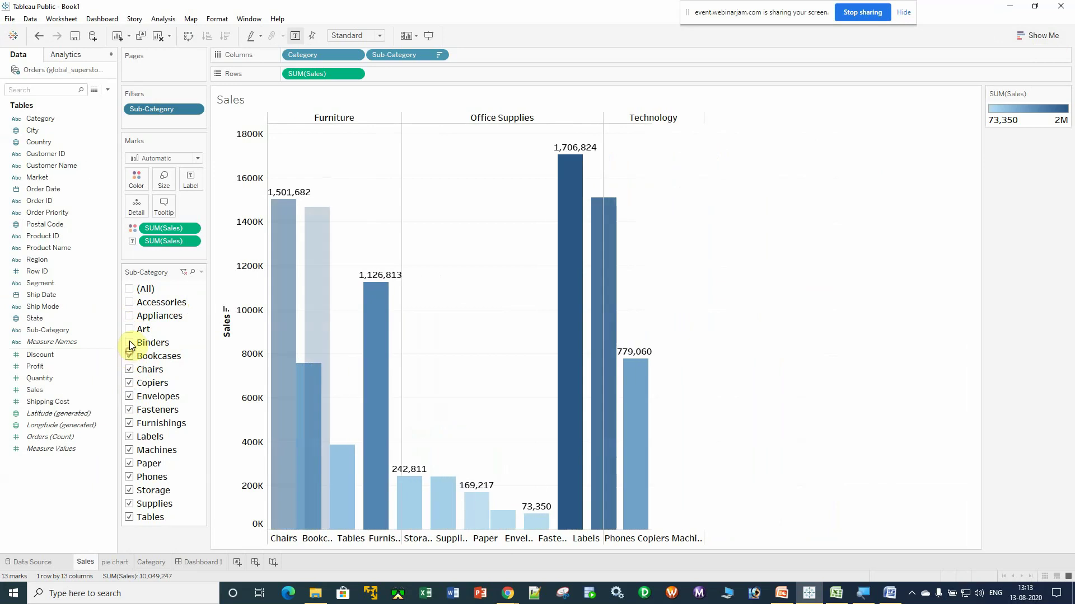
pyautogui.click(130, 343)
pyautogui.click(129, 330)
pyautogui.click(129, 316)
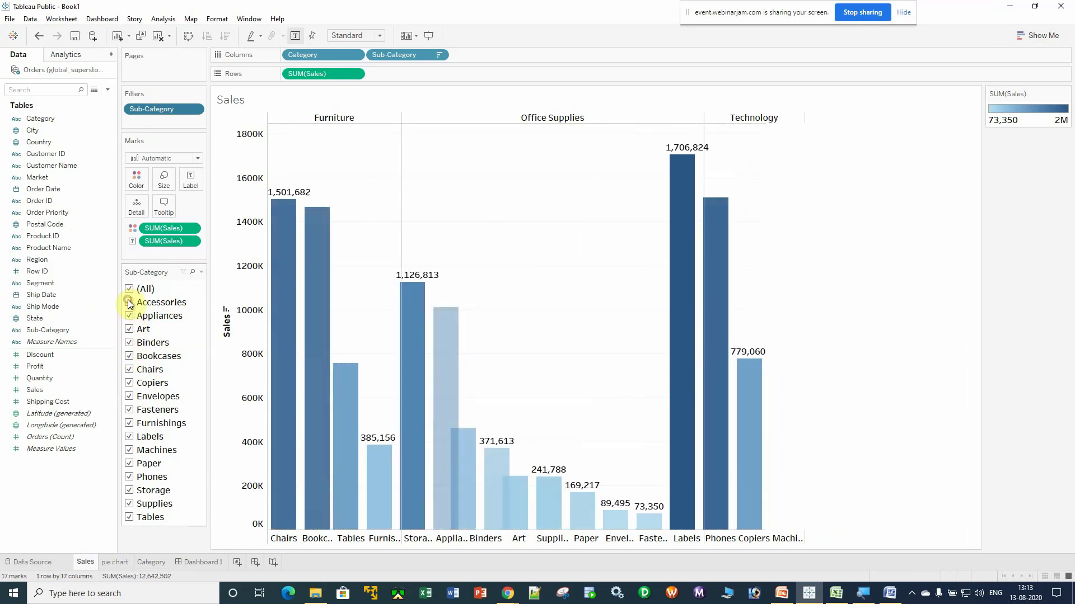
pyautogui.click(129, 289)
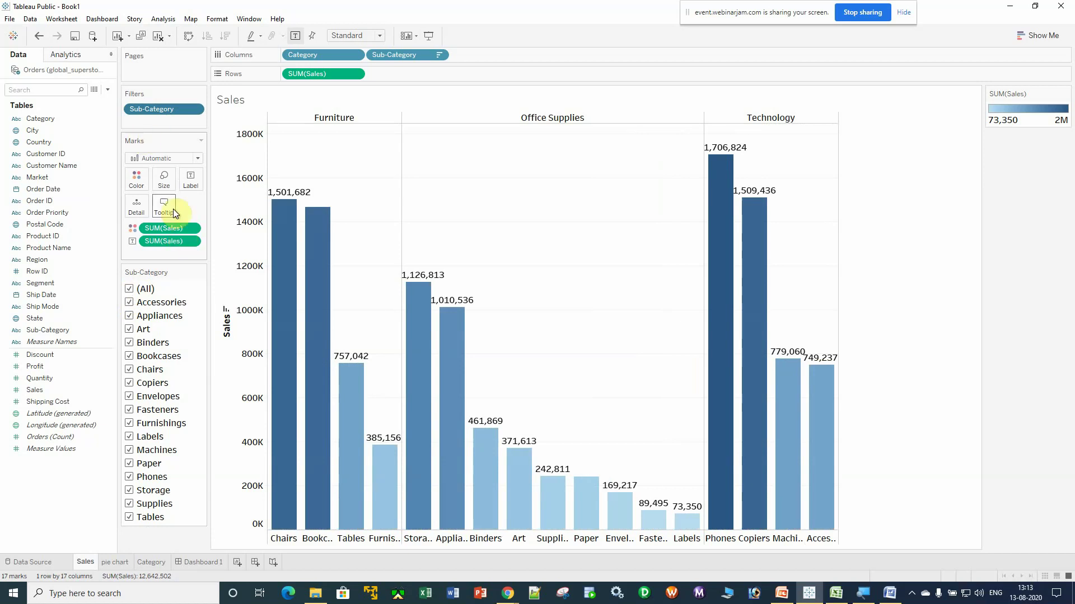
# Limit the Sub-Category filter by field to the top 5 by sum of Sales
pyautogui.click(193, 110)
pyautogui.click(168, 123)
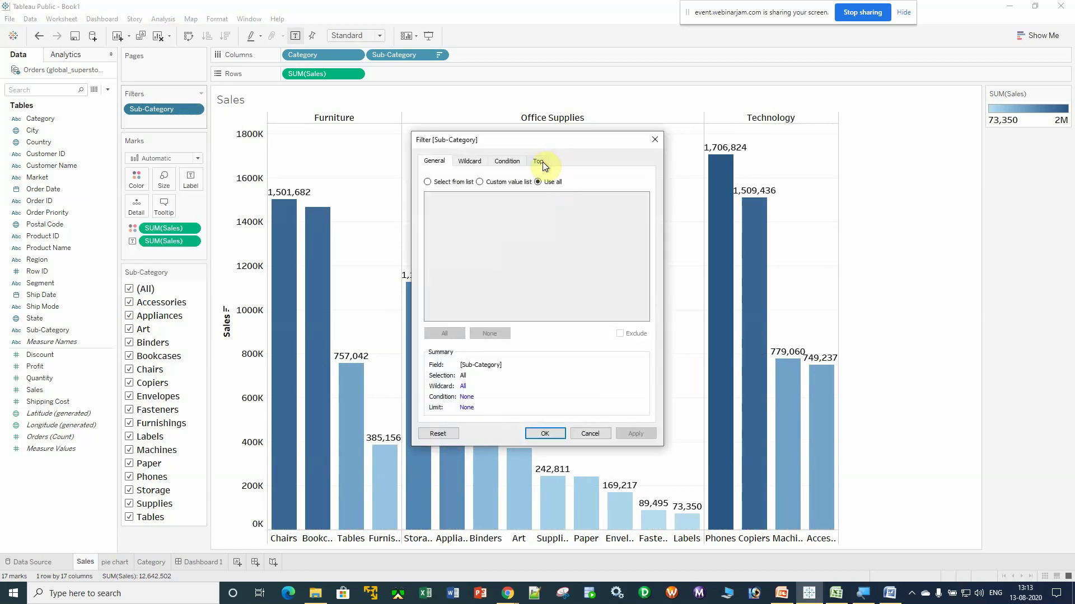
pyautogui.click(540, 163)
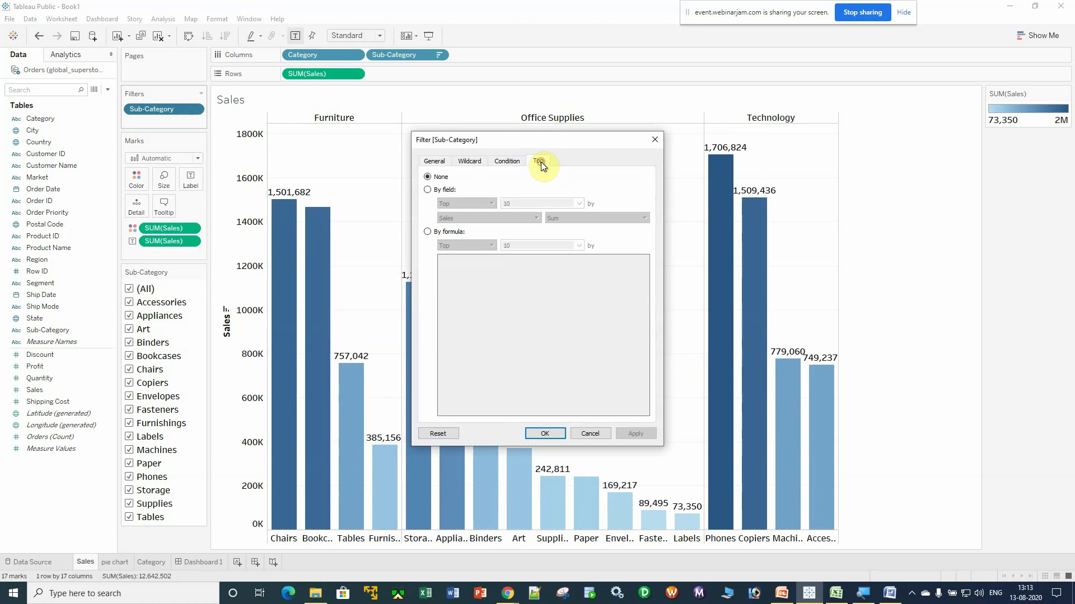
pyautogui.click(428, 190)
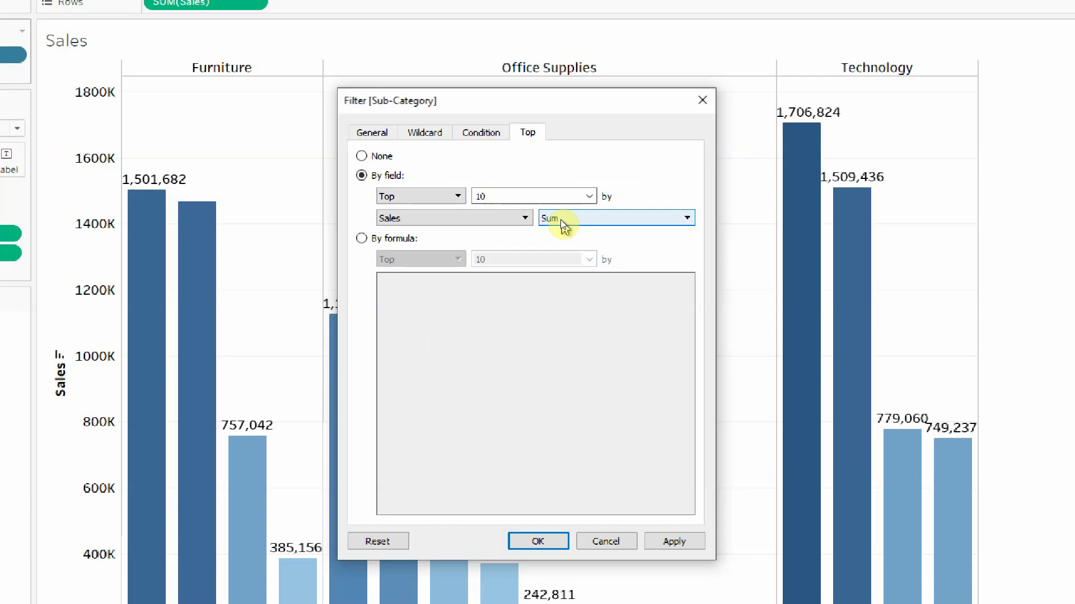
pyautogui.click(589, 196)
pyautogui.click(576, 206)
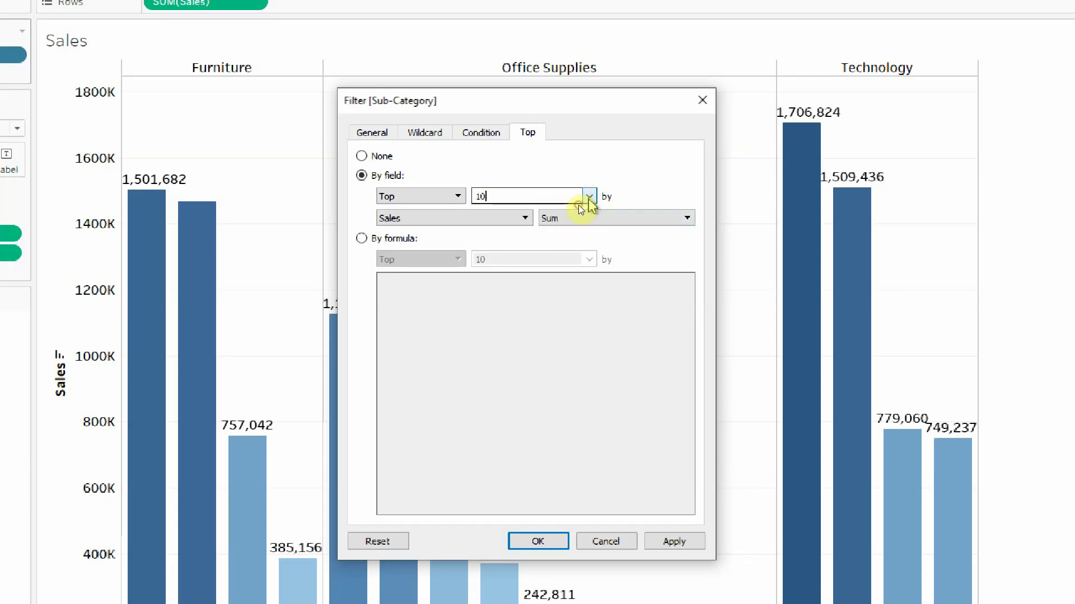
pyautogui.press('BackSpace')
pyautogui.press('BackSpace')
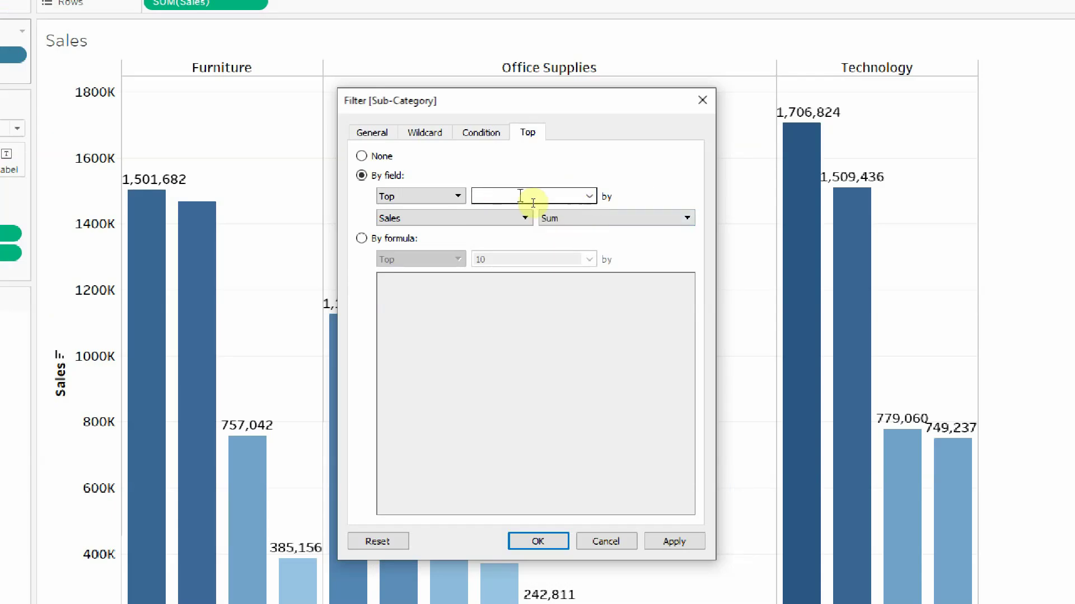
pyautogui.write('5')
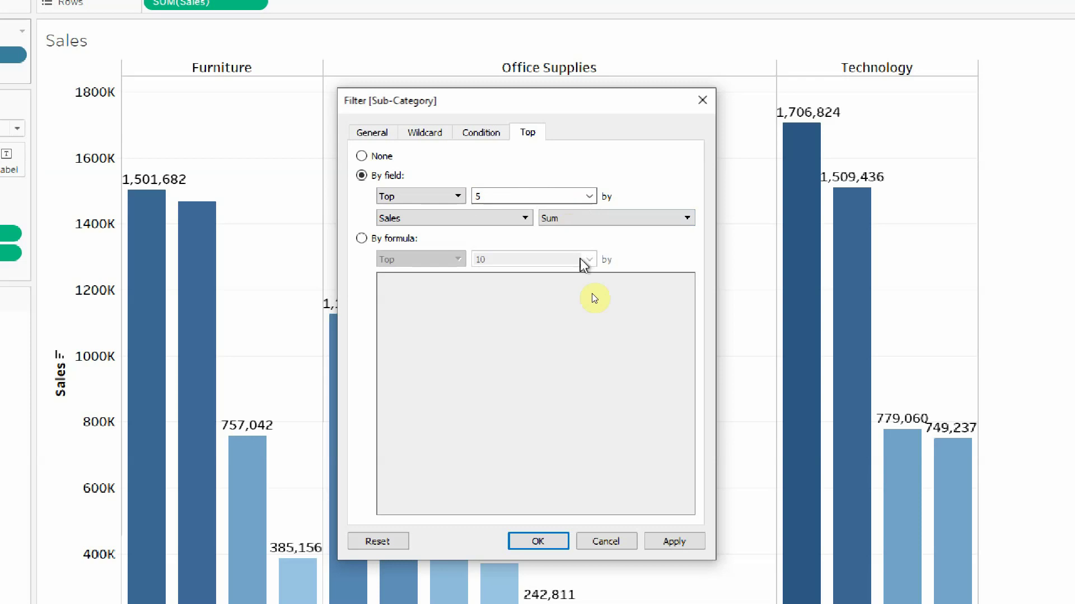
pyautogui.click(686, 542)
pyautogui.click(546, 543)
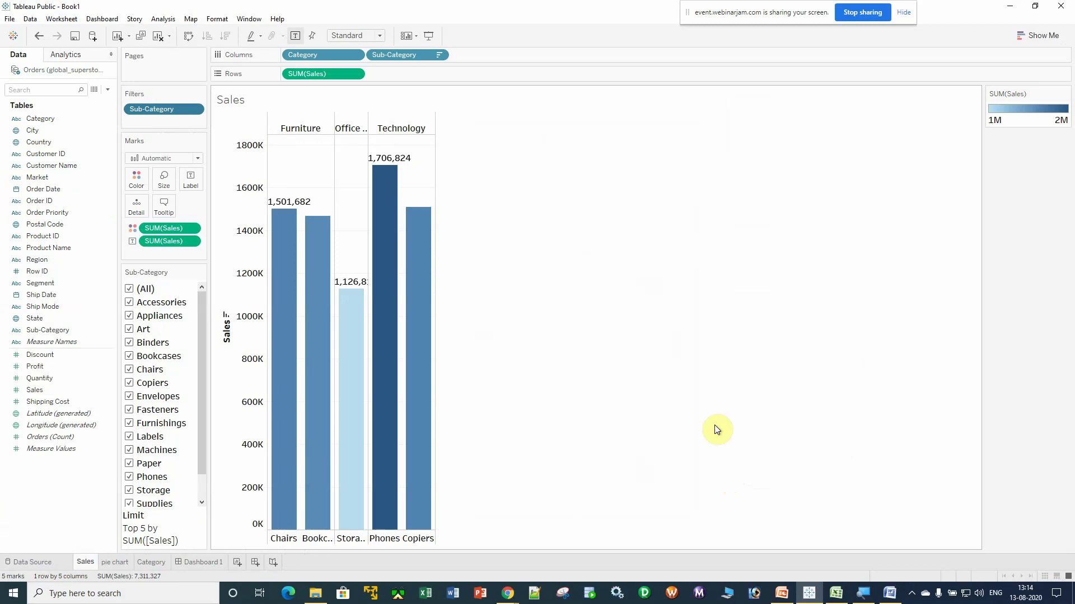
# Switch the Sub-Category filter limit to the bottom 5 by sum of Sales and apply it
pyautogui.click(196, 110)
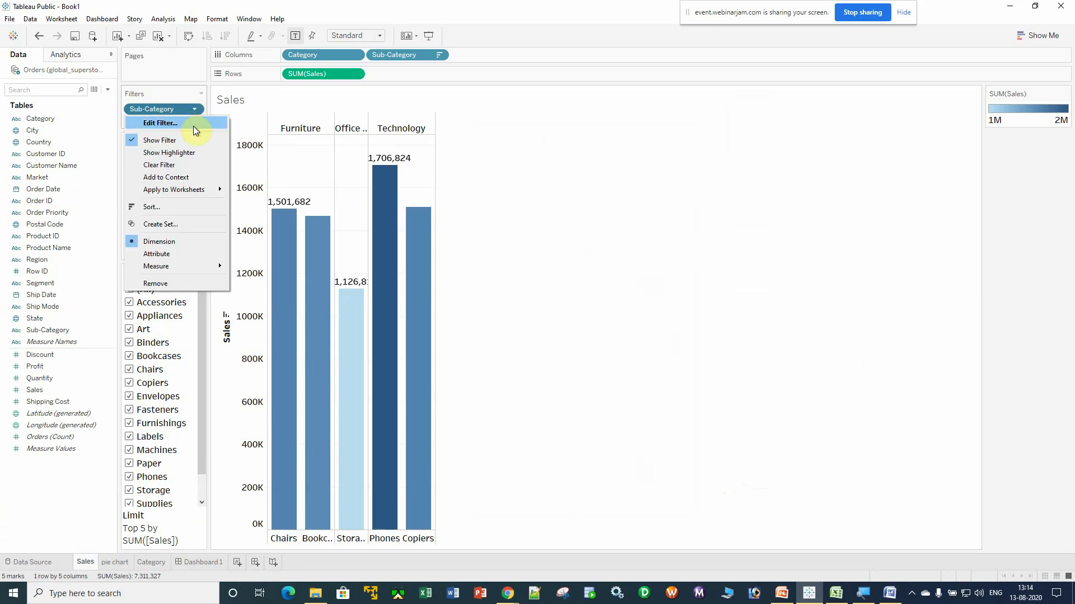
pyautogui.click(193, 124)
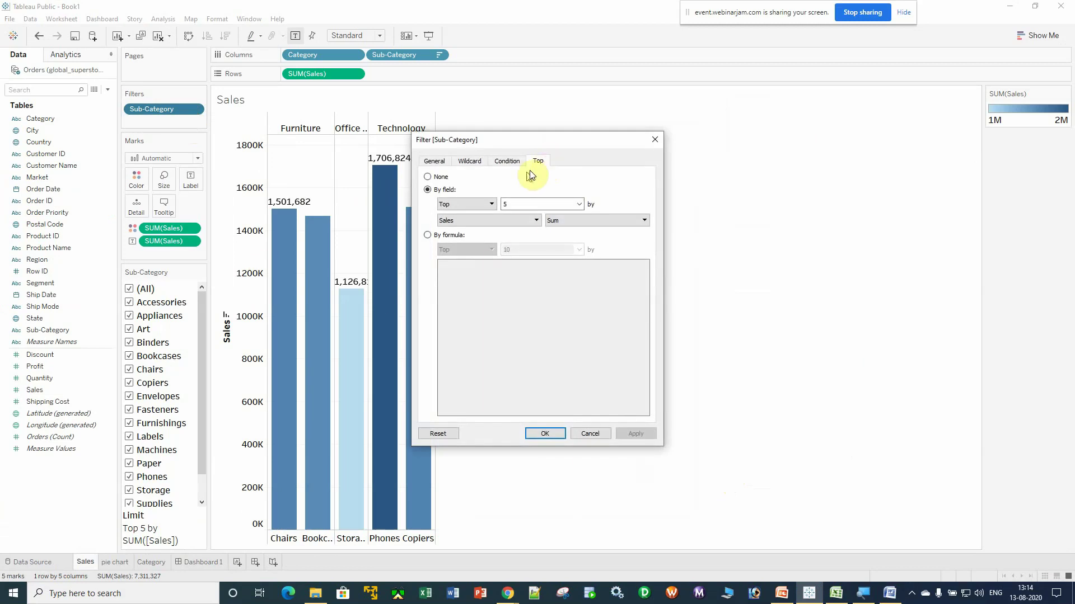
pyautogui.click(488, 203)
pyautogui.click(473, 222)
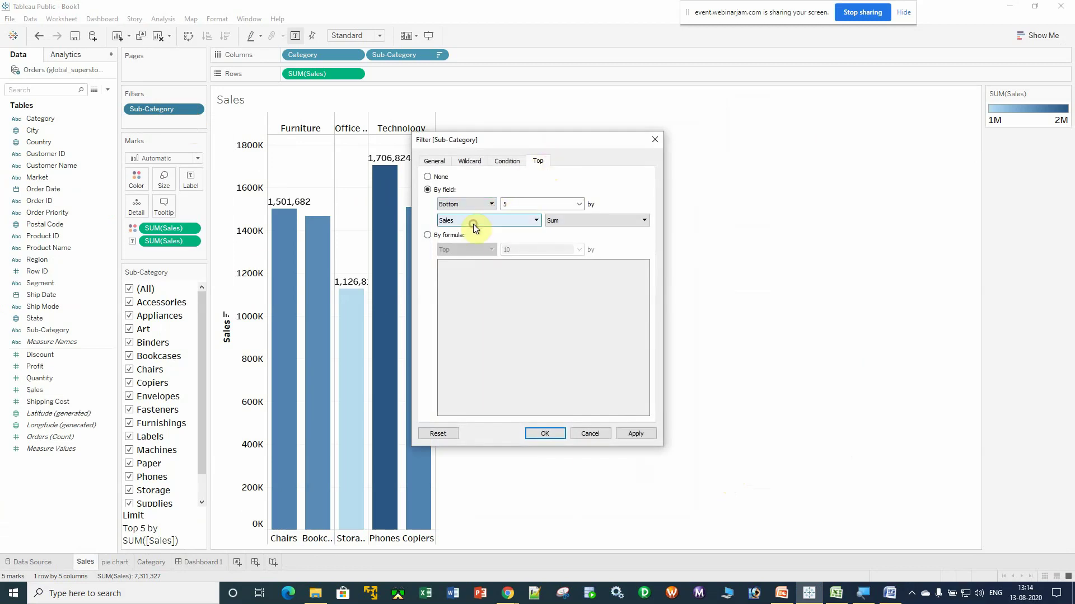
pyautogui.click(519, 208)
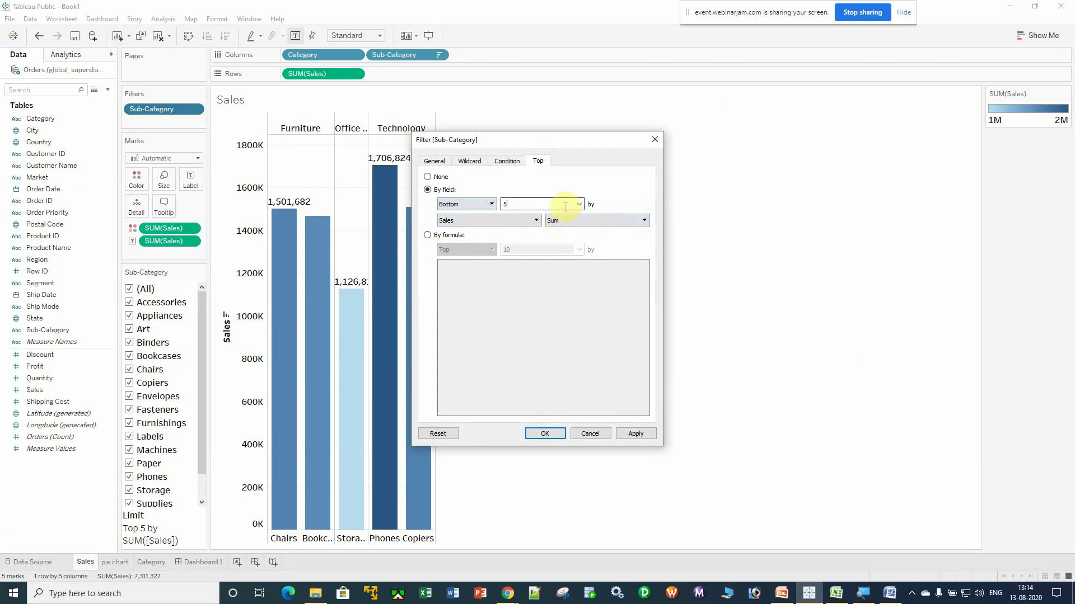
pyautogui.click(638, 434)
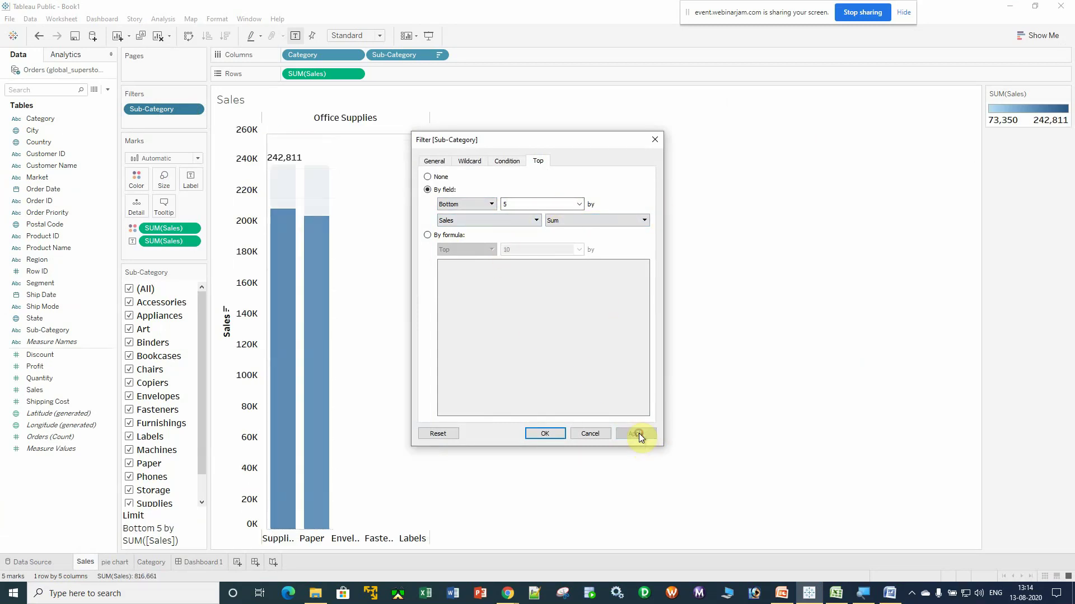
pyautogui.click(551, 433)
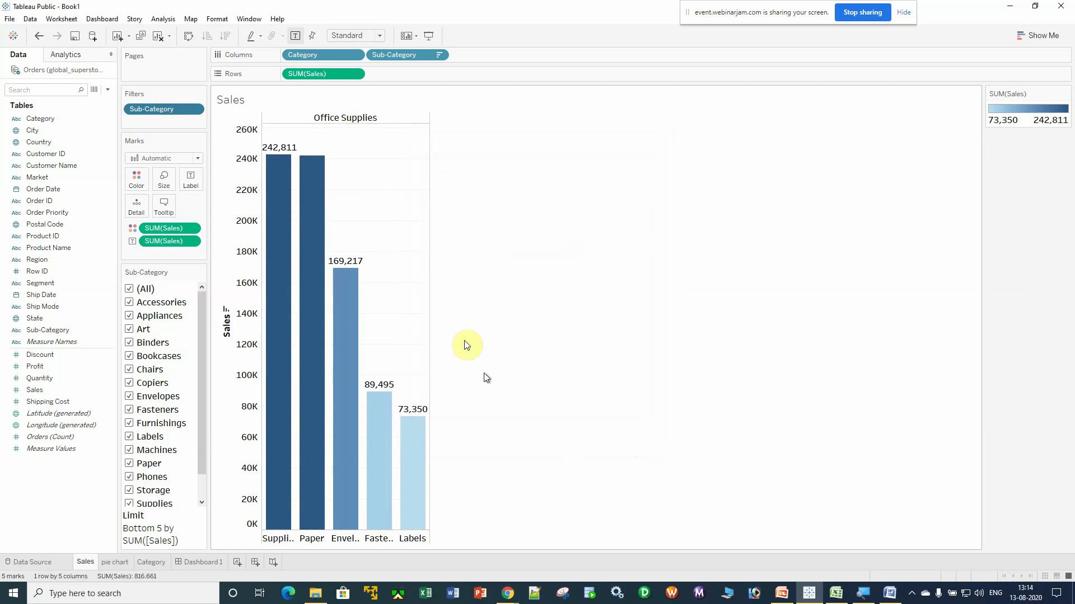
pyautogui.moveTo(391, 404)
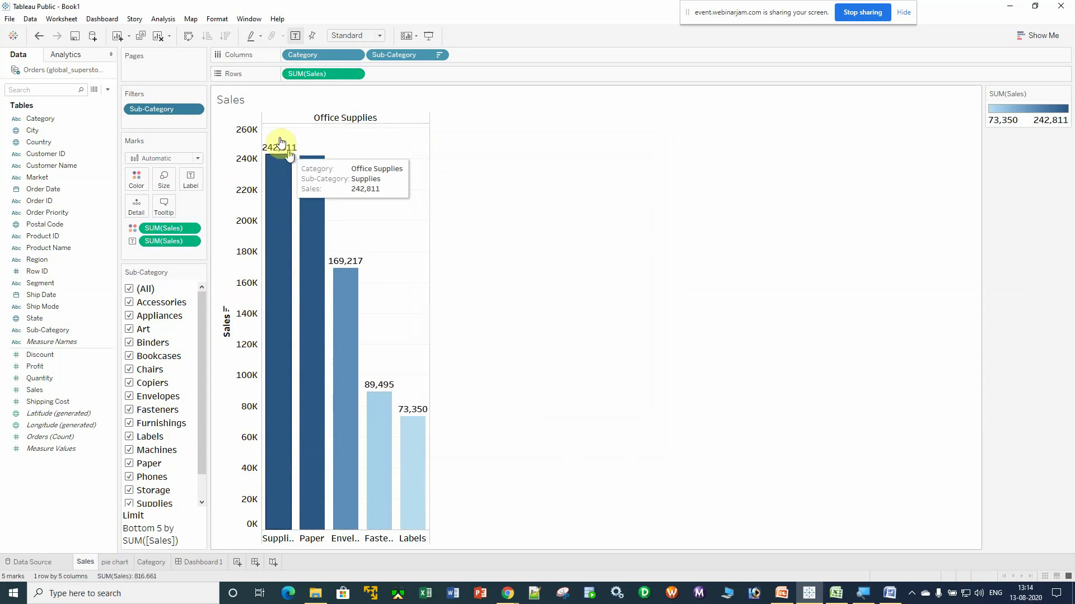
# Review the top and bottom options of the Sub-Category filter's by-field limit, keeping the bottom 5 by sum of Sales
pyautogui.click(195, 111)
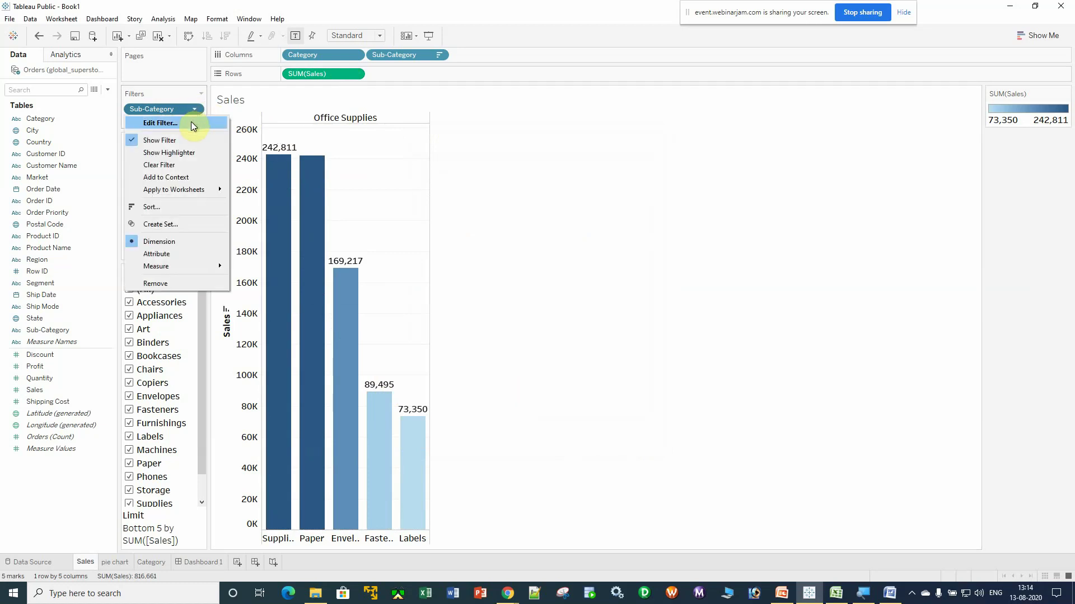
pyautogui.click(190, 122)
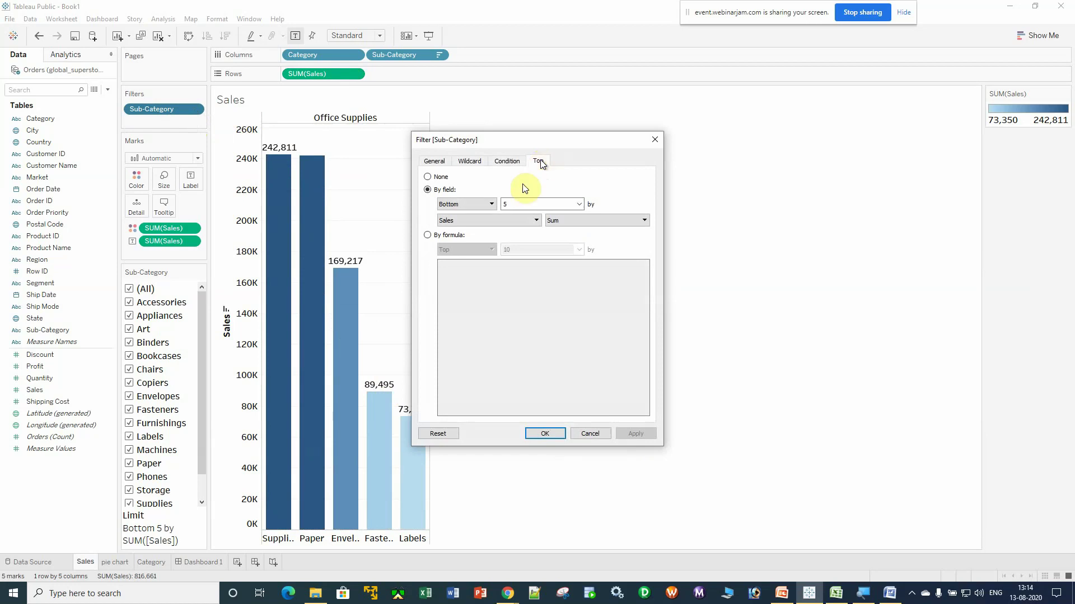
pyautogui.click(490, 203)
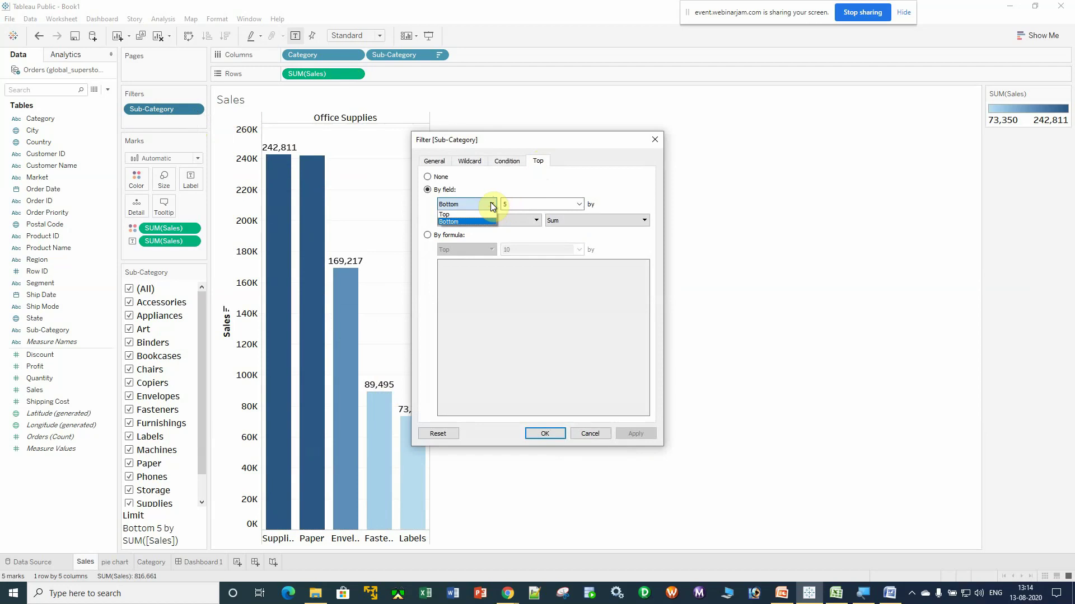
pyautogui.click(490, 204)
pyautogui.click(545, 434)
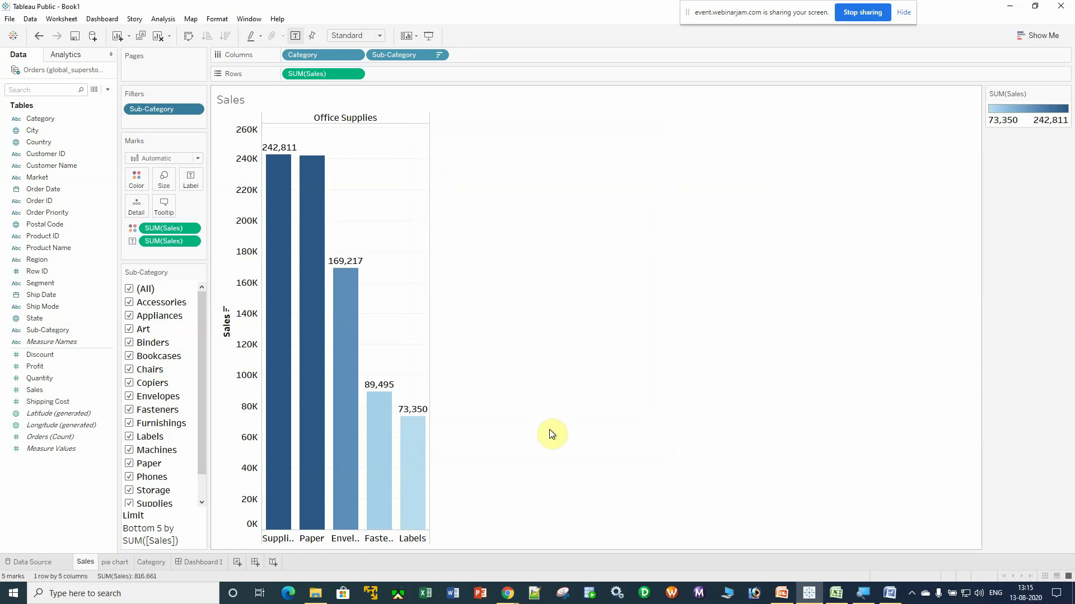
# Switch to the WebinarJam live broadcast in Chrome and look through the attendees' chat questions
pyautogui.click(508, 593)
pyautogui.click(464, 554)
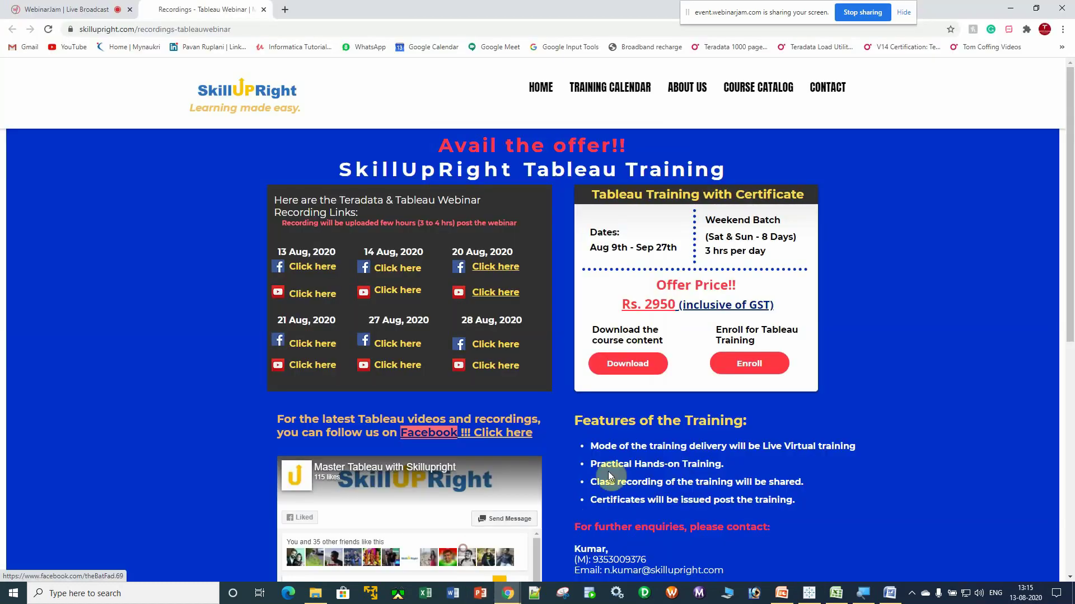
pyautogui.click(79, 10)
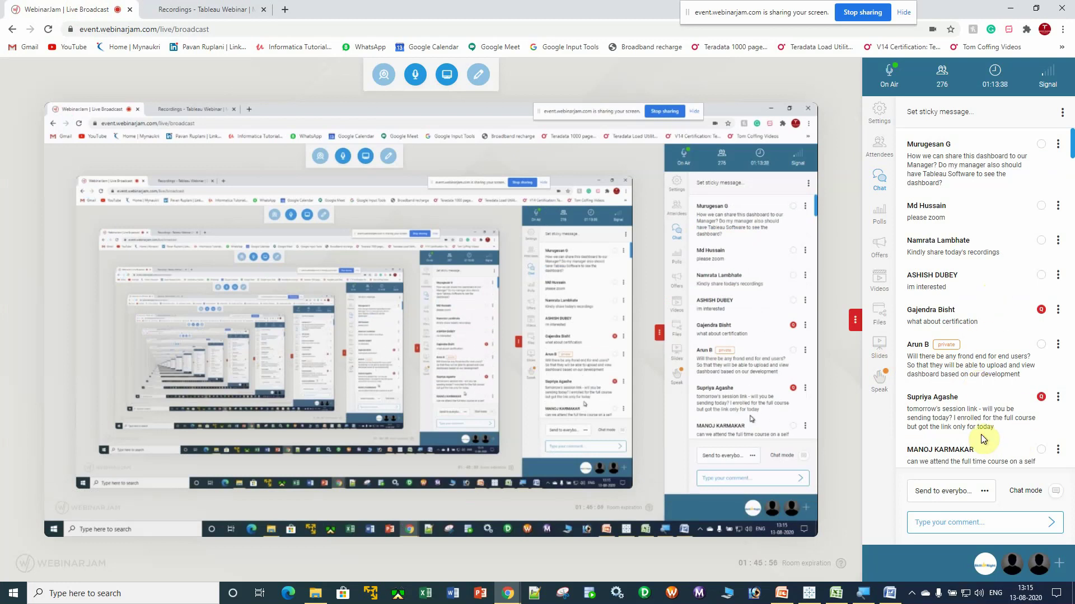
pyautogui.scroll(-4, 985, 435)
pyautogui.scroll(-4, 986, 435)
pyautogui.scroll(3, 985, 435)
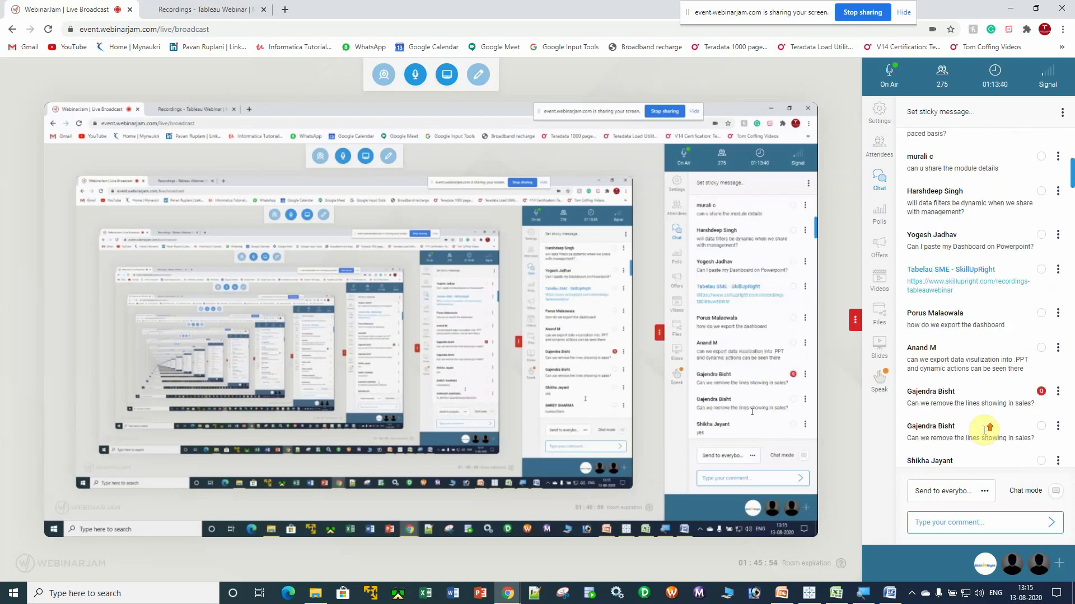